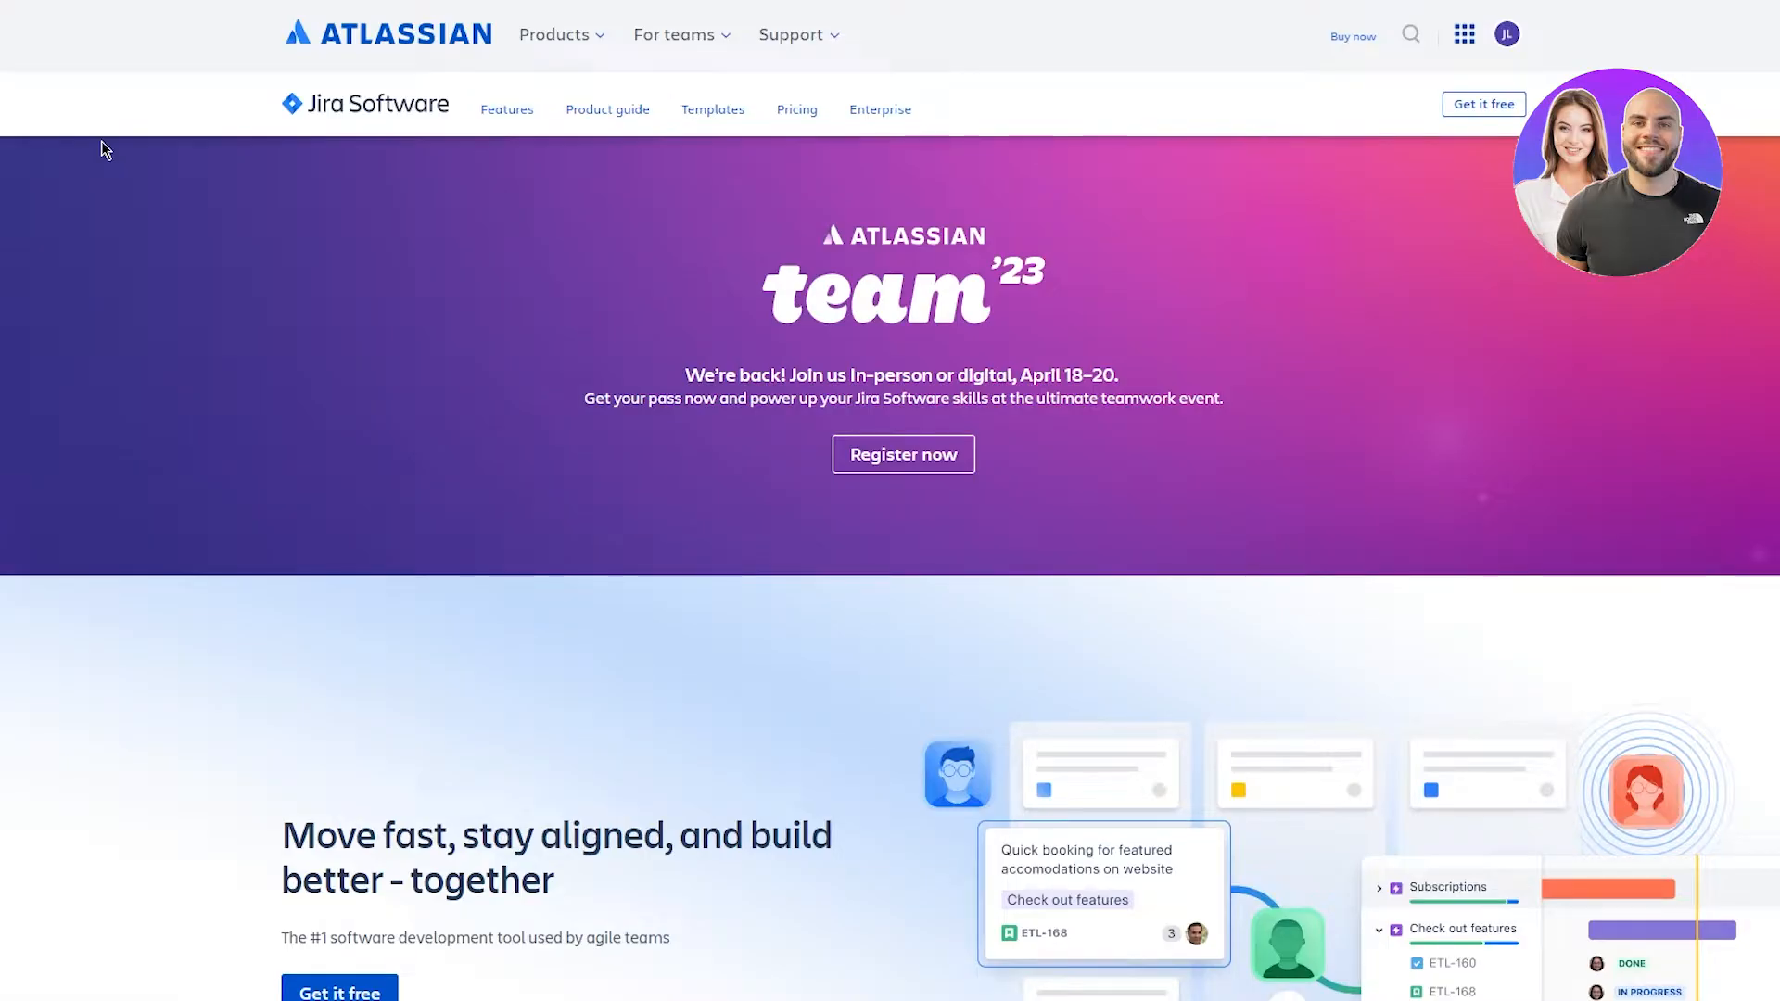
- Look over the Jira Software landing page and the options of the signed-in account
scroll(298, 144, down, 3)
scroll(298, 144, up, 3)
scroll(1007, 352, down, 5)
scroll(1008, 357, up, 5)
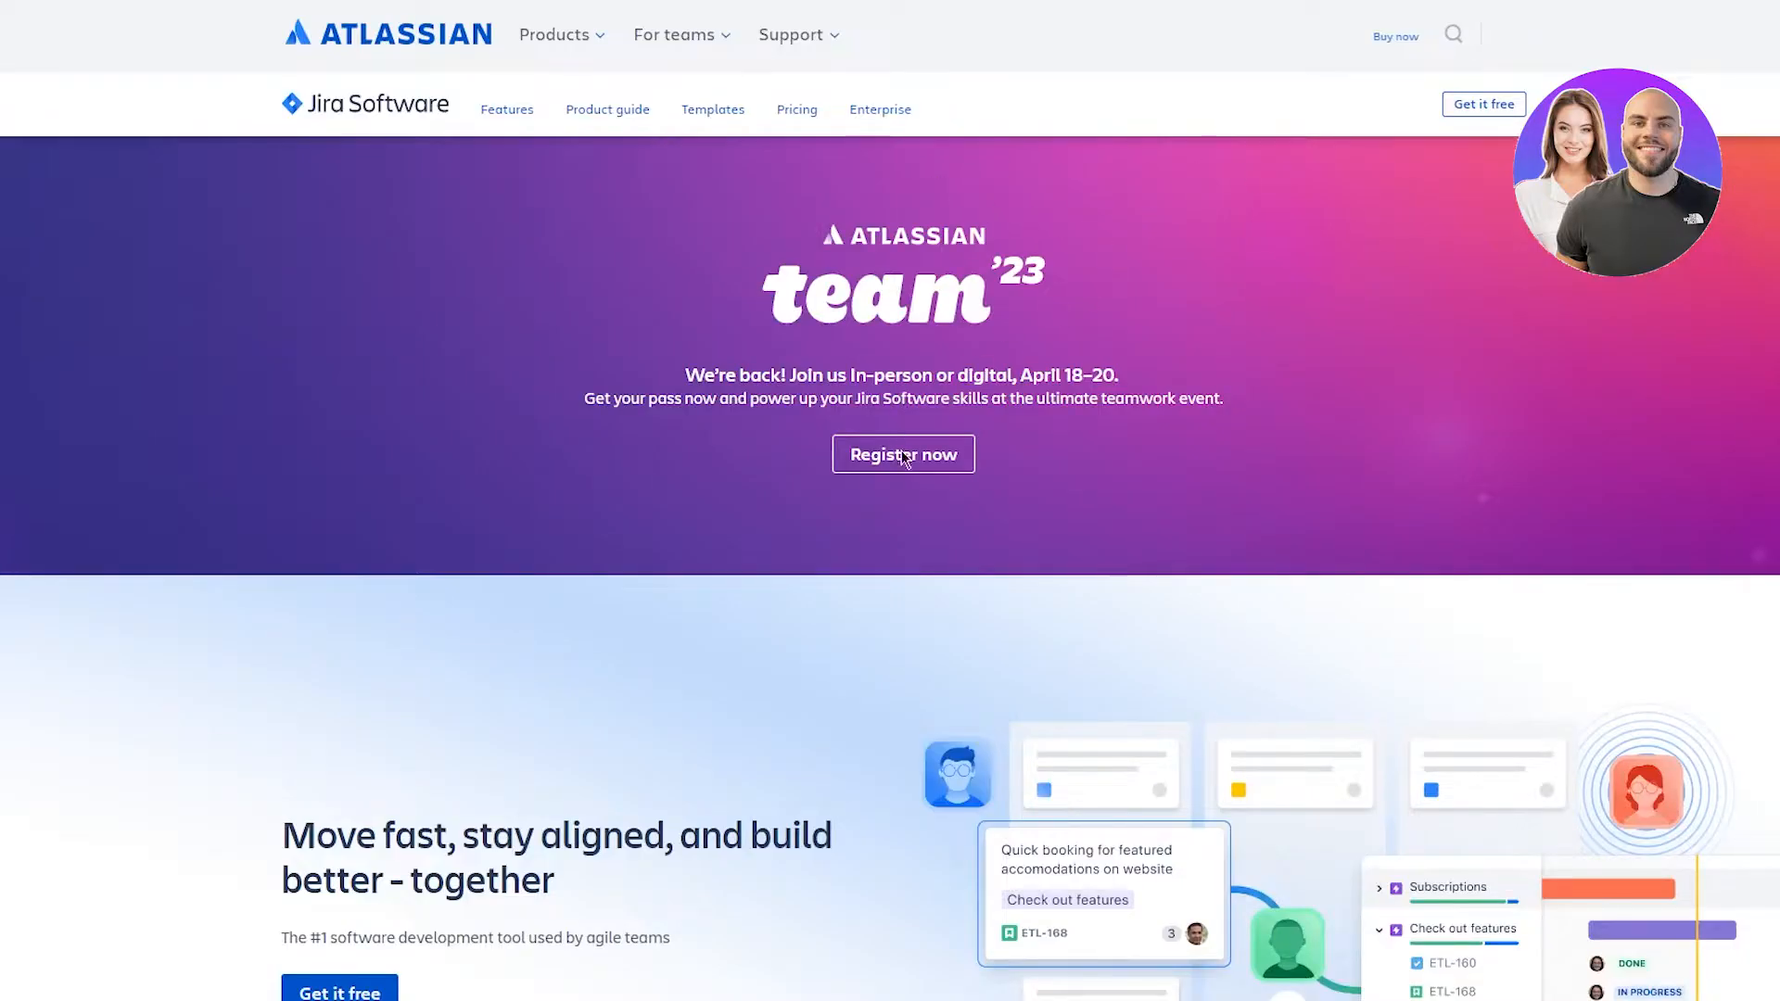
scroll(1184, 317, down, 3)
scroll(1182, 311, down, 10)
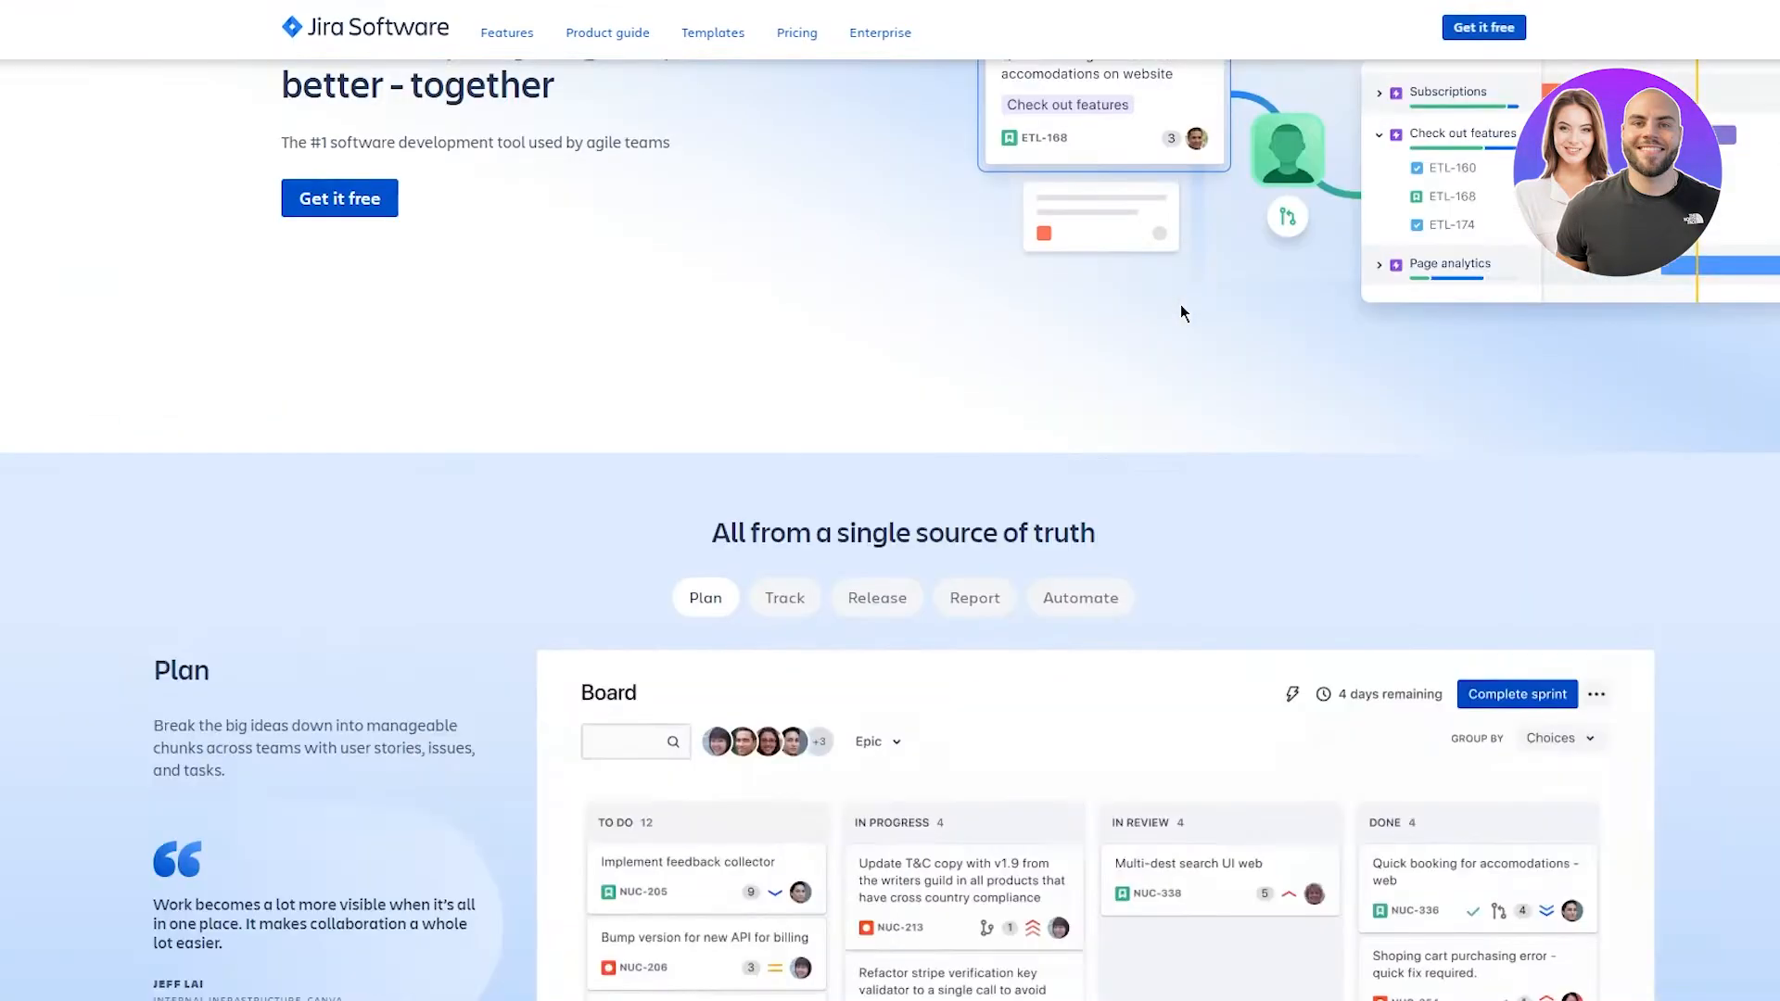
scroll(1214, 176, up, 15)
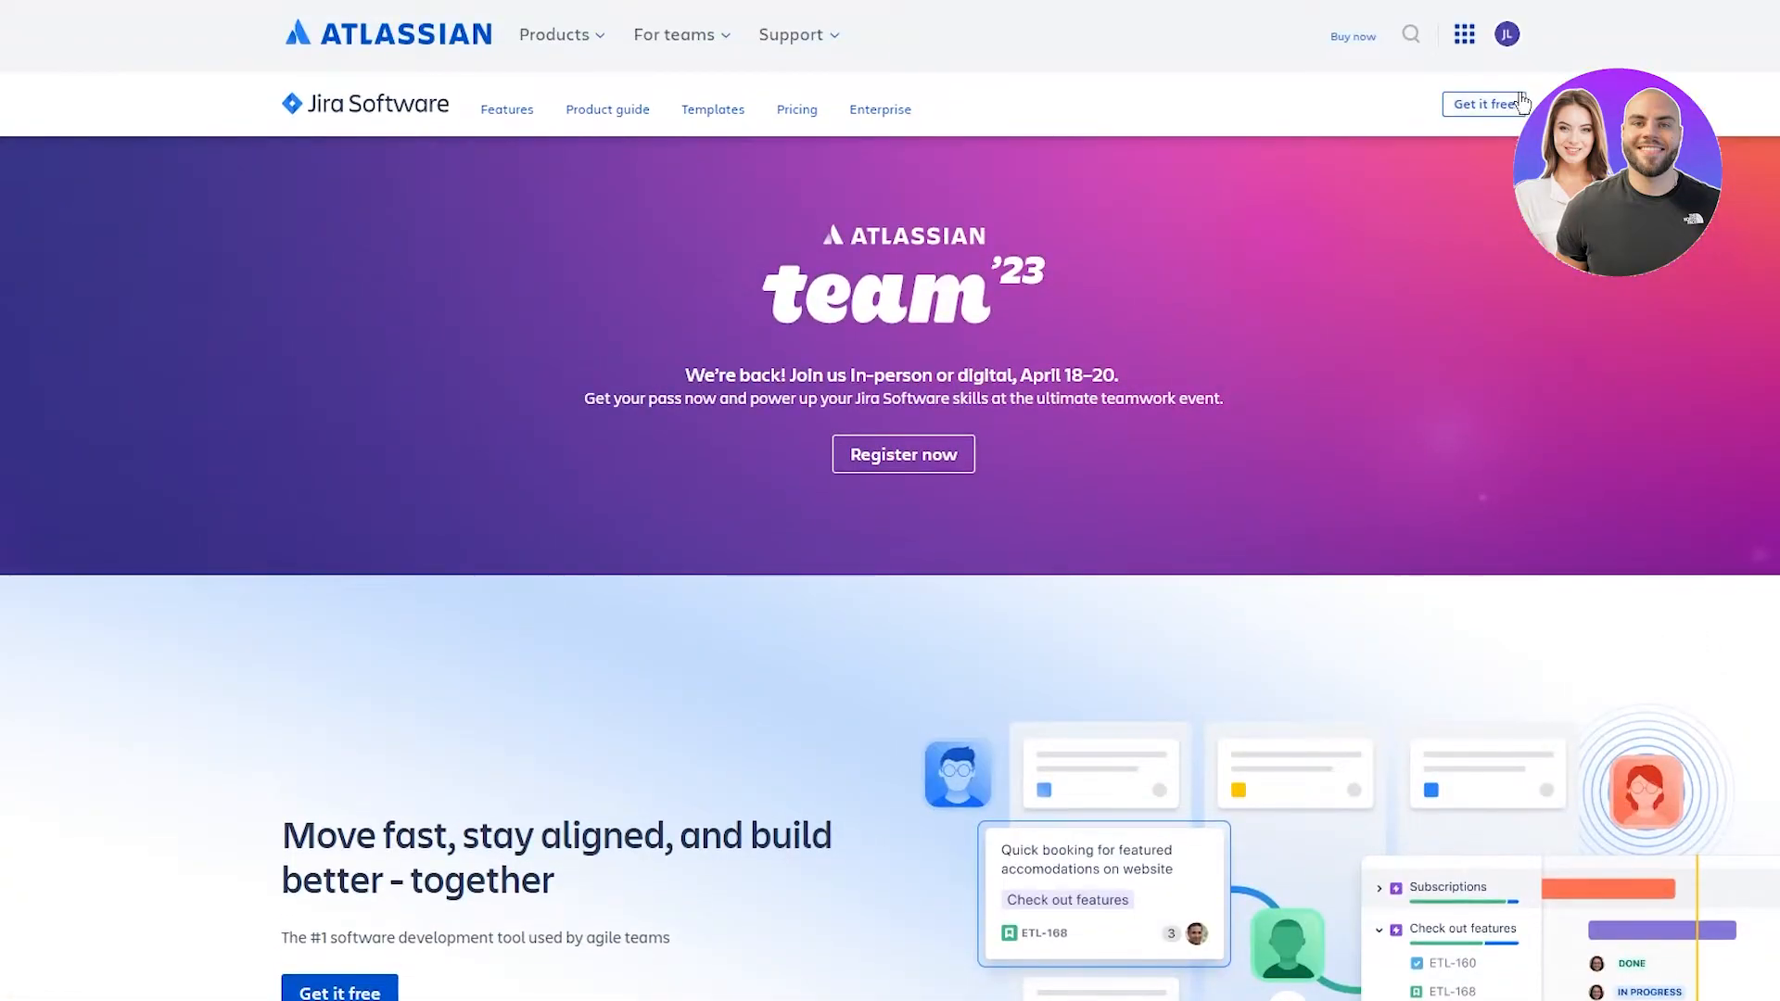
click(1507, 35)
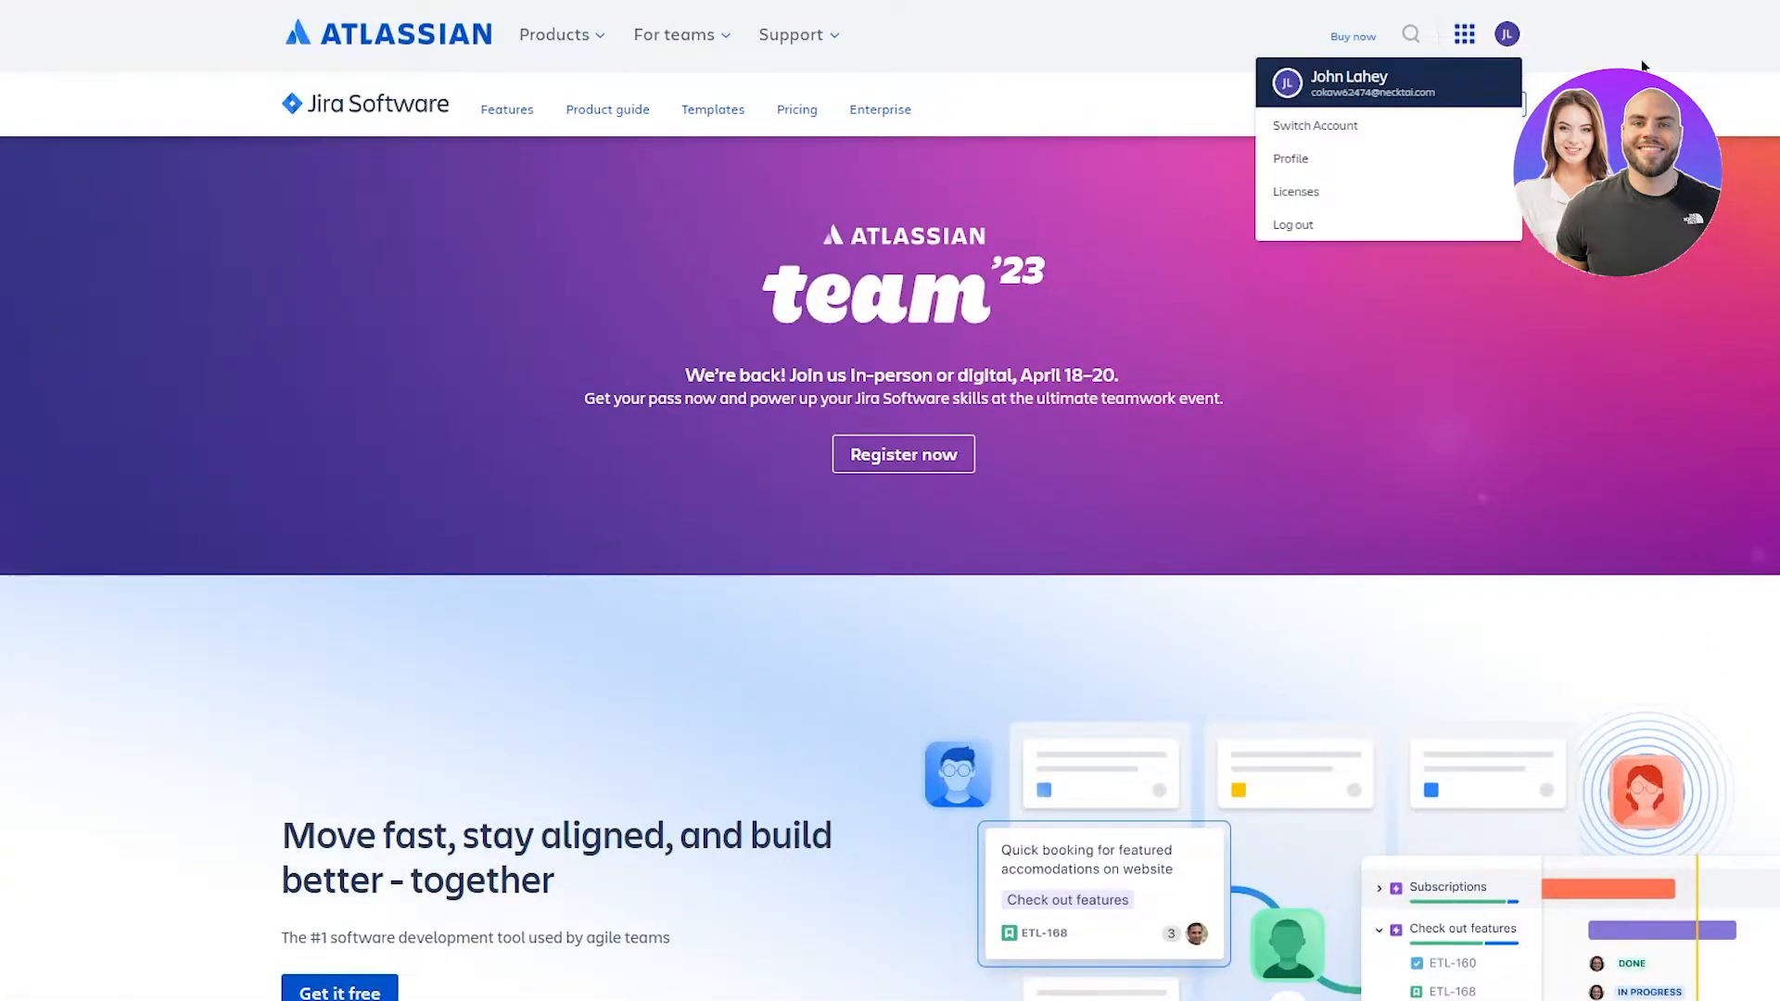
click(1641, 102)
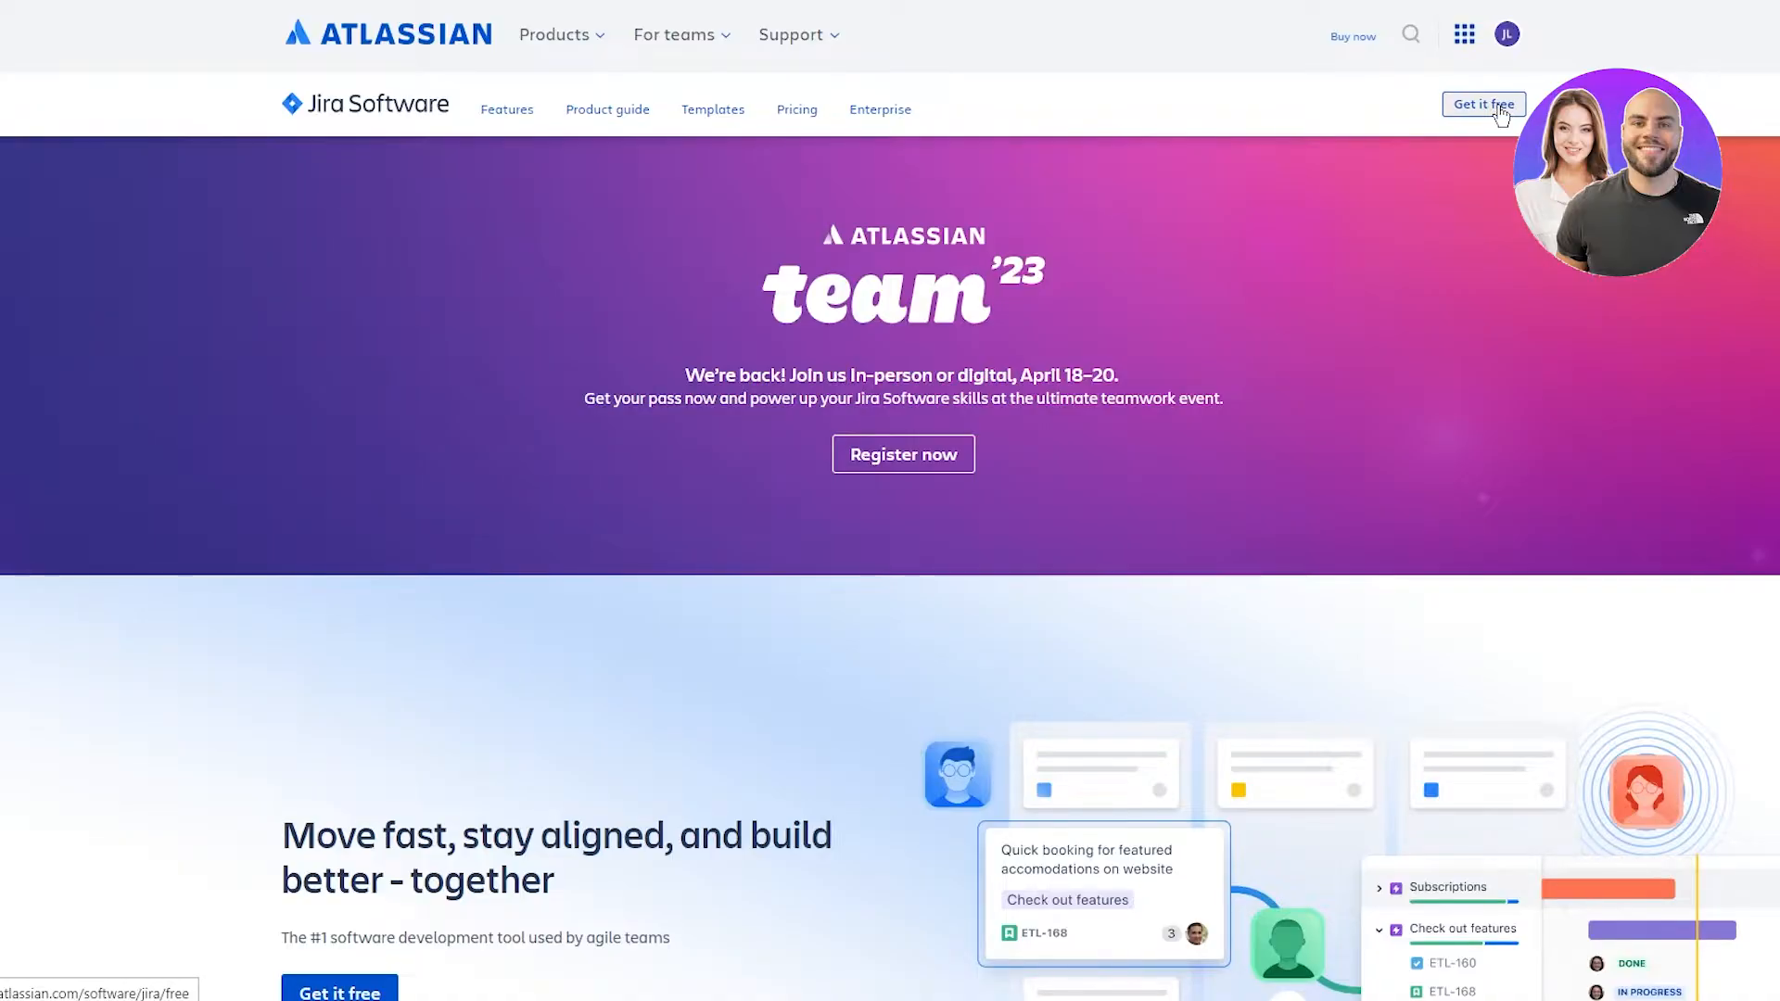
- Start the free Jira Software sign-up and proceed through the second-product offer
click(1499, 108)
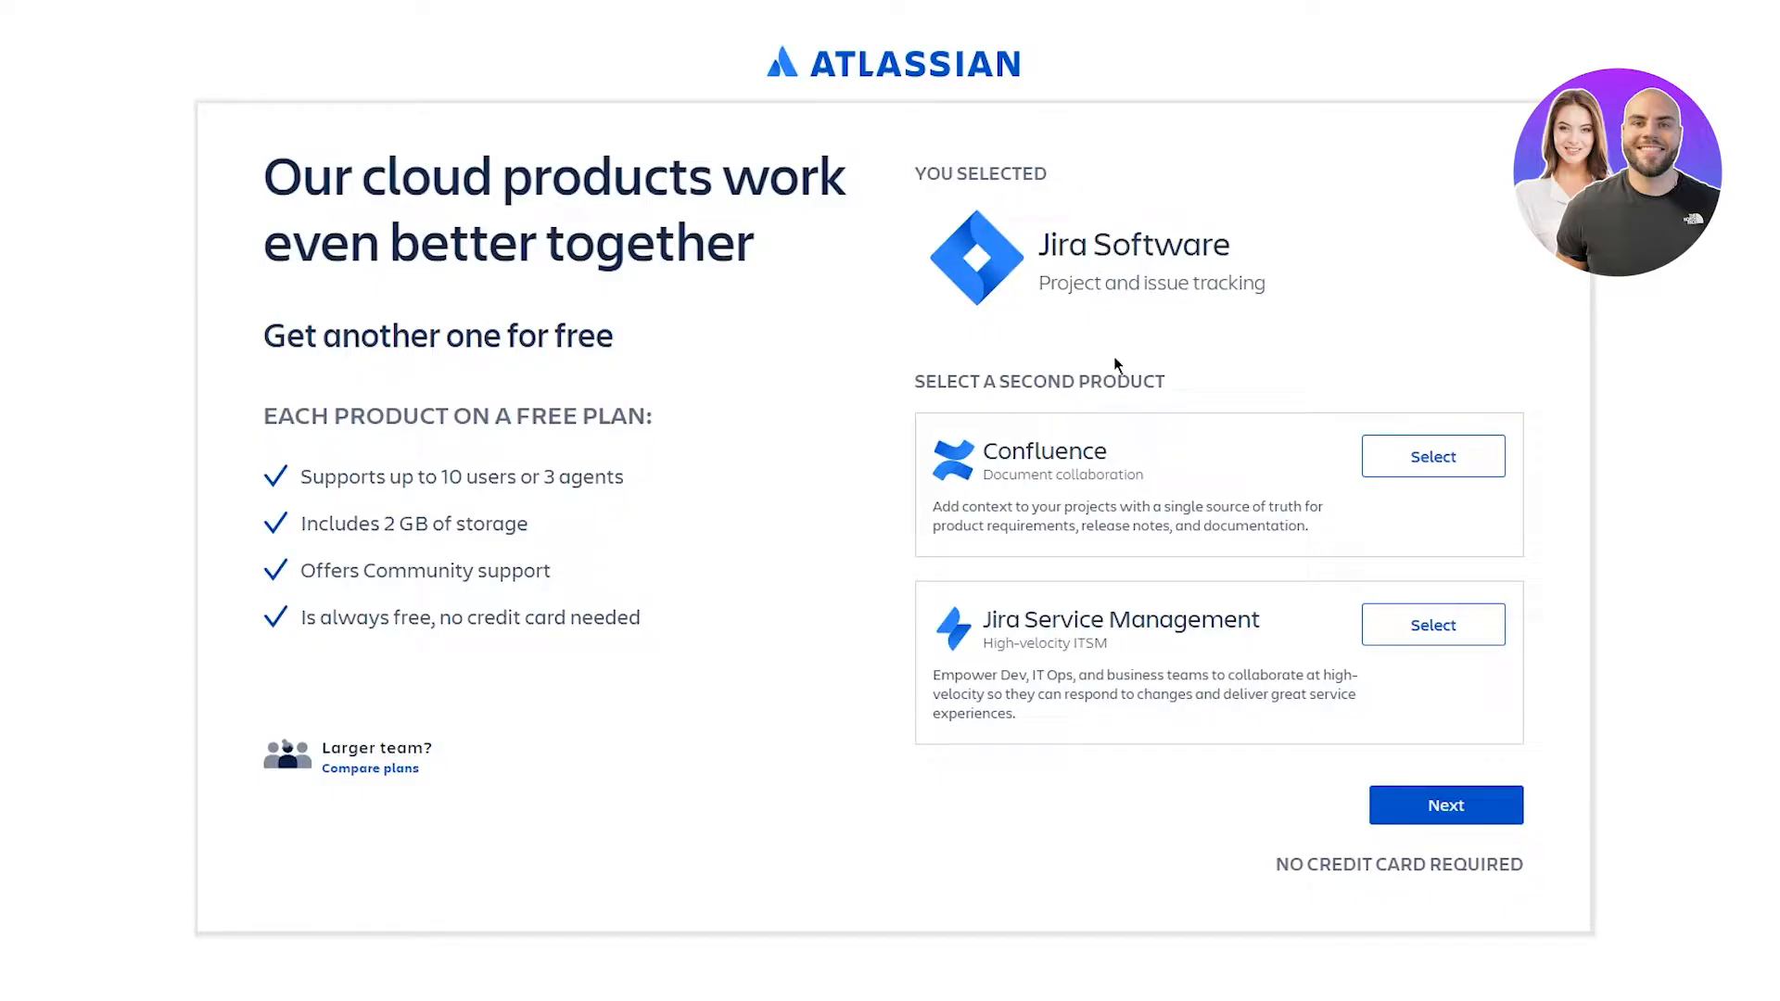
click(1379, 463)
click(1484, 809)
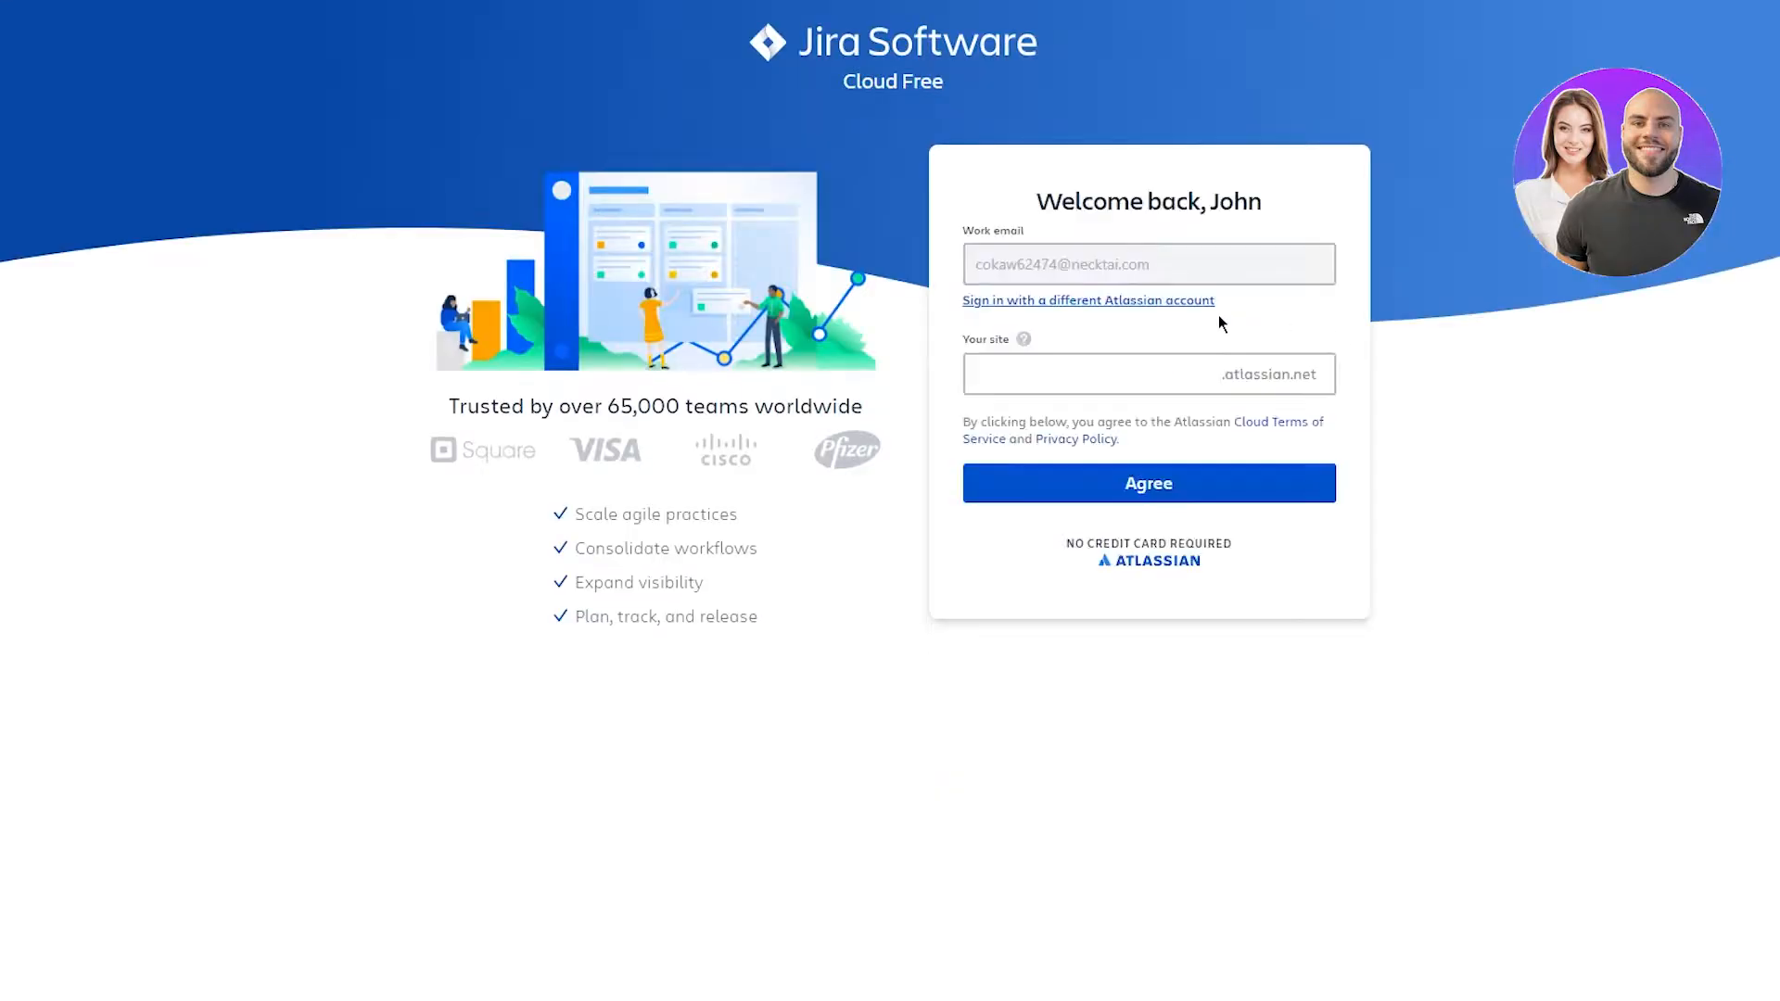
- Name the new Atlassian site fsdr4fsdf and agree to the terms
click(1170, 389)
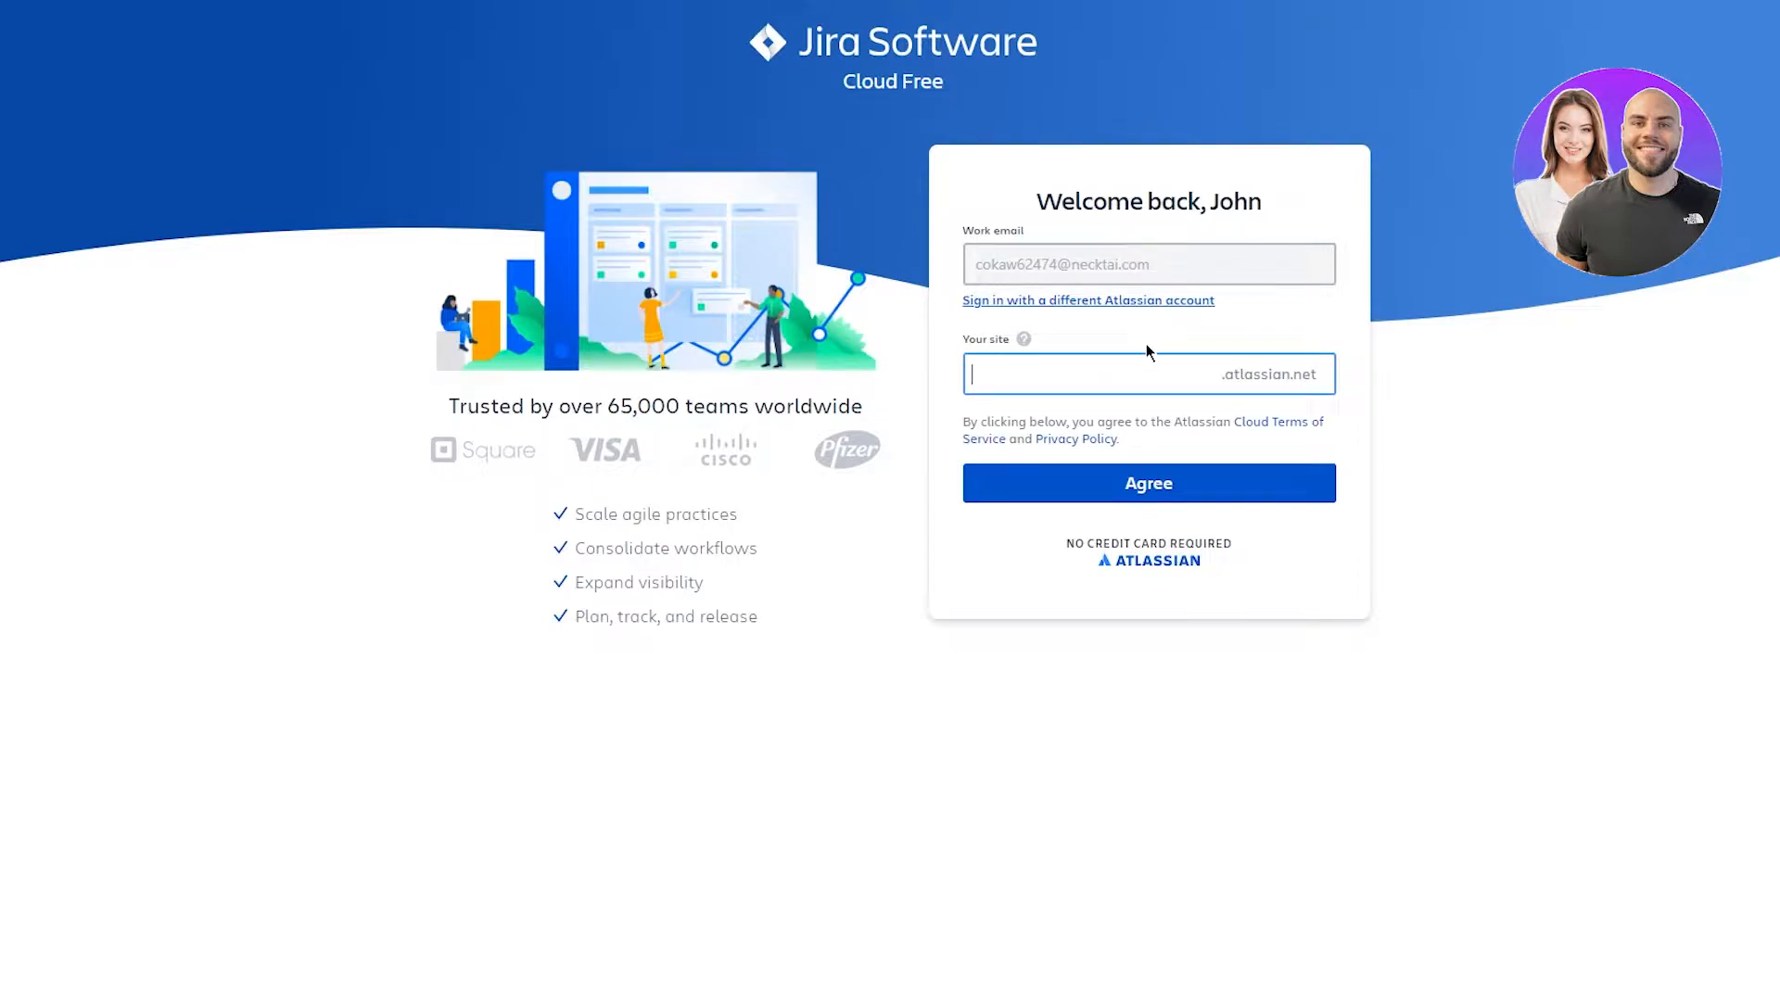
text(fsdr4fsdf)
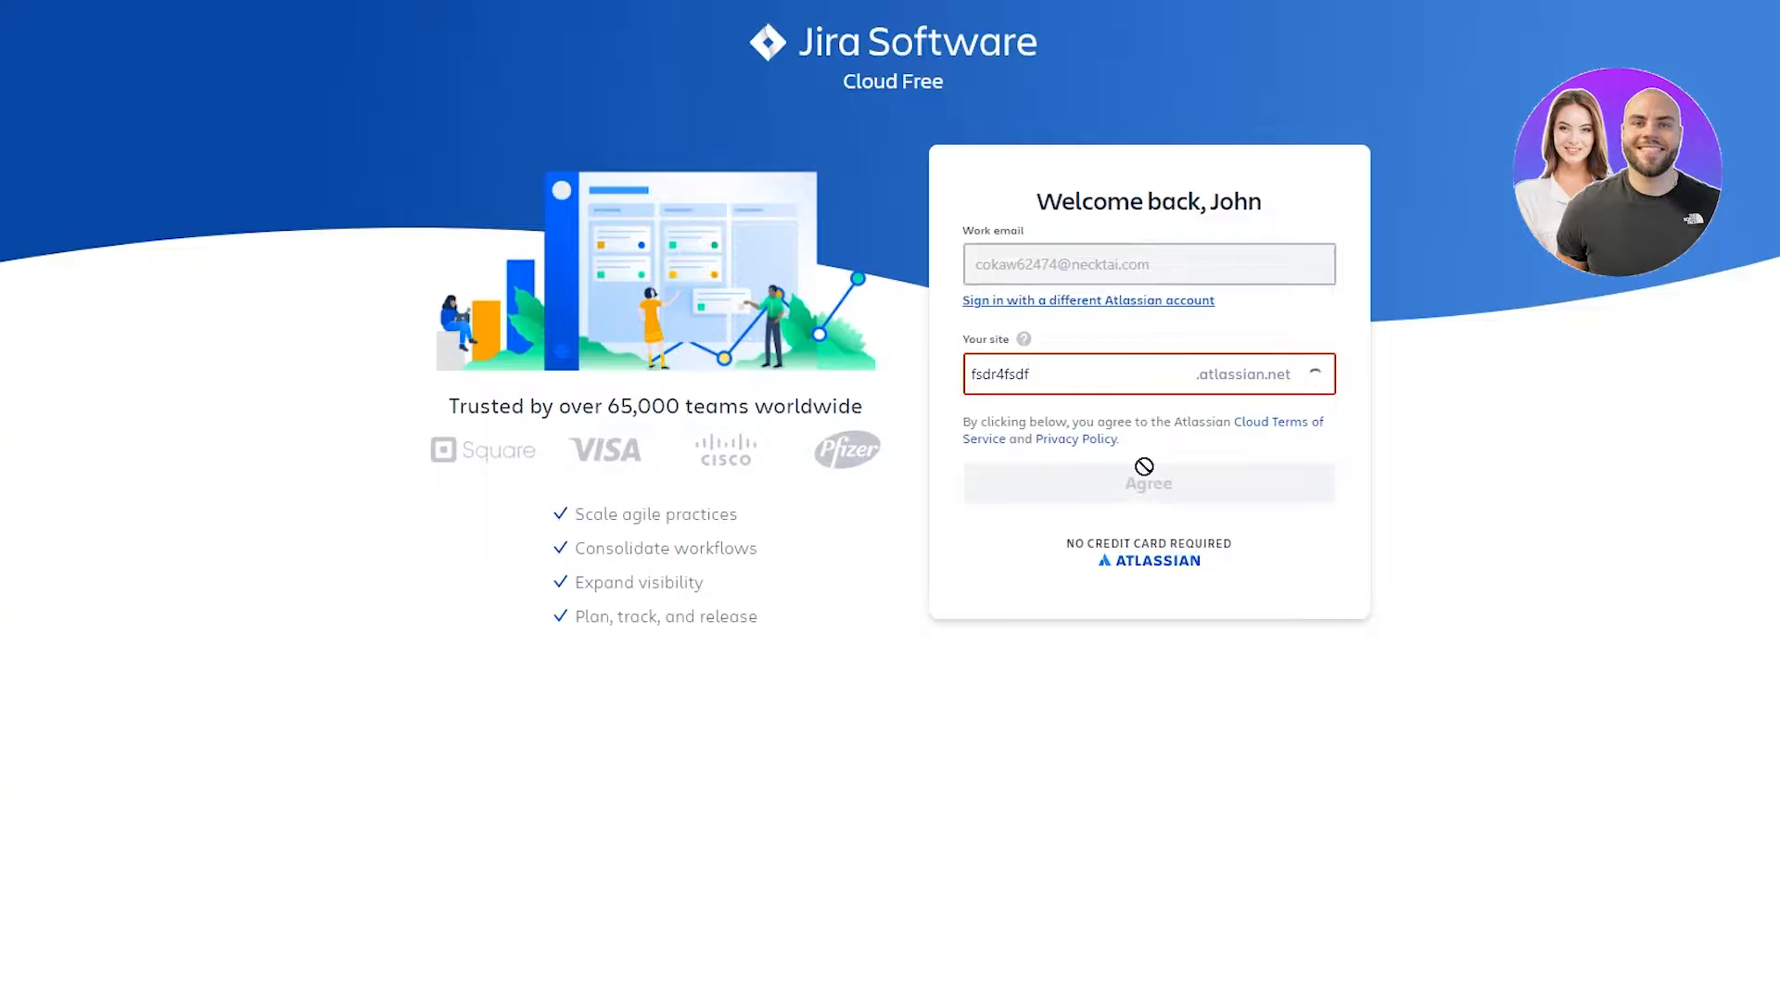
click(1148, 477)
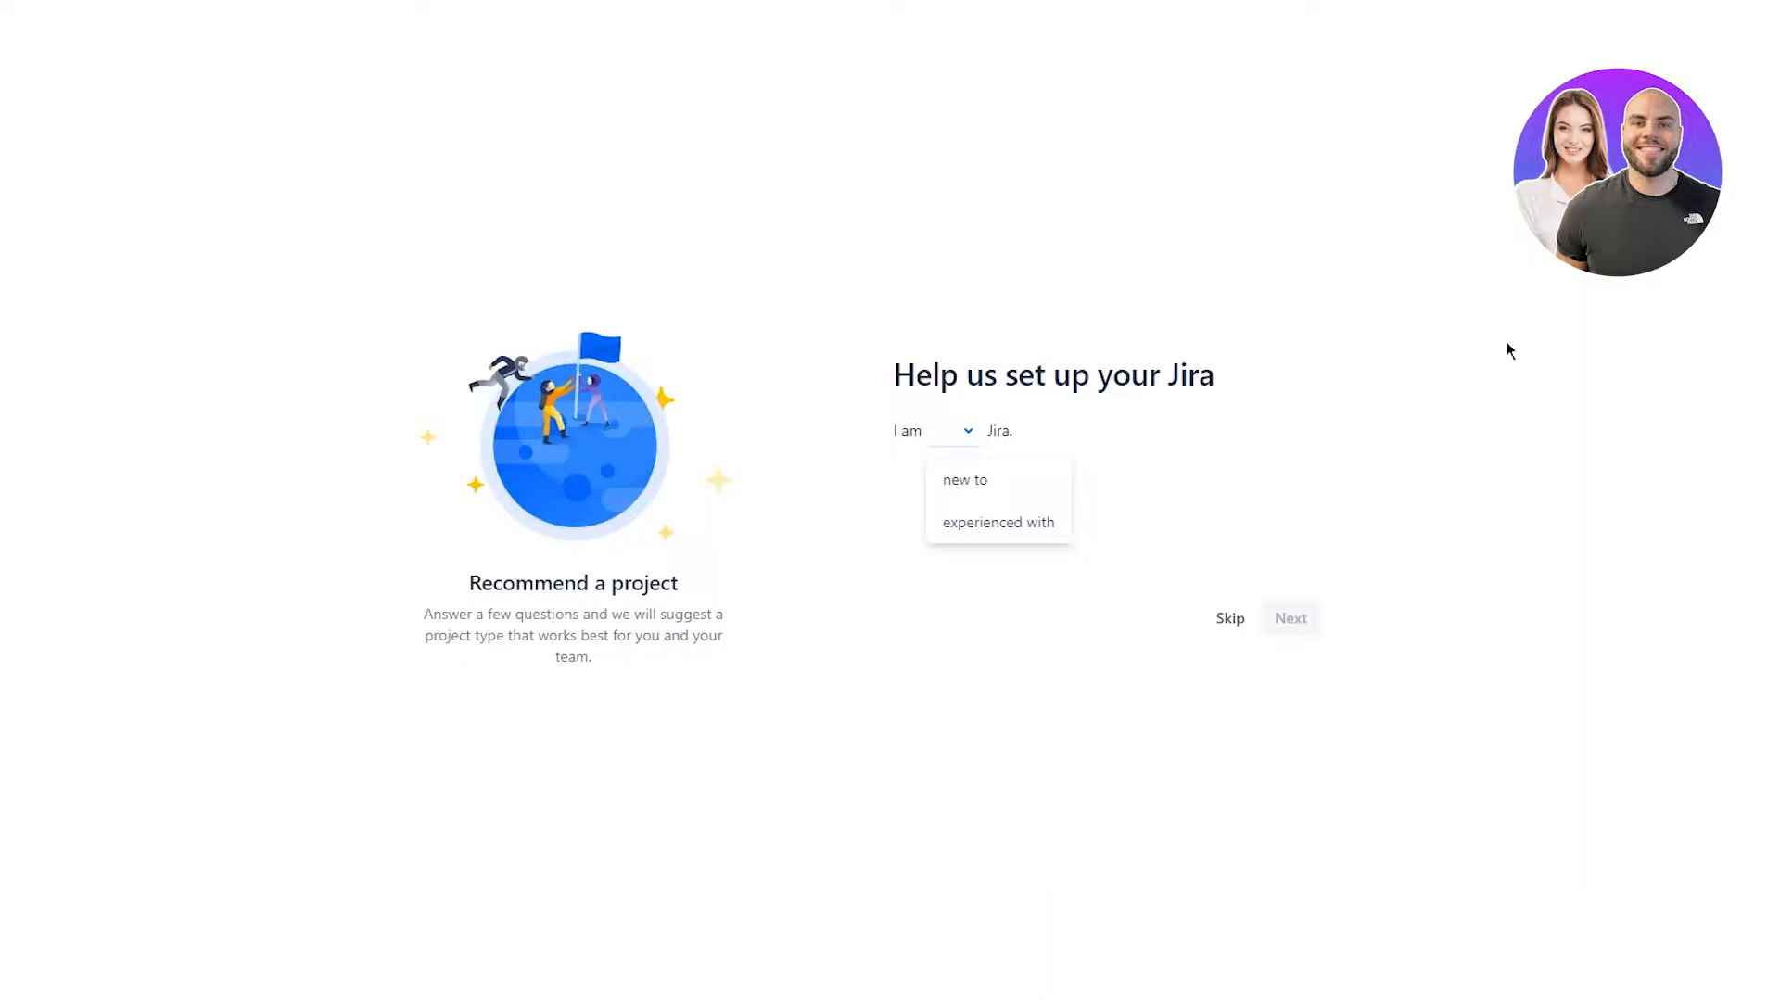
- Answer the setup questions with new to Jira, my software team(s), new to agile methodologies, features and a tight schedule, and continue
click(970, 444)
click(970, 444)
click(1081, 564)
click(941, 443)
click(967, 481)
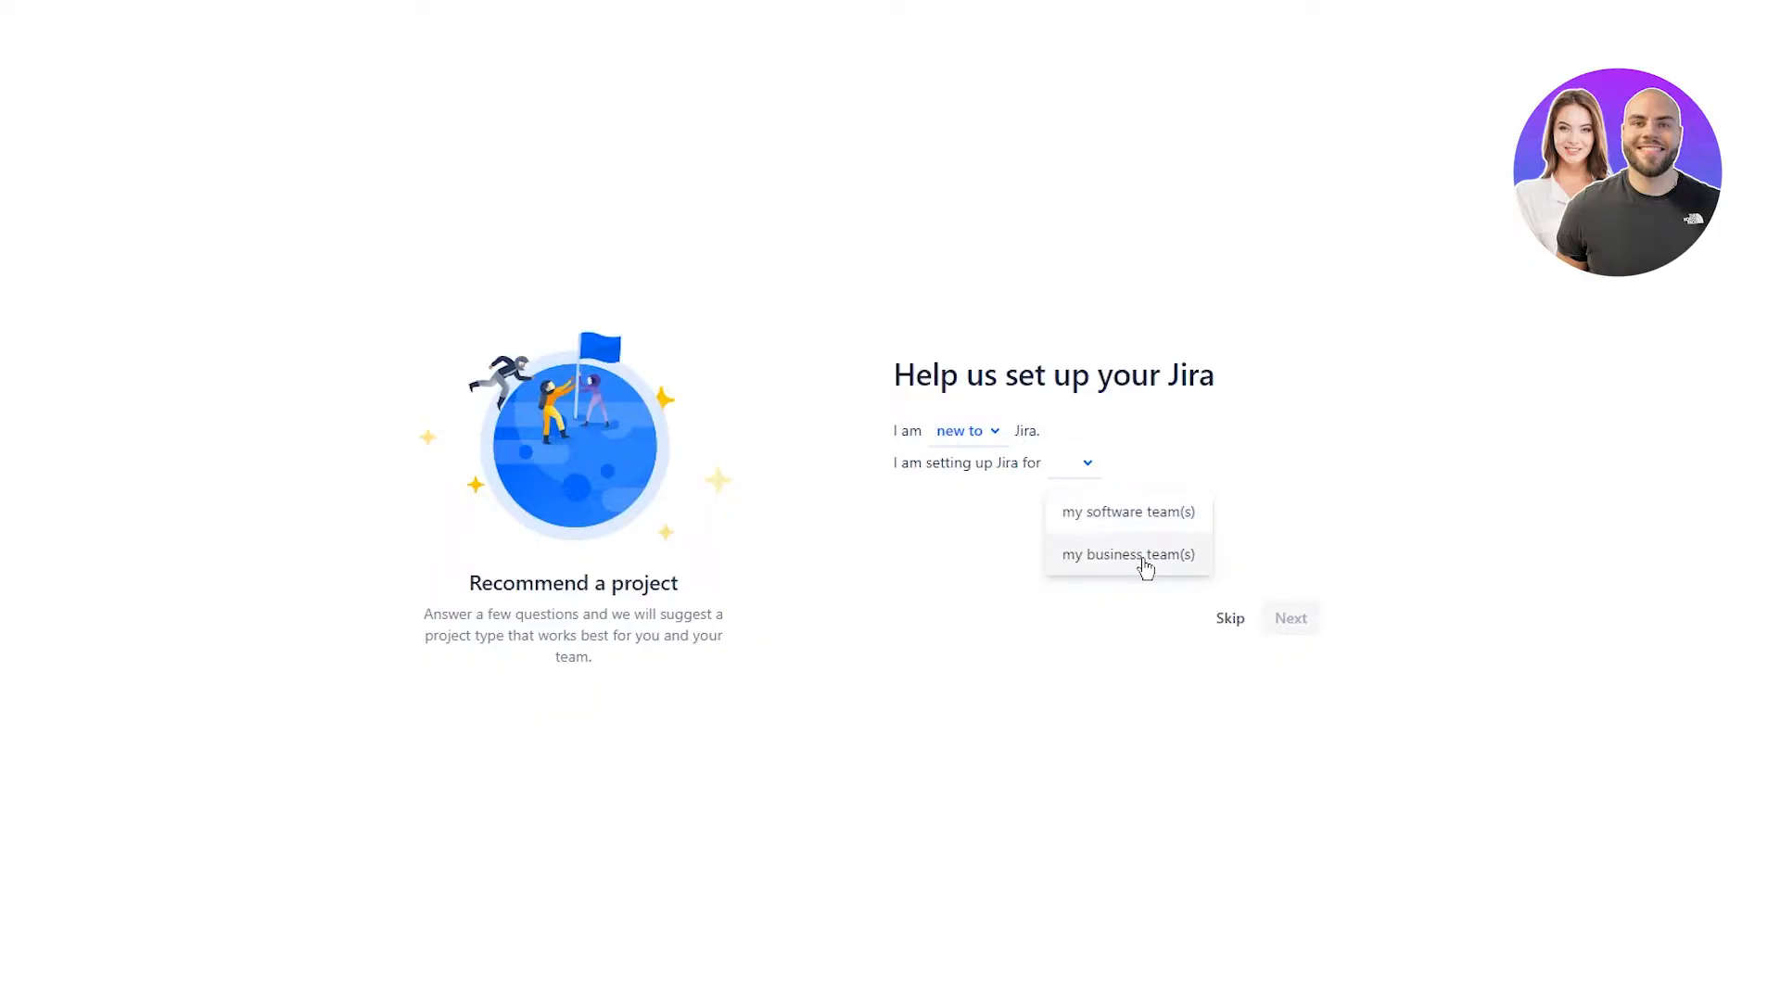
click(1152, 511)
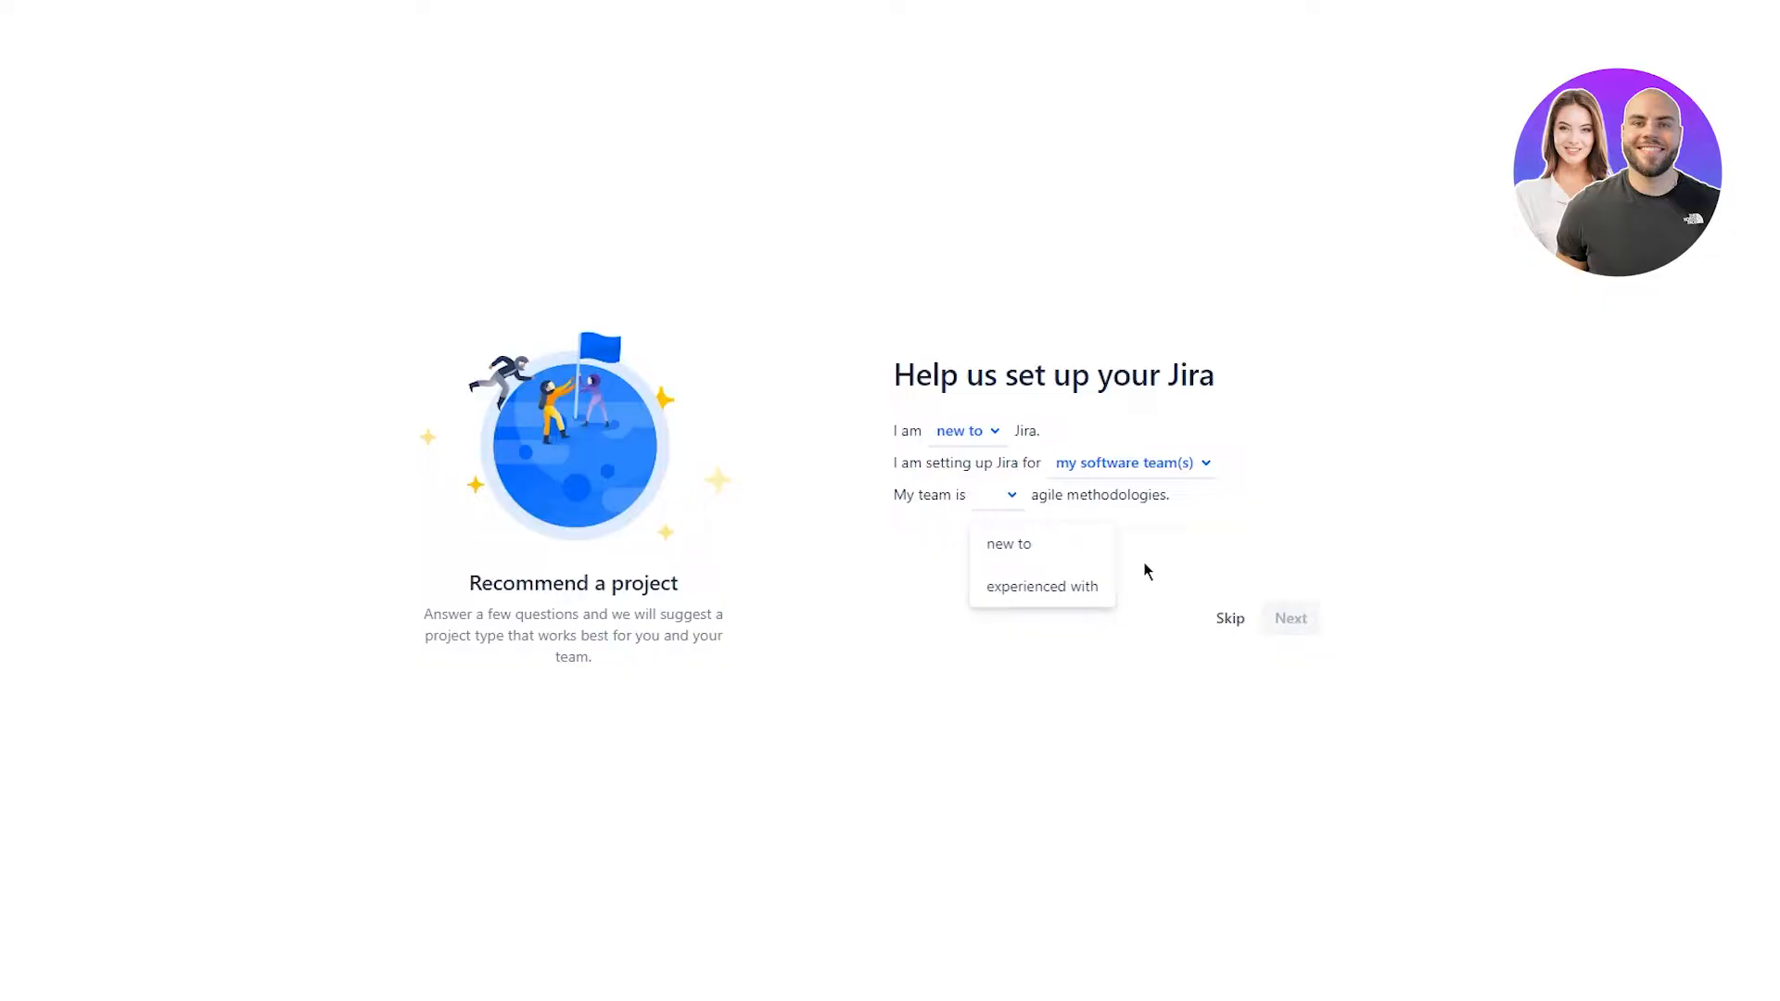
click(1061, 554)
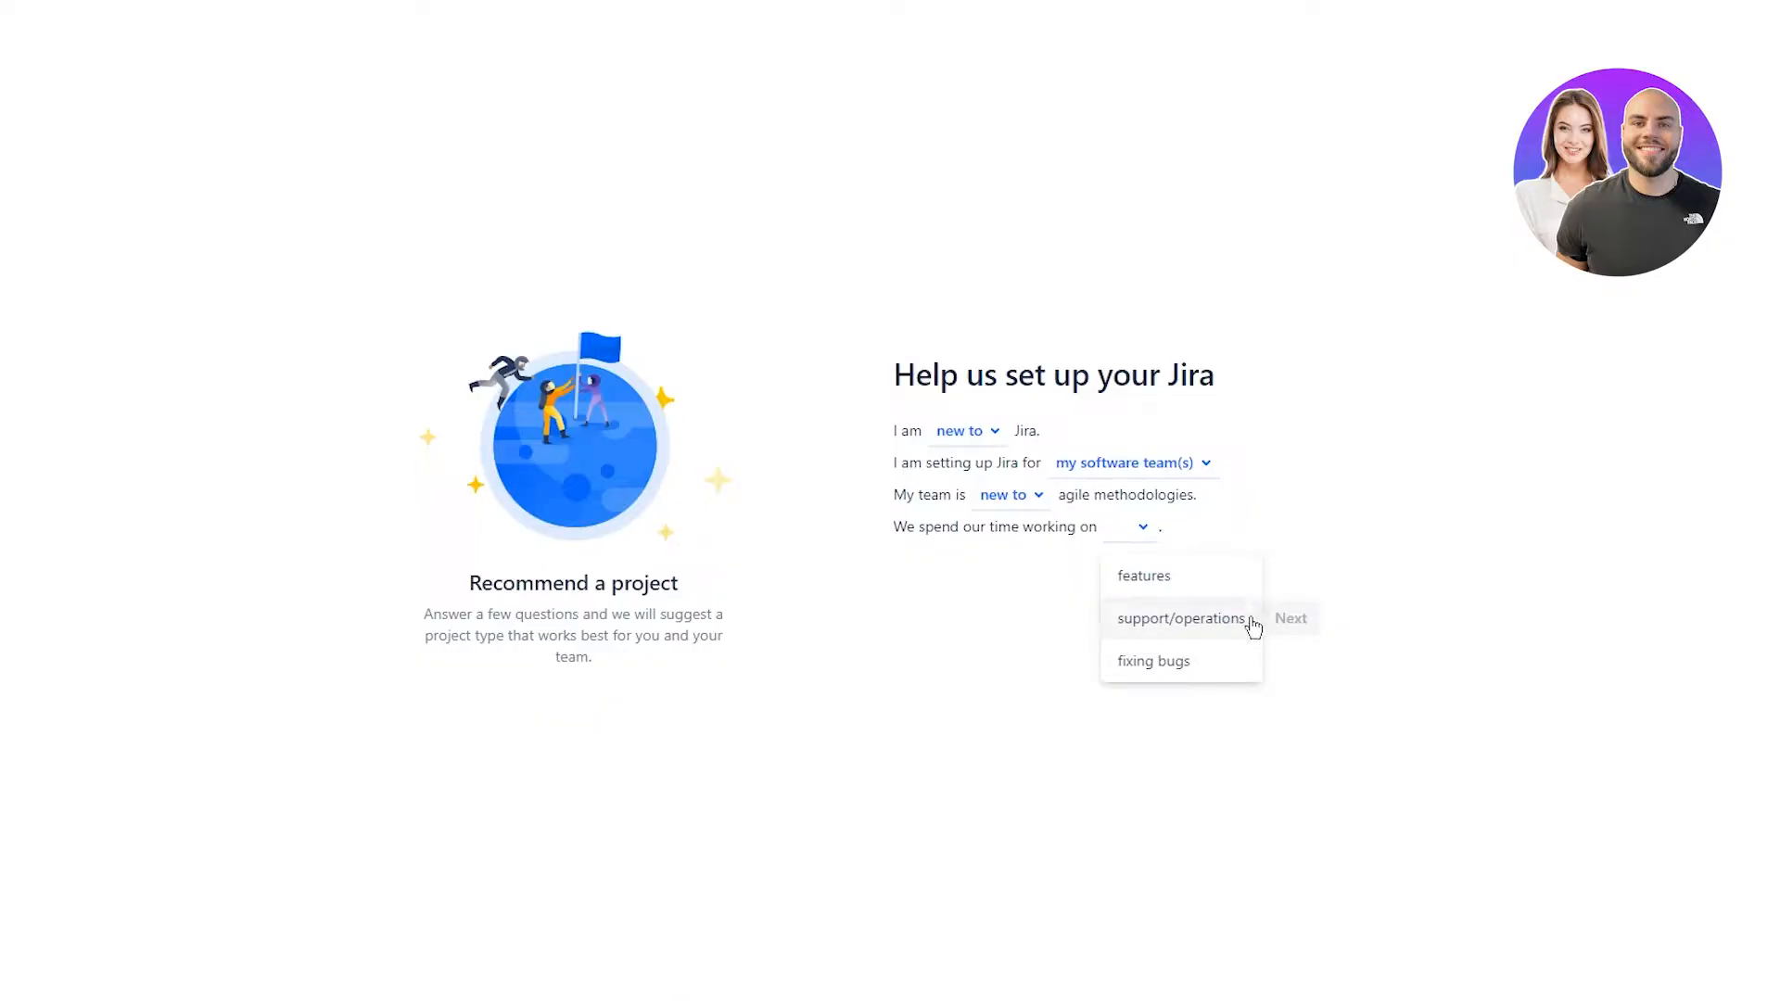
click(1192, 588)
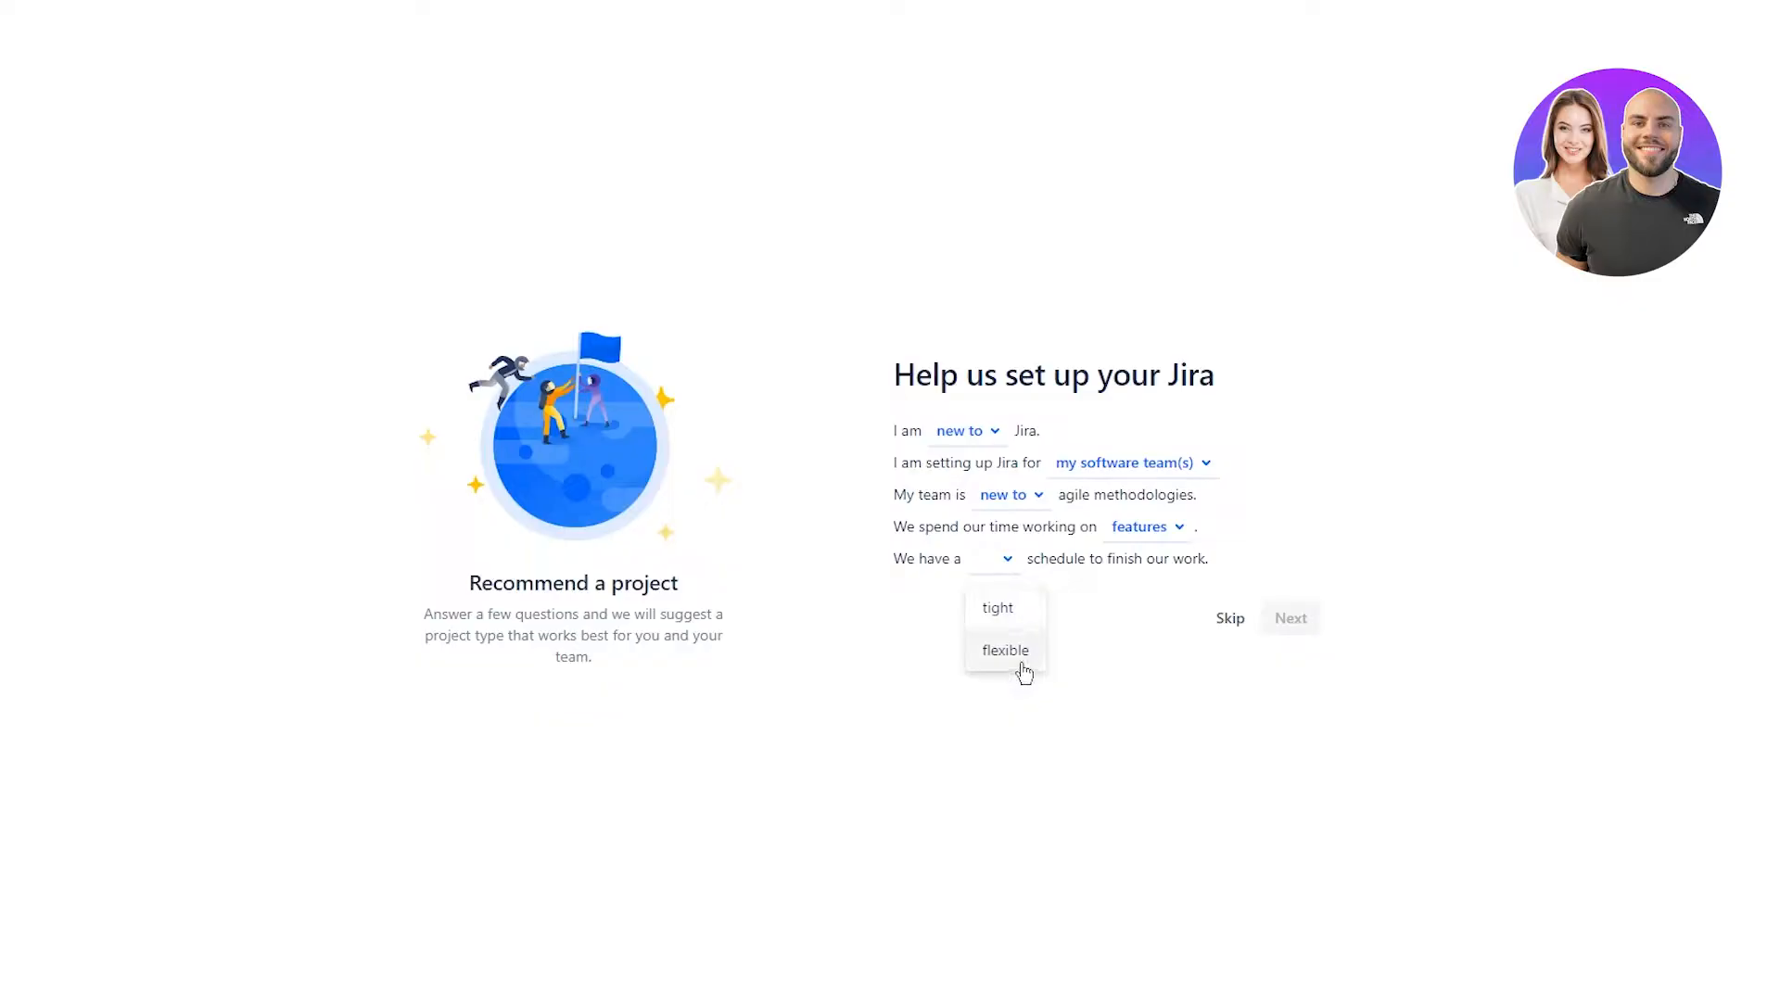
click(1001, 614)
click(1289, 618)
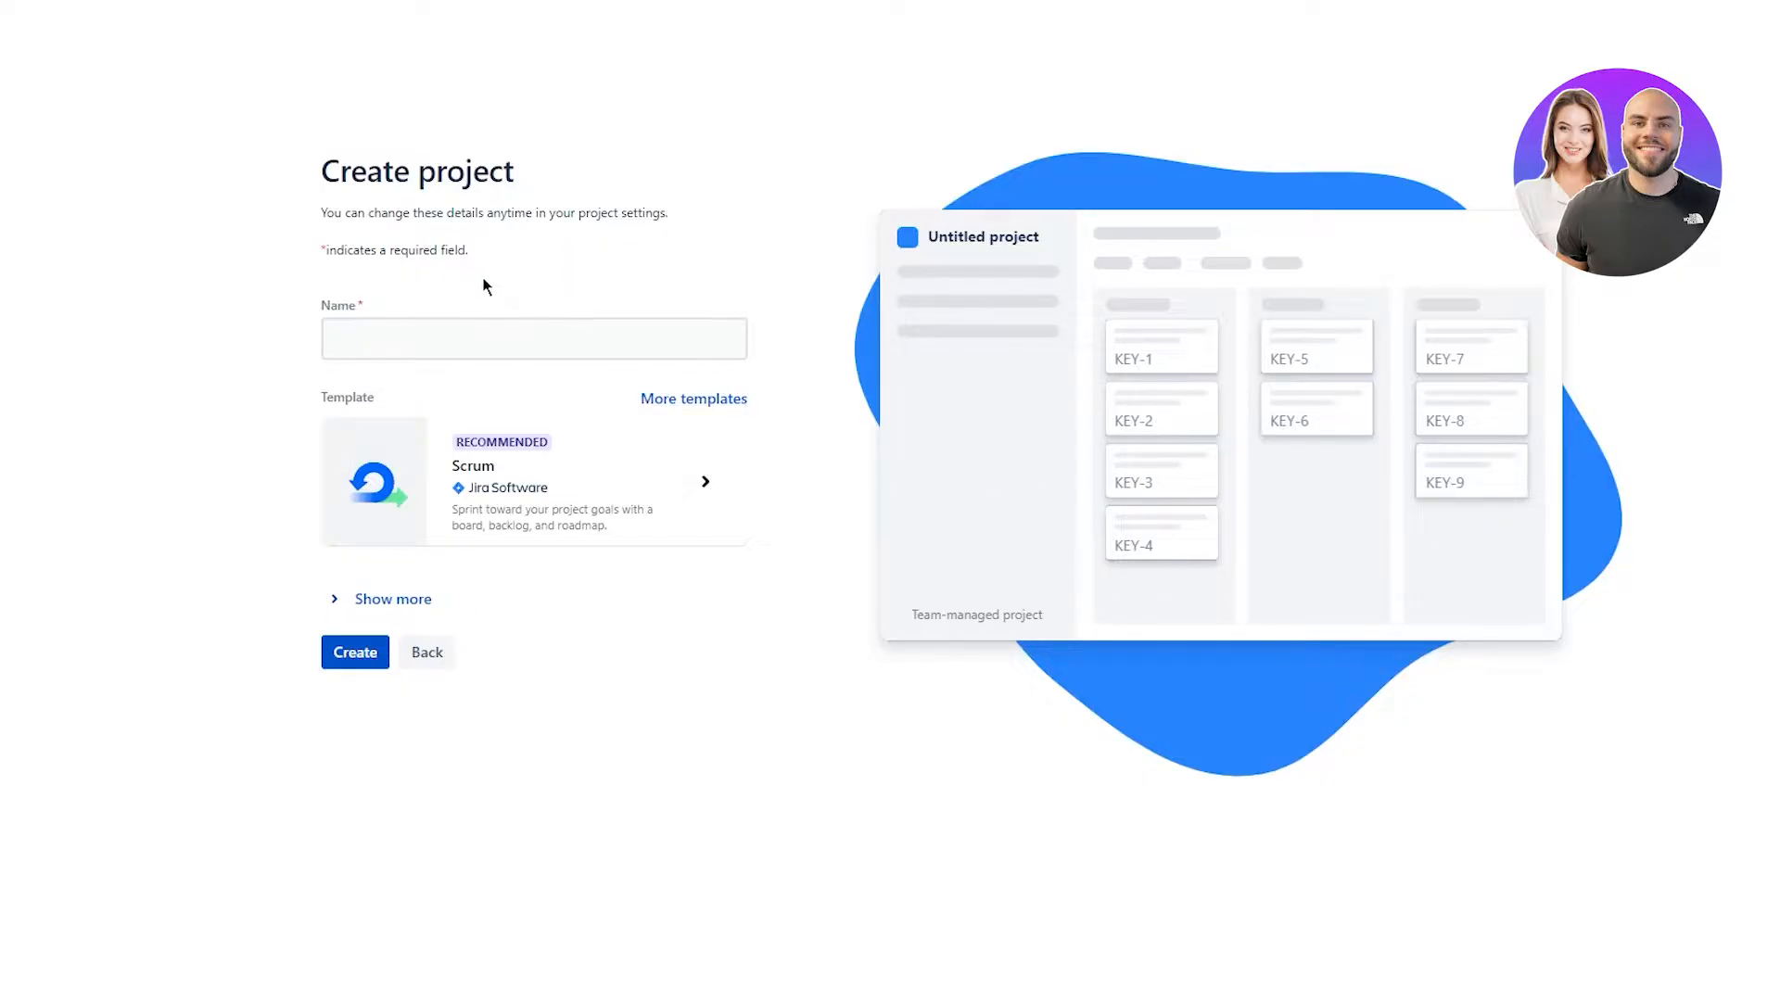
- Name the project hvvhjvhjfyuf and review the details of the recommended Scrum template
click(477, 336)
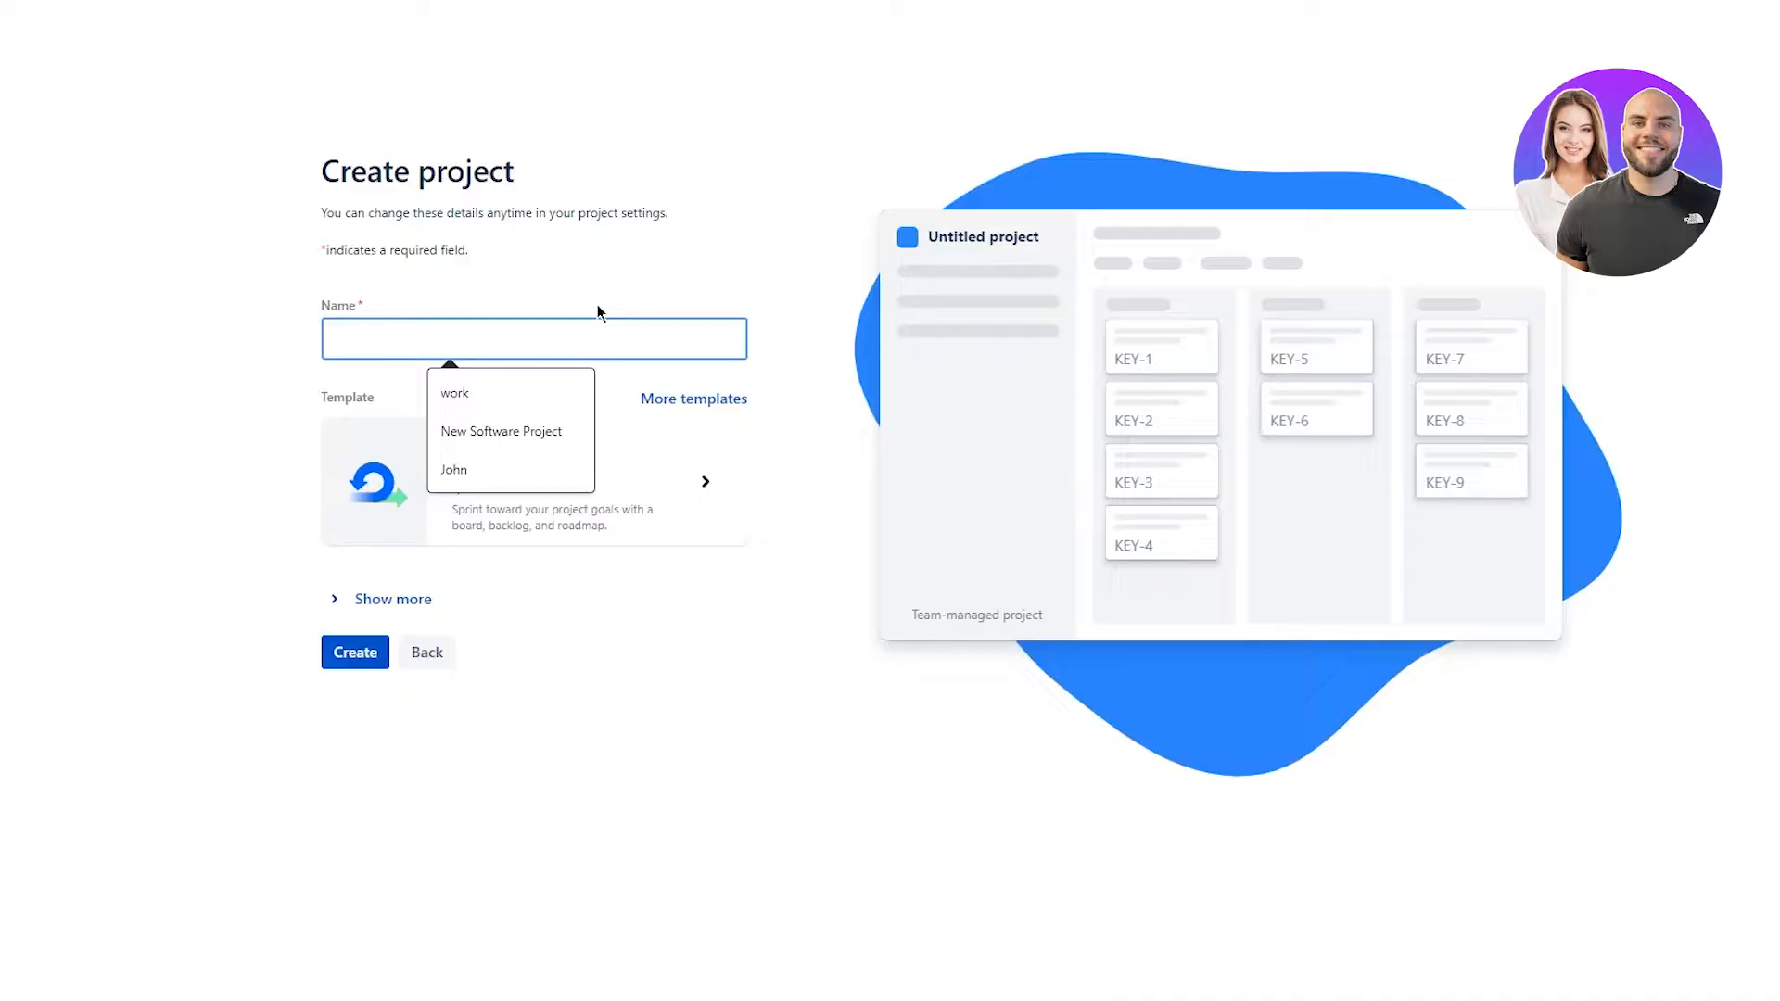
text(hvvhjvhjfyuf)
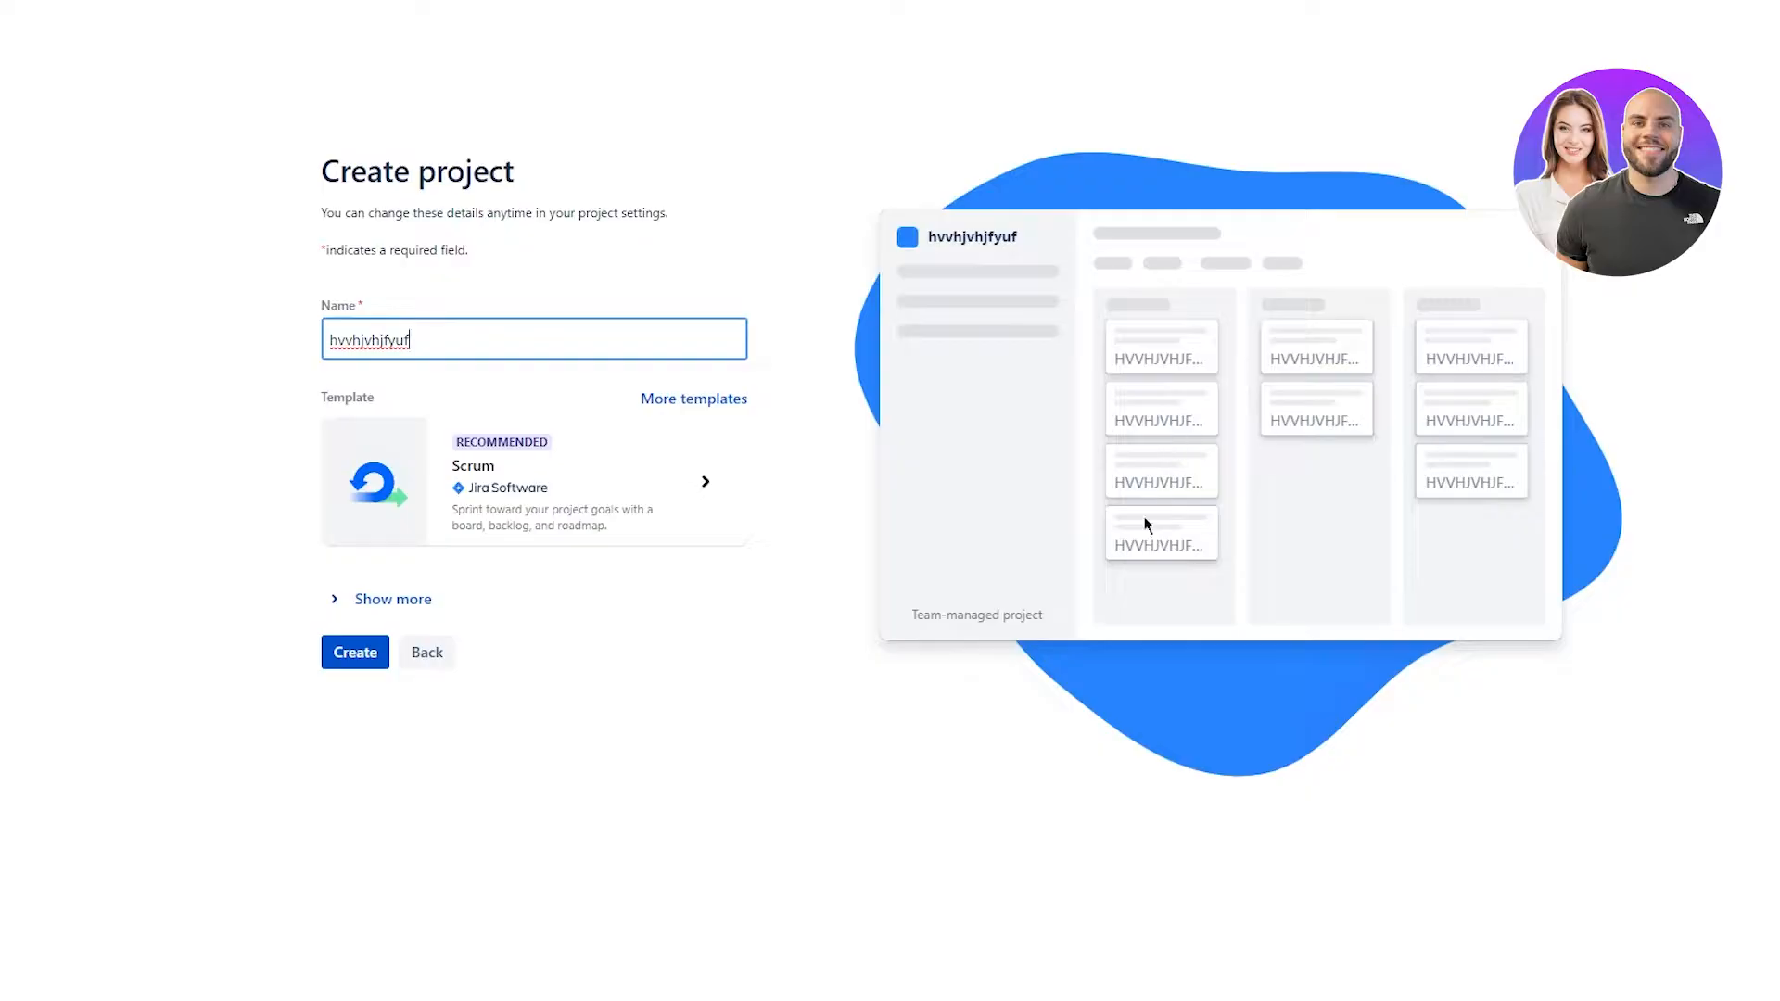
click(693, 483)
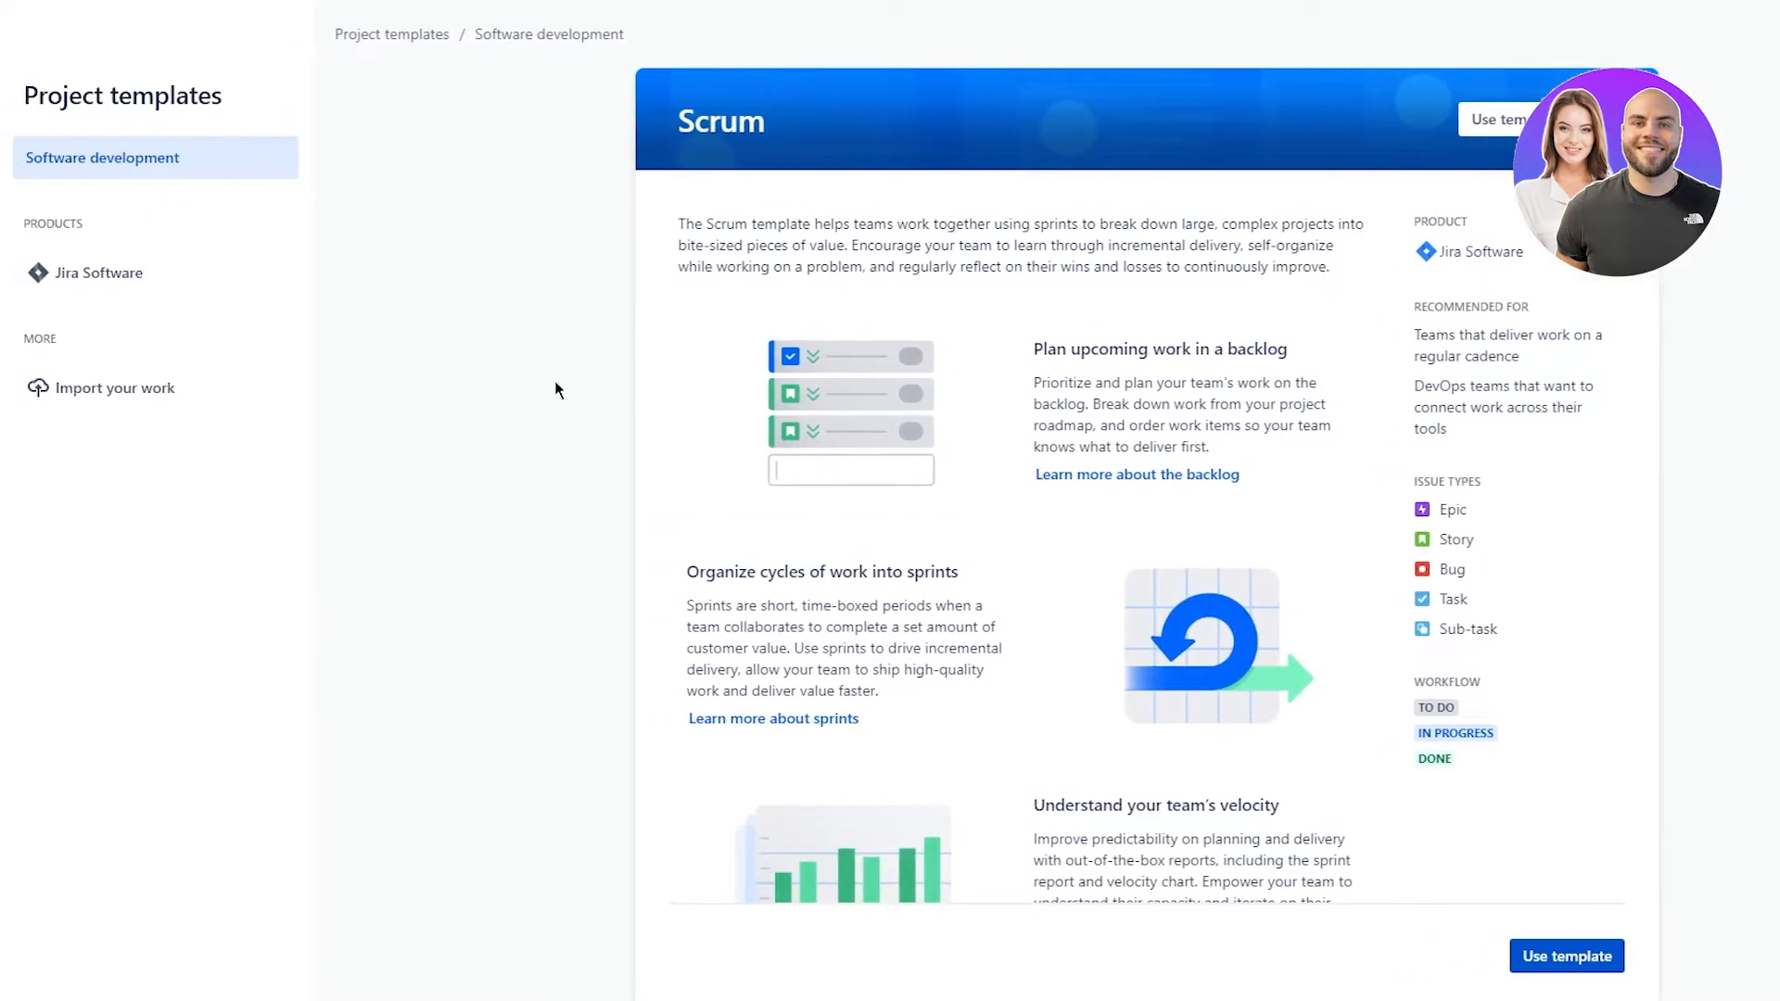
scroll(755, 278, down, 2)
scroll(925, 271, up, 2)
click(183, 292)
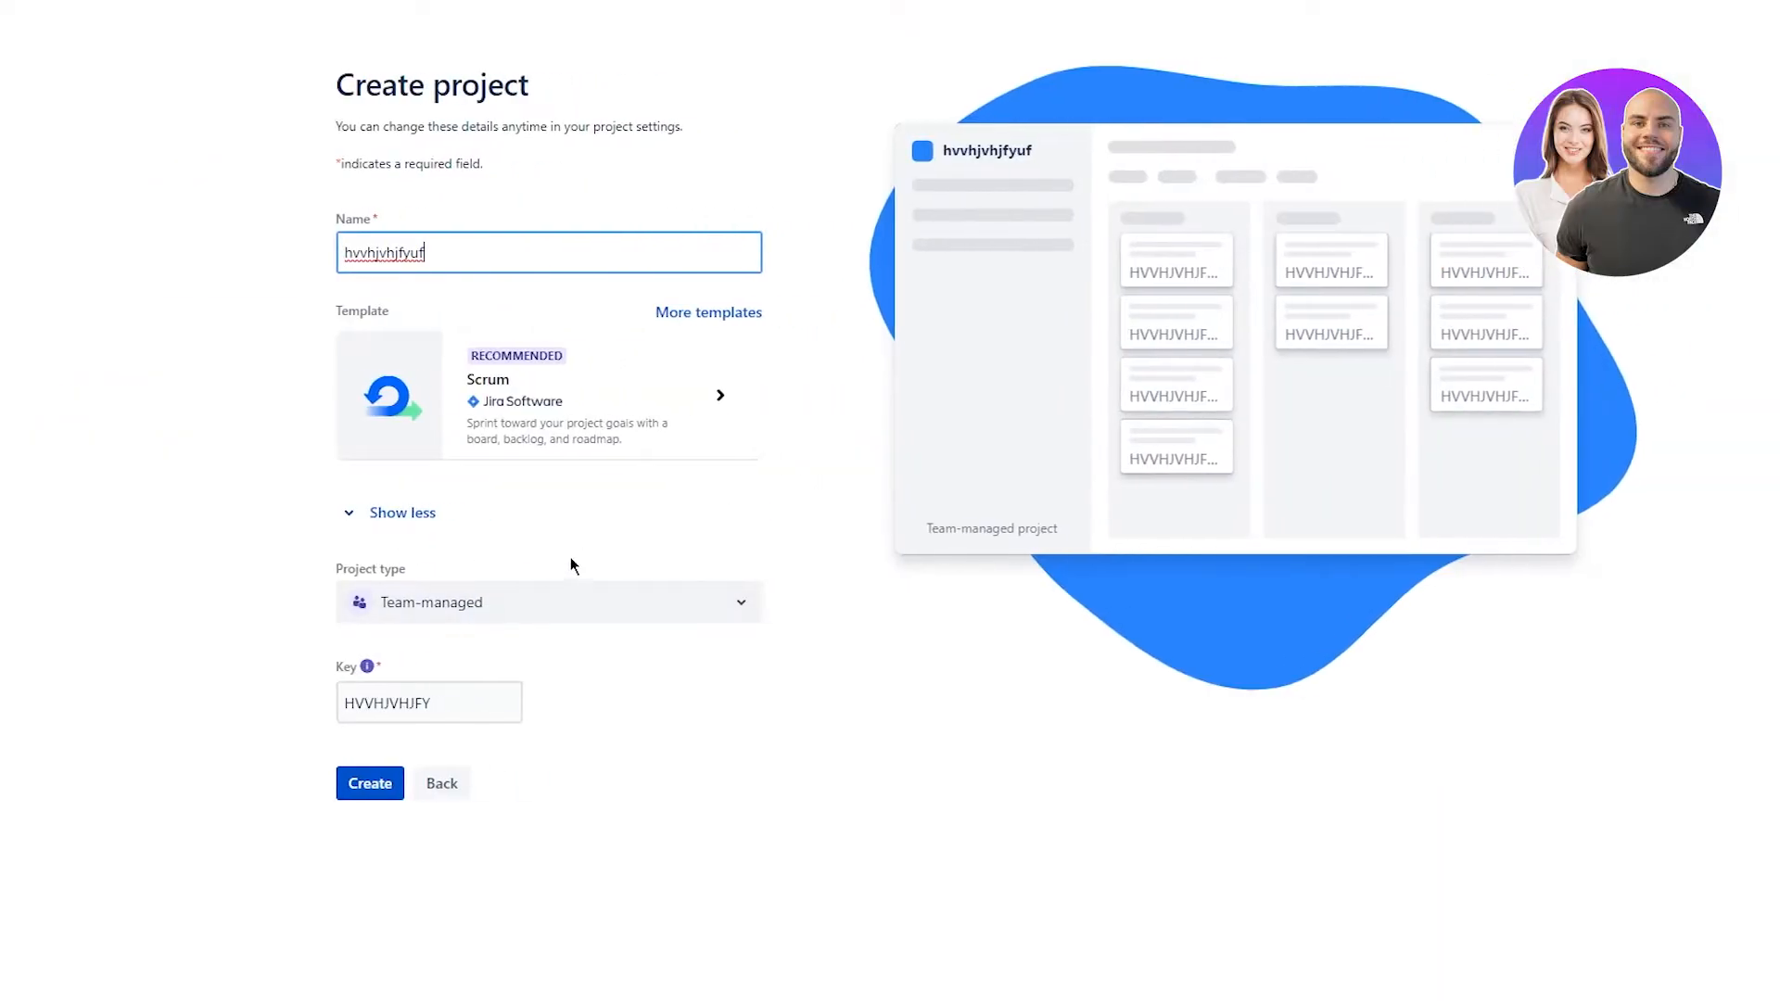
- Create the project as Team-managed, skip the tool selection and dismiss the scrum welcome checklist
click(545, 601)
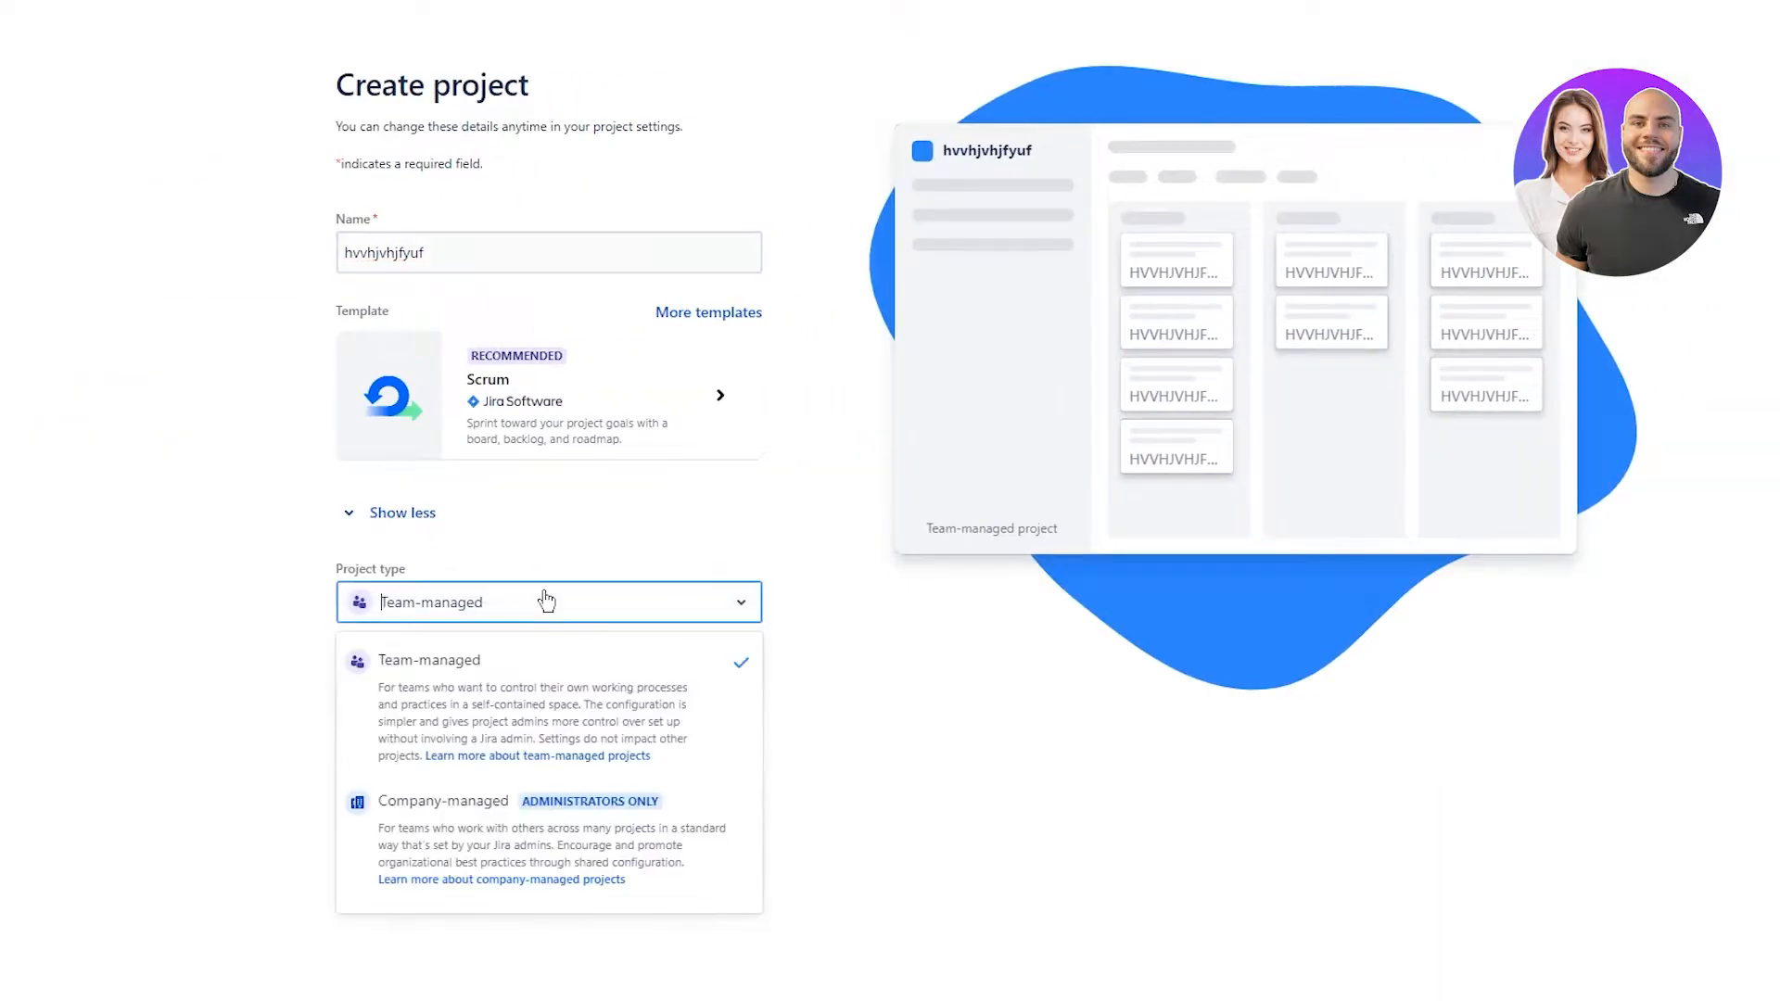
click(588, 562)
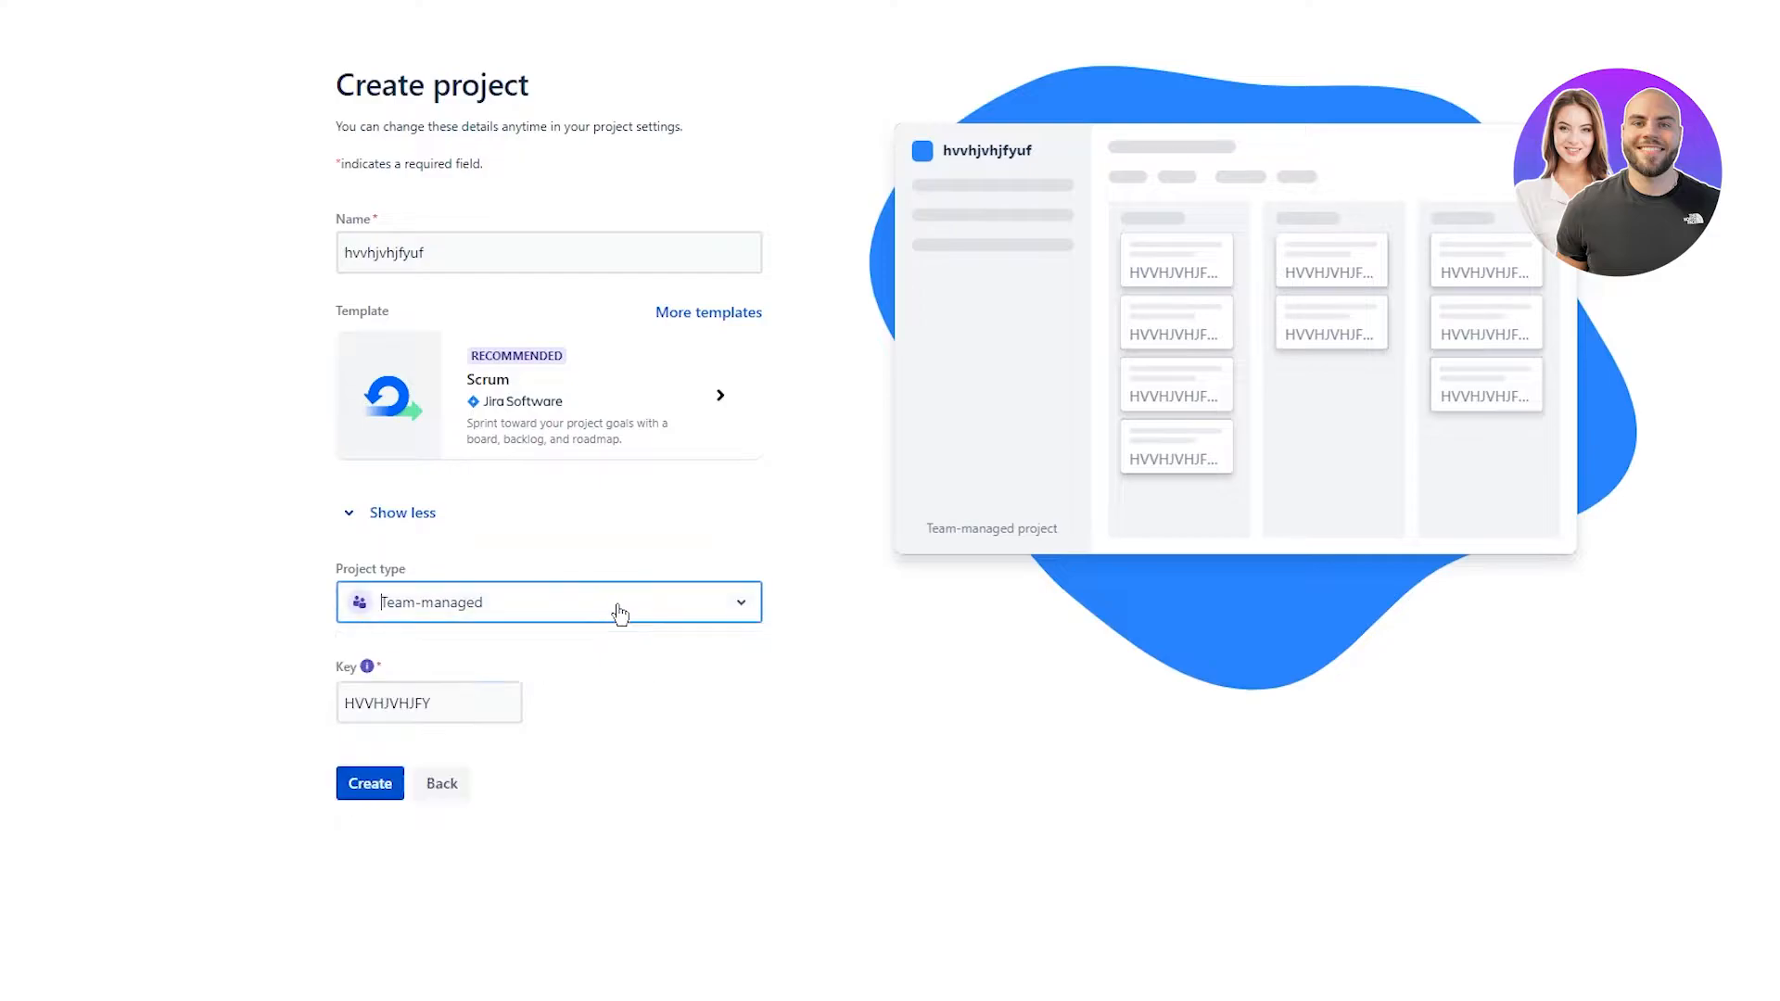
click(391, 777)
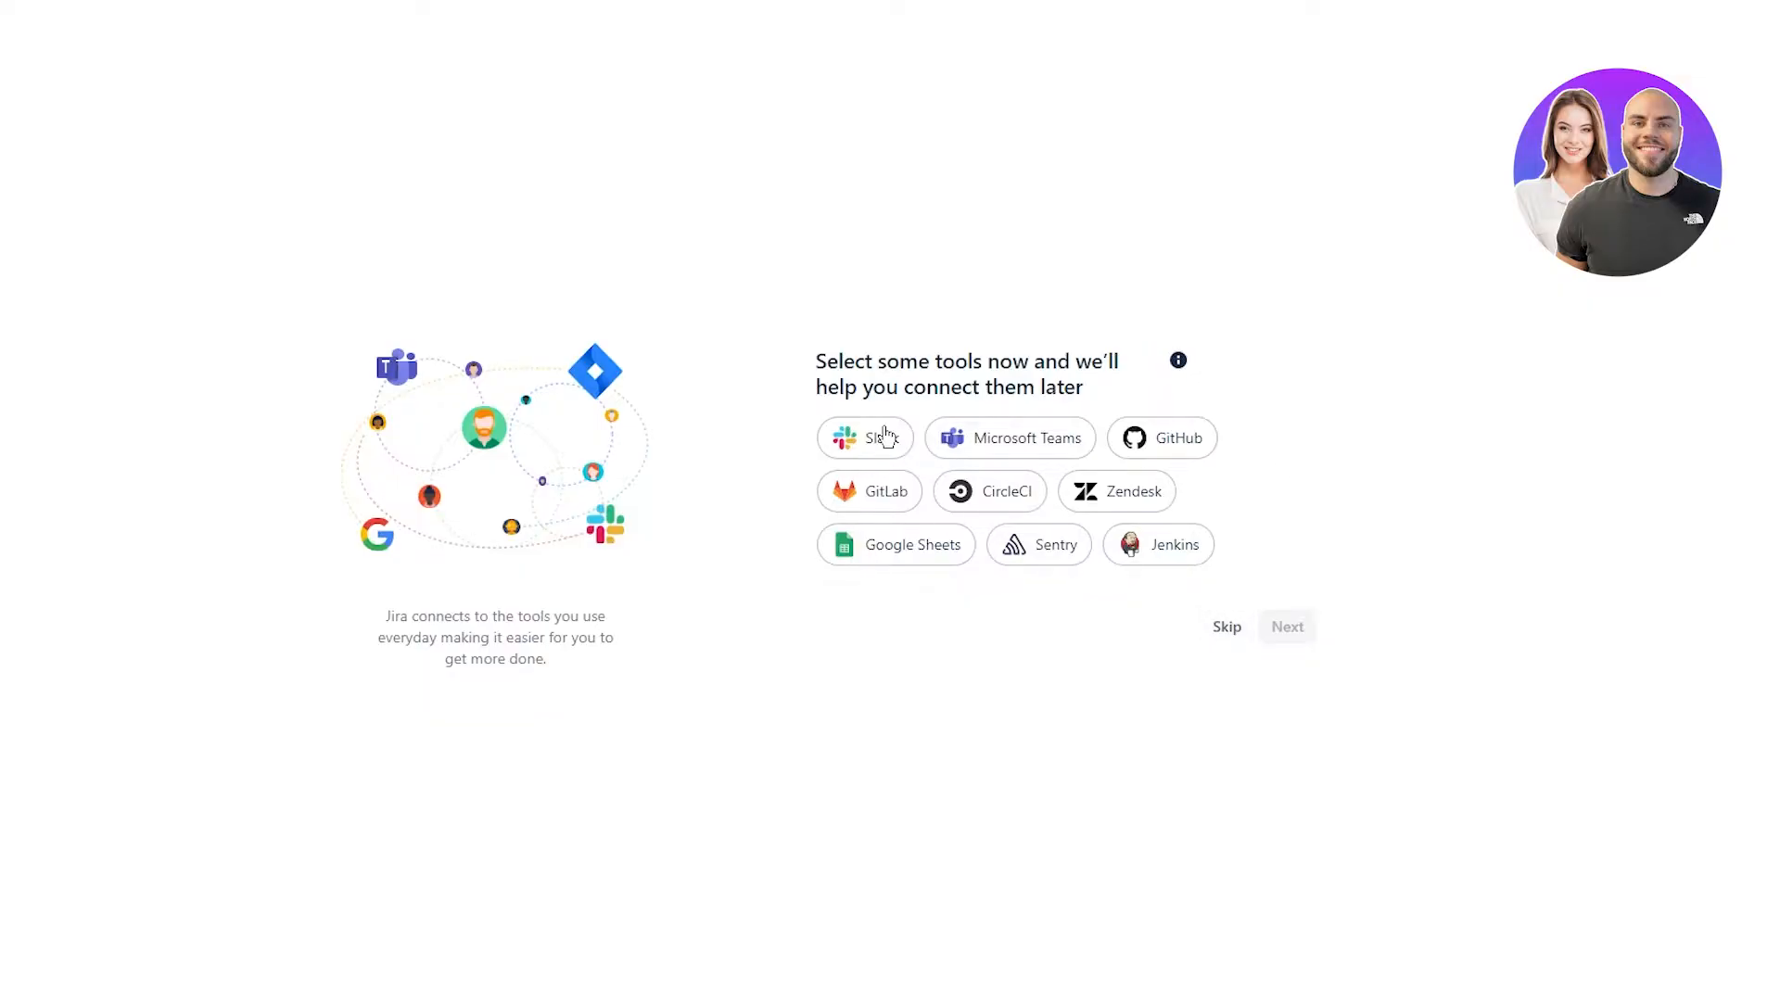
click(1227, 627)
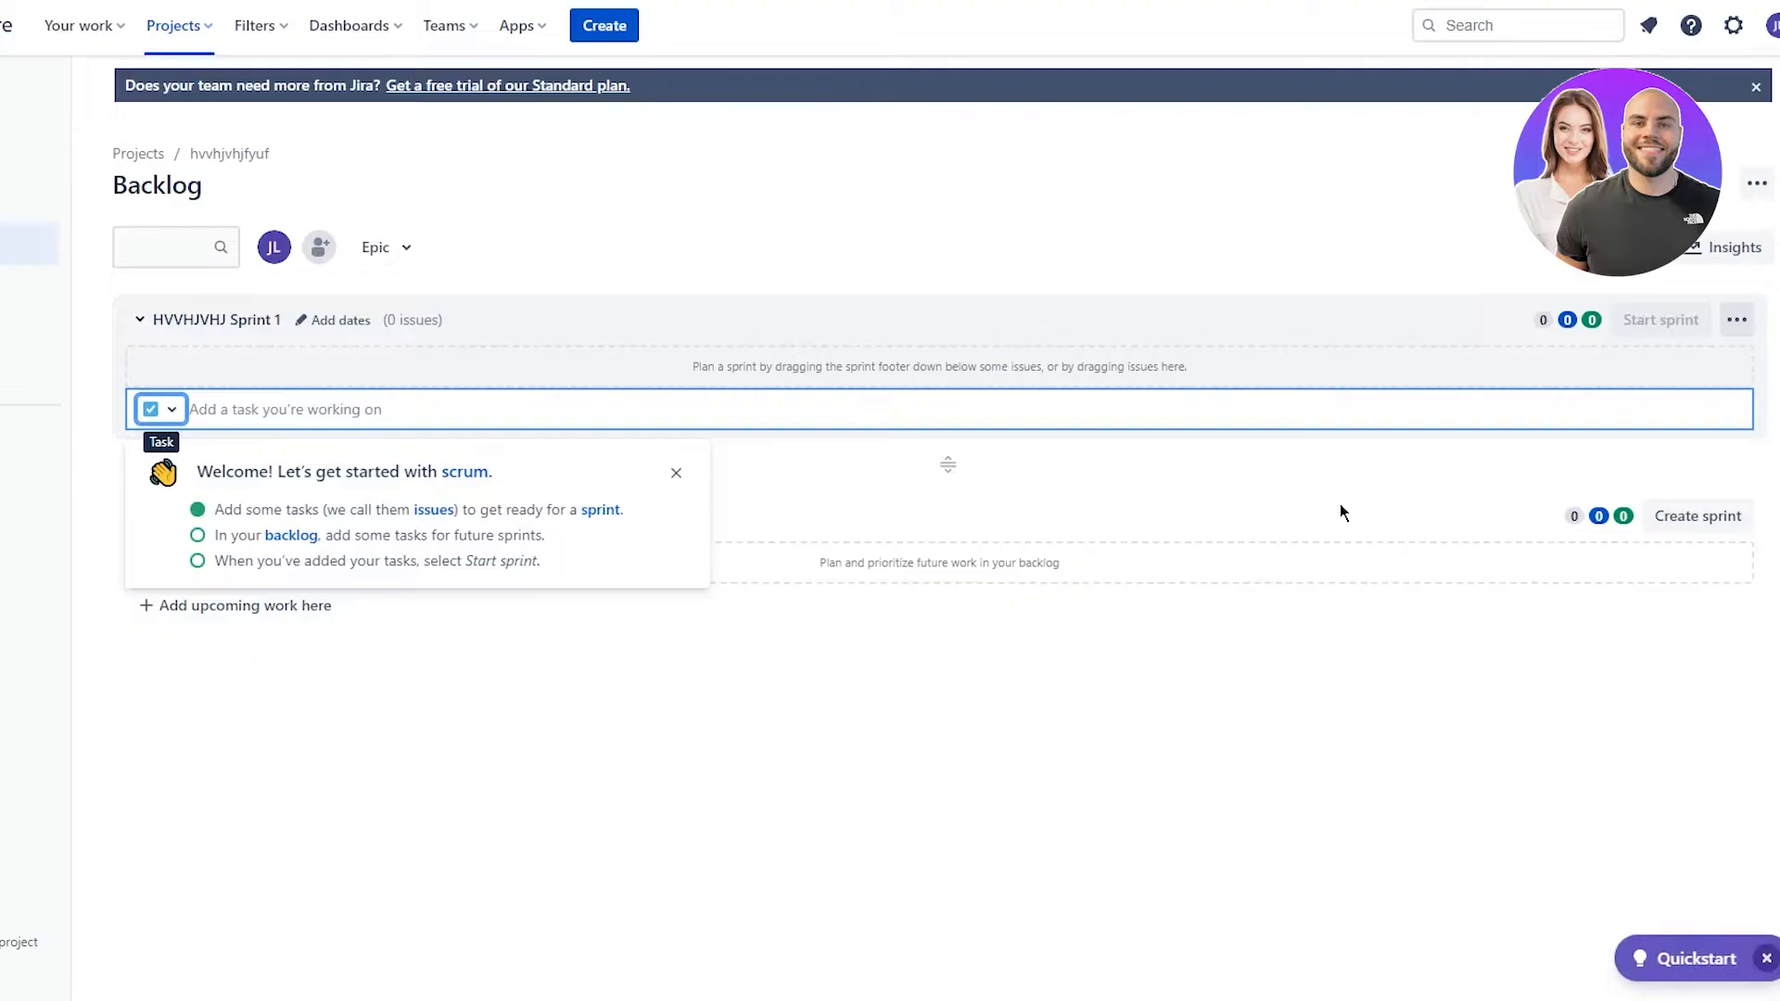
click(676, 473)
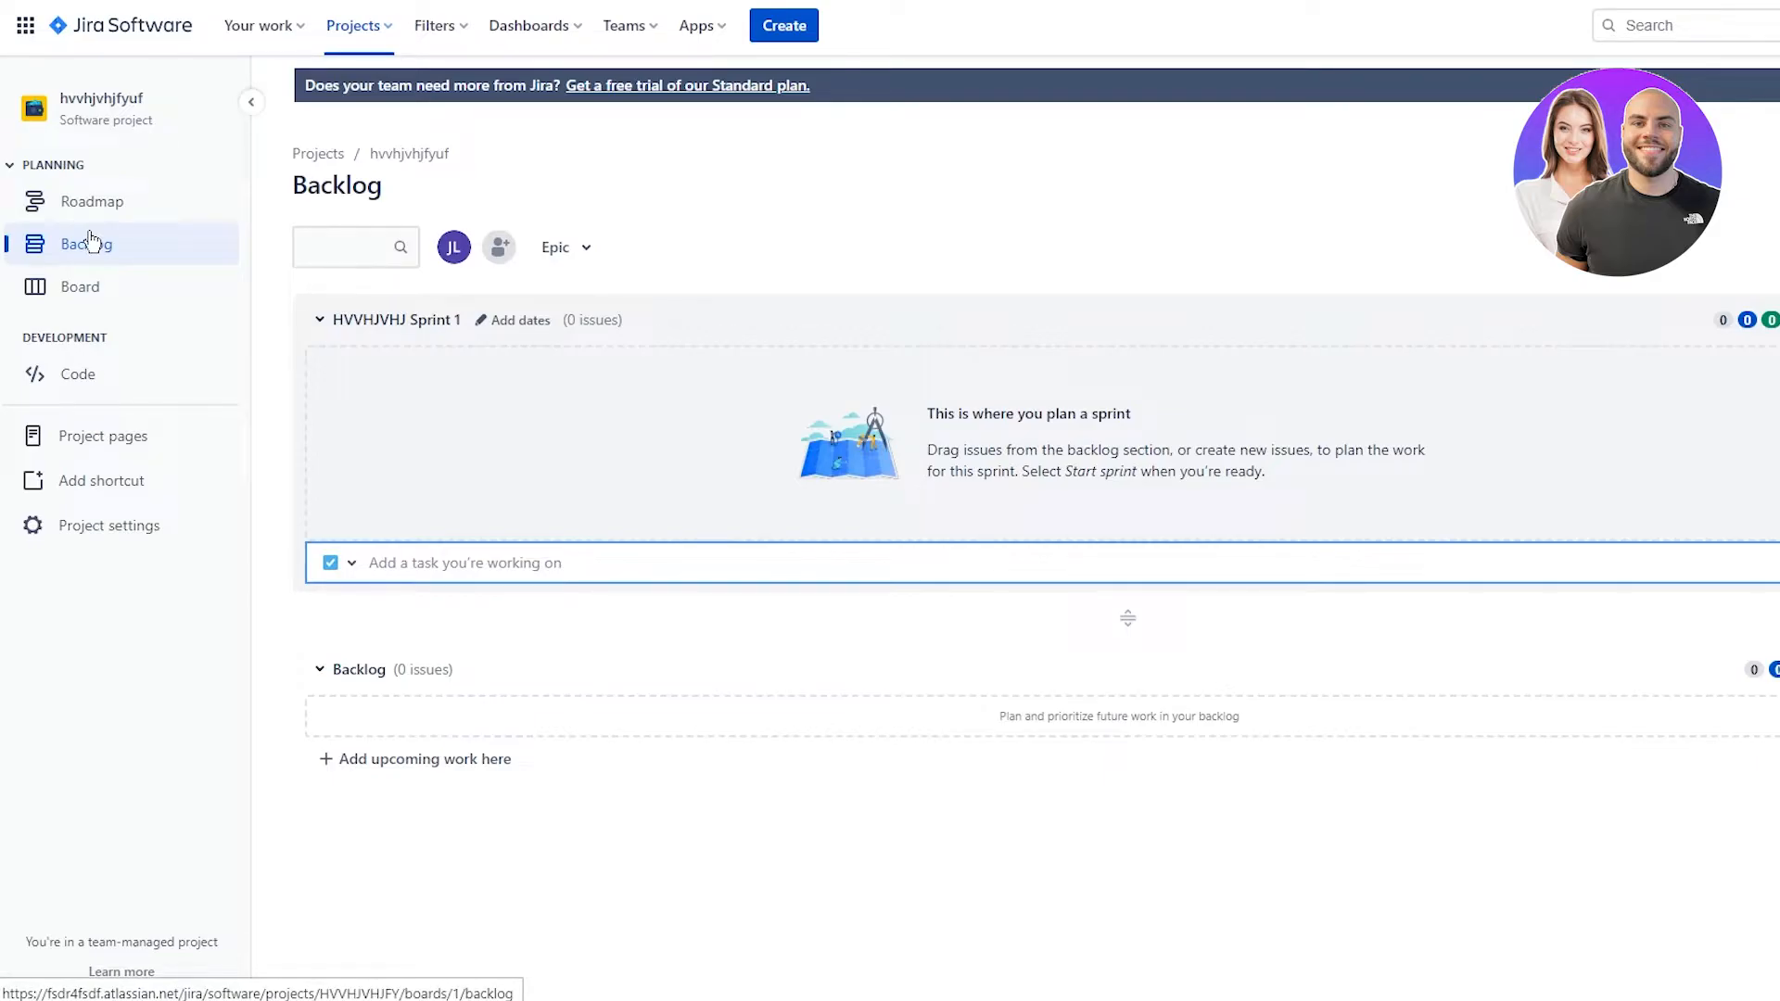
- Begin a new issue in the hvvhjvhjfyuf project and set its issue type to Task
click(810, 35)
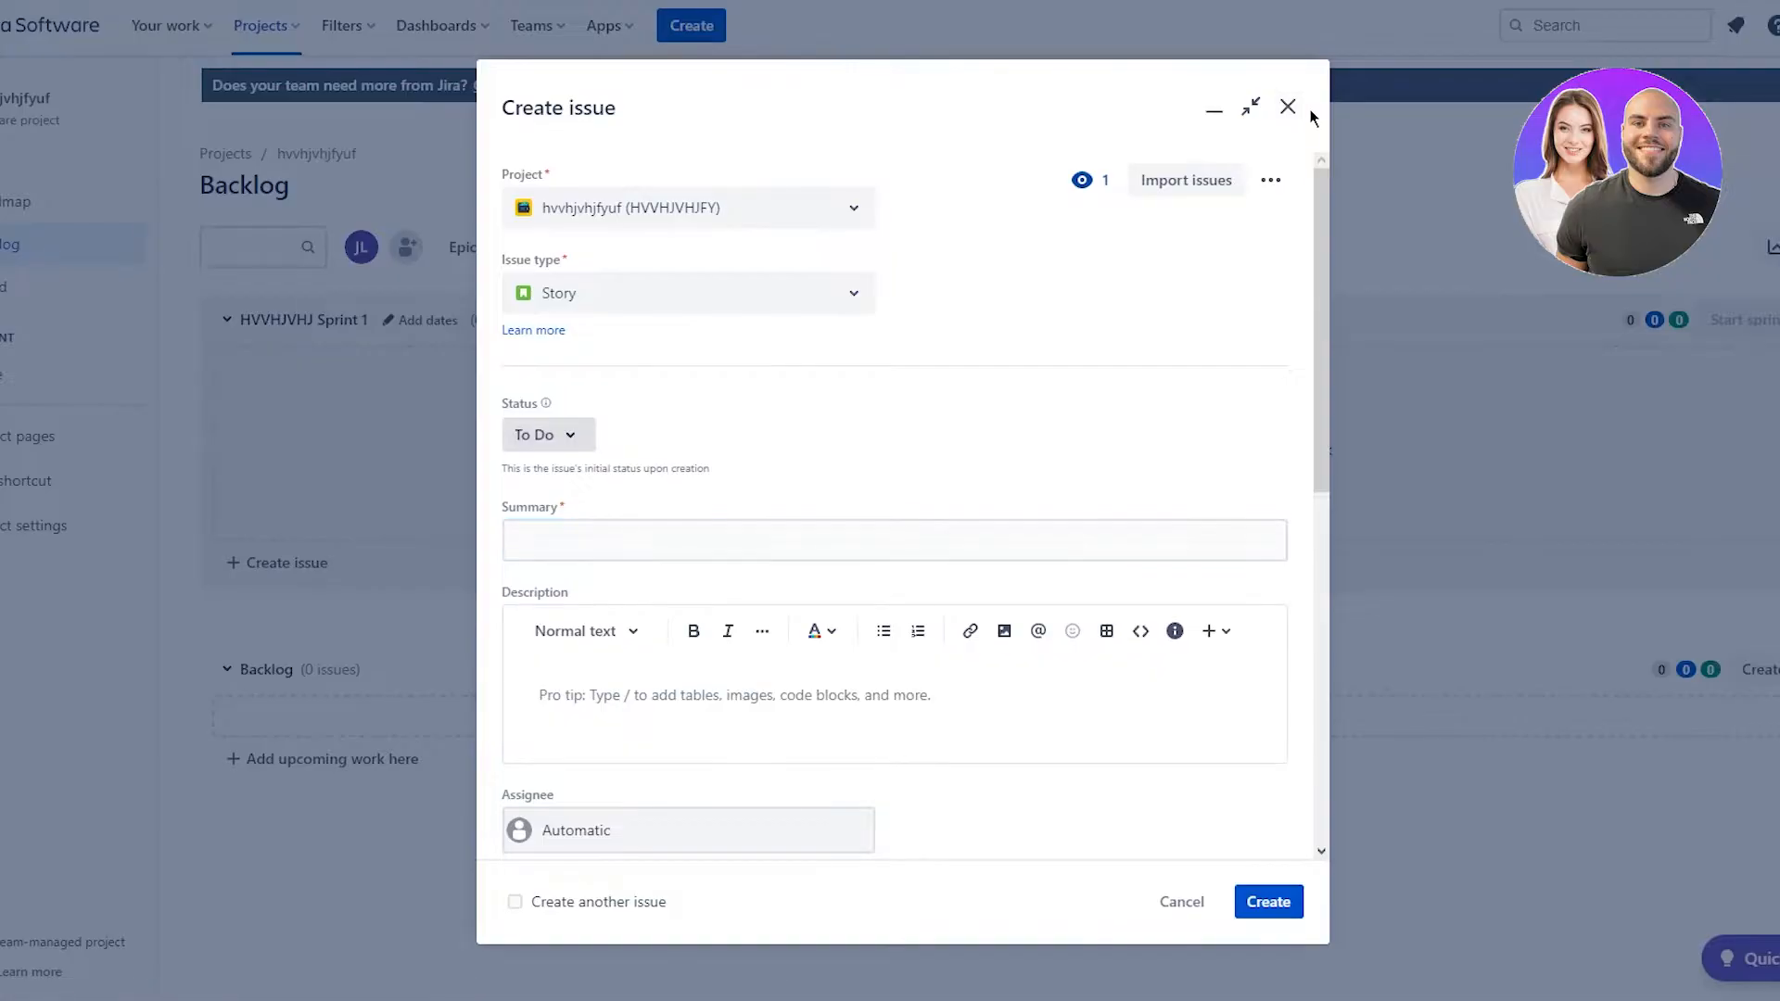
click(1288, 107)
click(711, 26)
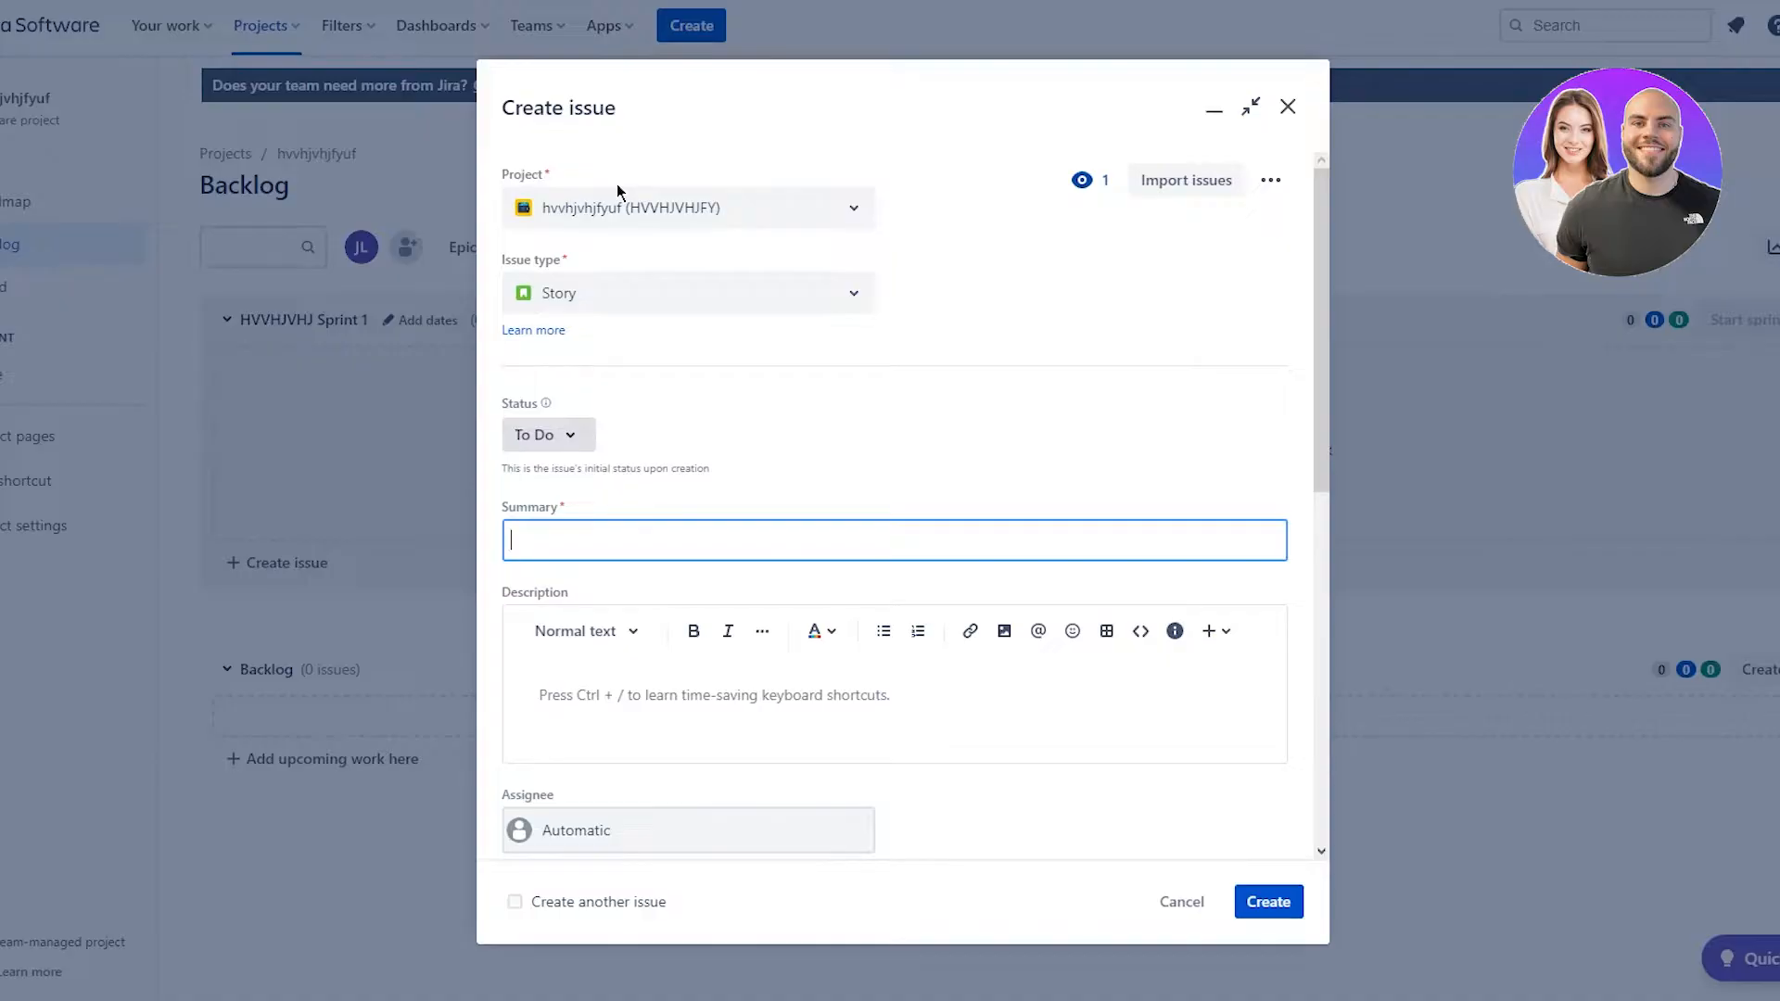
click(857, 210)
click(858, 212)
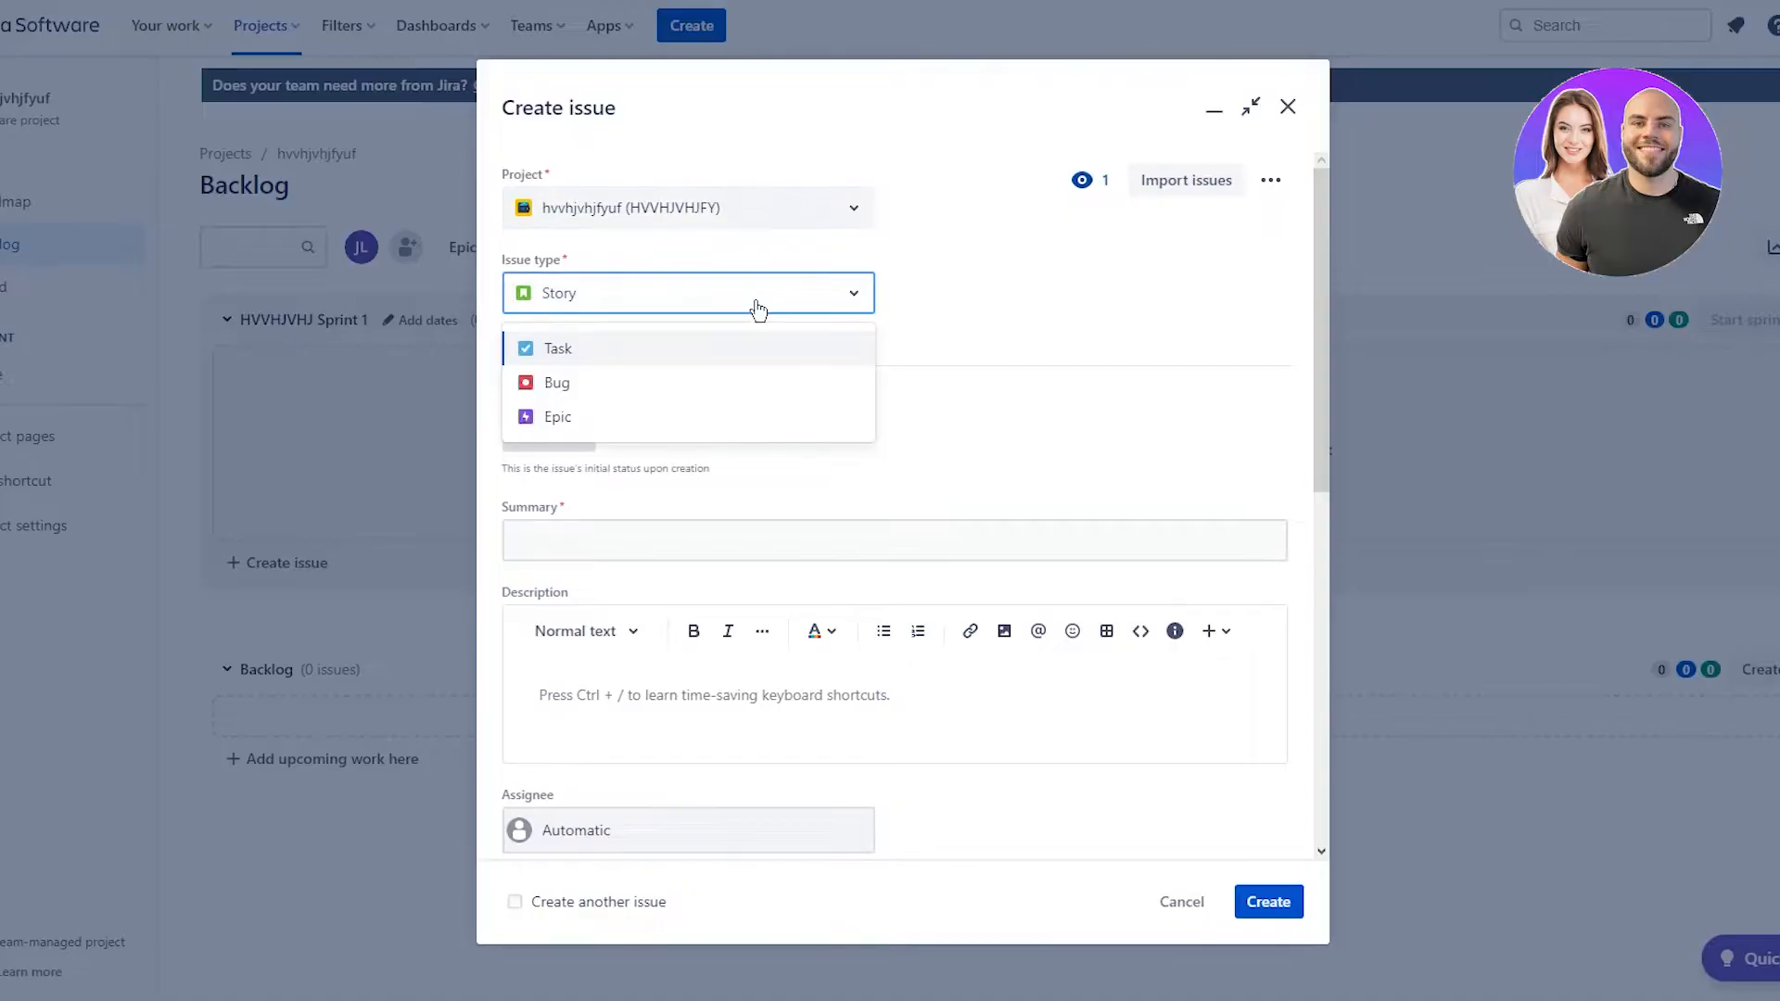
click(668, 350)
- Try the Story, Bug and Epic issue types and set the type back to Task
click(636, 294)
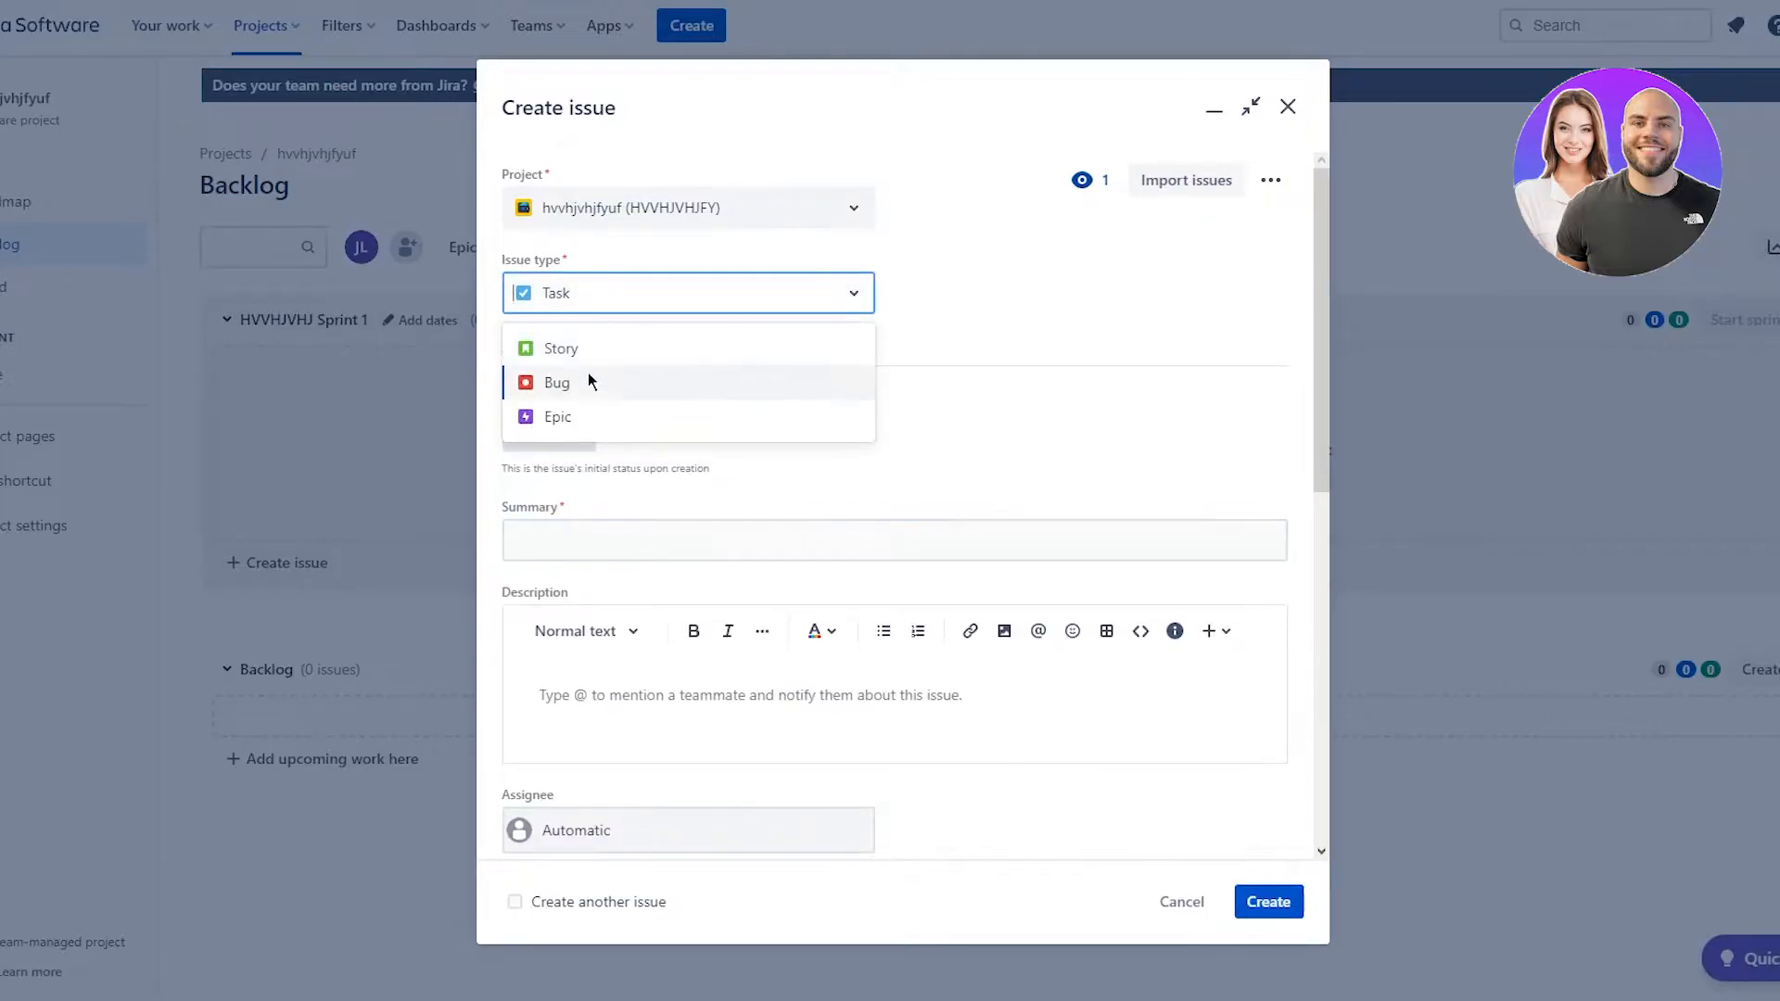
click(581, 350)
click(681, 297)
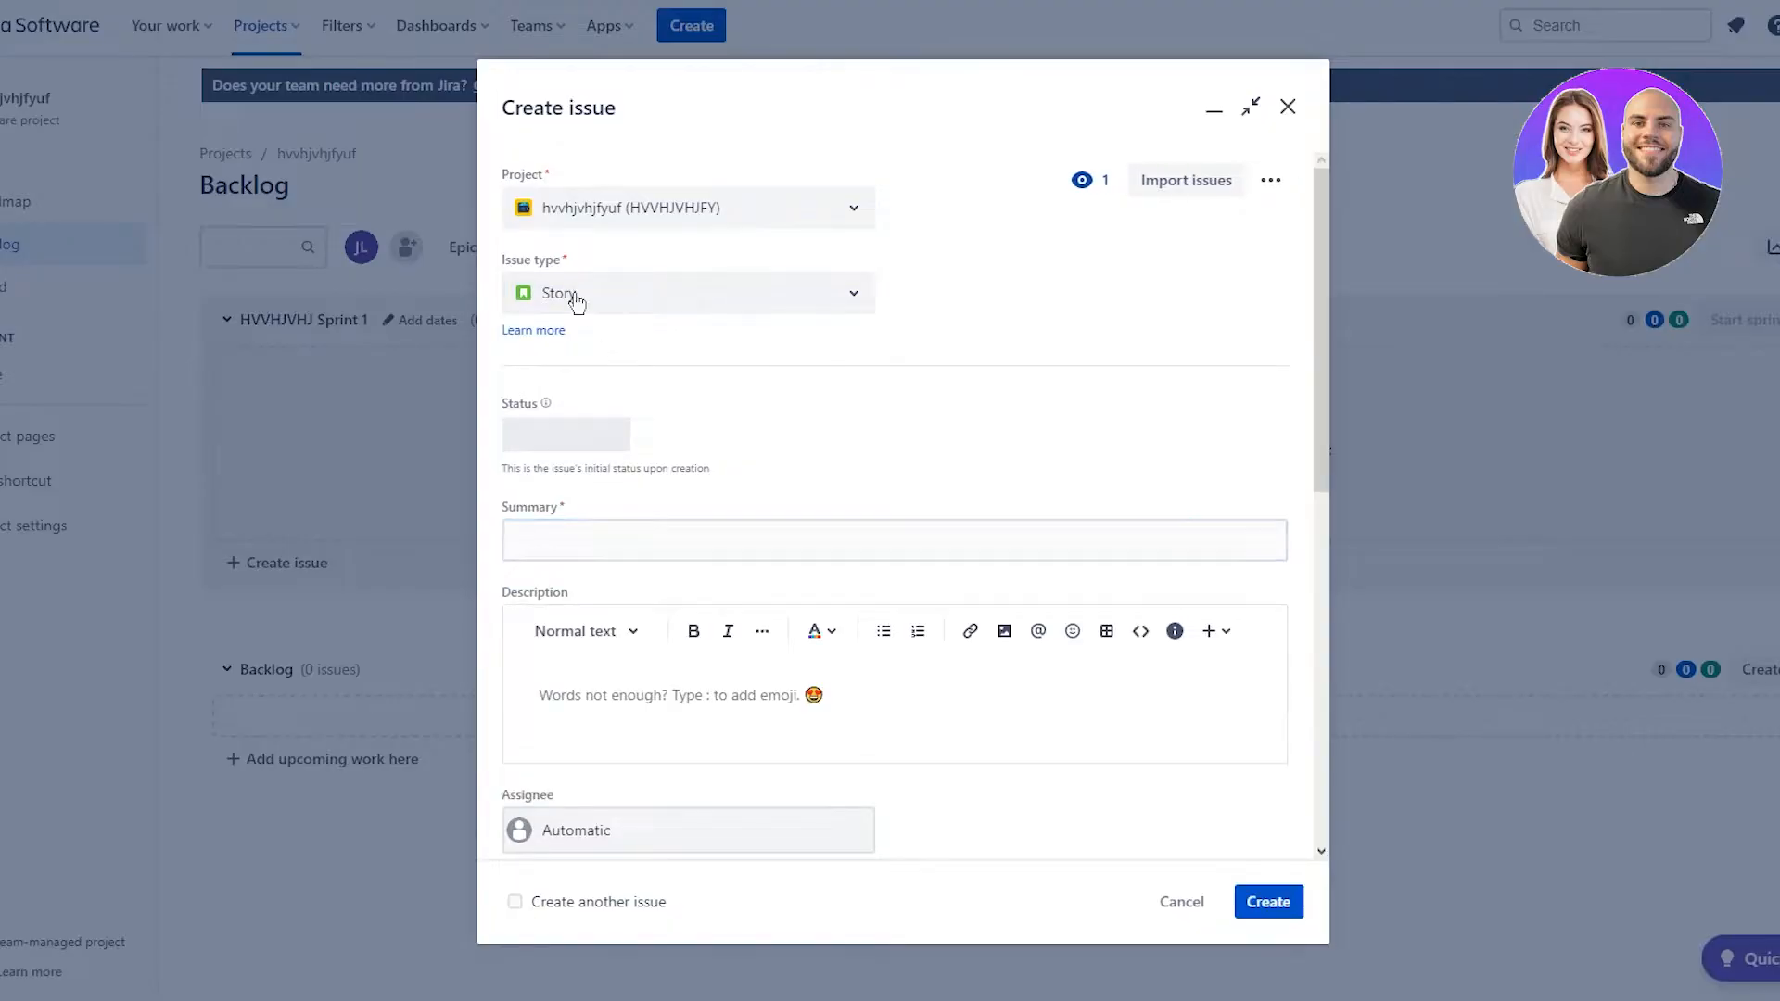
click(624, 290)
click(603, 382)
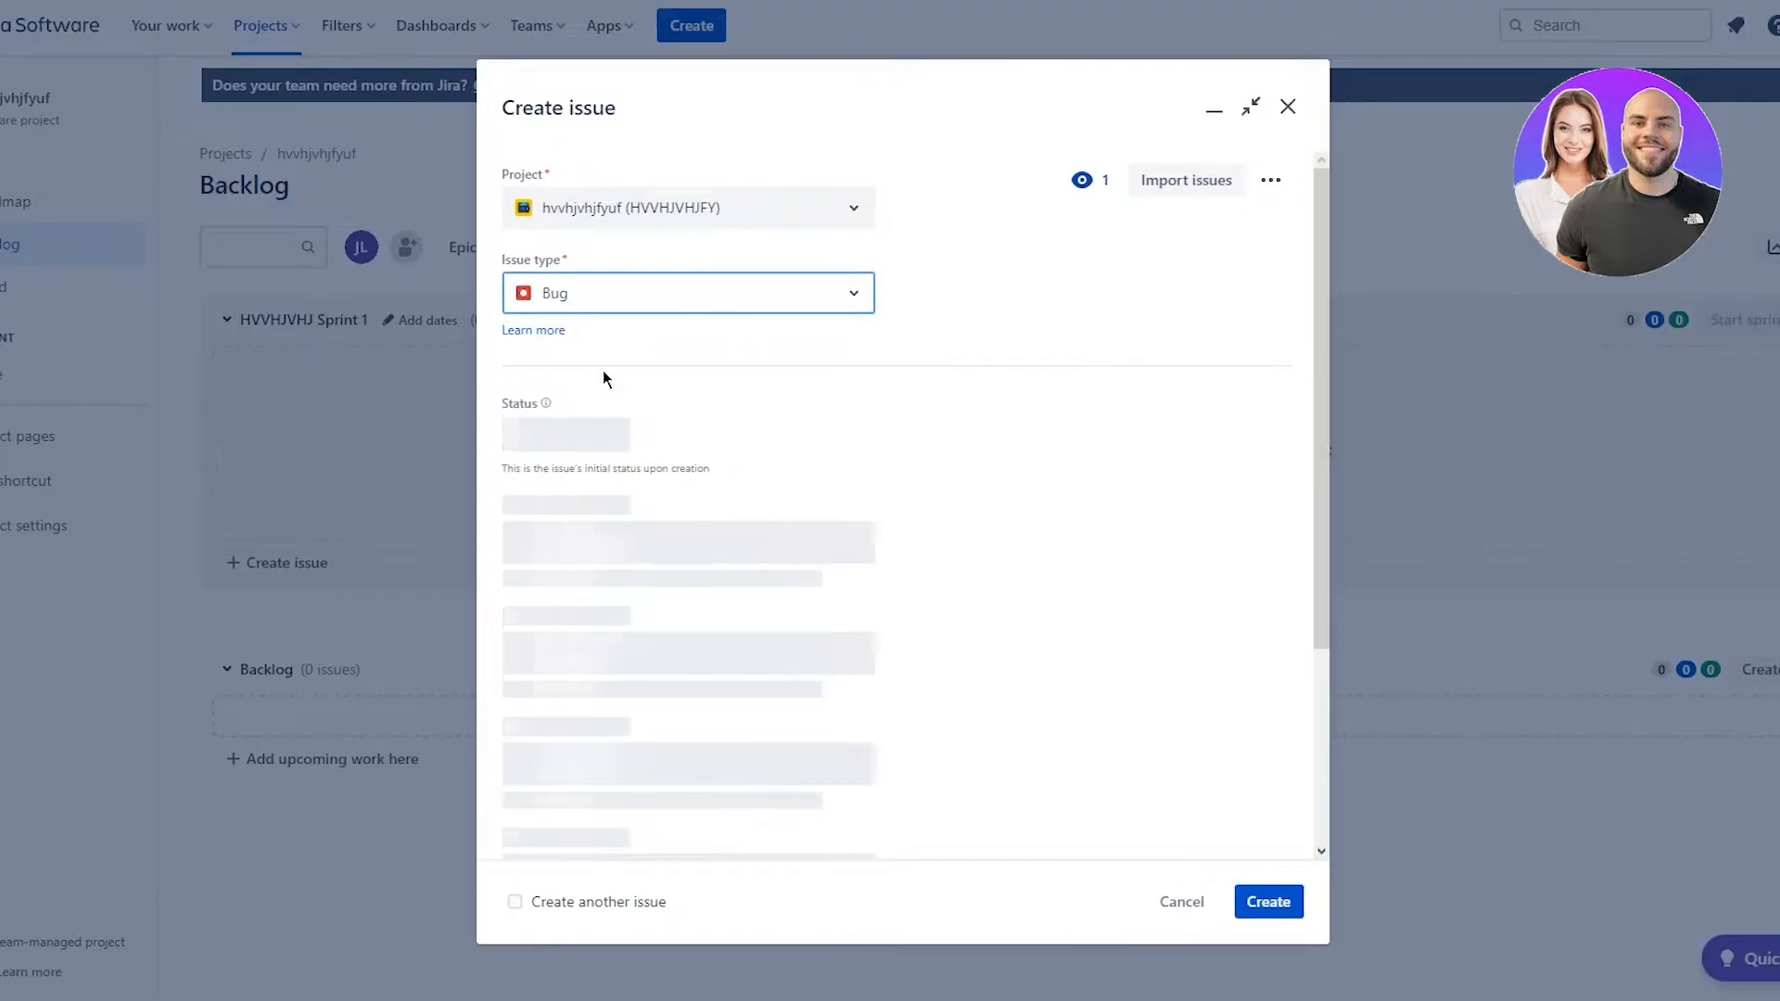
click(632, 304)
click(572, 413)
click(691, 297)
click(620, 387)
- Check the status options, keep To Do, and enter the issue summary "Coding the app"
click(588, 430)
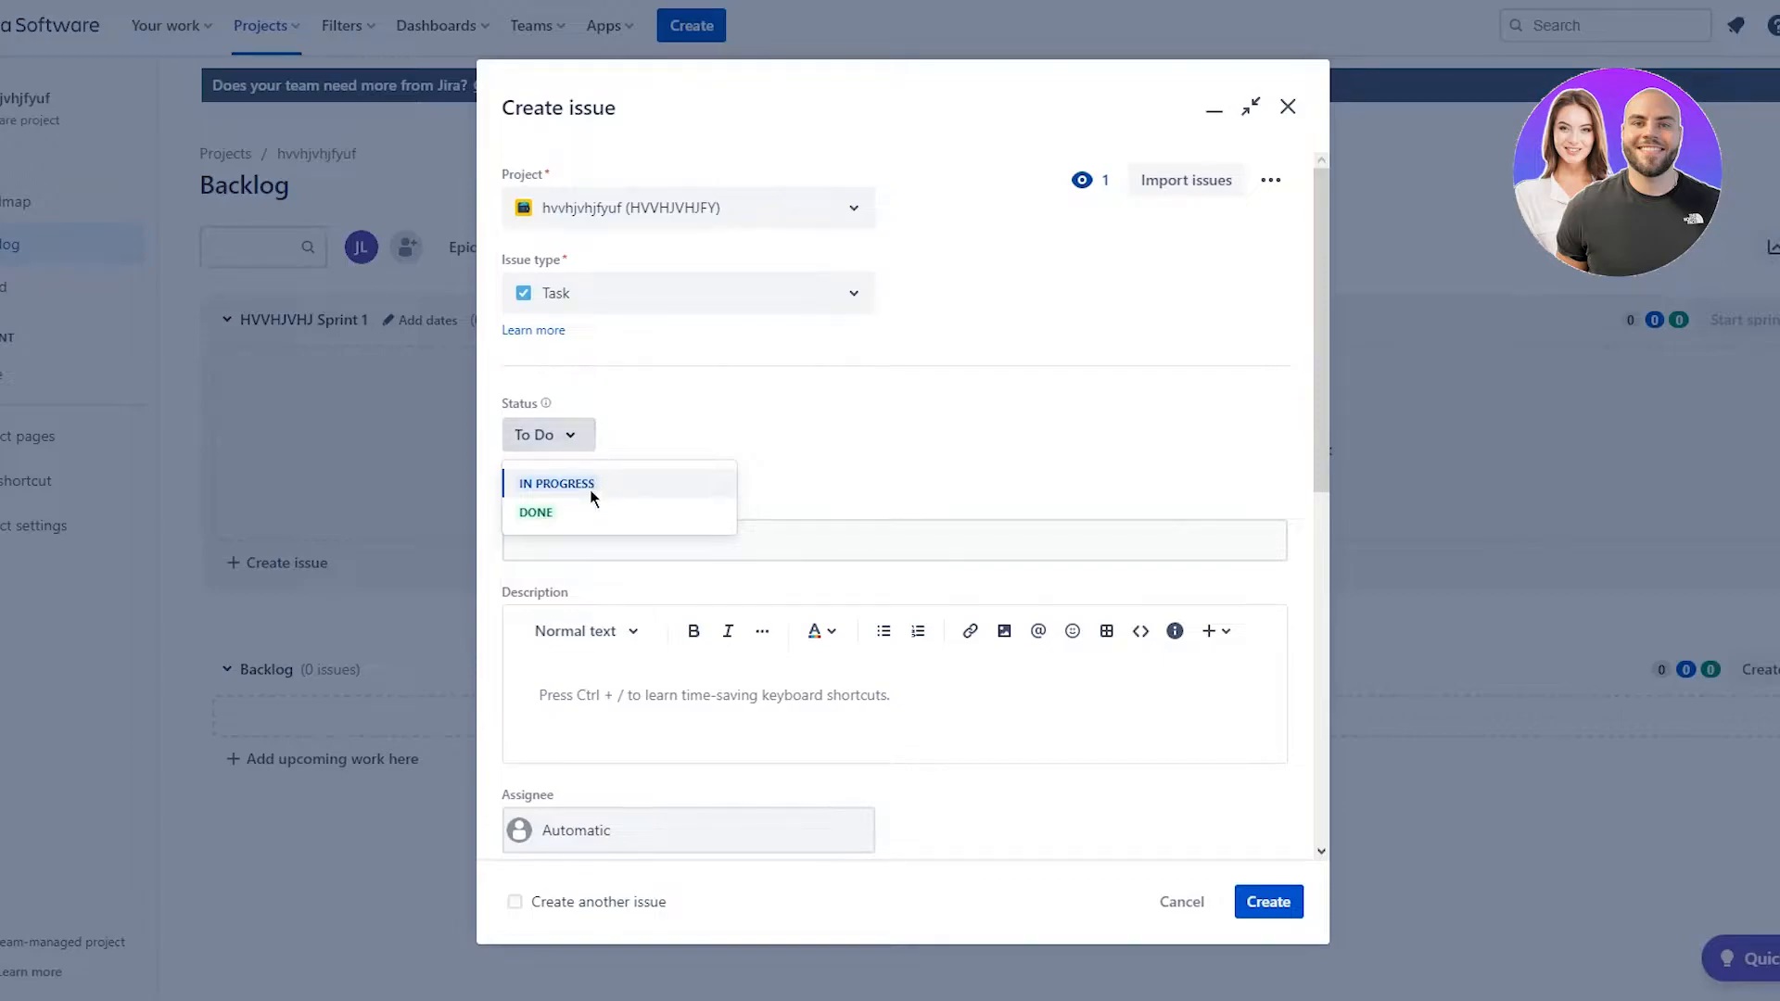
click(703, 384)
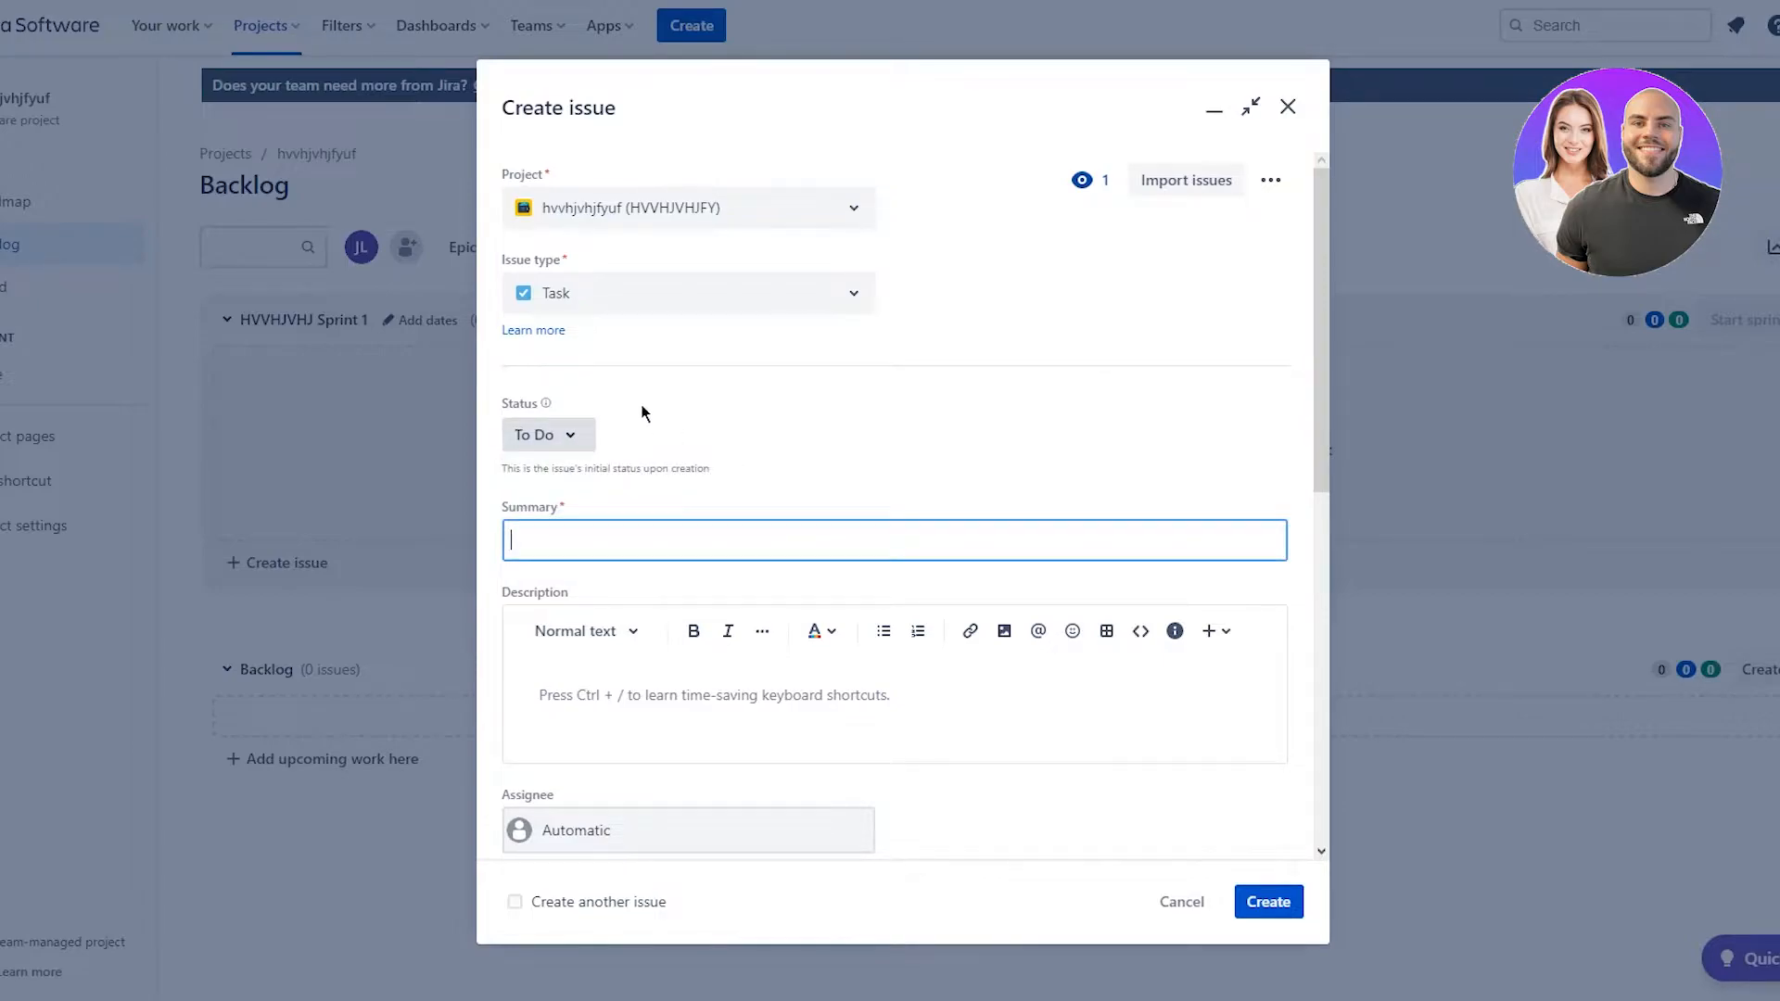
click(569, 437)
click(565, 443)
text(Coding the app)
- Enter the issue description "i need urgent coding done for the Jira application."
scroll(1165, 584, down, 5)
scroll(970, 295, up, 2)
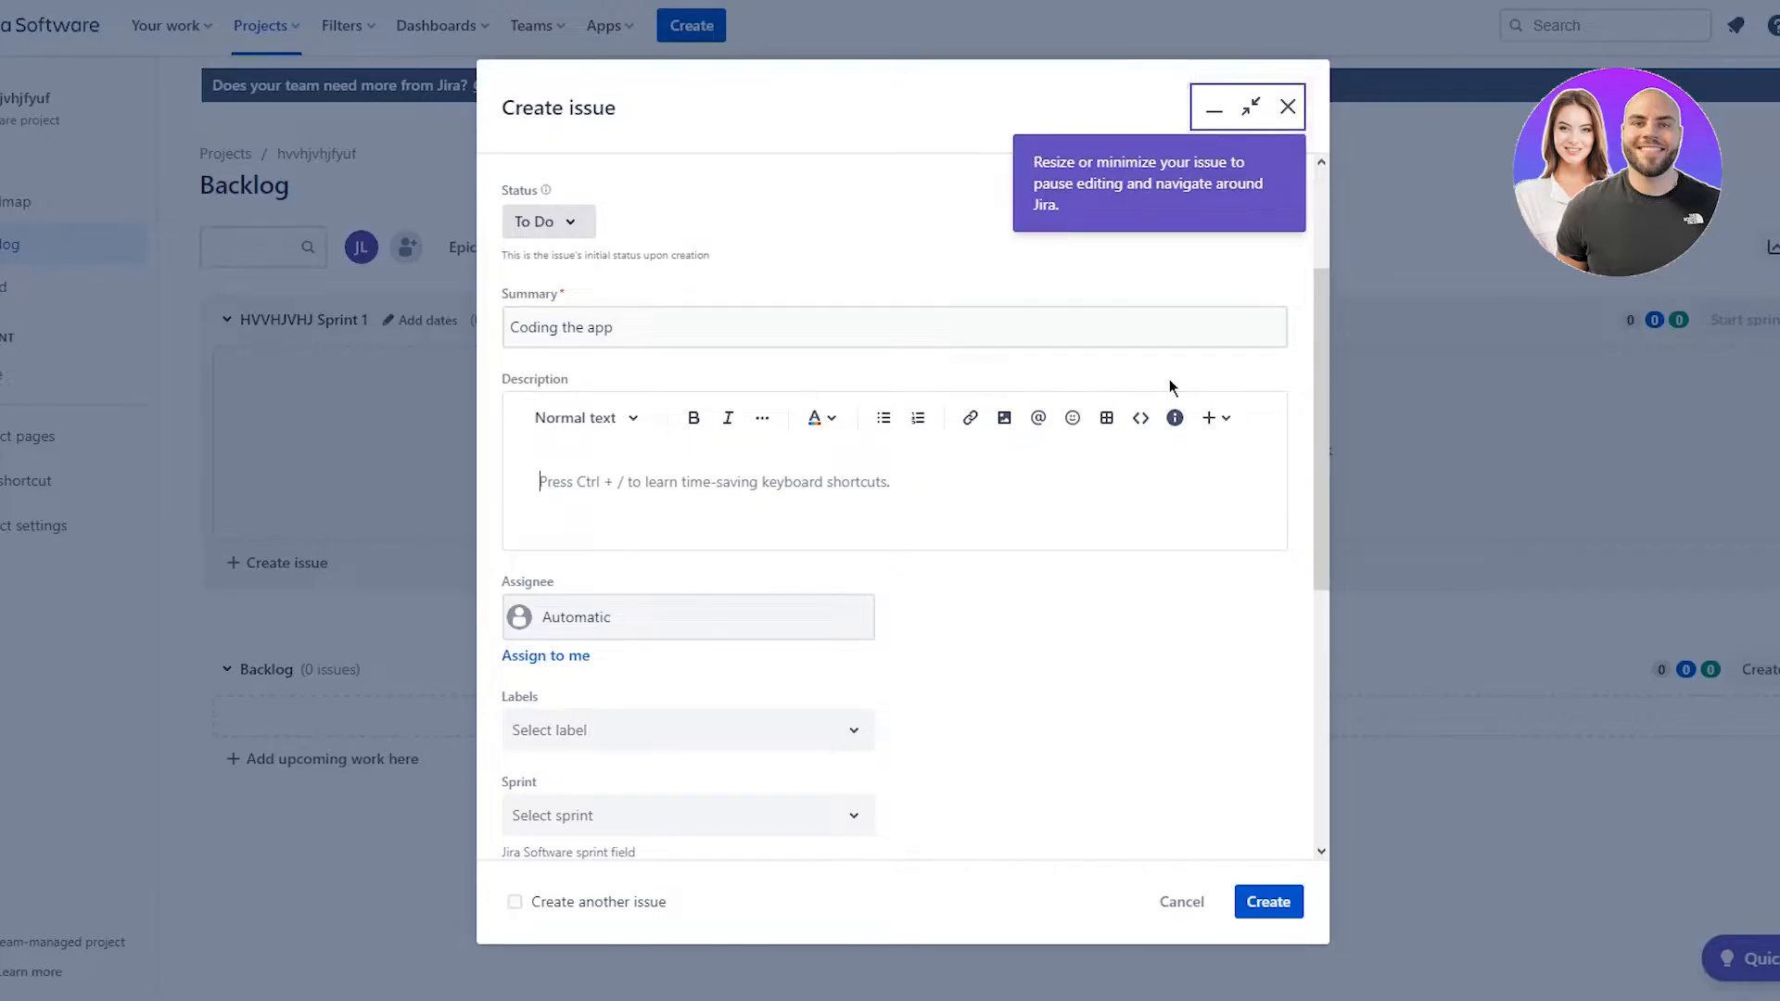
text(i)
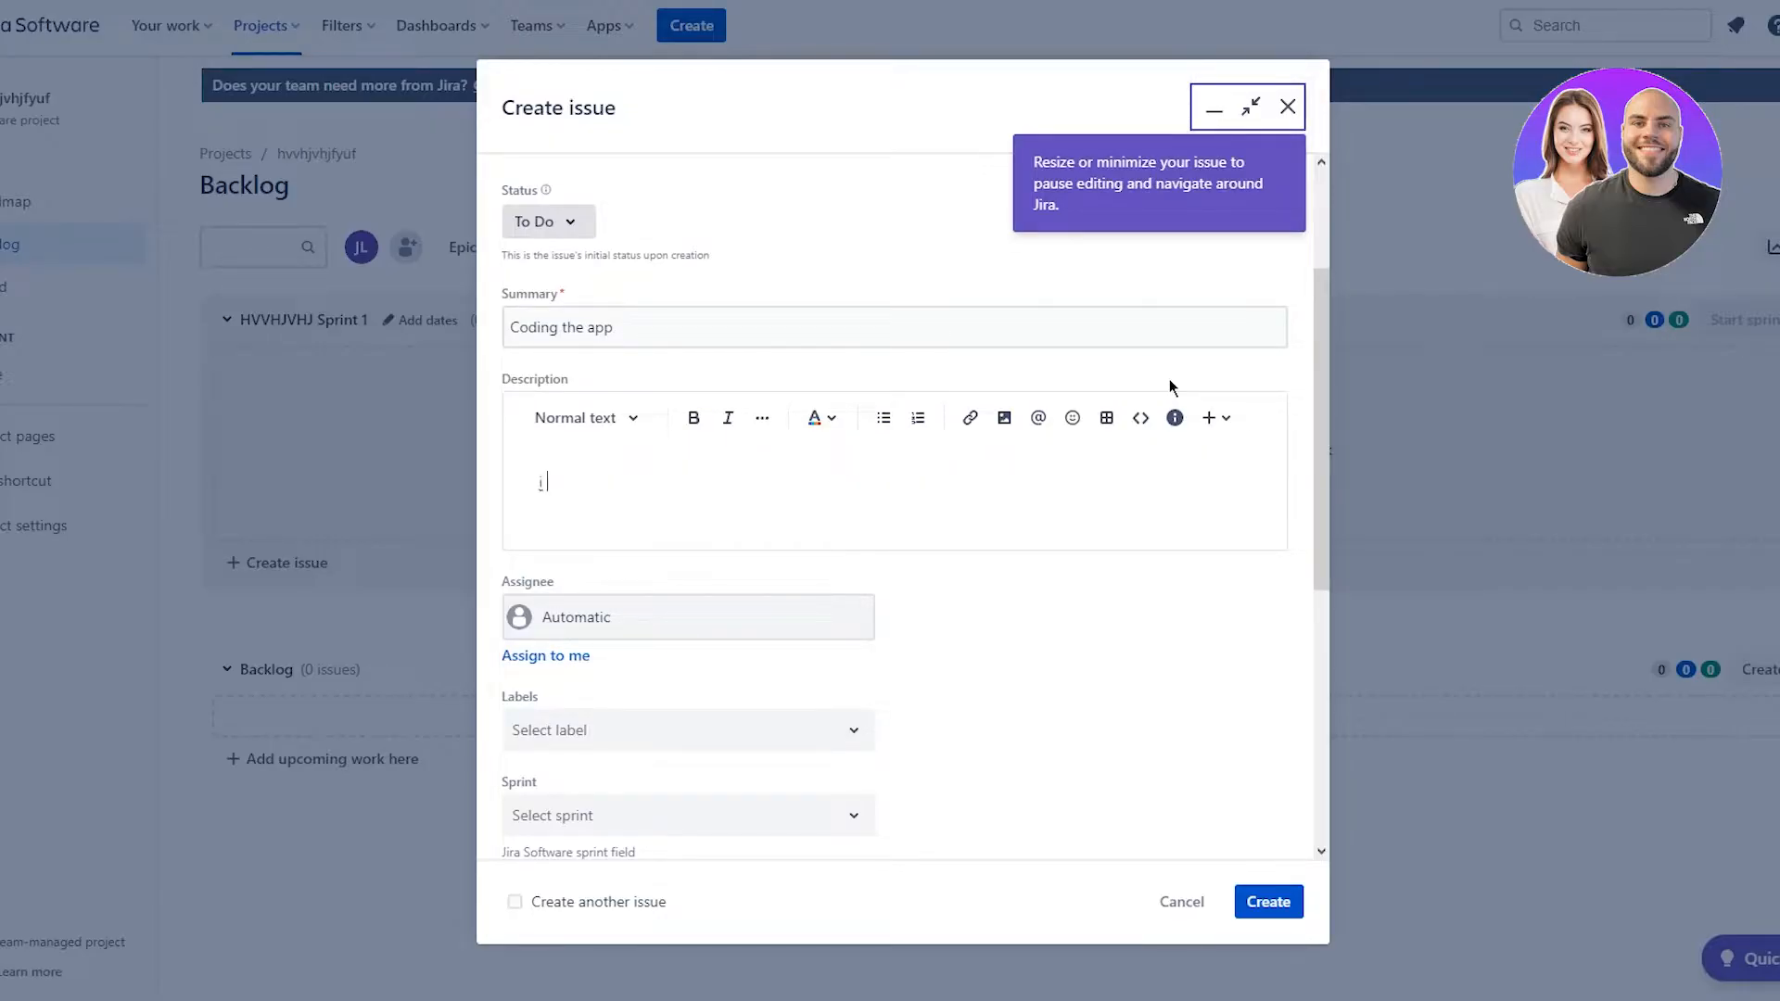
text( need urgent coding done for the jit)
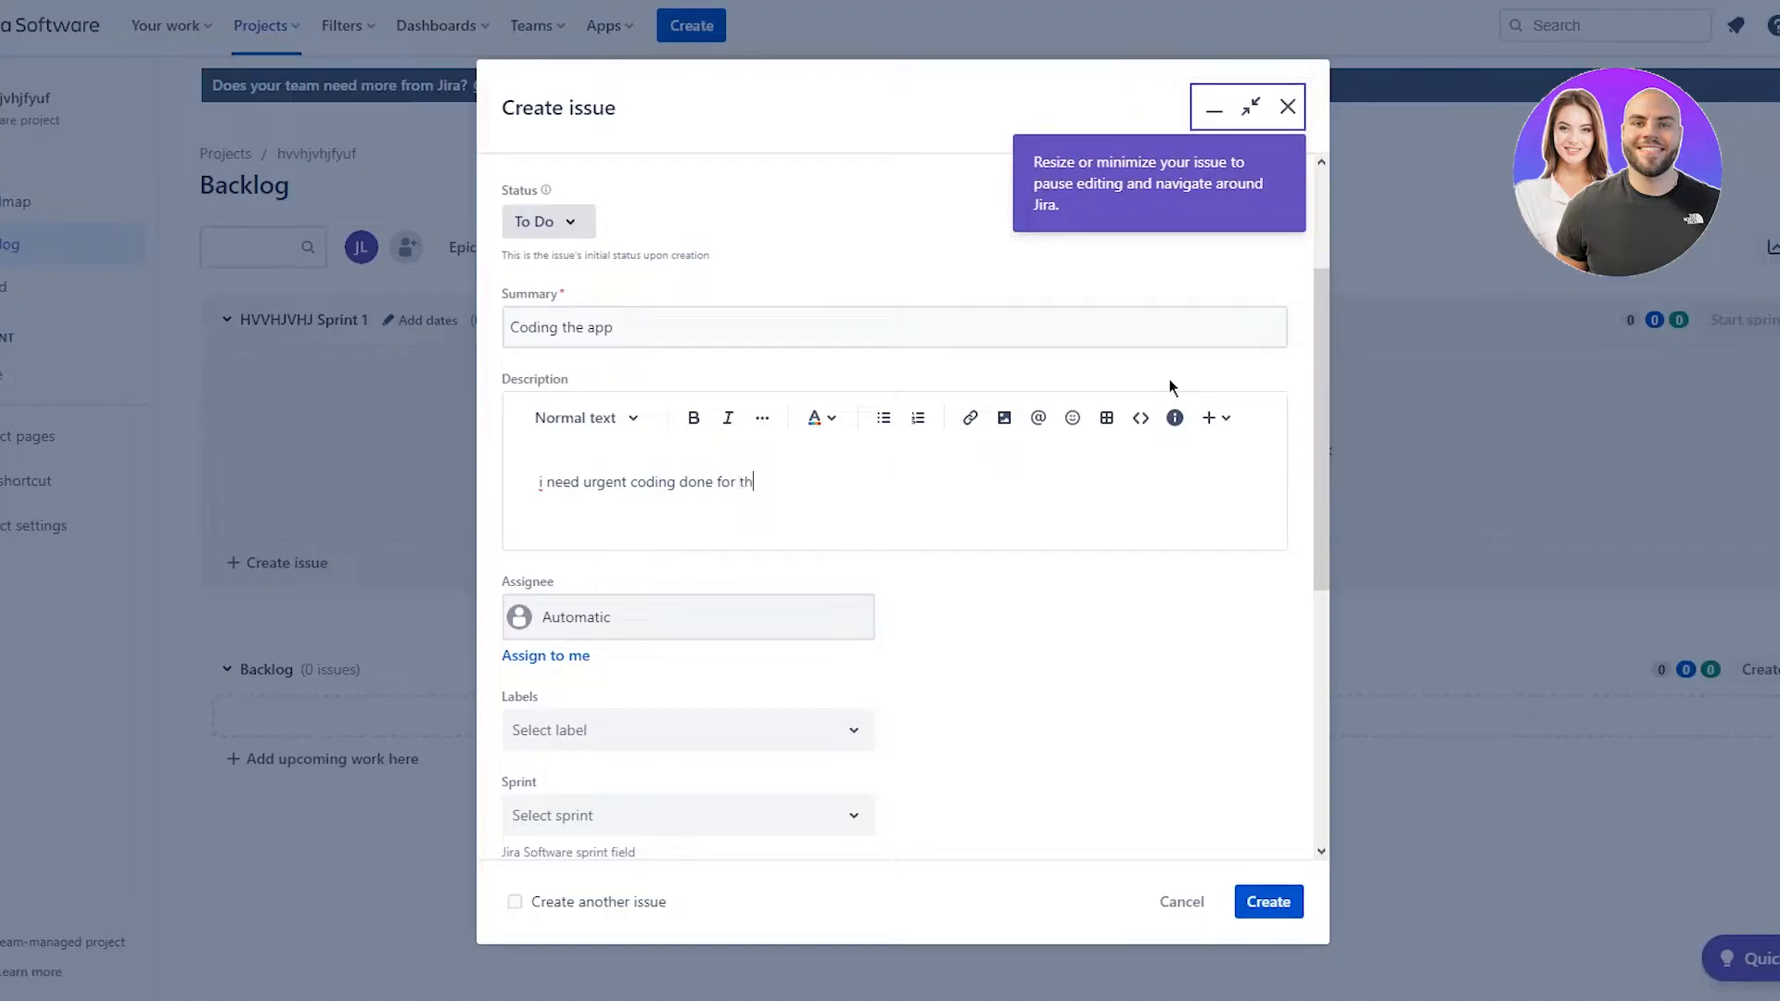
key(BackSpace)
key(BackSpace)
key(BackSpace)
text(Jira application,)
scroll(1039, 586, down, 3)
scroll(1031, 586, up, 2)
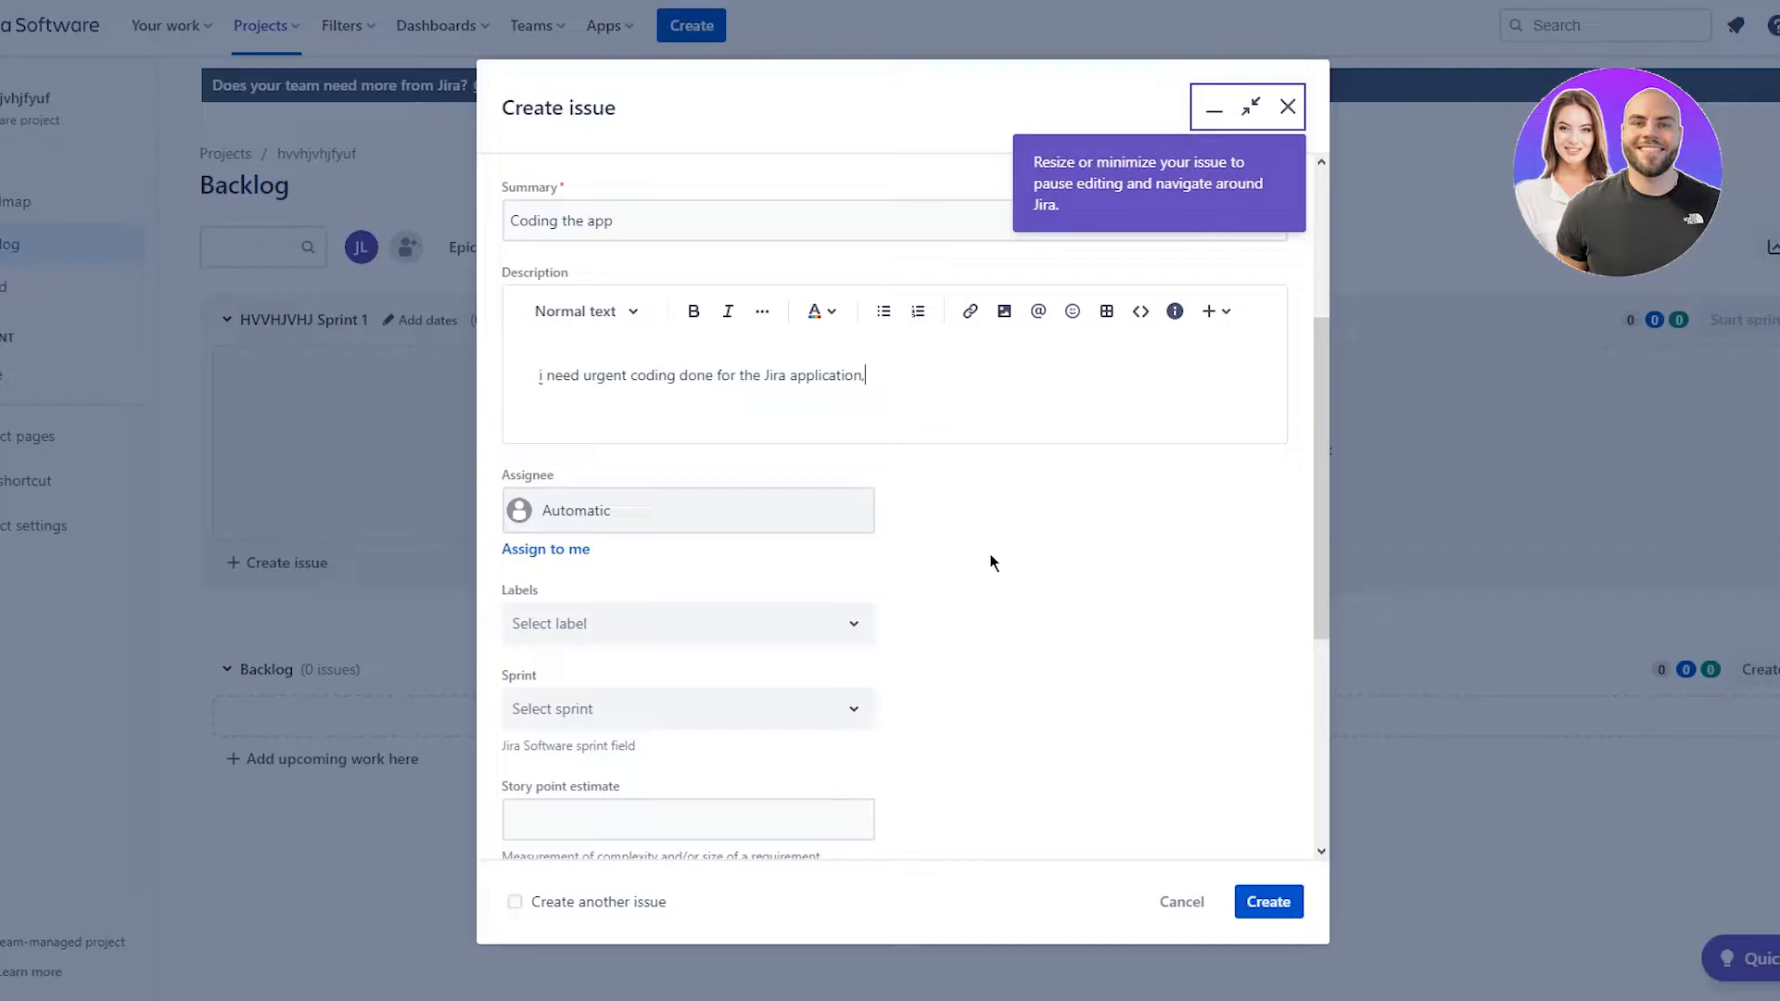
- Check the label and sprint options for the issue, leaving both fields empty
scroll(996, 558, down, 1)
click(848, 531)
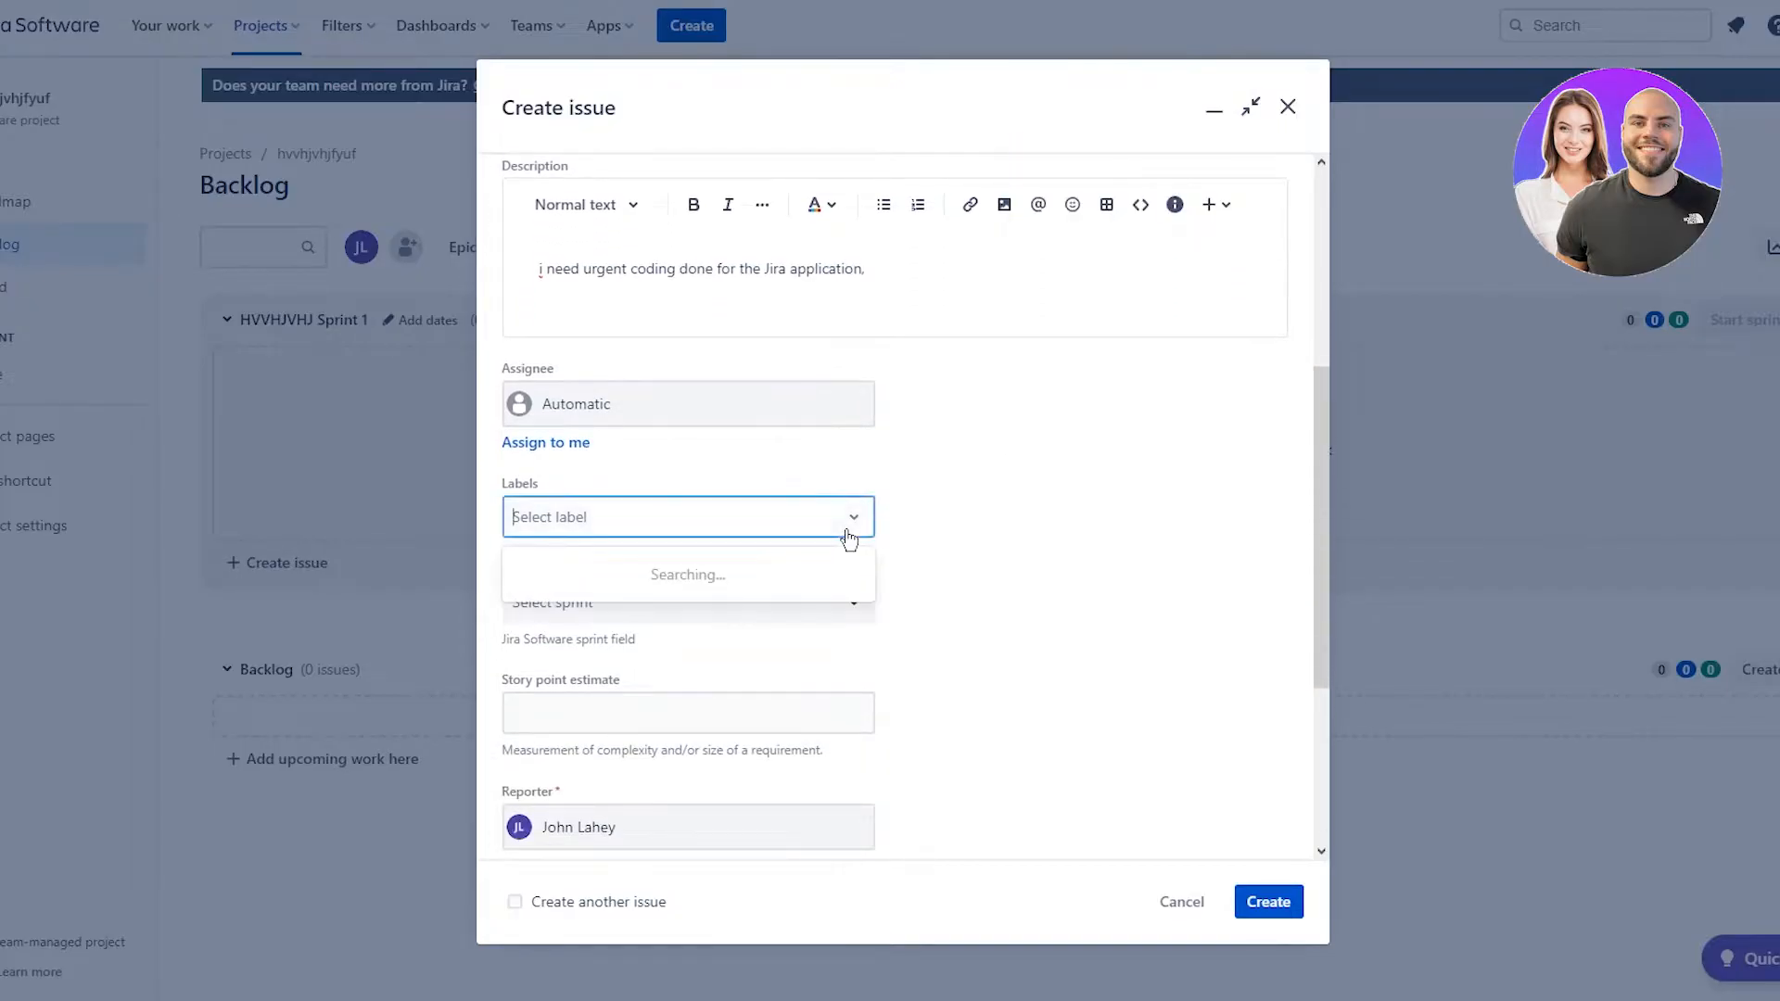
click(849, 530)
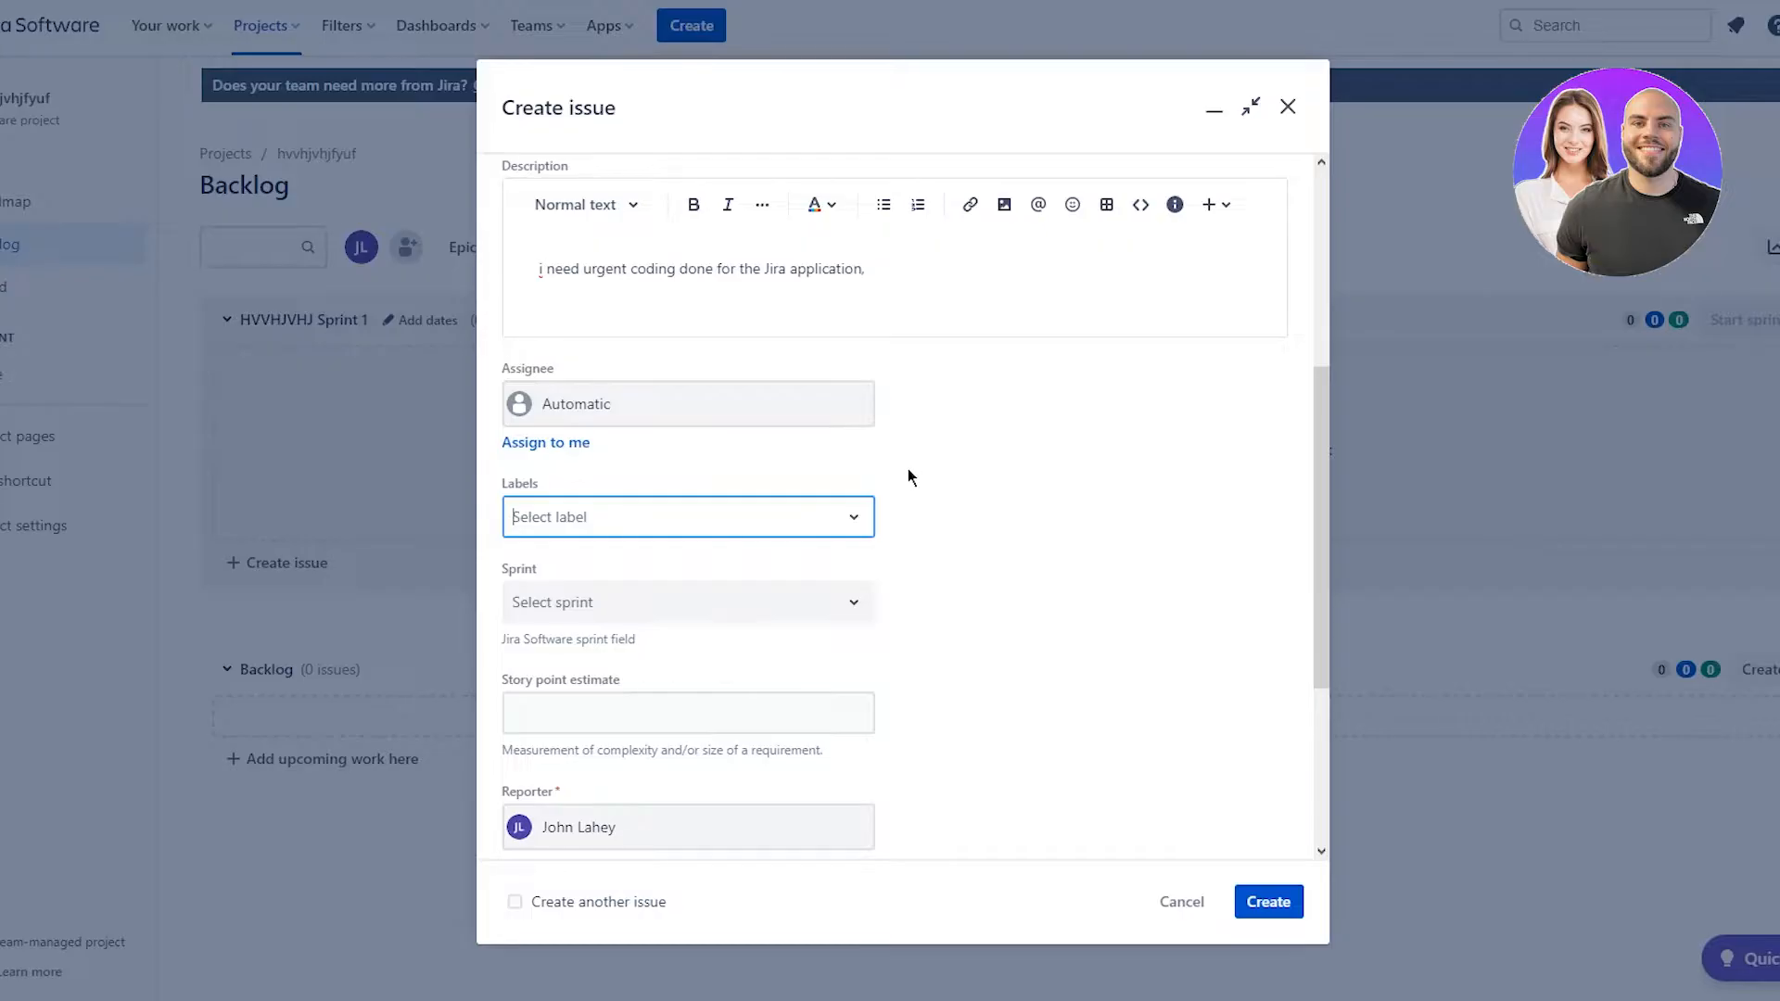
click(861, 517)
click(860, 516)
click(953, 569)
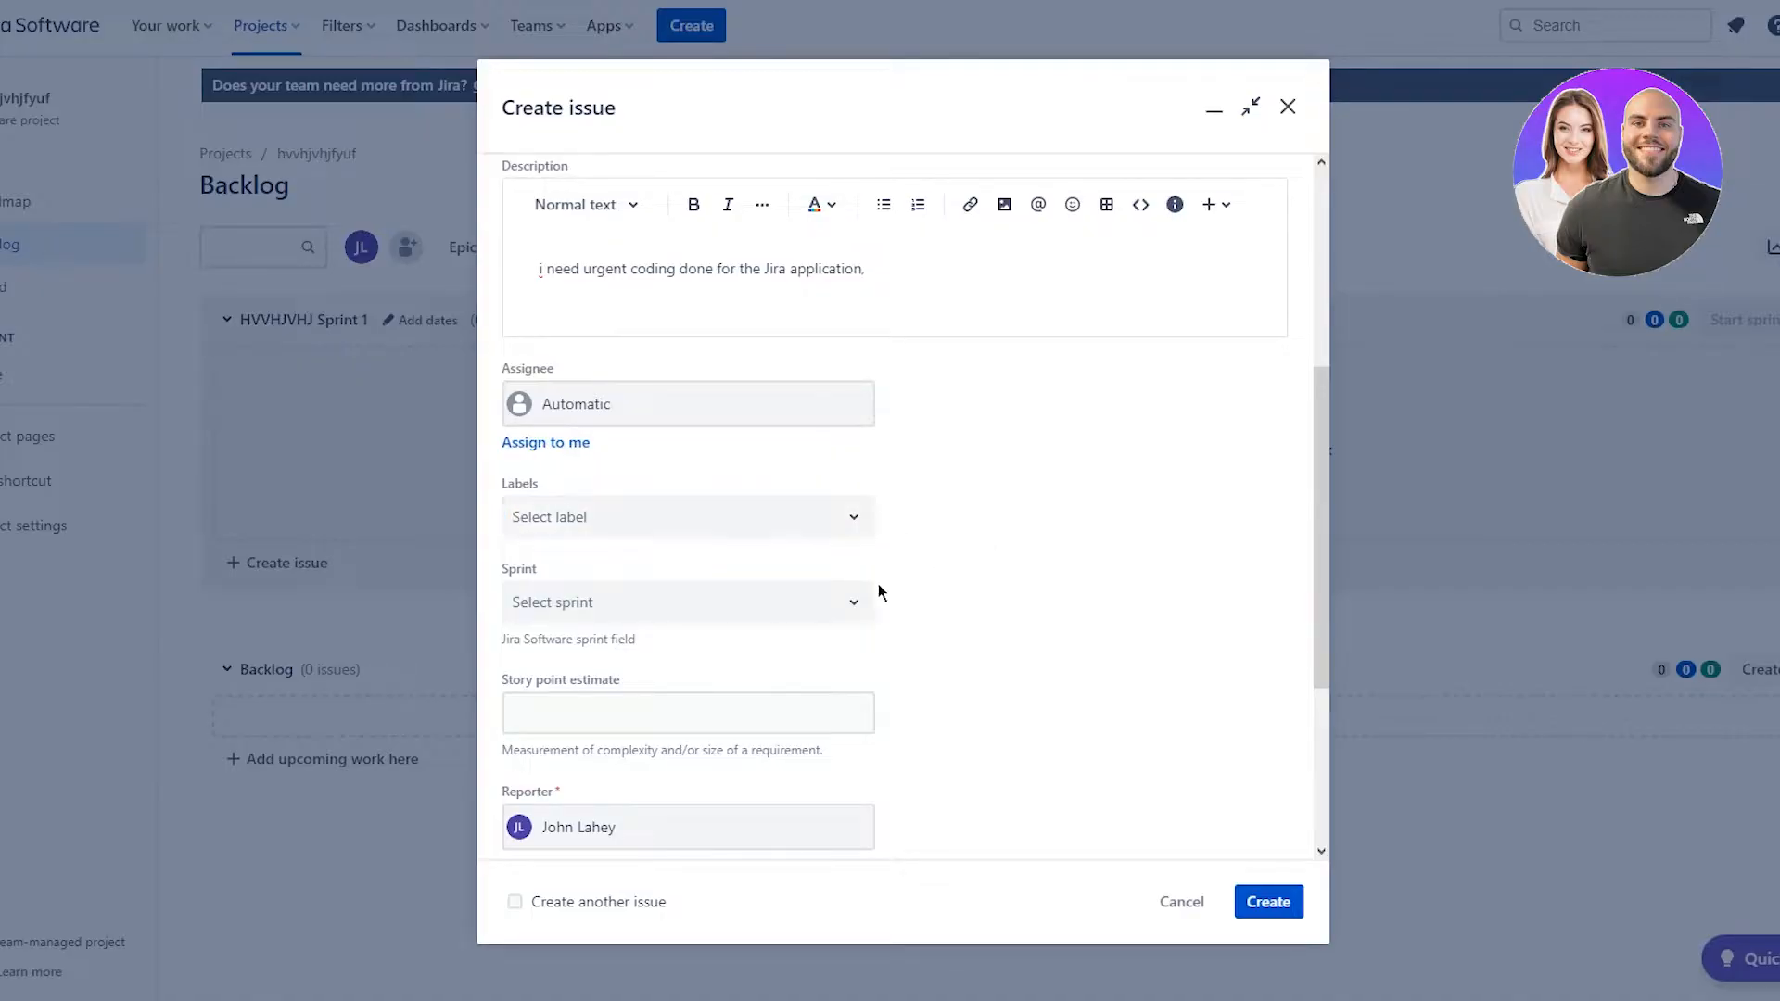
click(793, 602)
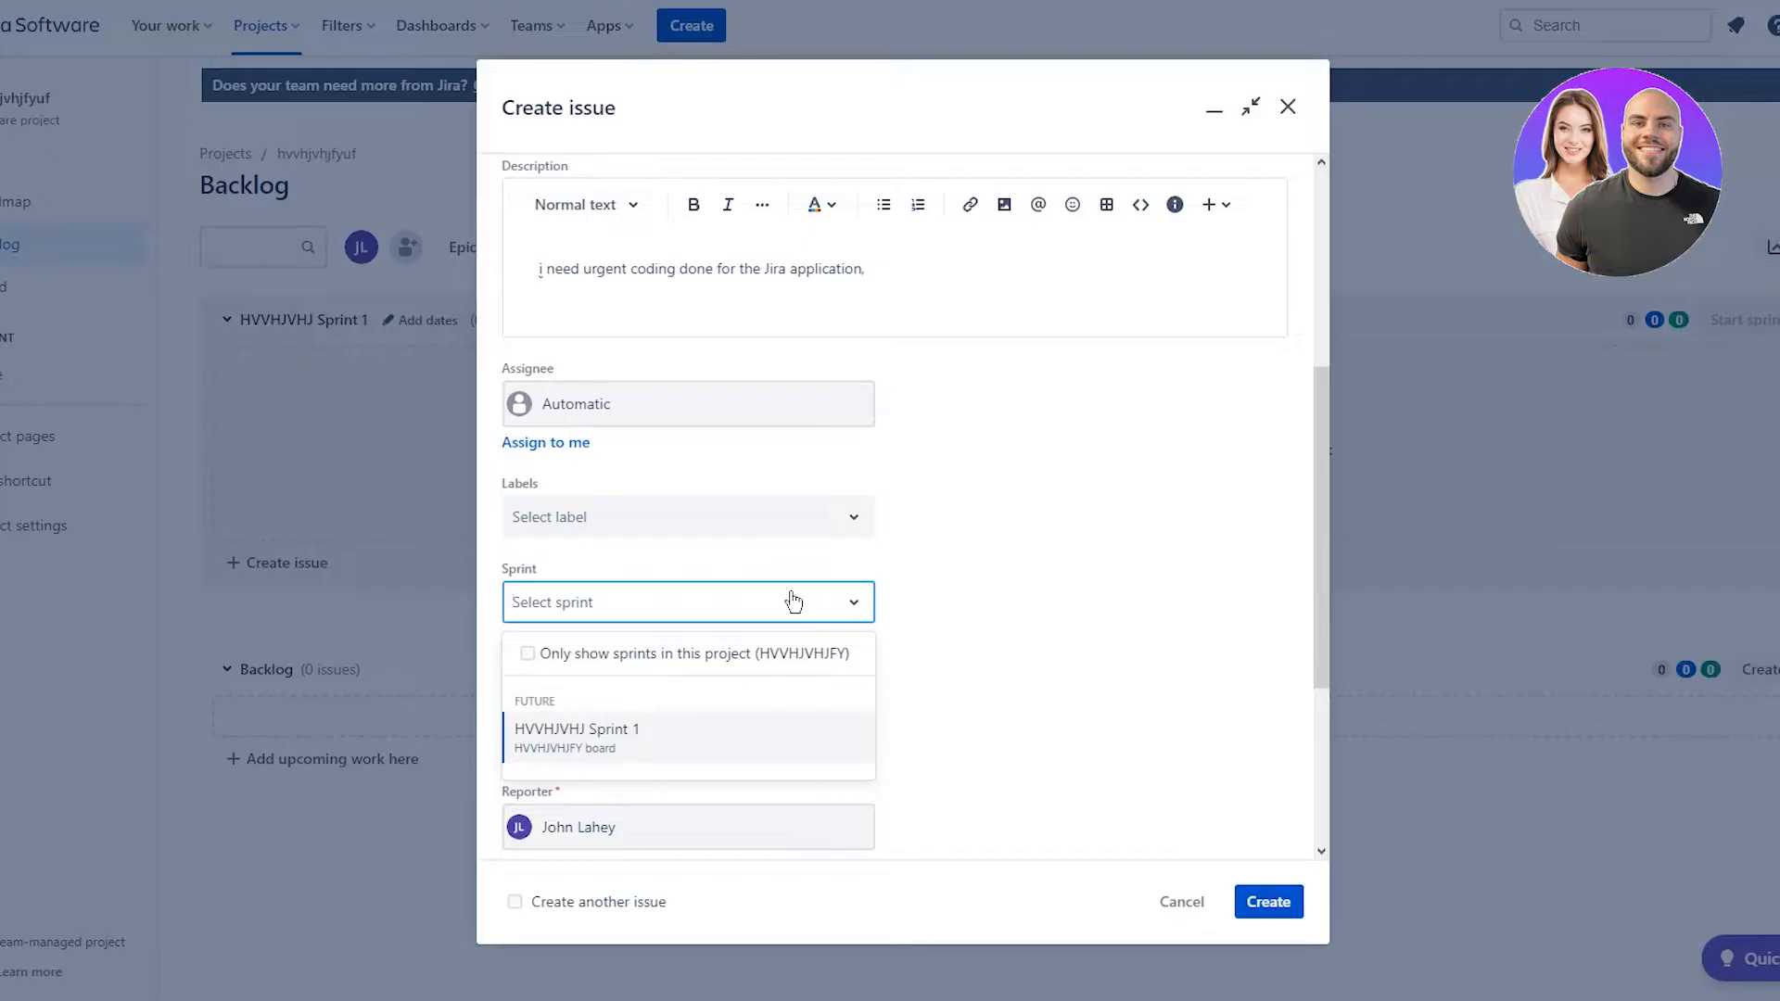
click(842, 609)
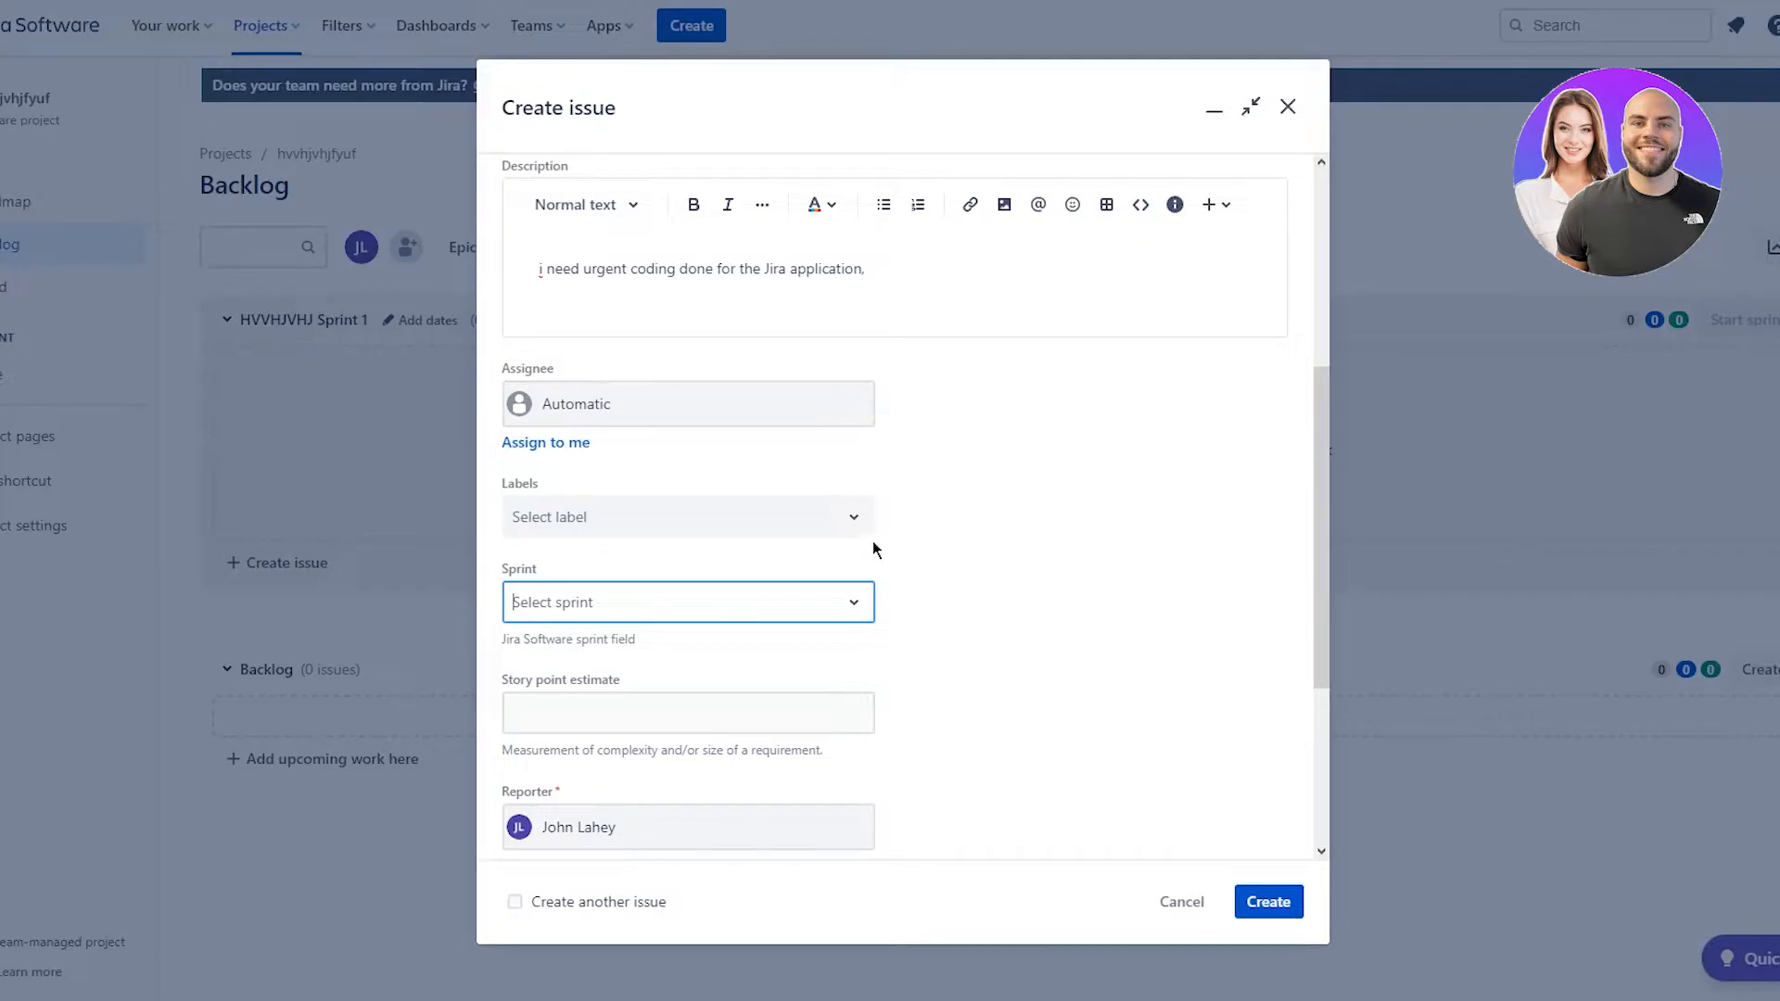
- Leave the story point estimate empty, check the reporter choices, keep the current reporter, and create the issue
scroll(816, 528, down, 4)
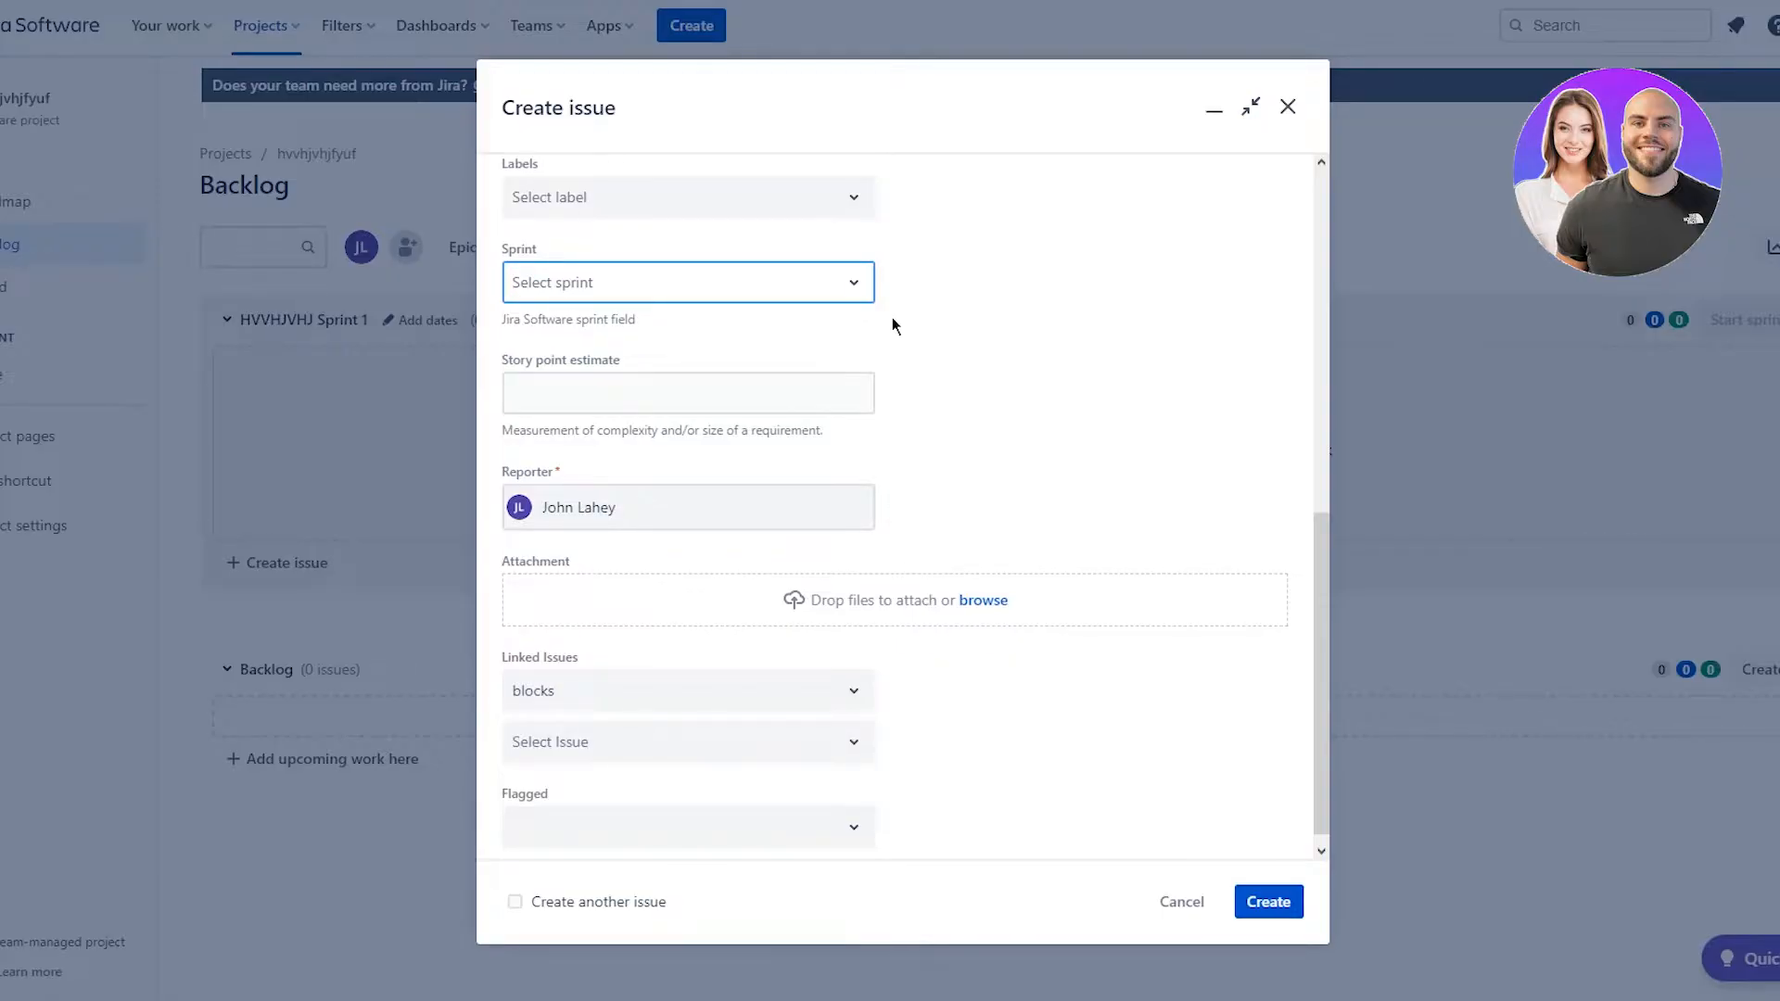
key(Tab)
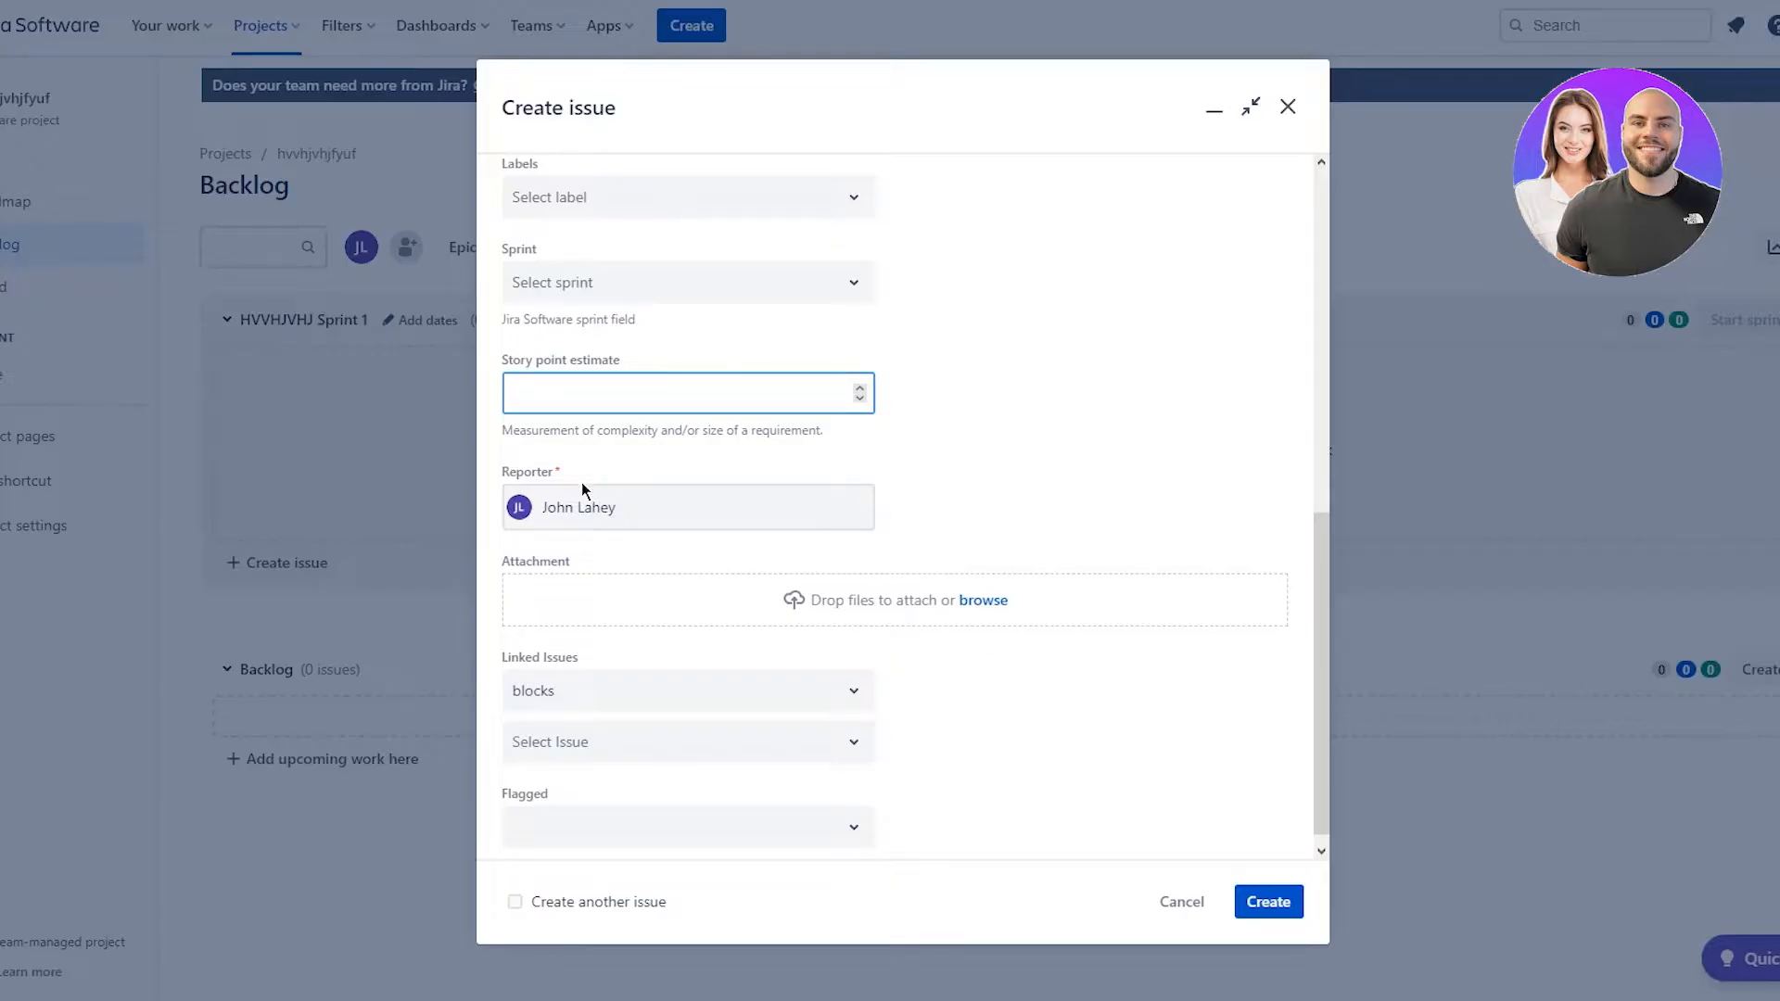
click(728, 477)
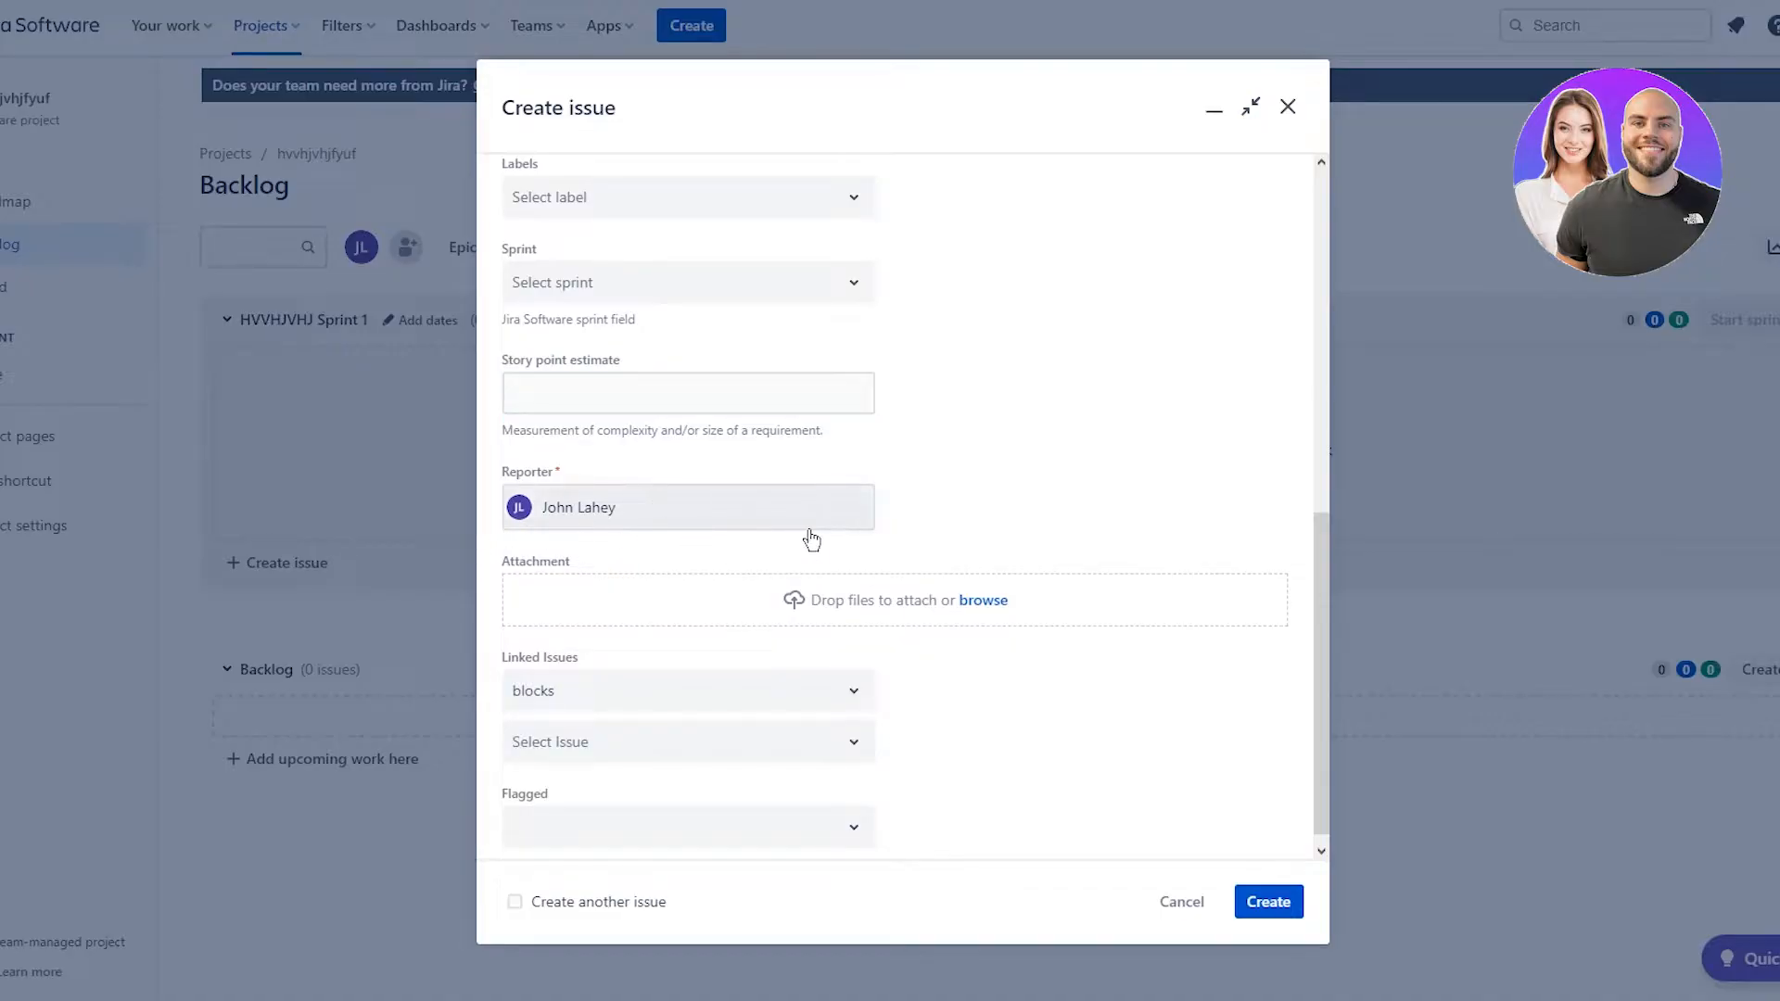
click(660, 522)
click(949, 484)
click(768, 506)
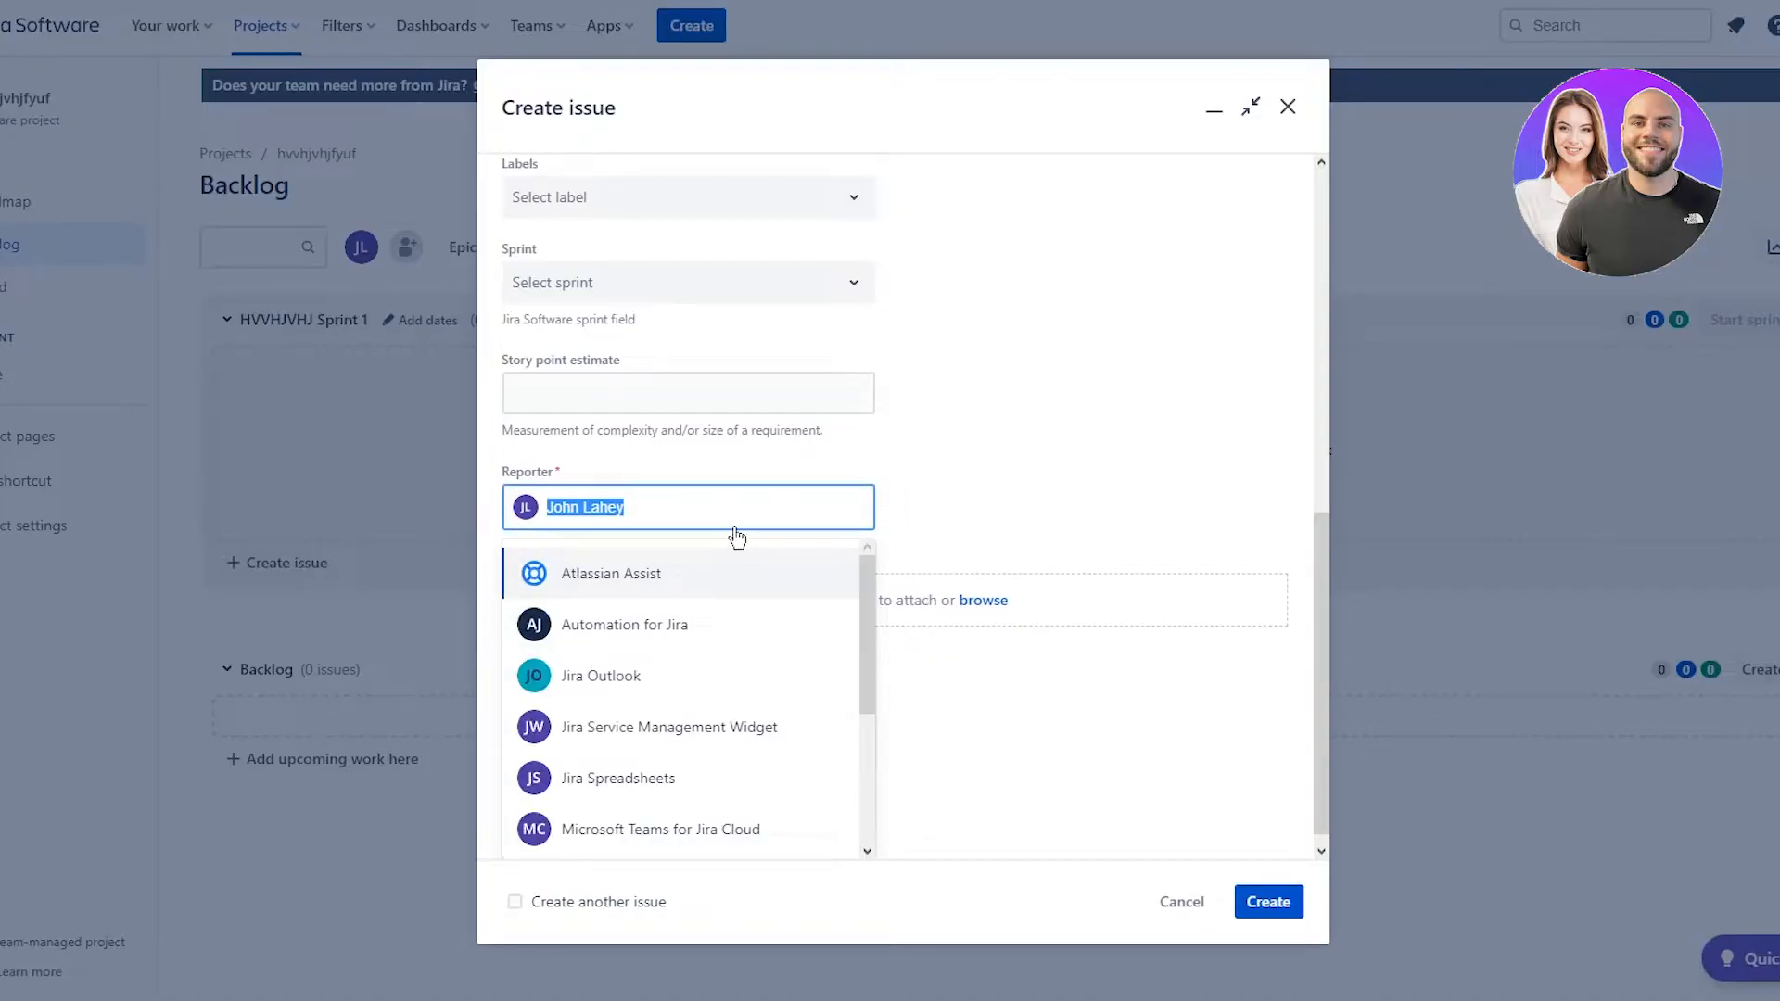
click(962, 510)
click(638, 511)
click(640, 521)
click(1250, 507)
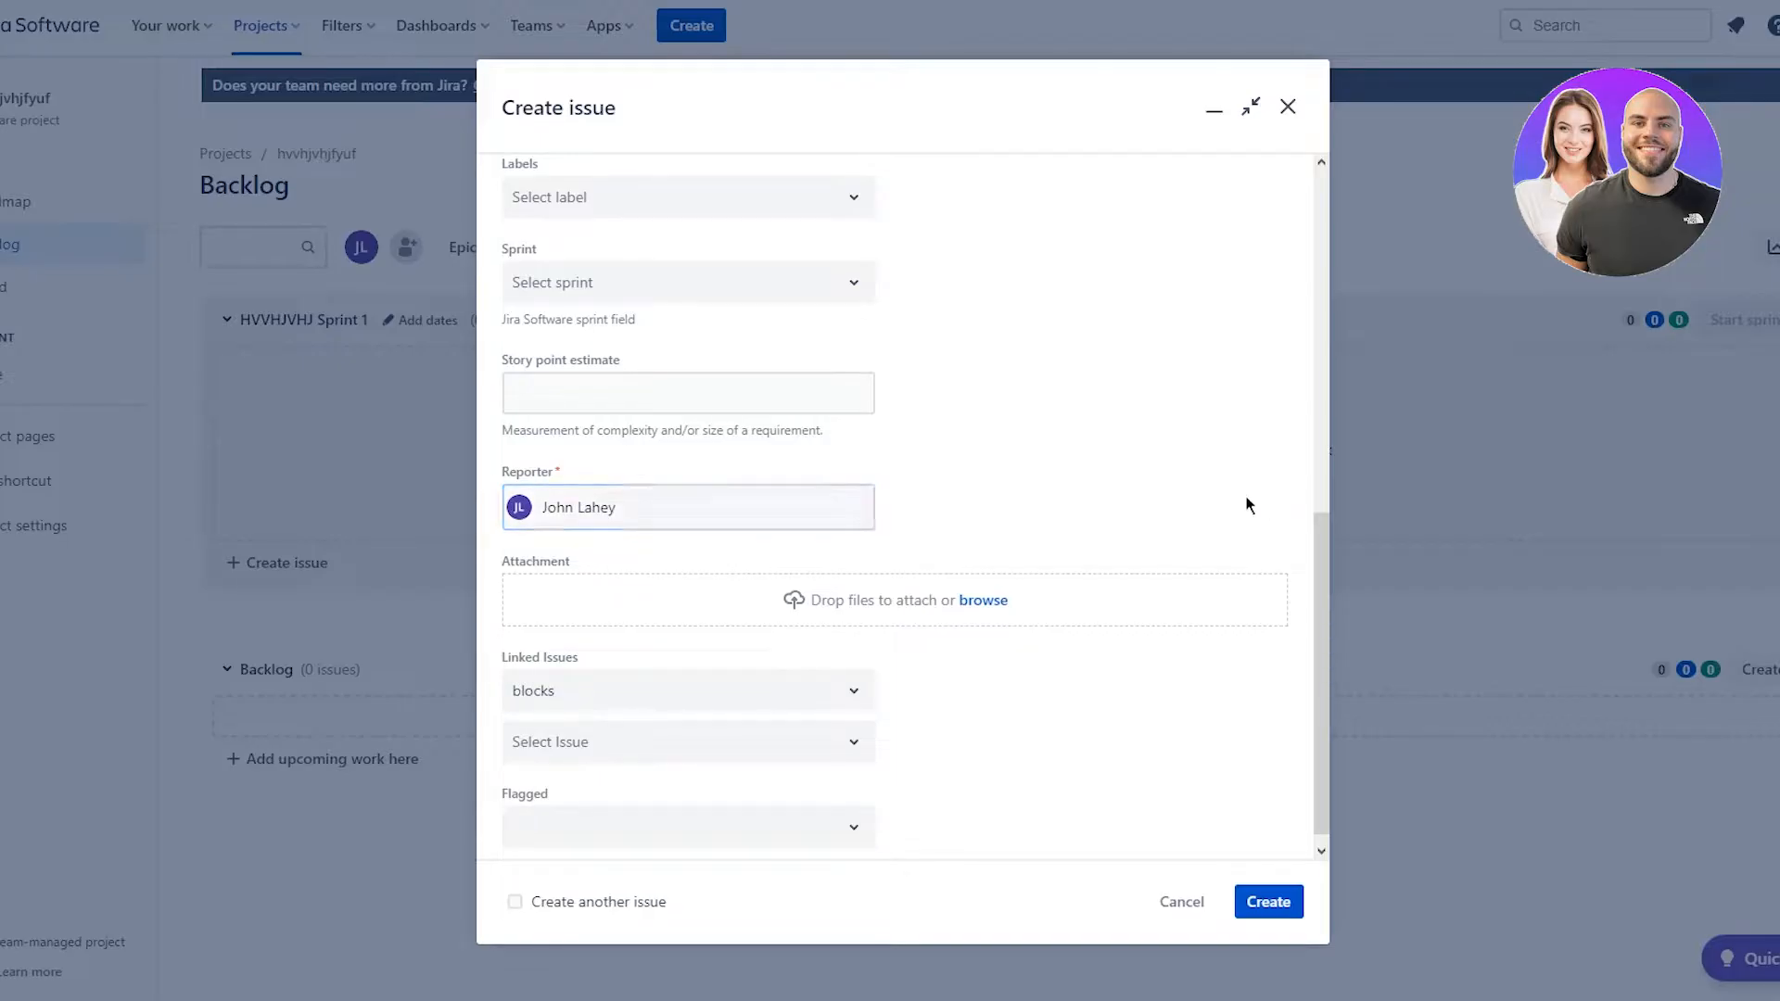
scroll(914, 557, down, 1)
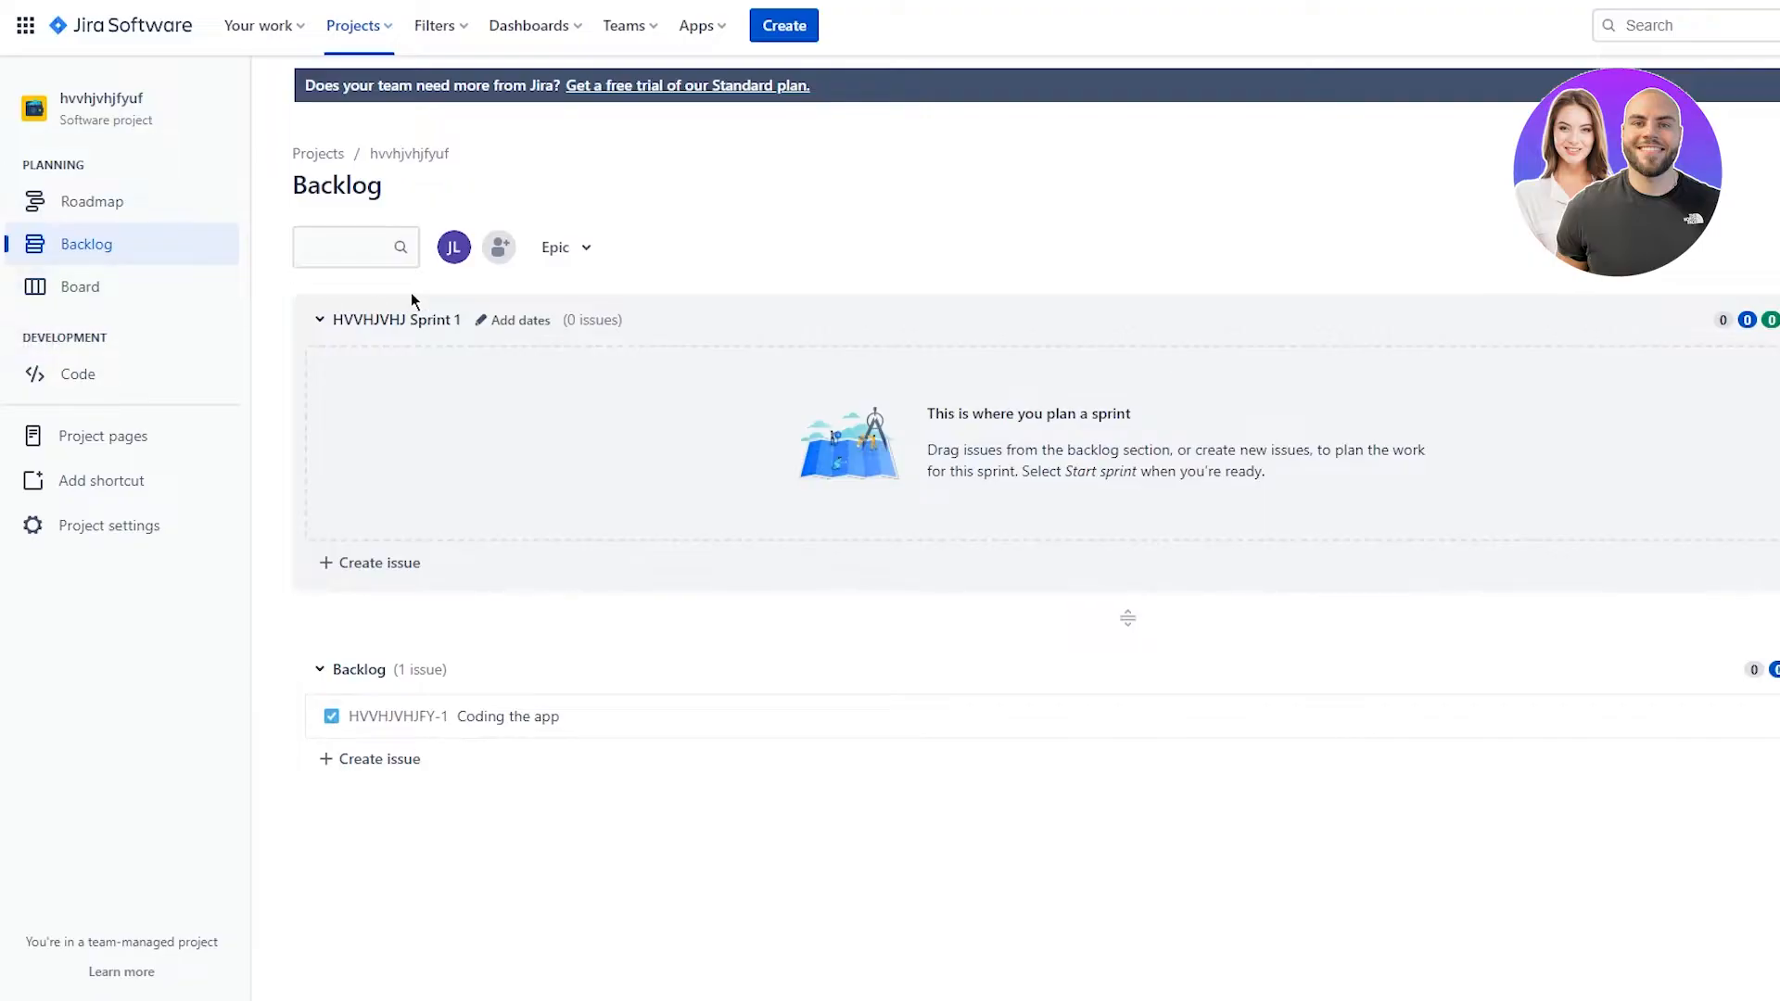
- Open the project's Roadmap and look at its epic entry without creating an epic
click(126, 204)
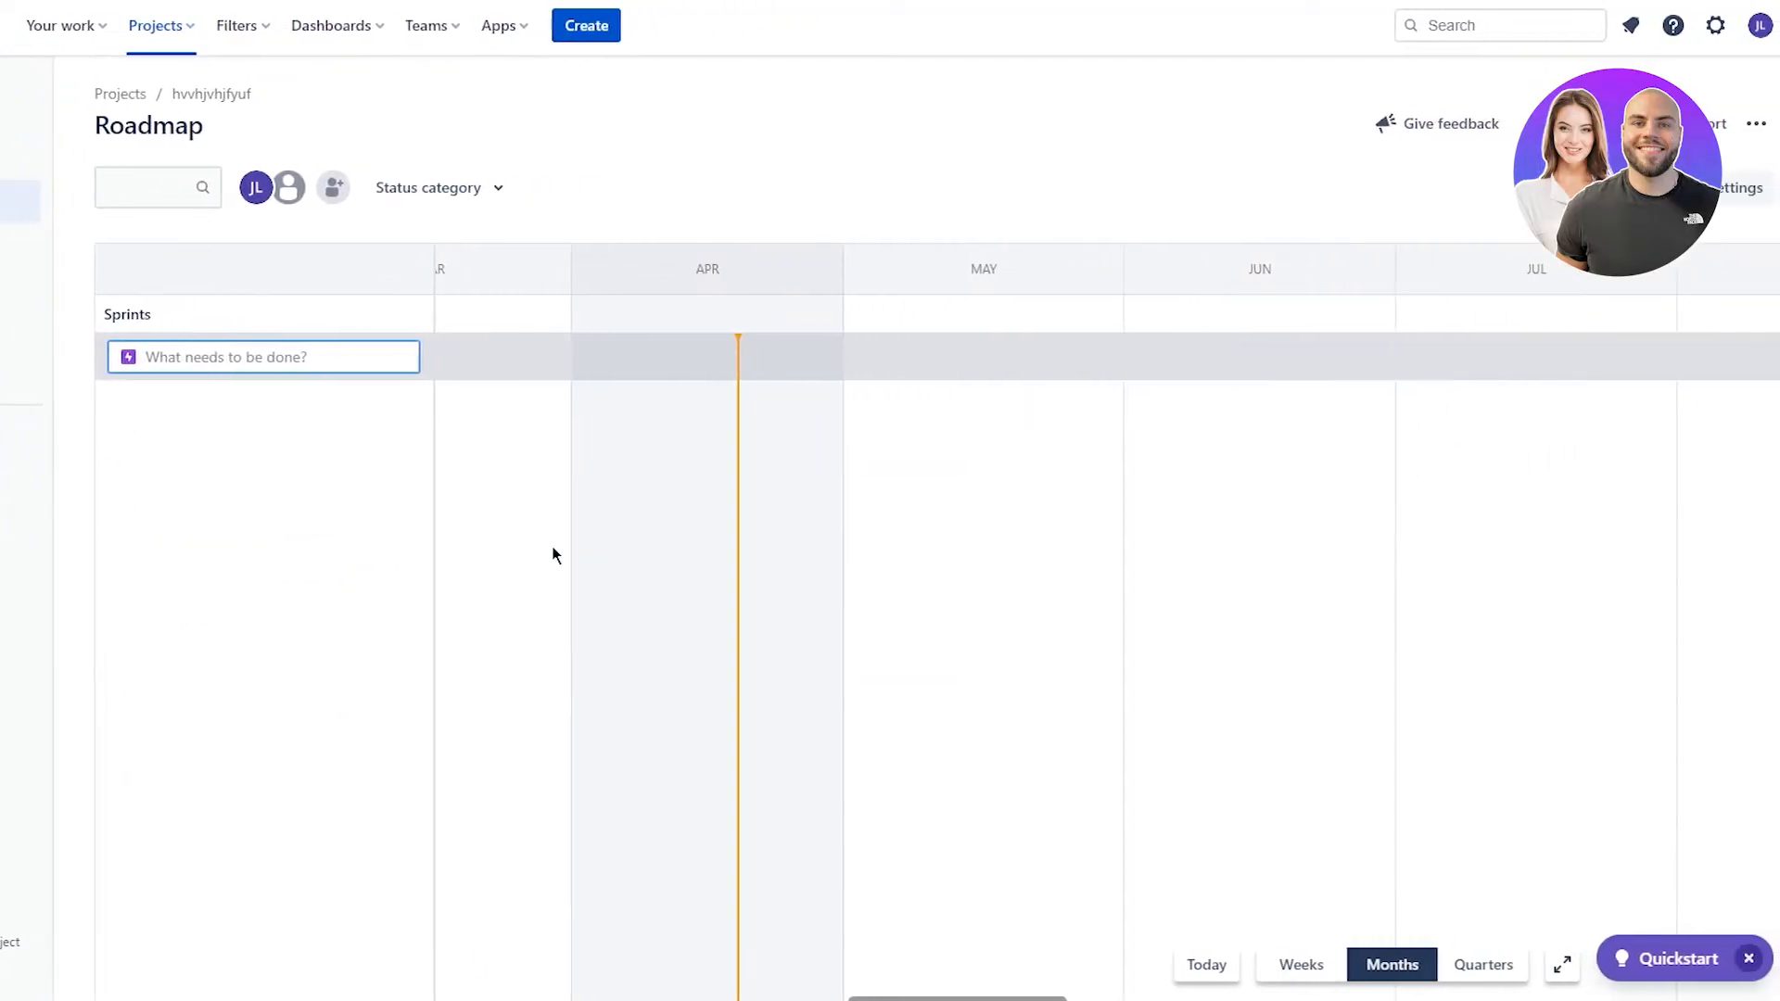
click(558, 547)
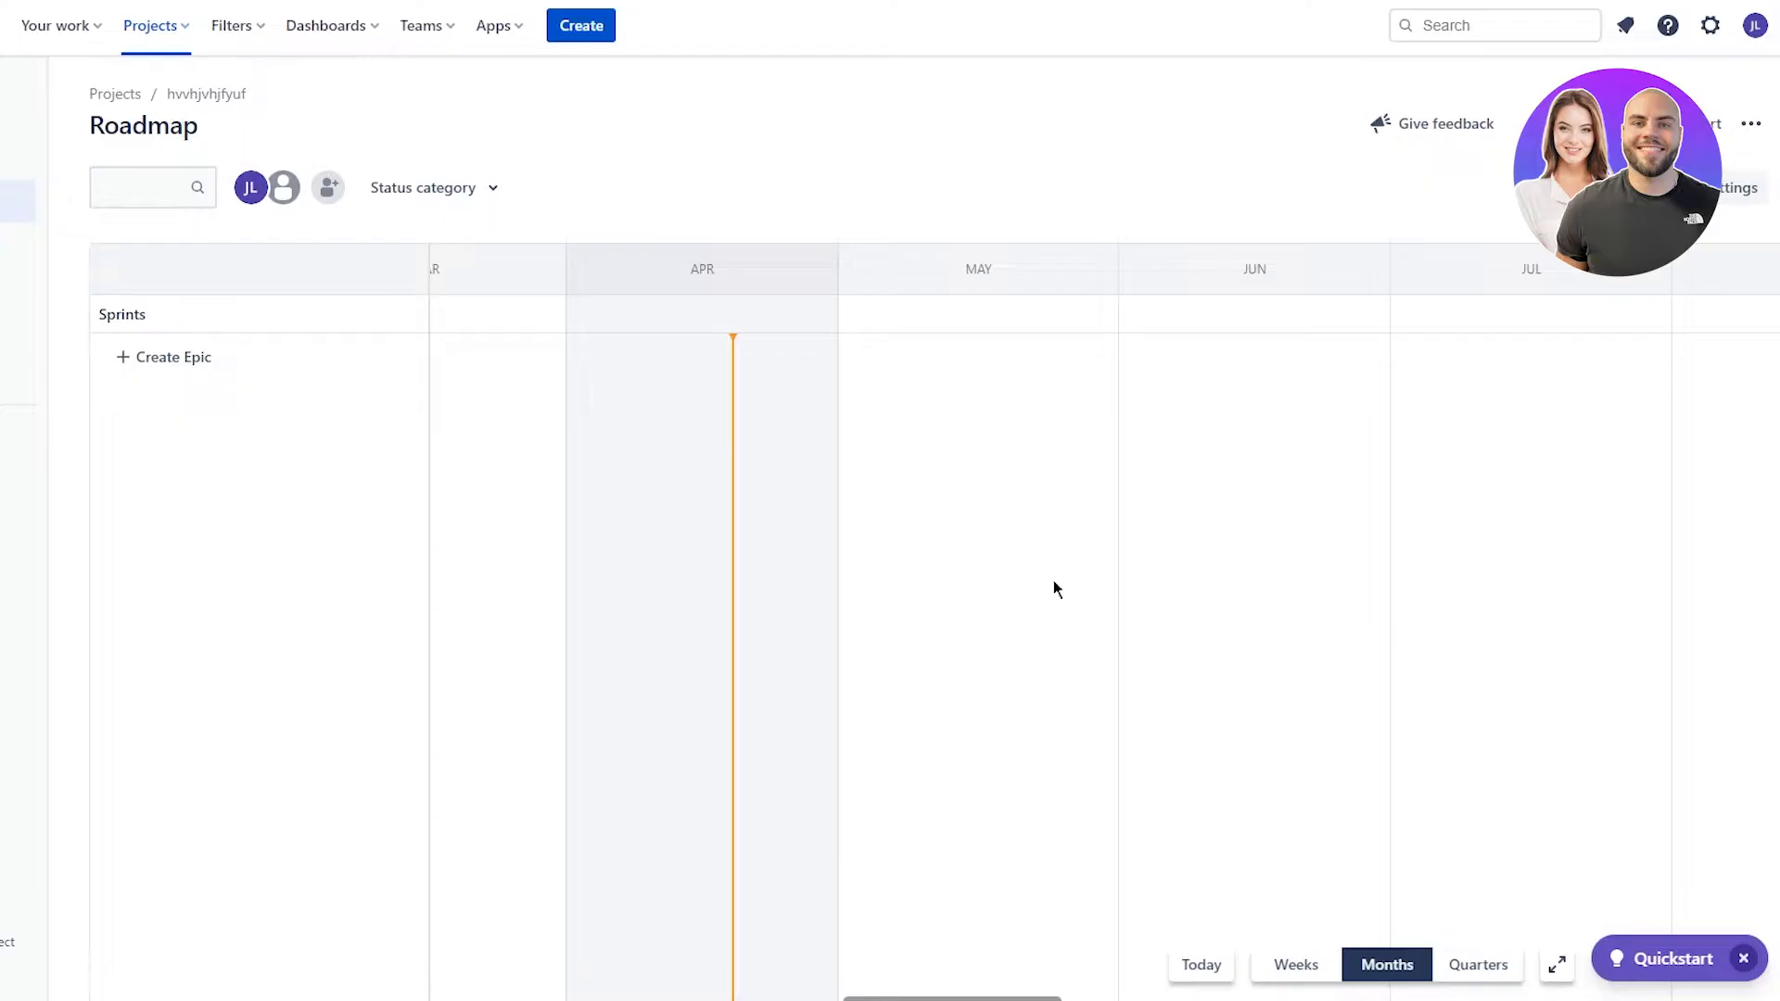
click(242, 371)
click(385, 424)
- Try the Quarters and Months scales on the roadmap timeline and set it to Weeks
click(1473, 964)
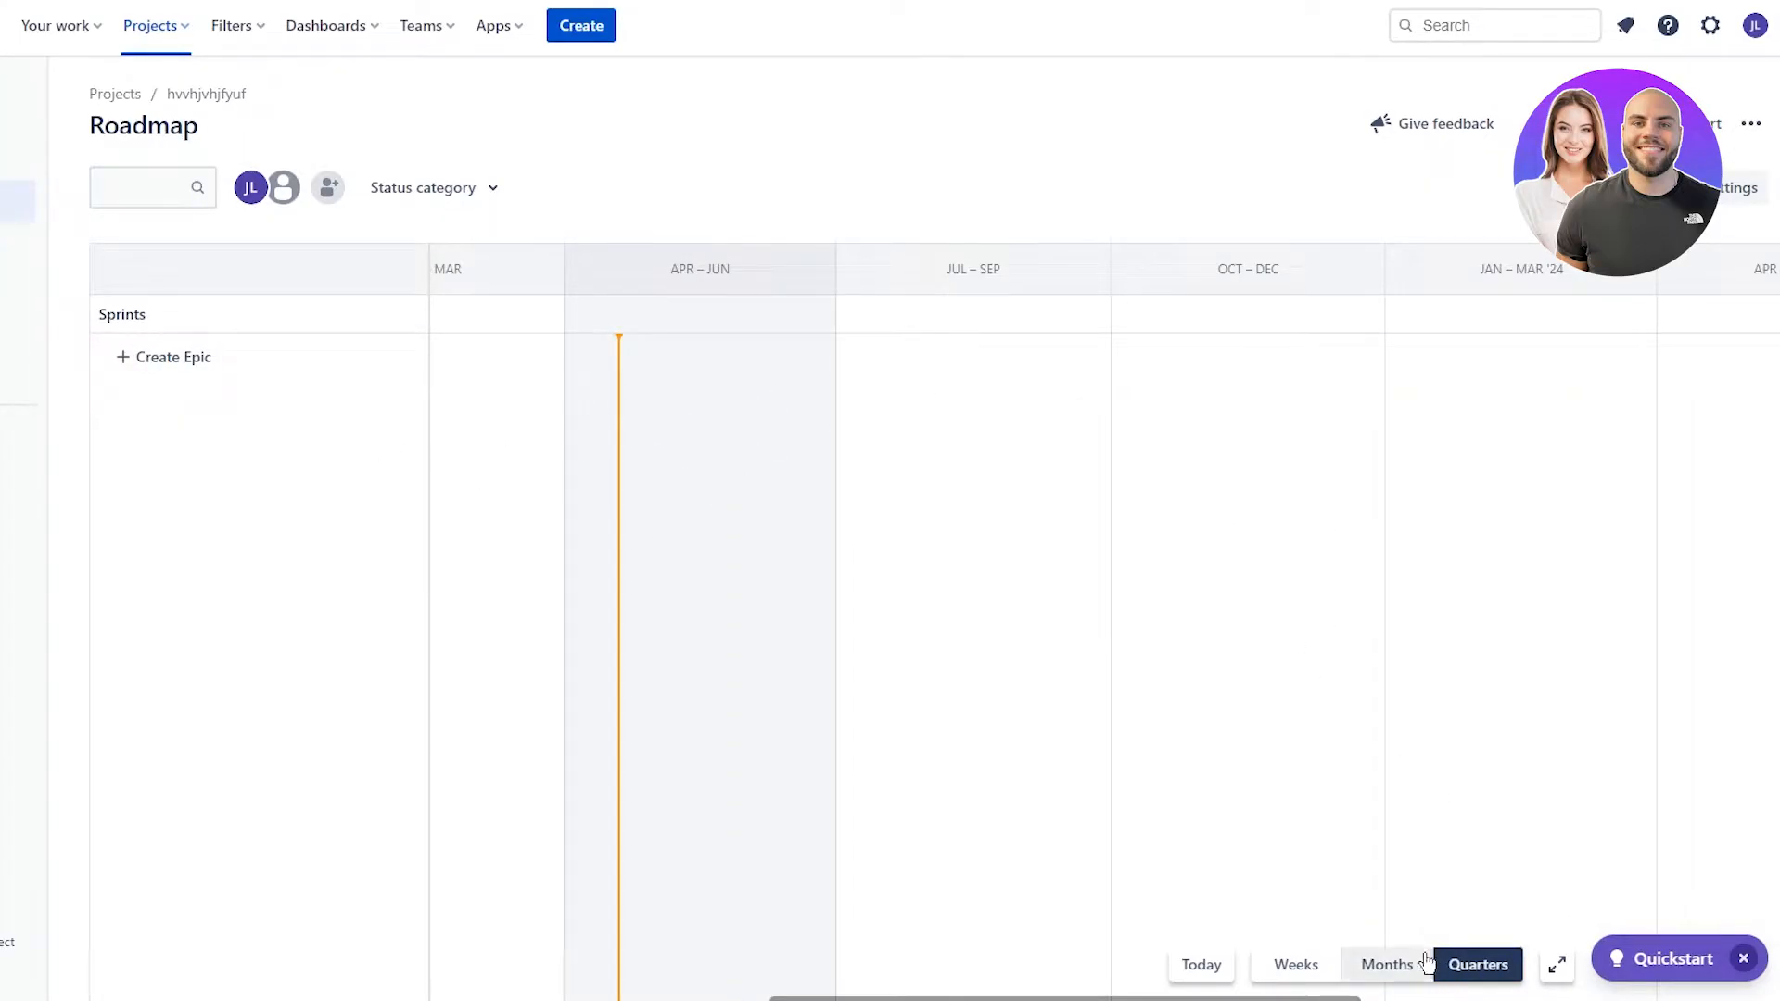
click(1323, 965)
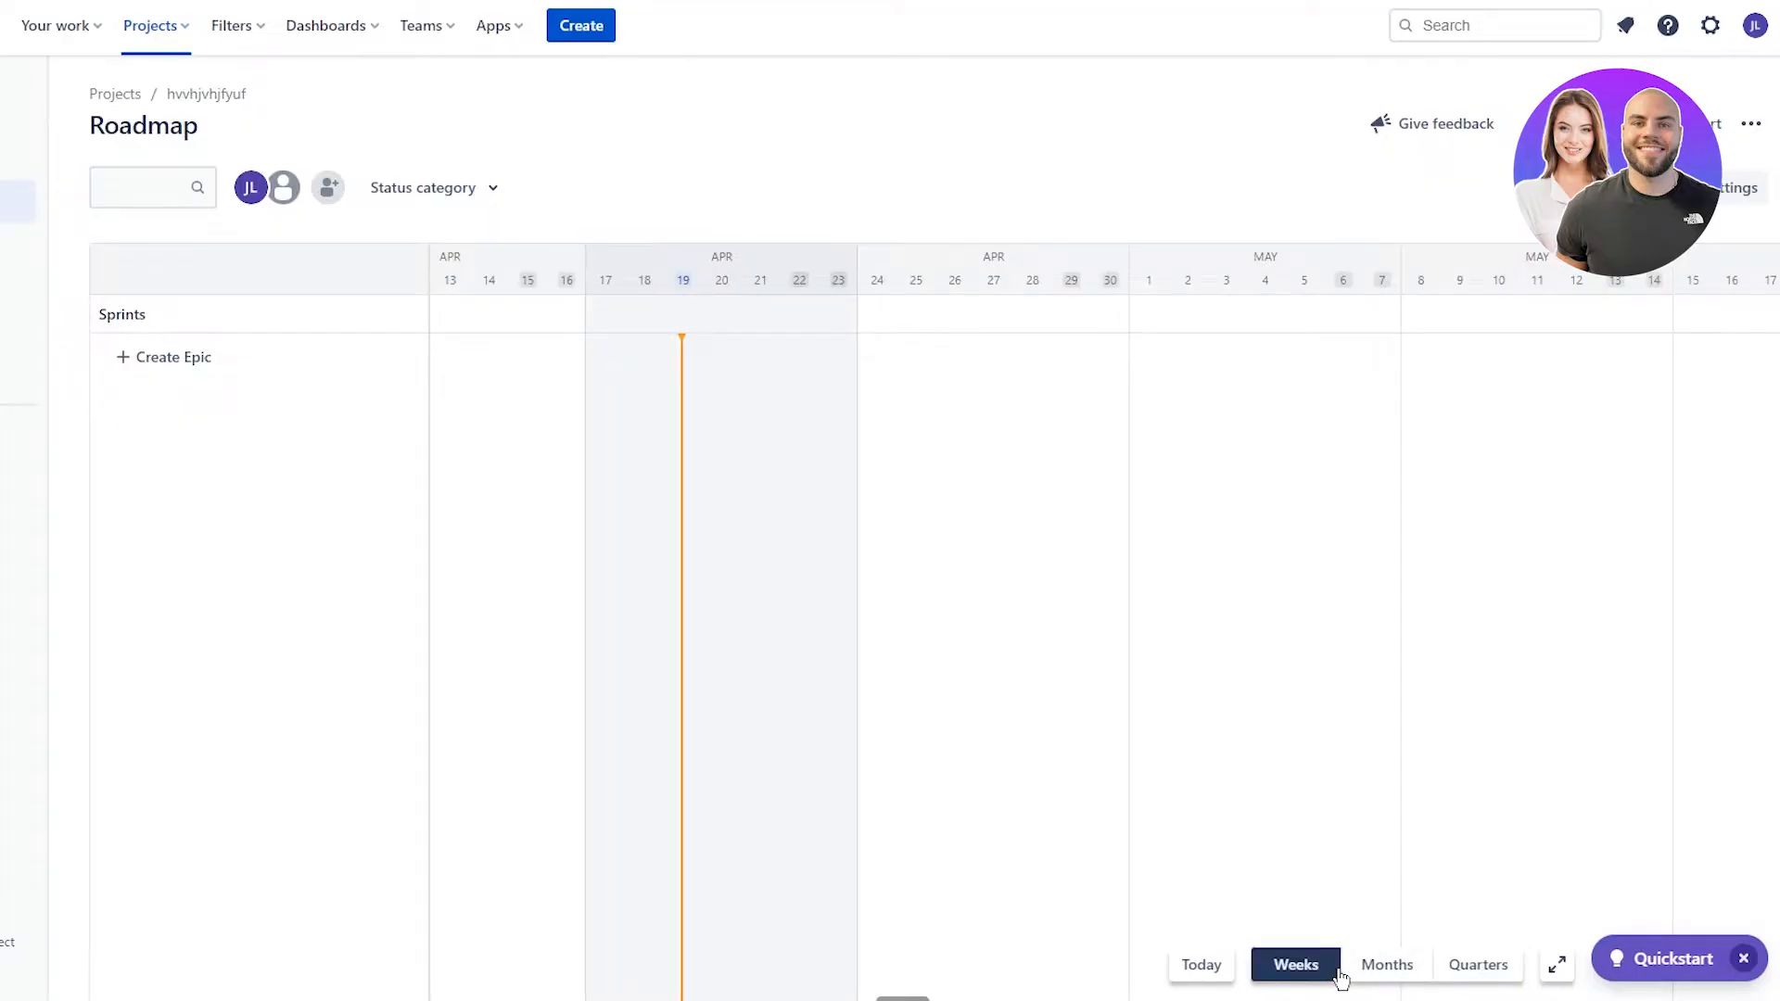
click(1391, 957)
click(1484, 972)
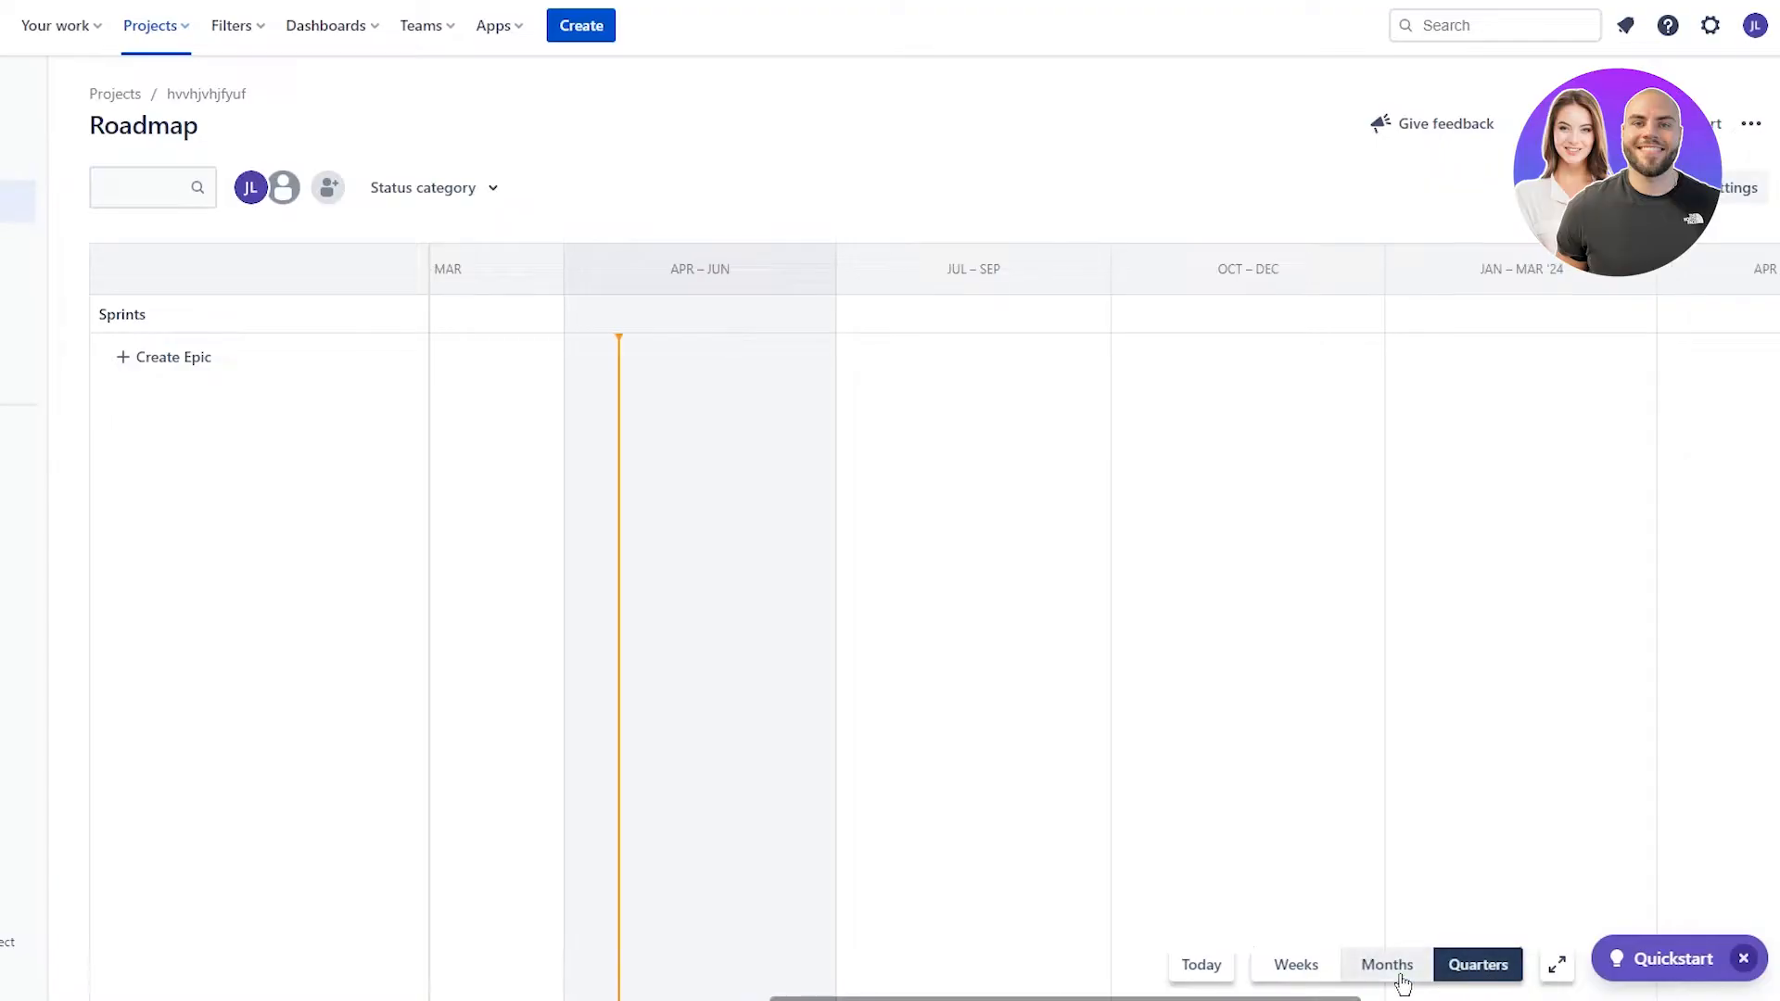
click(1328, 969)
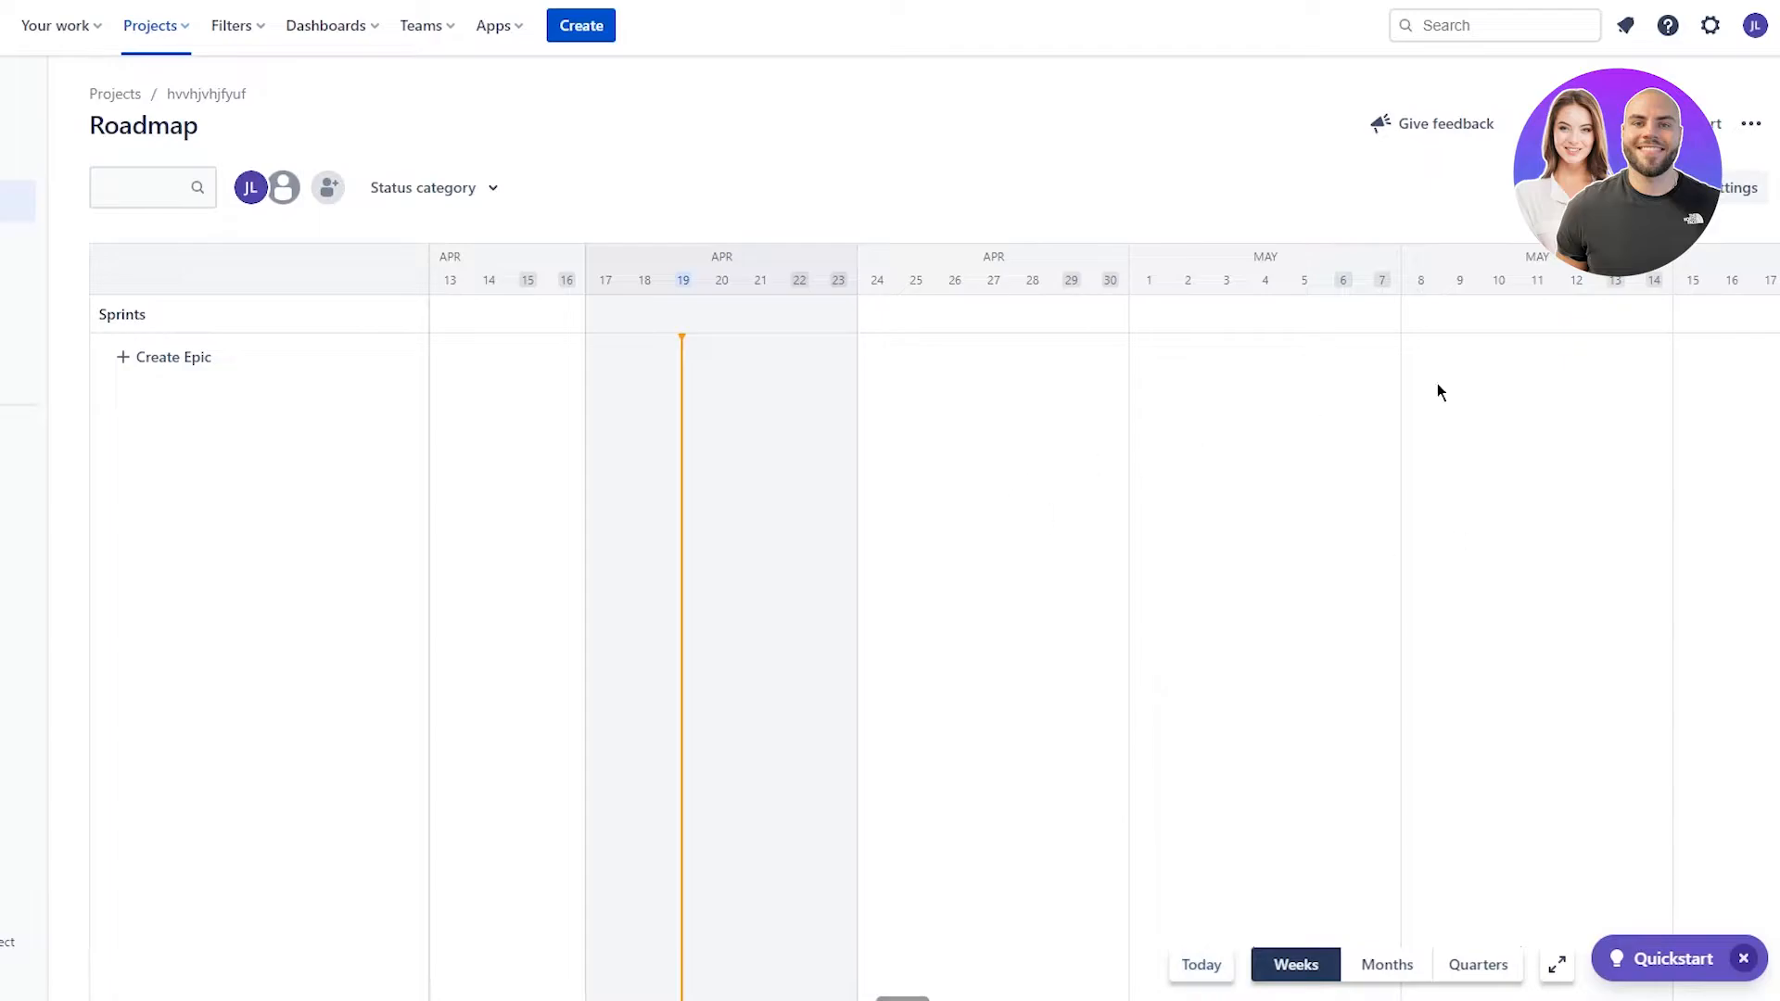
- Check the roadmap's Status category filter options and its view settings, changing nothing
click(464, 185)
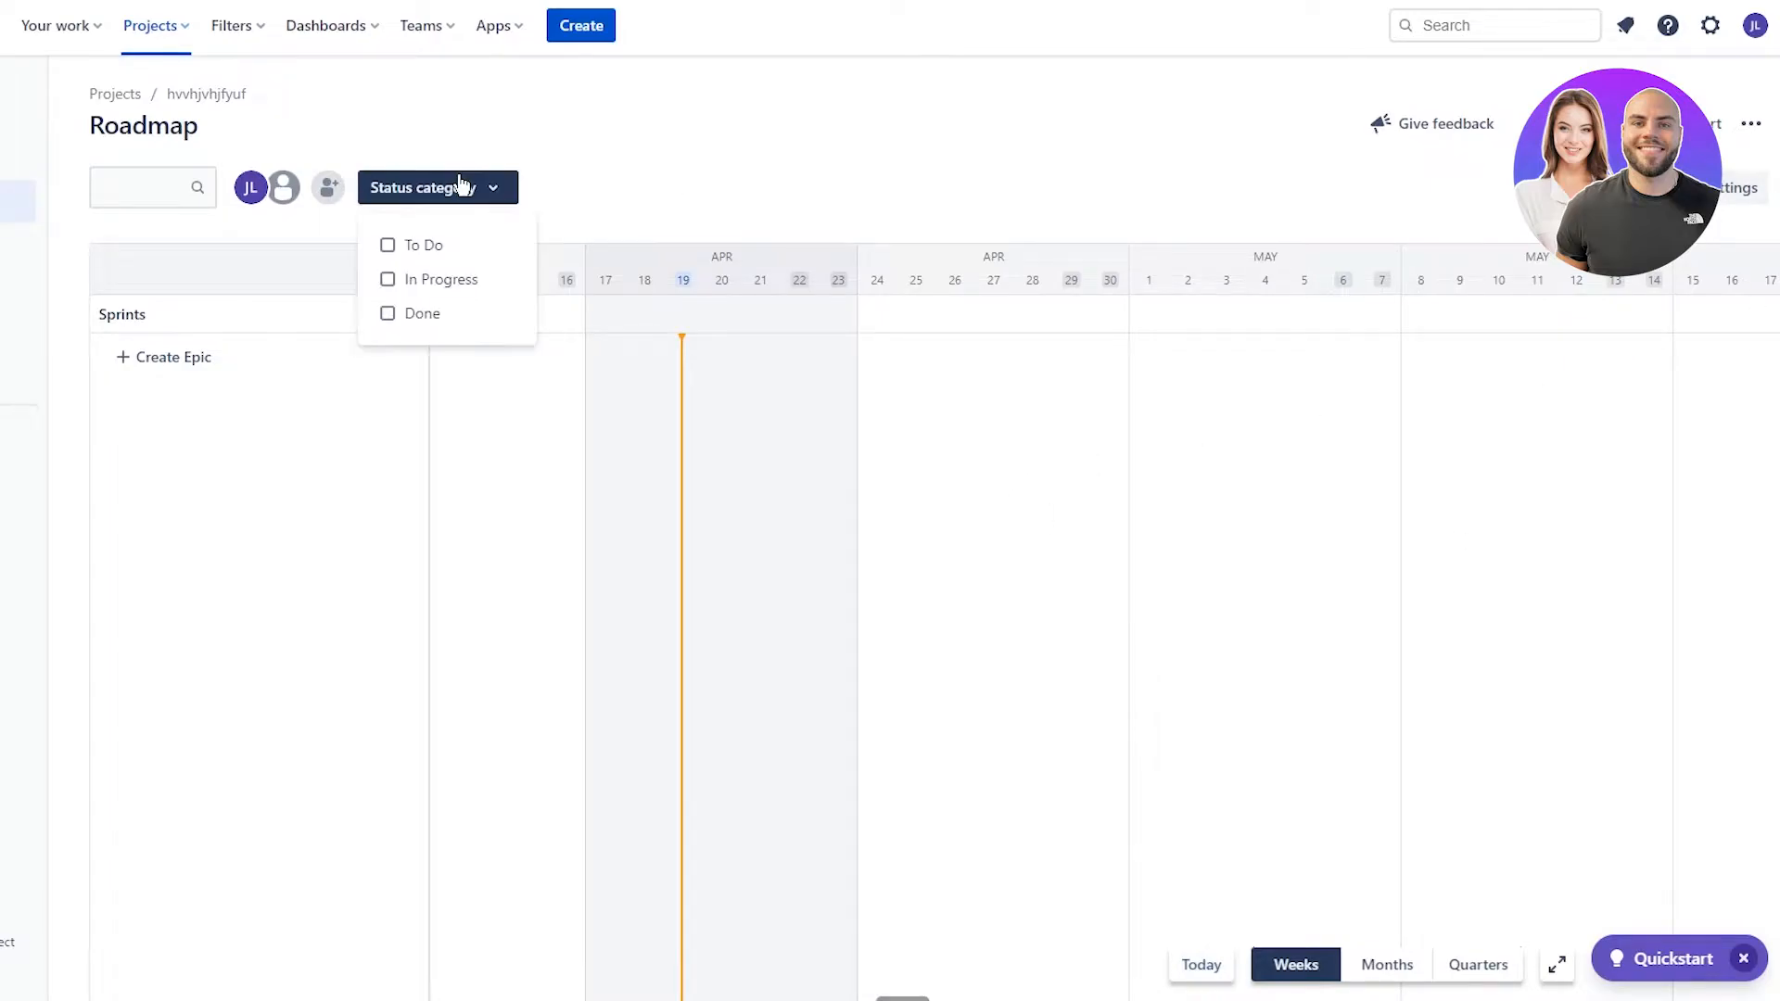
click(612, 192)
click(508, 189)
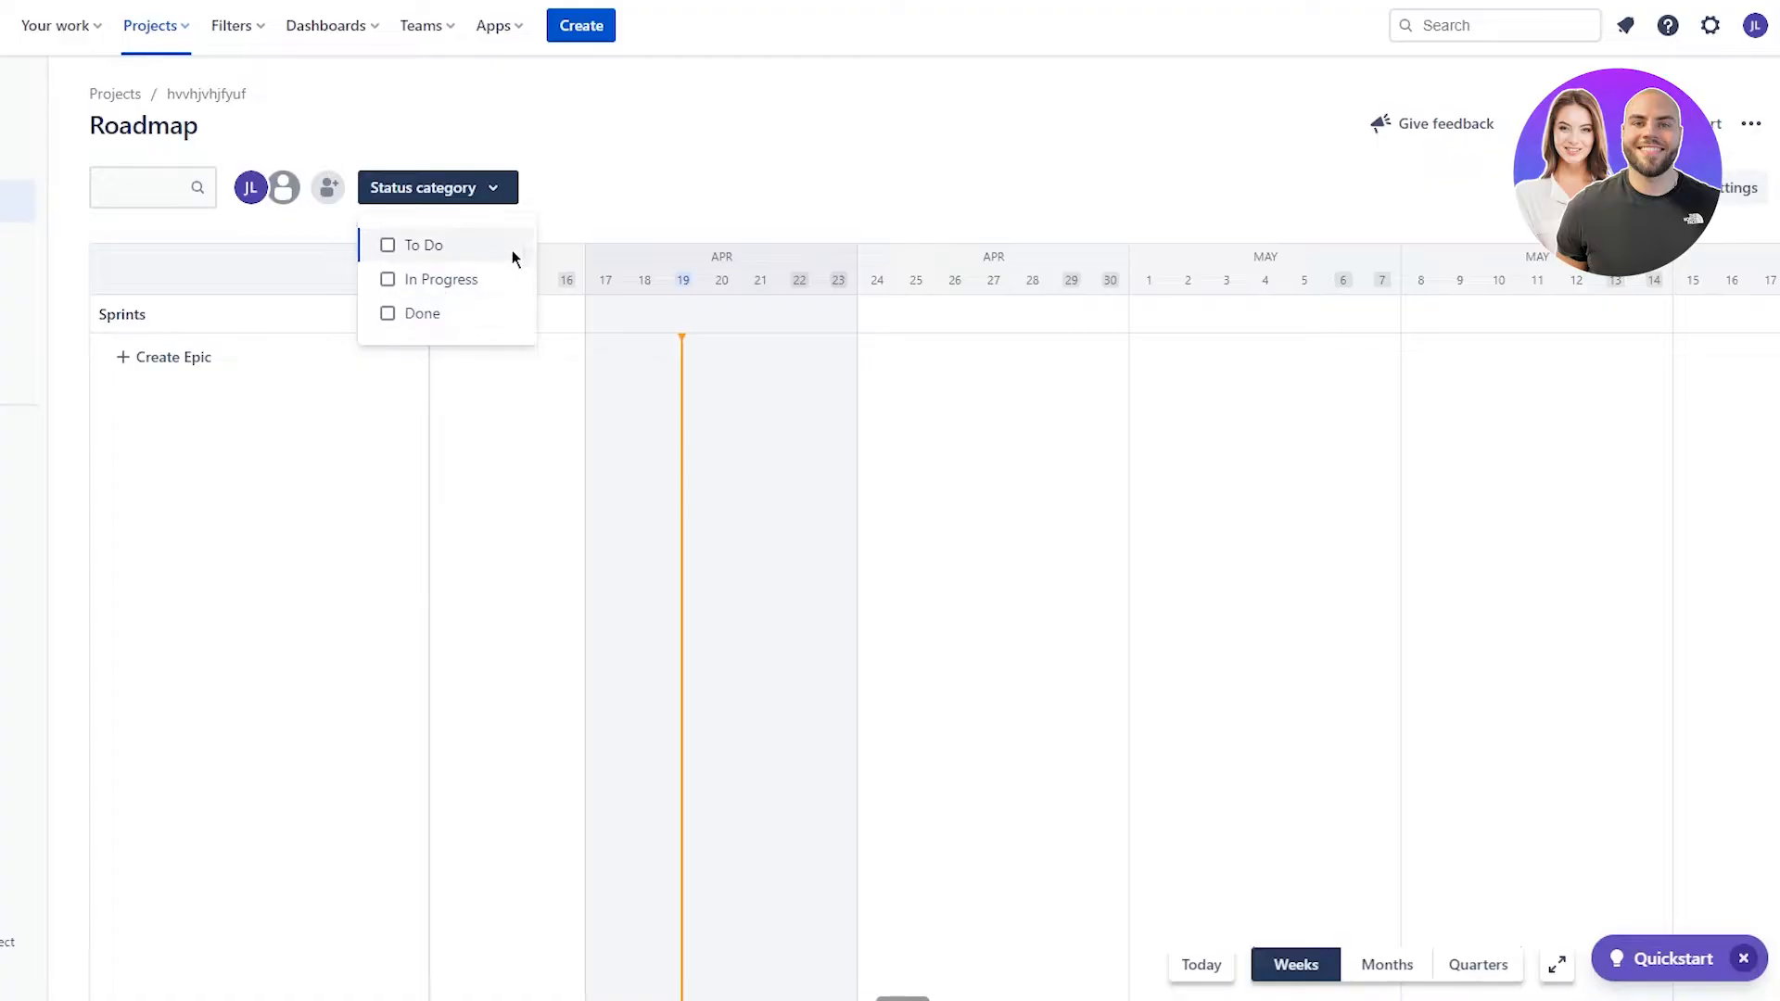
click(804, 188)
click(1741, 187)
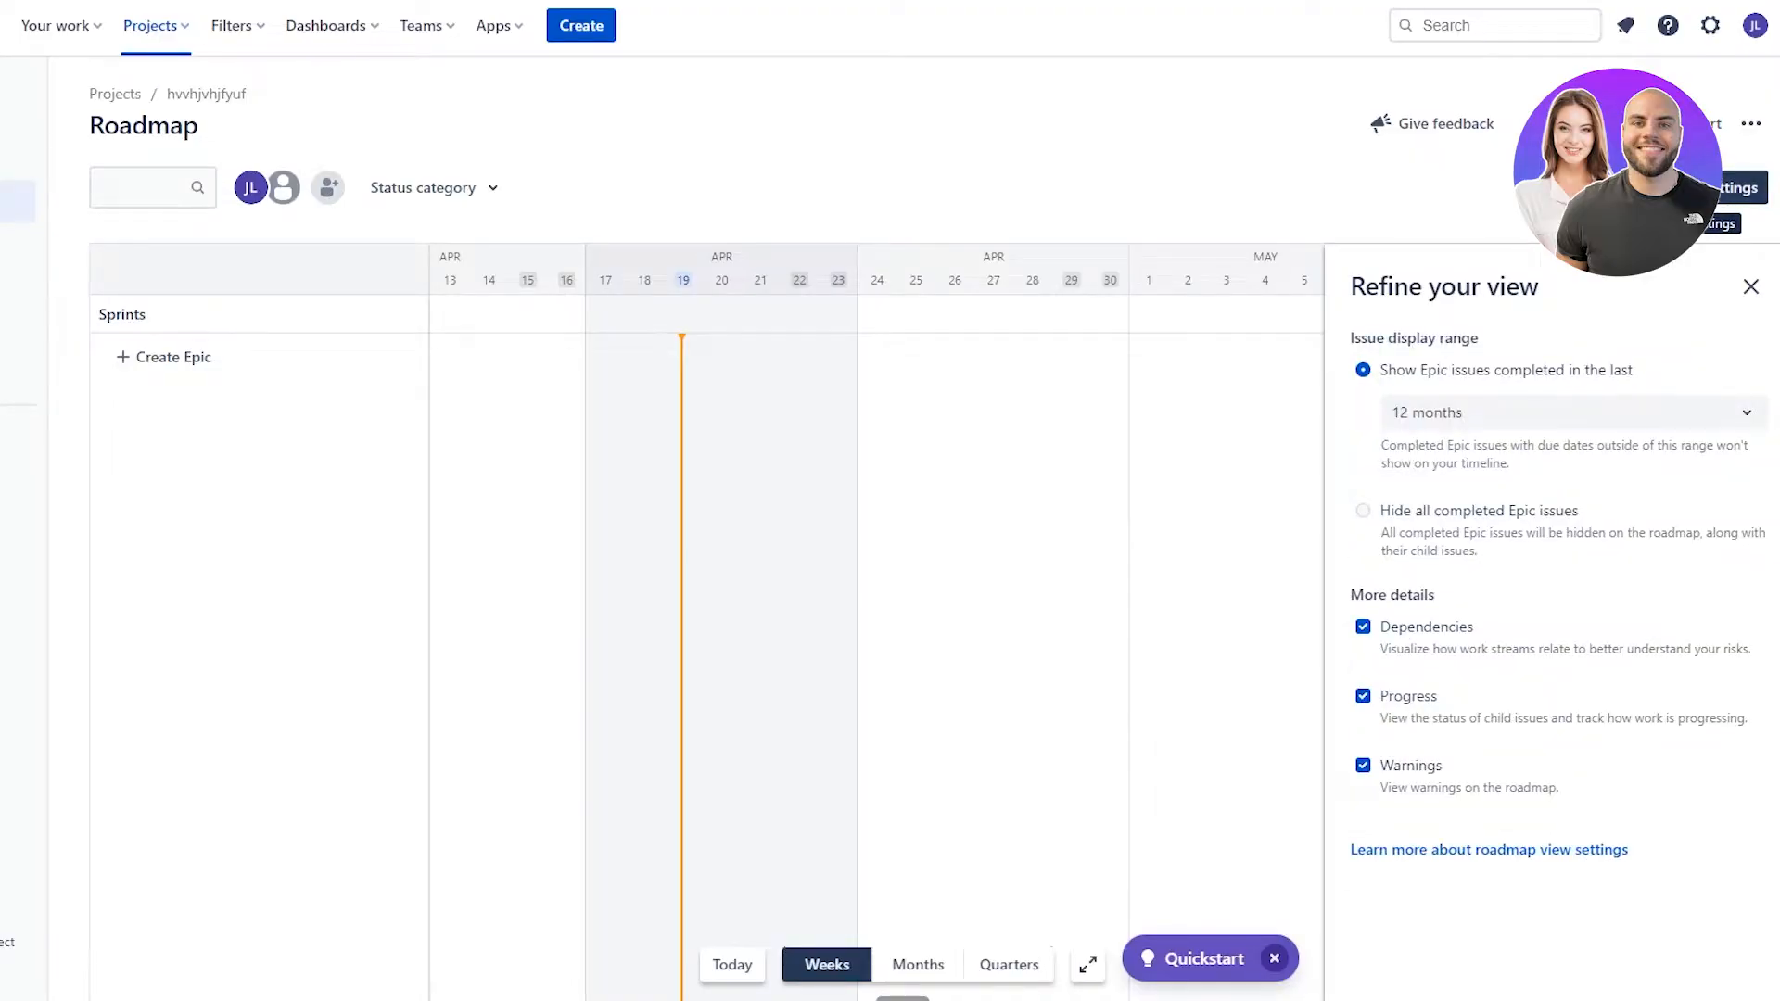
click(1693, 215)
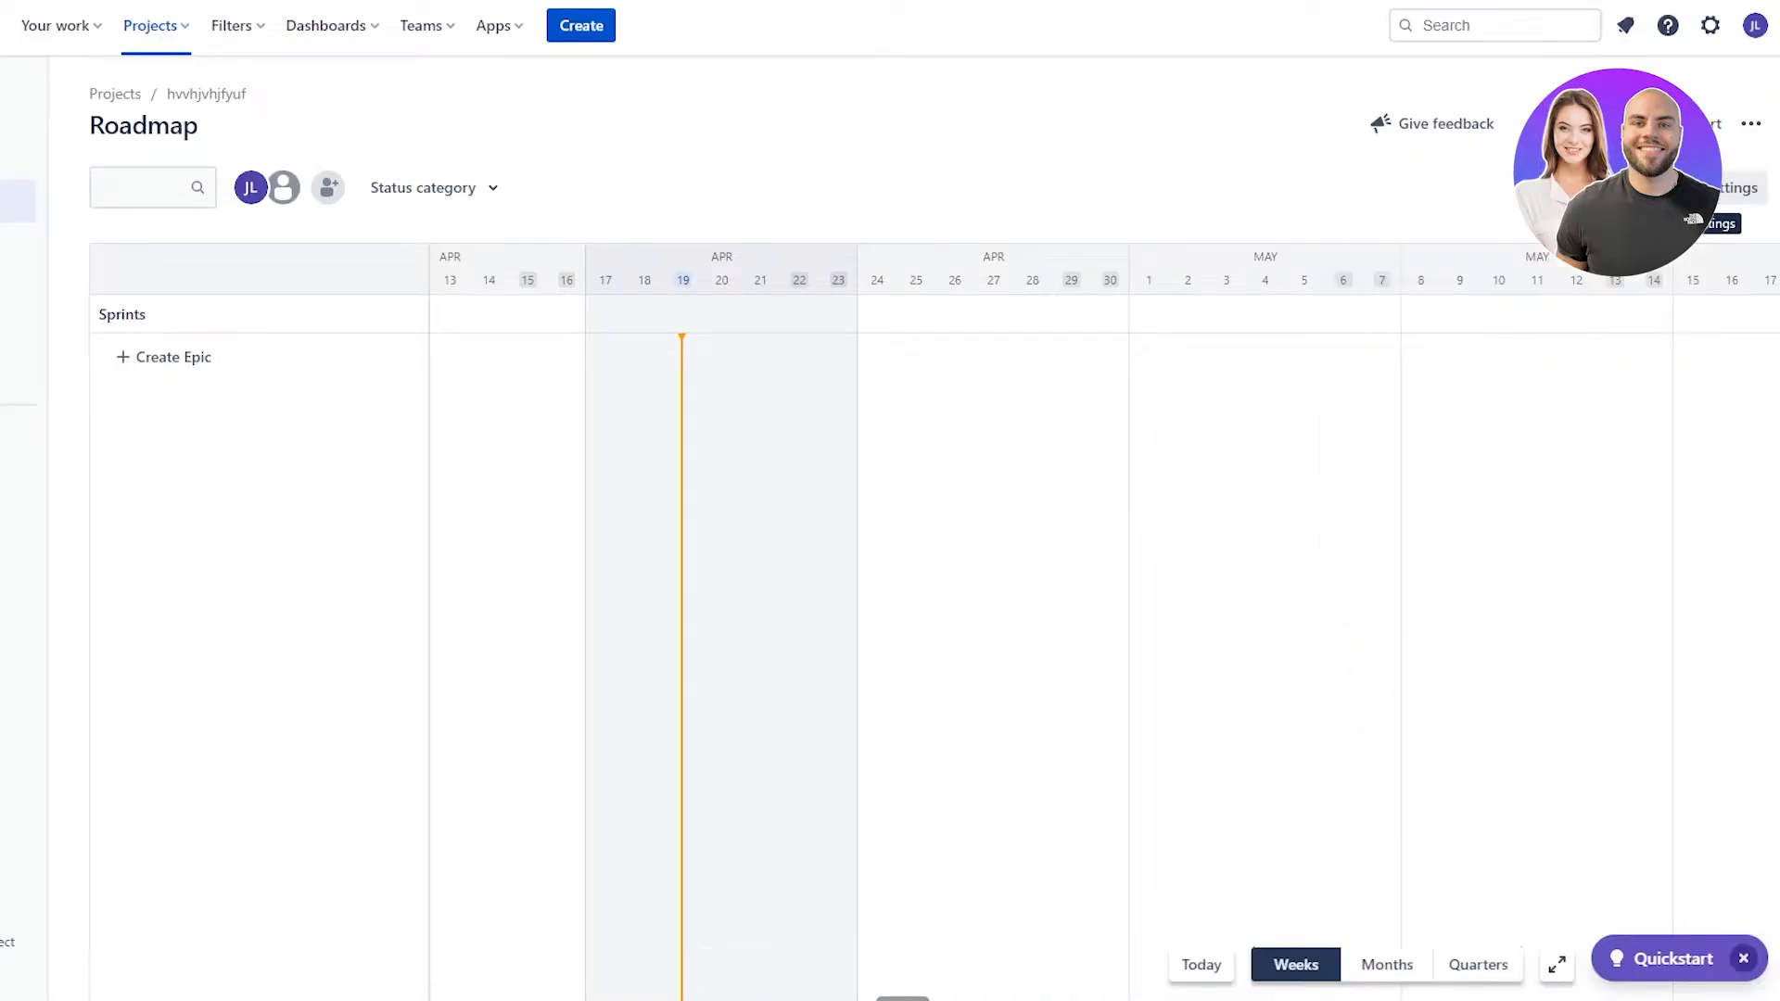
- Look at the roadmap's image export options and close them without exporting
click(1755, 135)
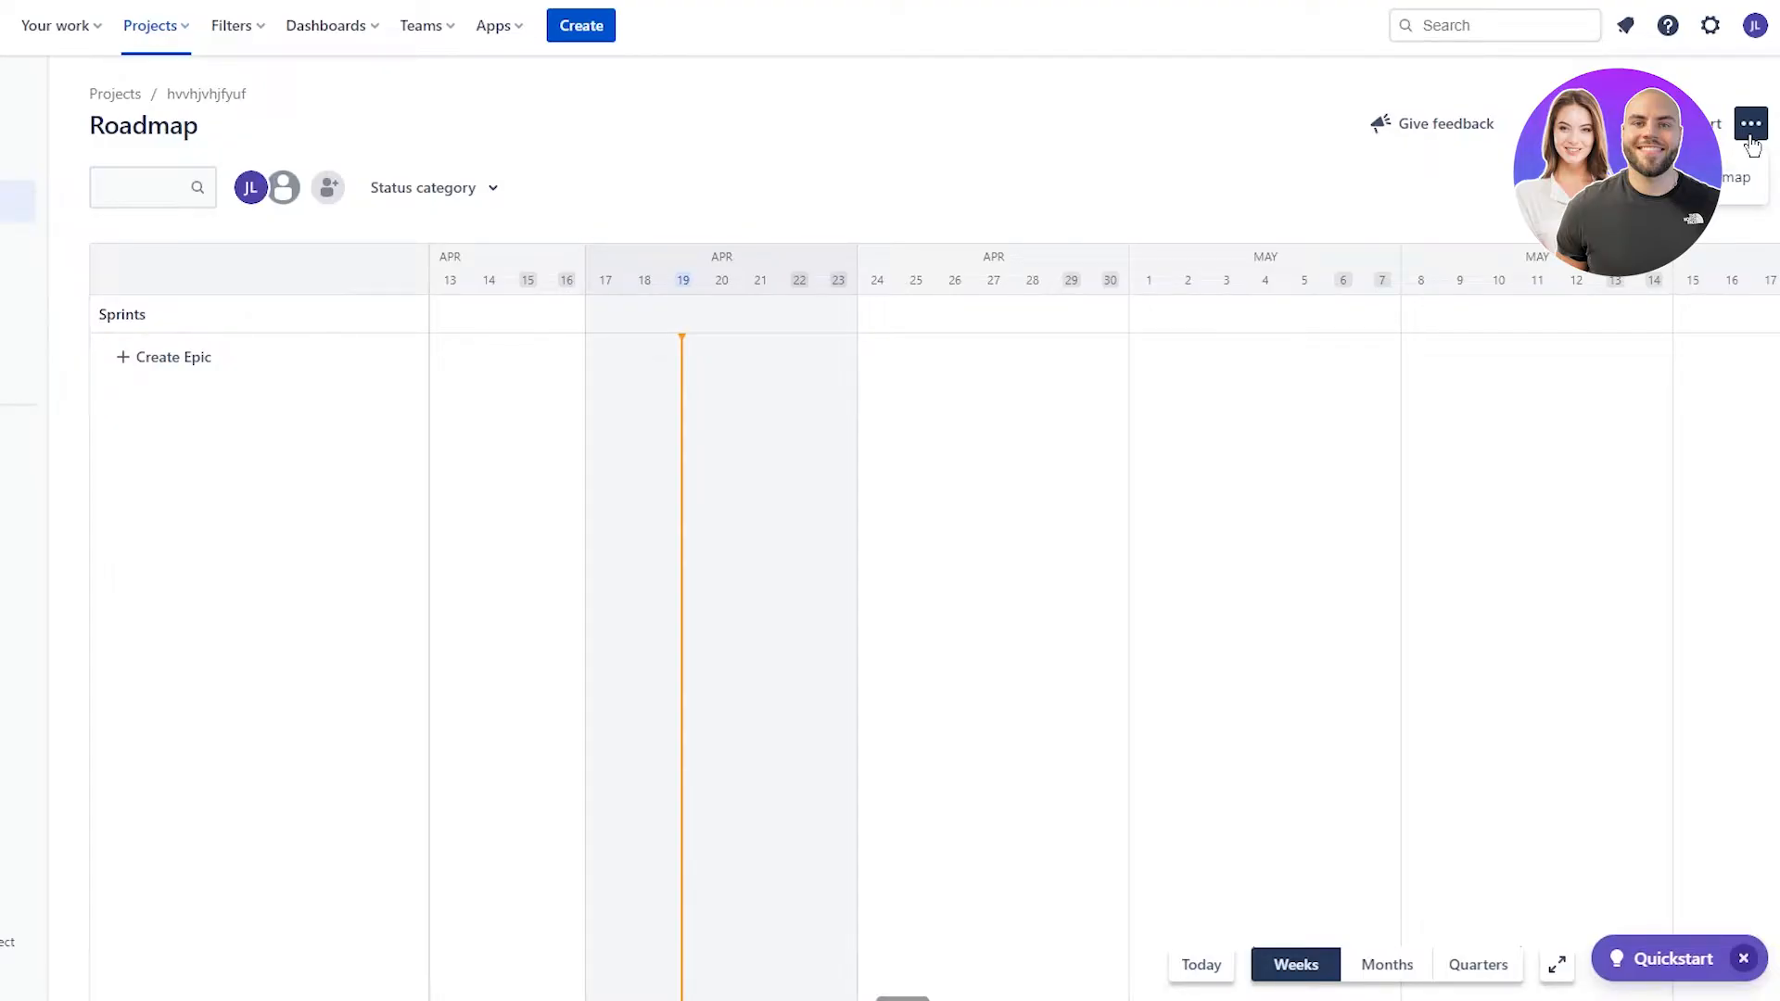
click(1734, 177)
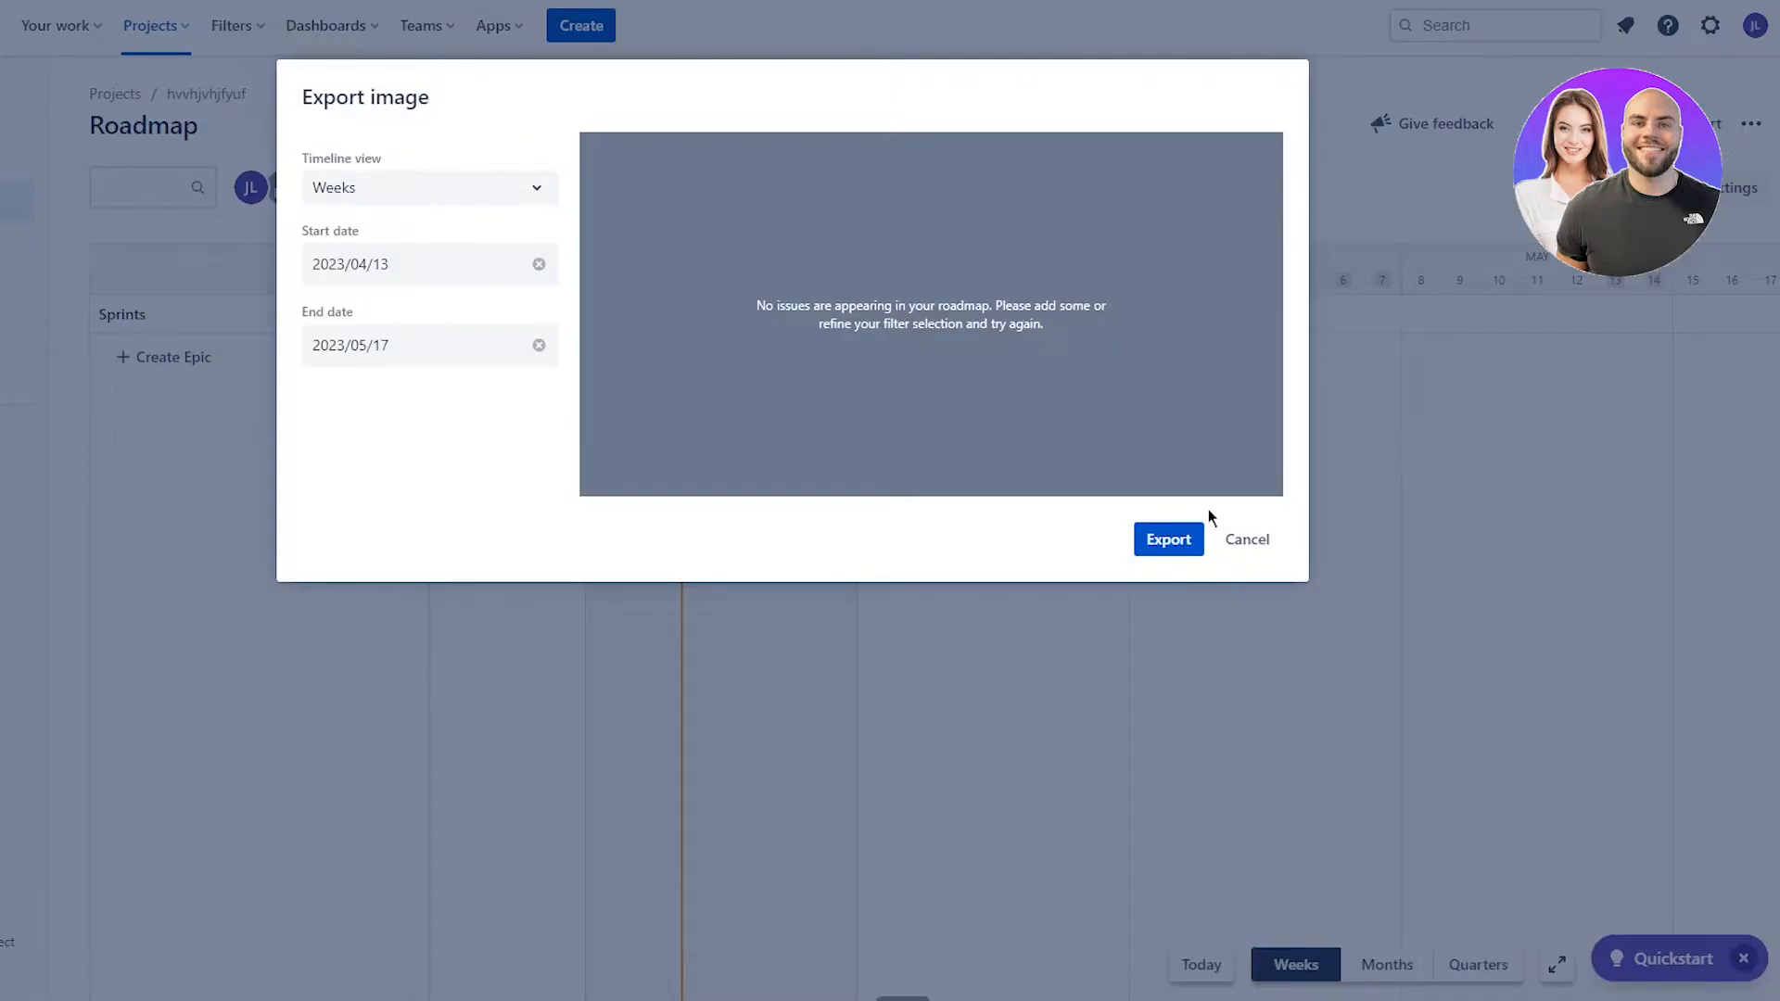
click(1247, 540)
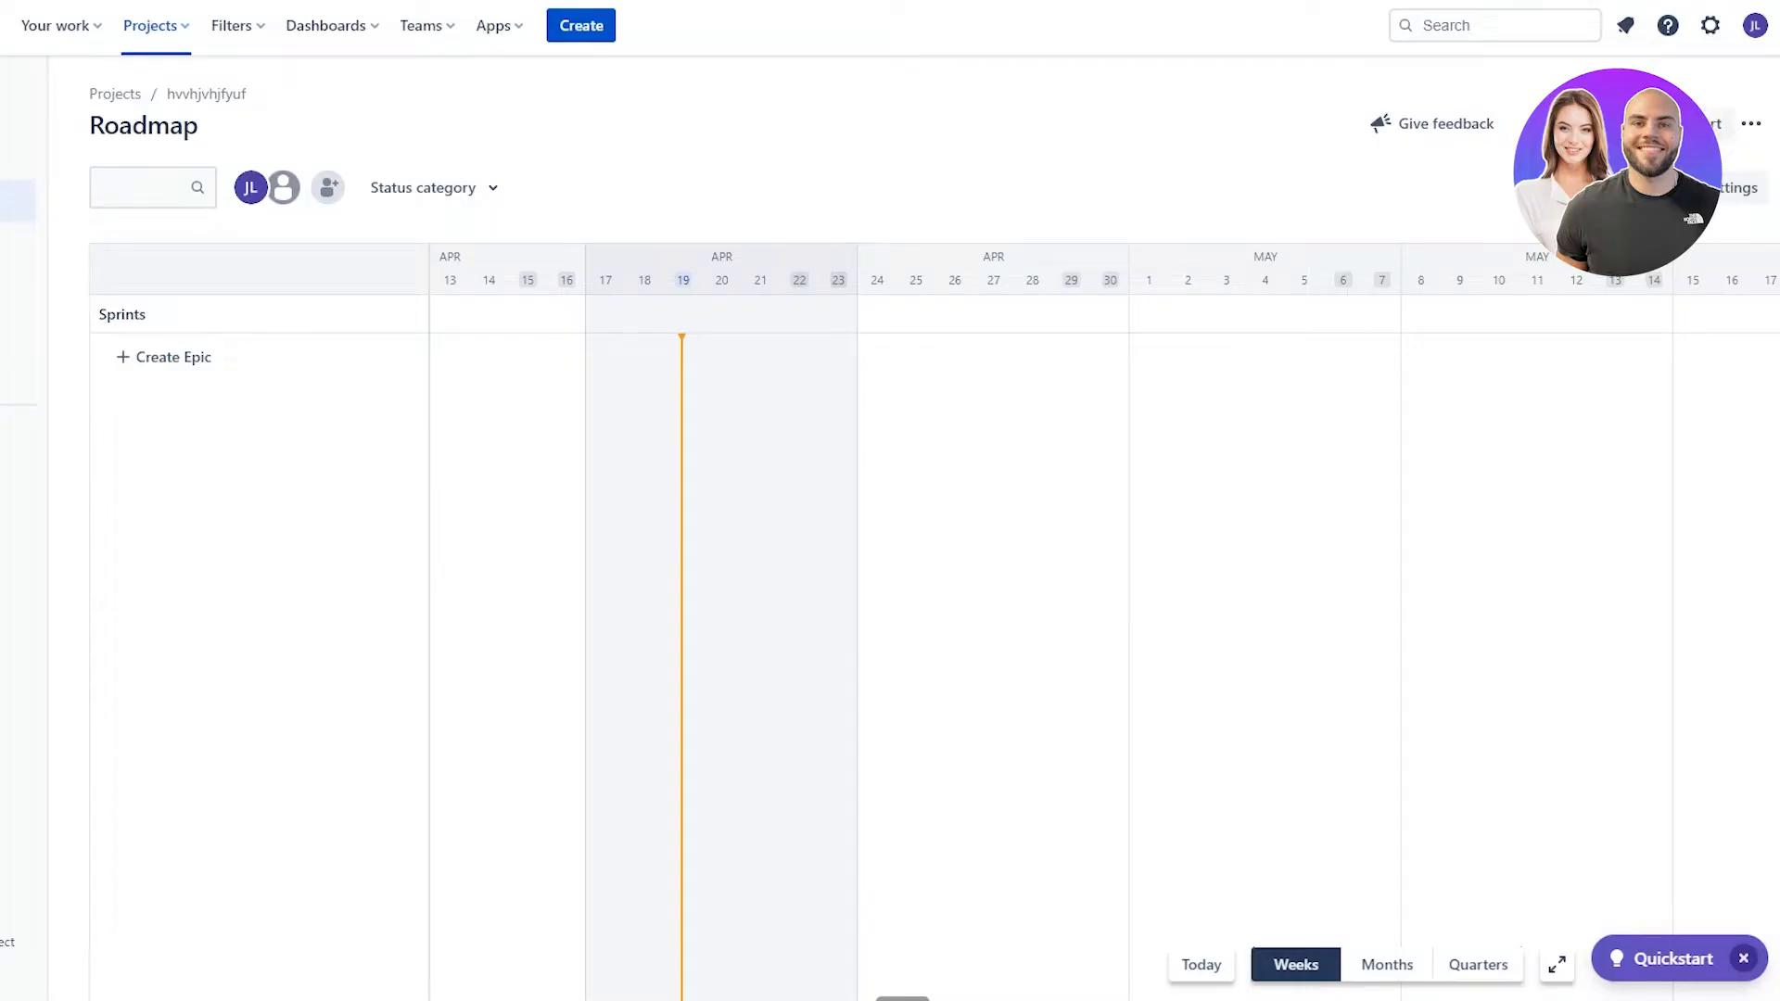
- Look at the project's Board and Backlog, ending in the Backlog
click(4, 297)
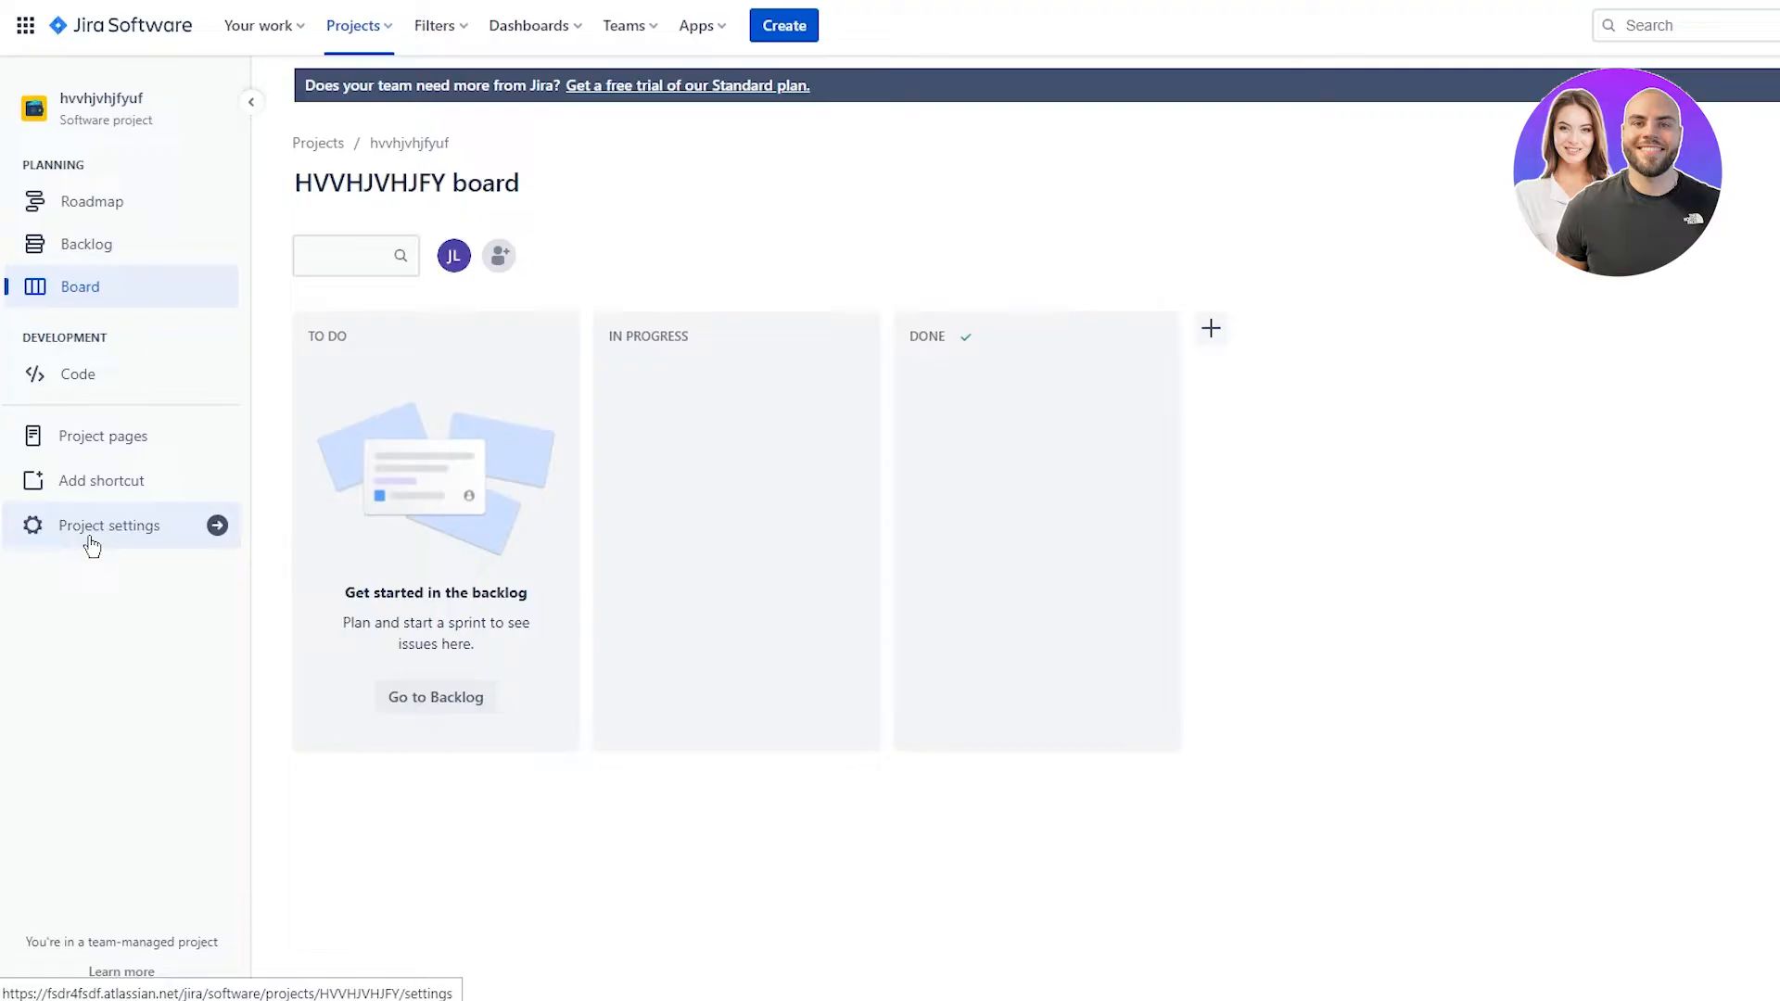
click(117, 246)
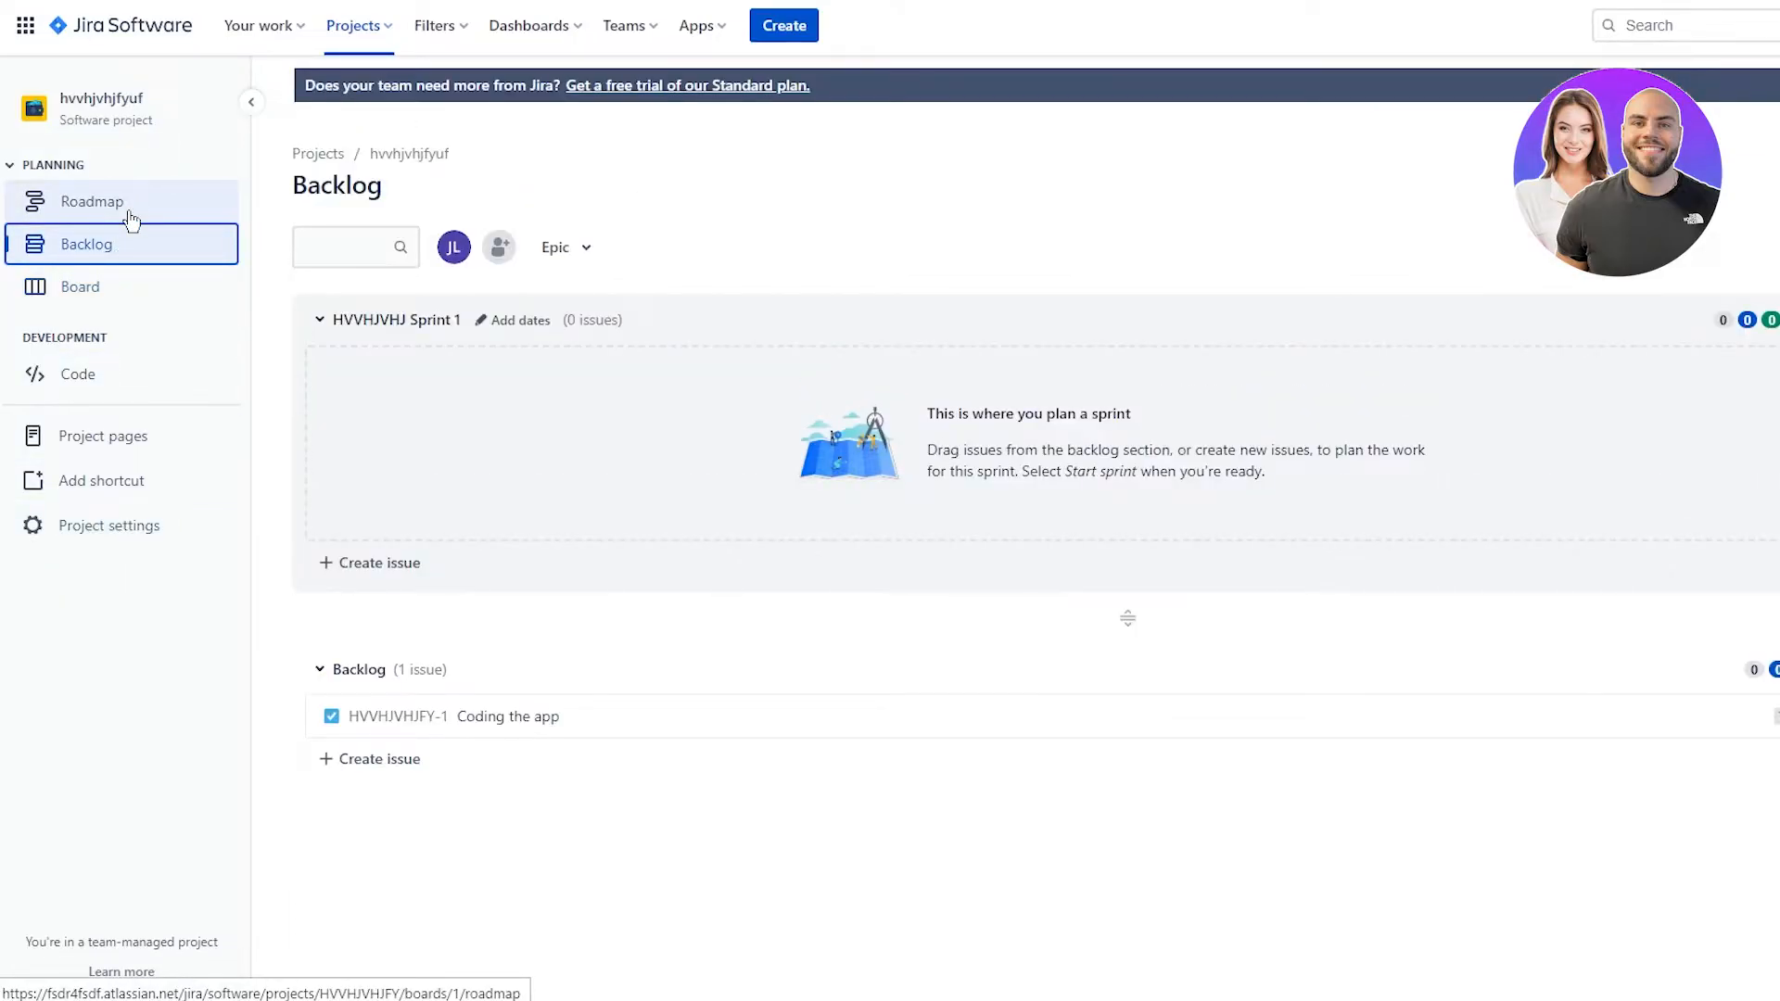
click(97, 285)
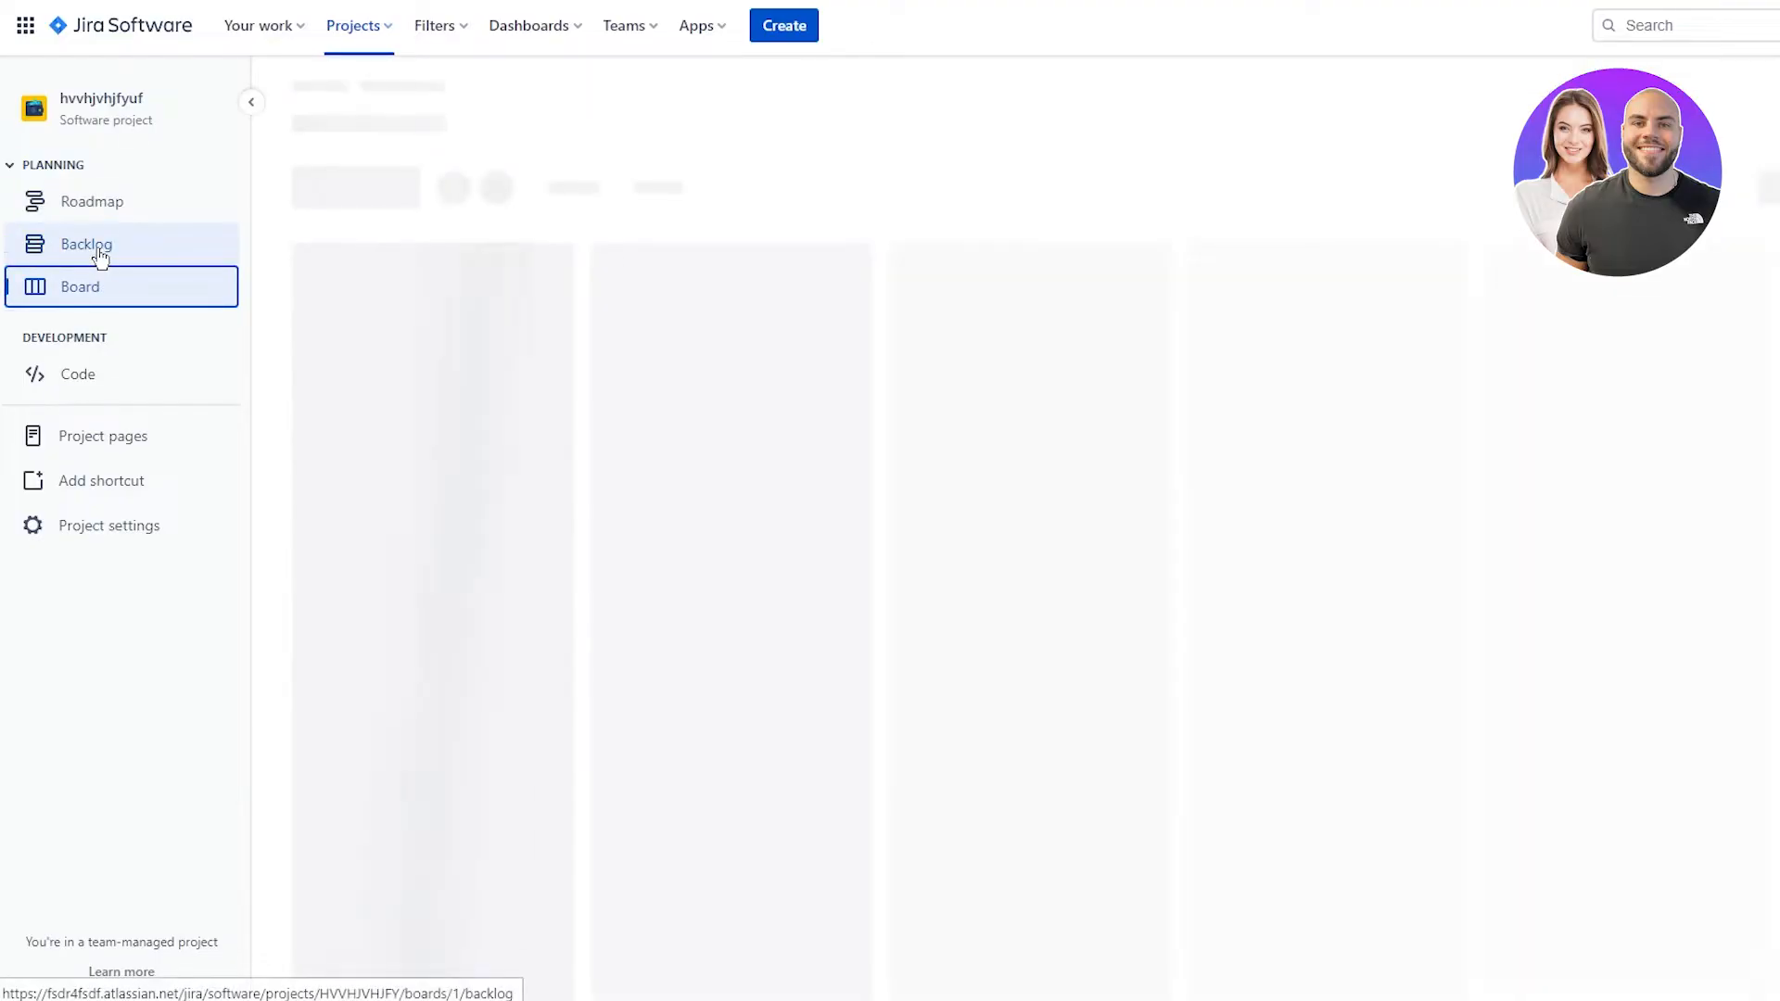
click(101, 252)
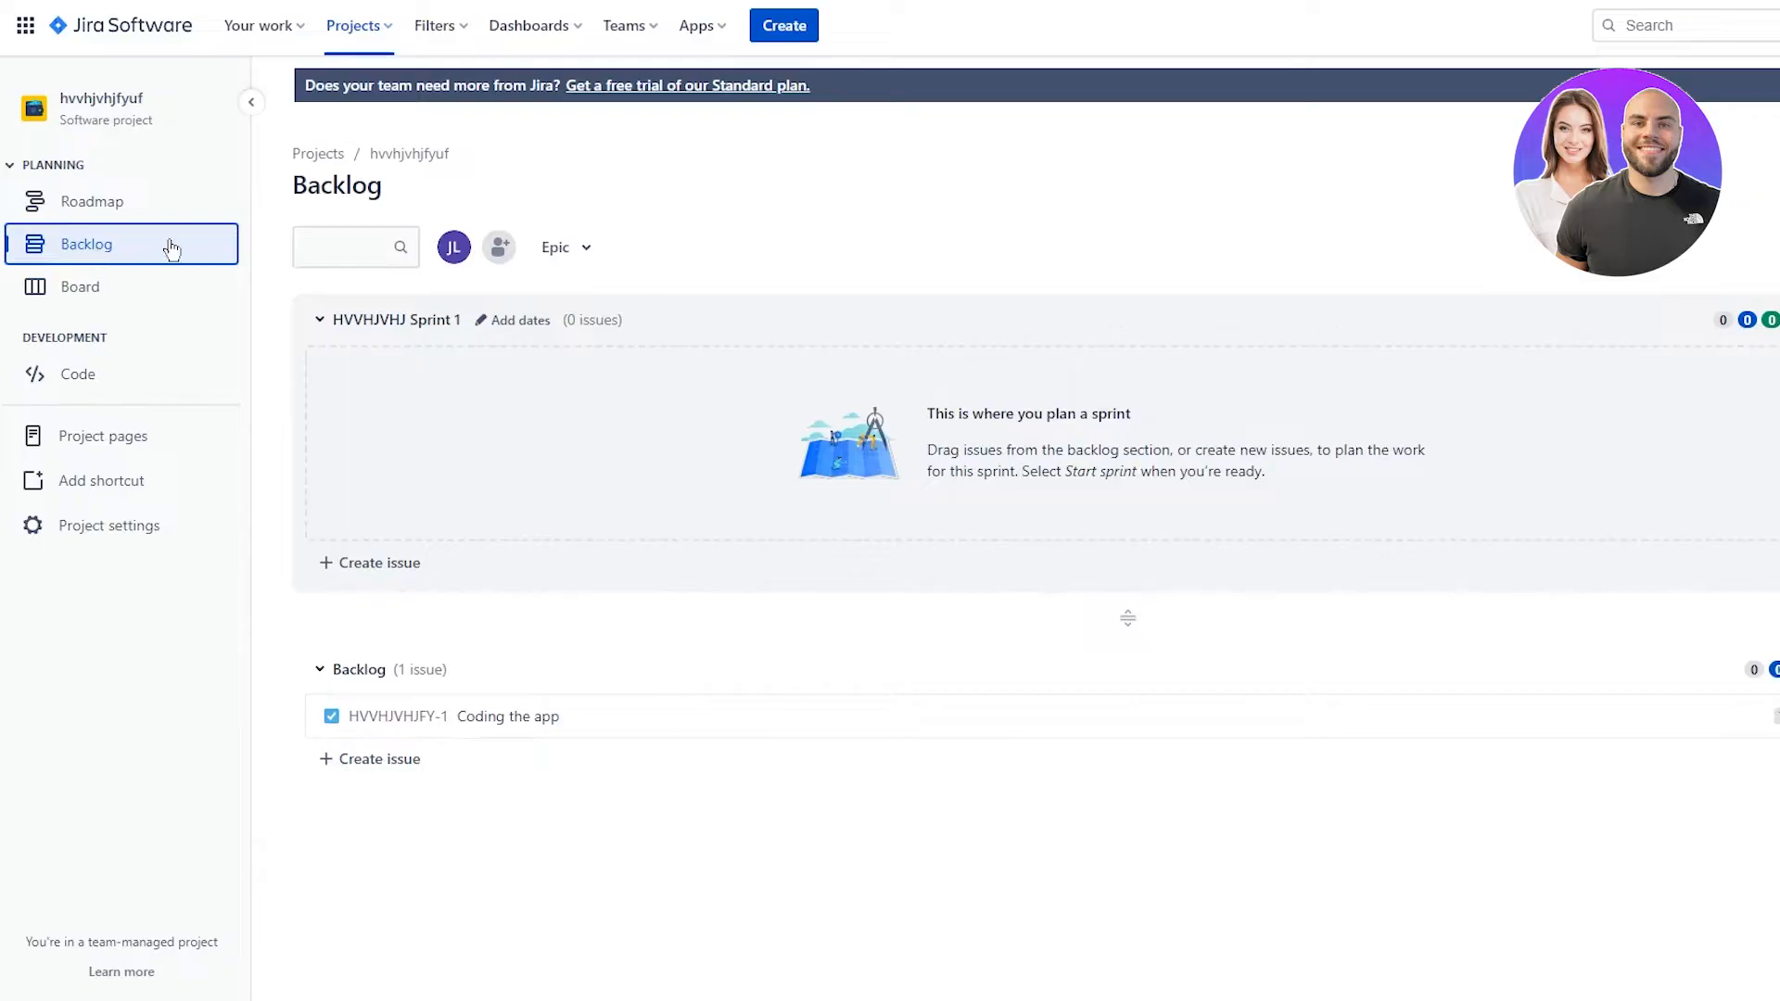
- Check the Epic filter and move the "Coding the app" task from the backlog into HVVHJVHJ Sprint 1
click(584, 251)
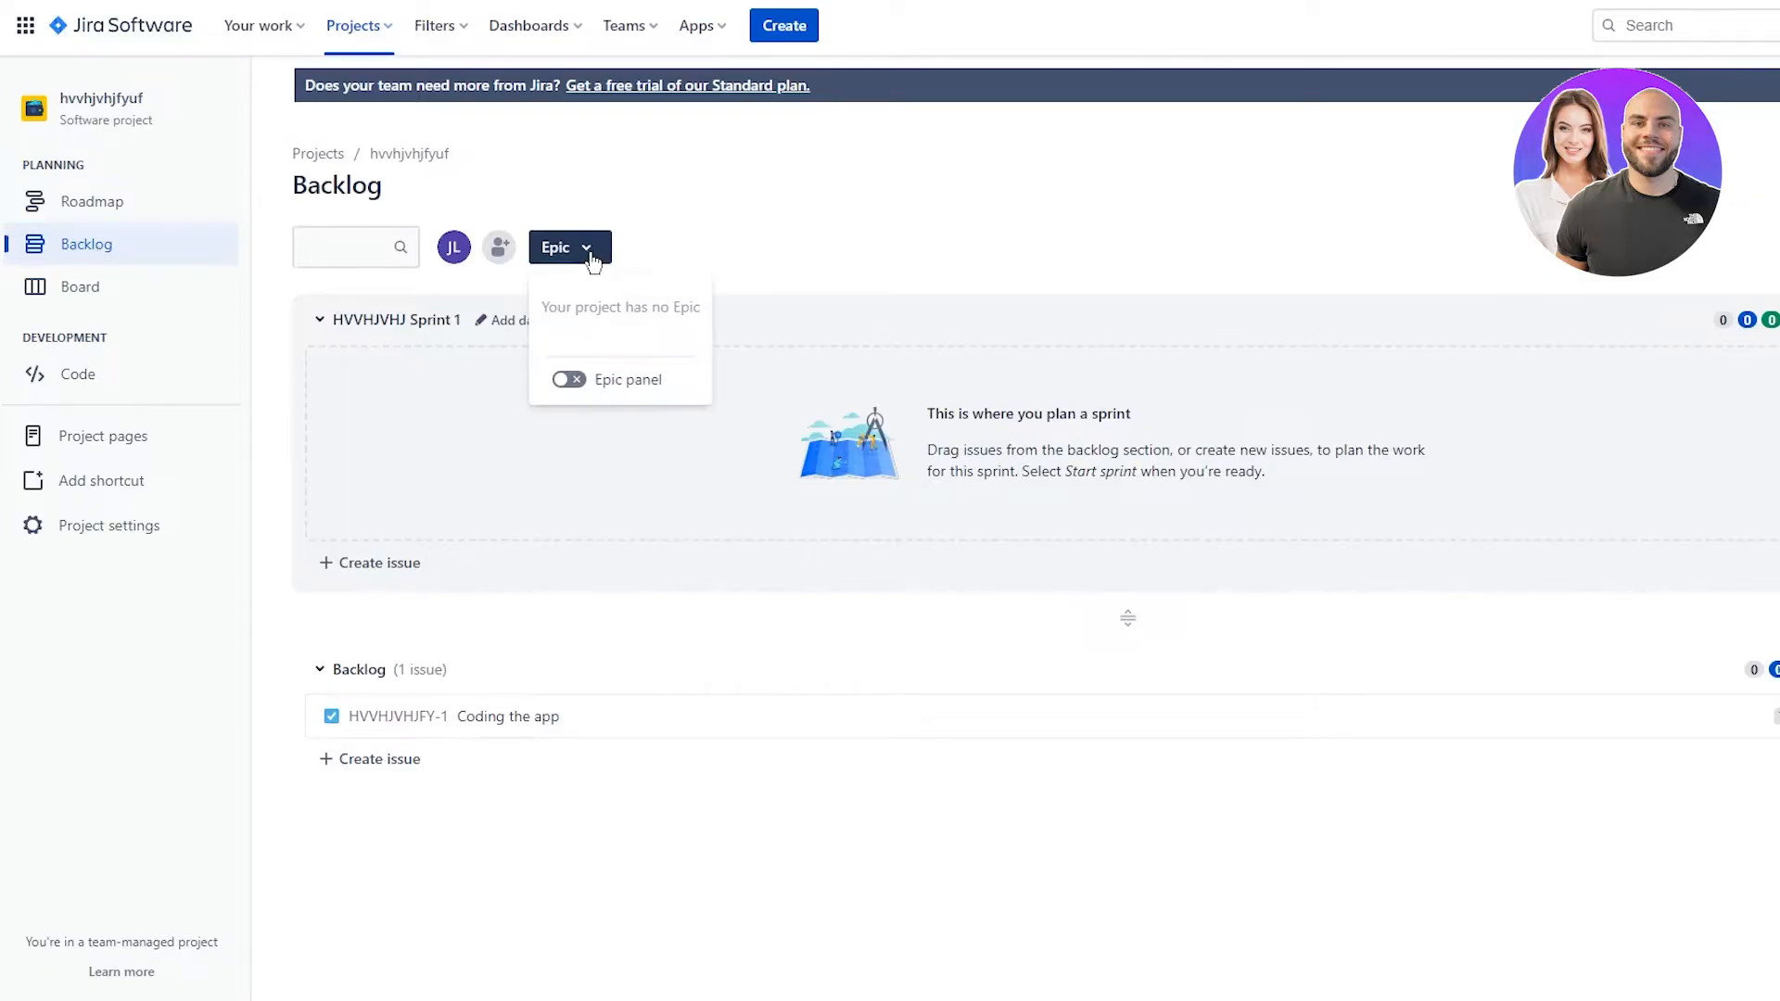
click(766, 251)
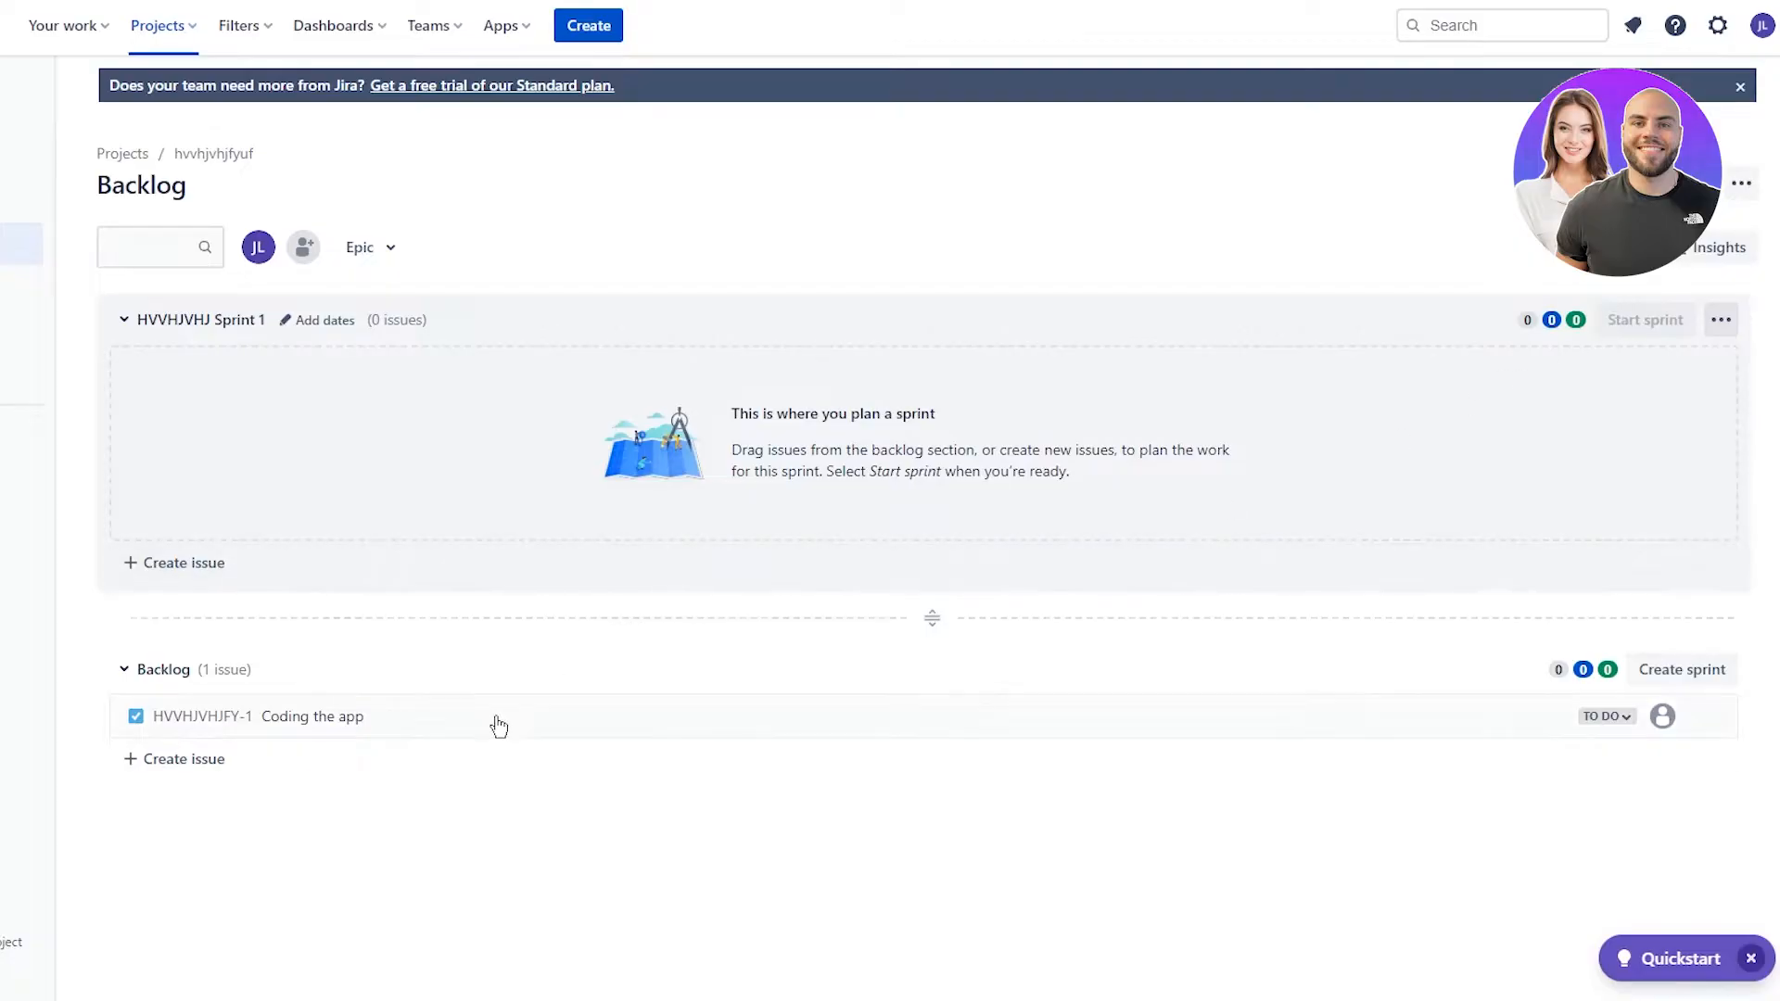
drag(469, 720, 521, 419)
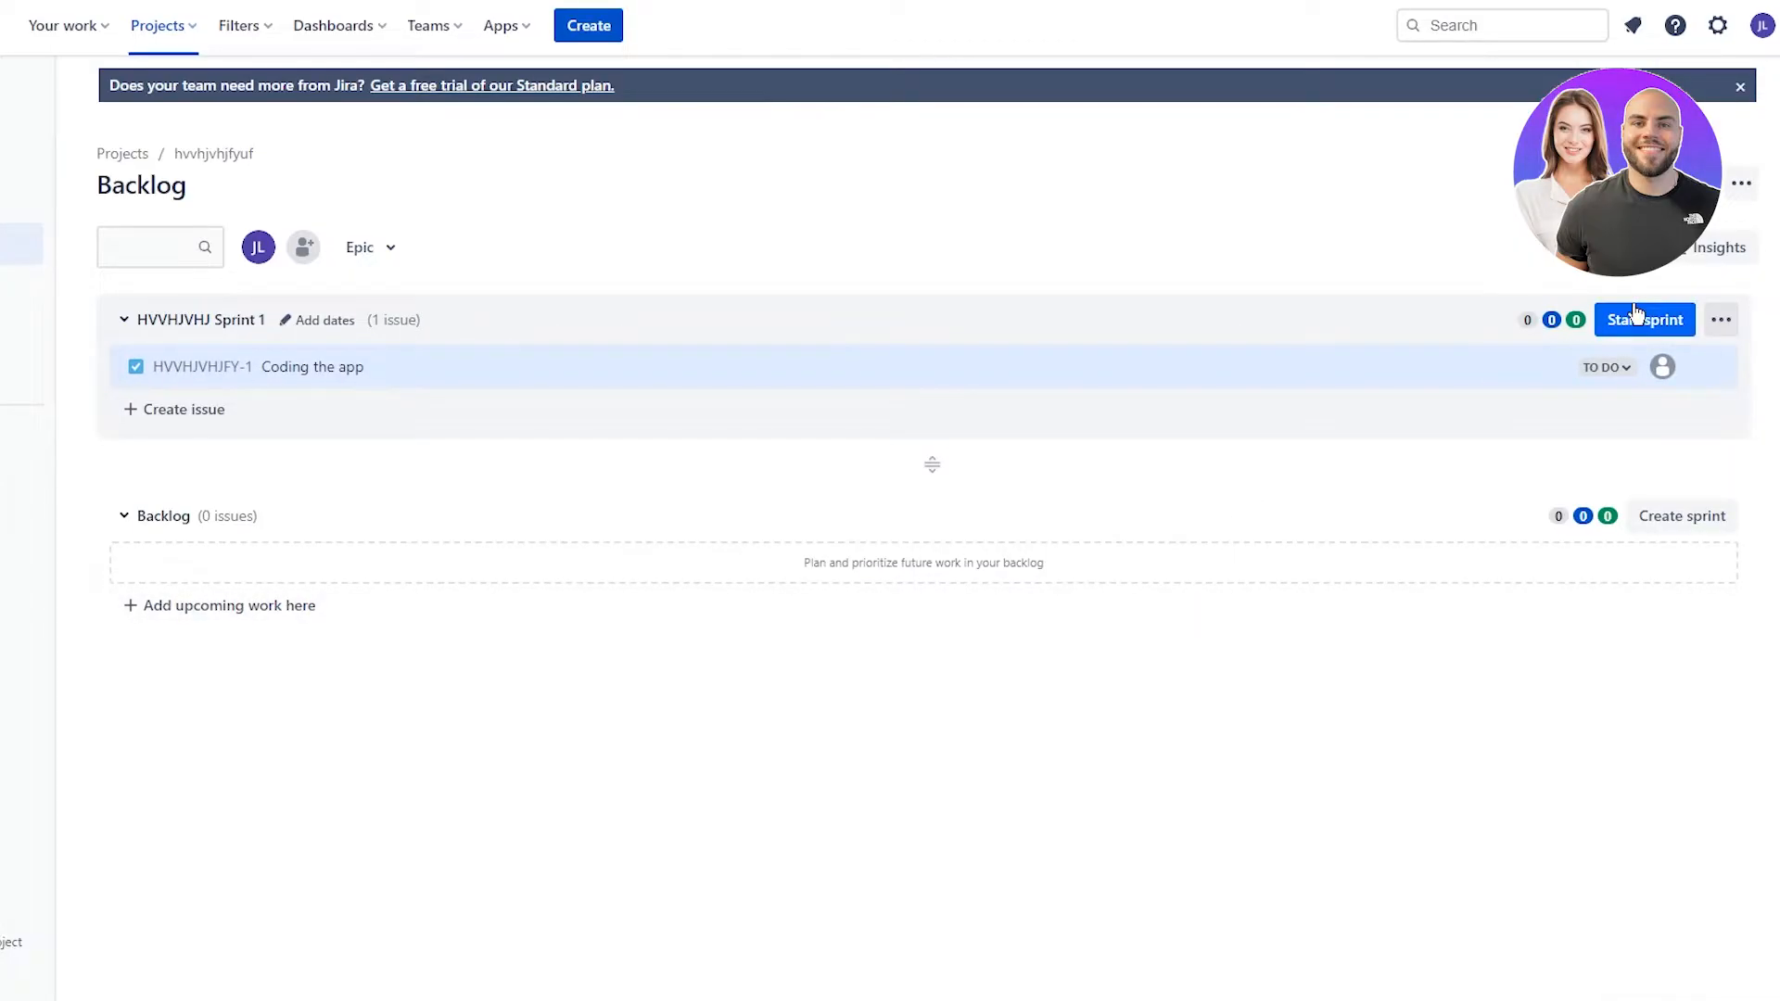
- Start HVVHJVHJ Sprint 1 with a duration of 1 week and the sprint goal "complete the app"
click(1618, 339)
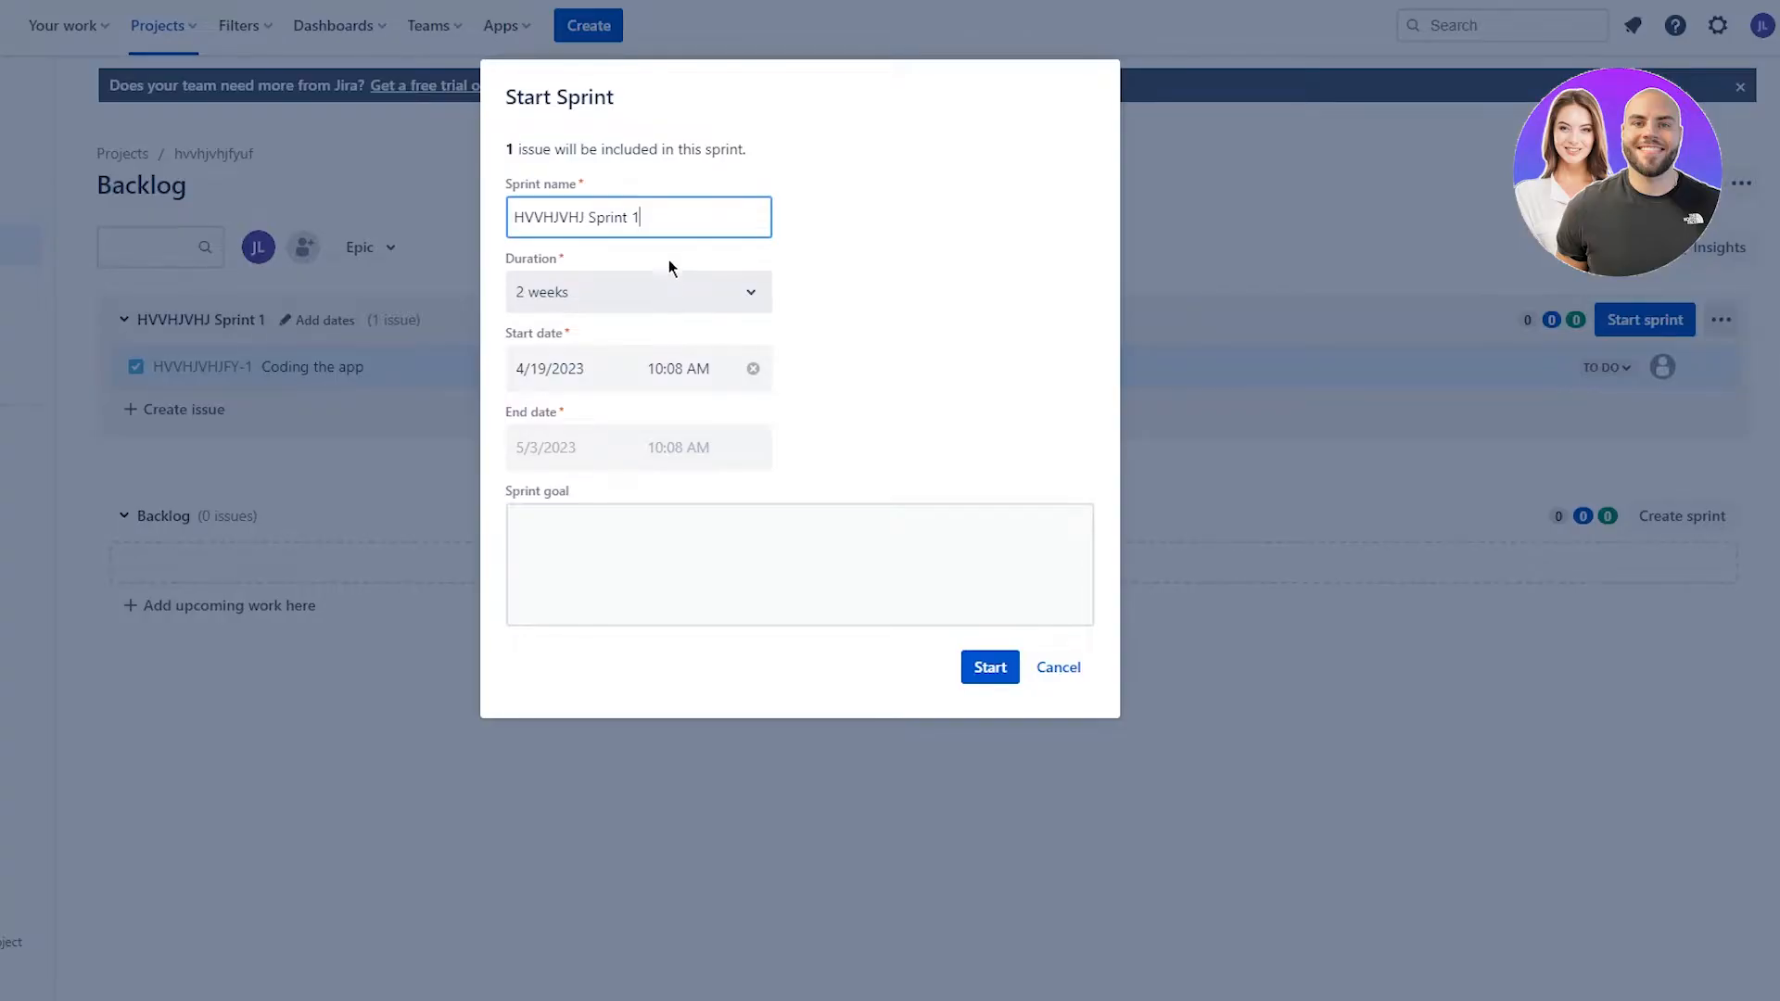
click(638, 302)
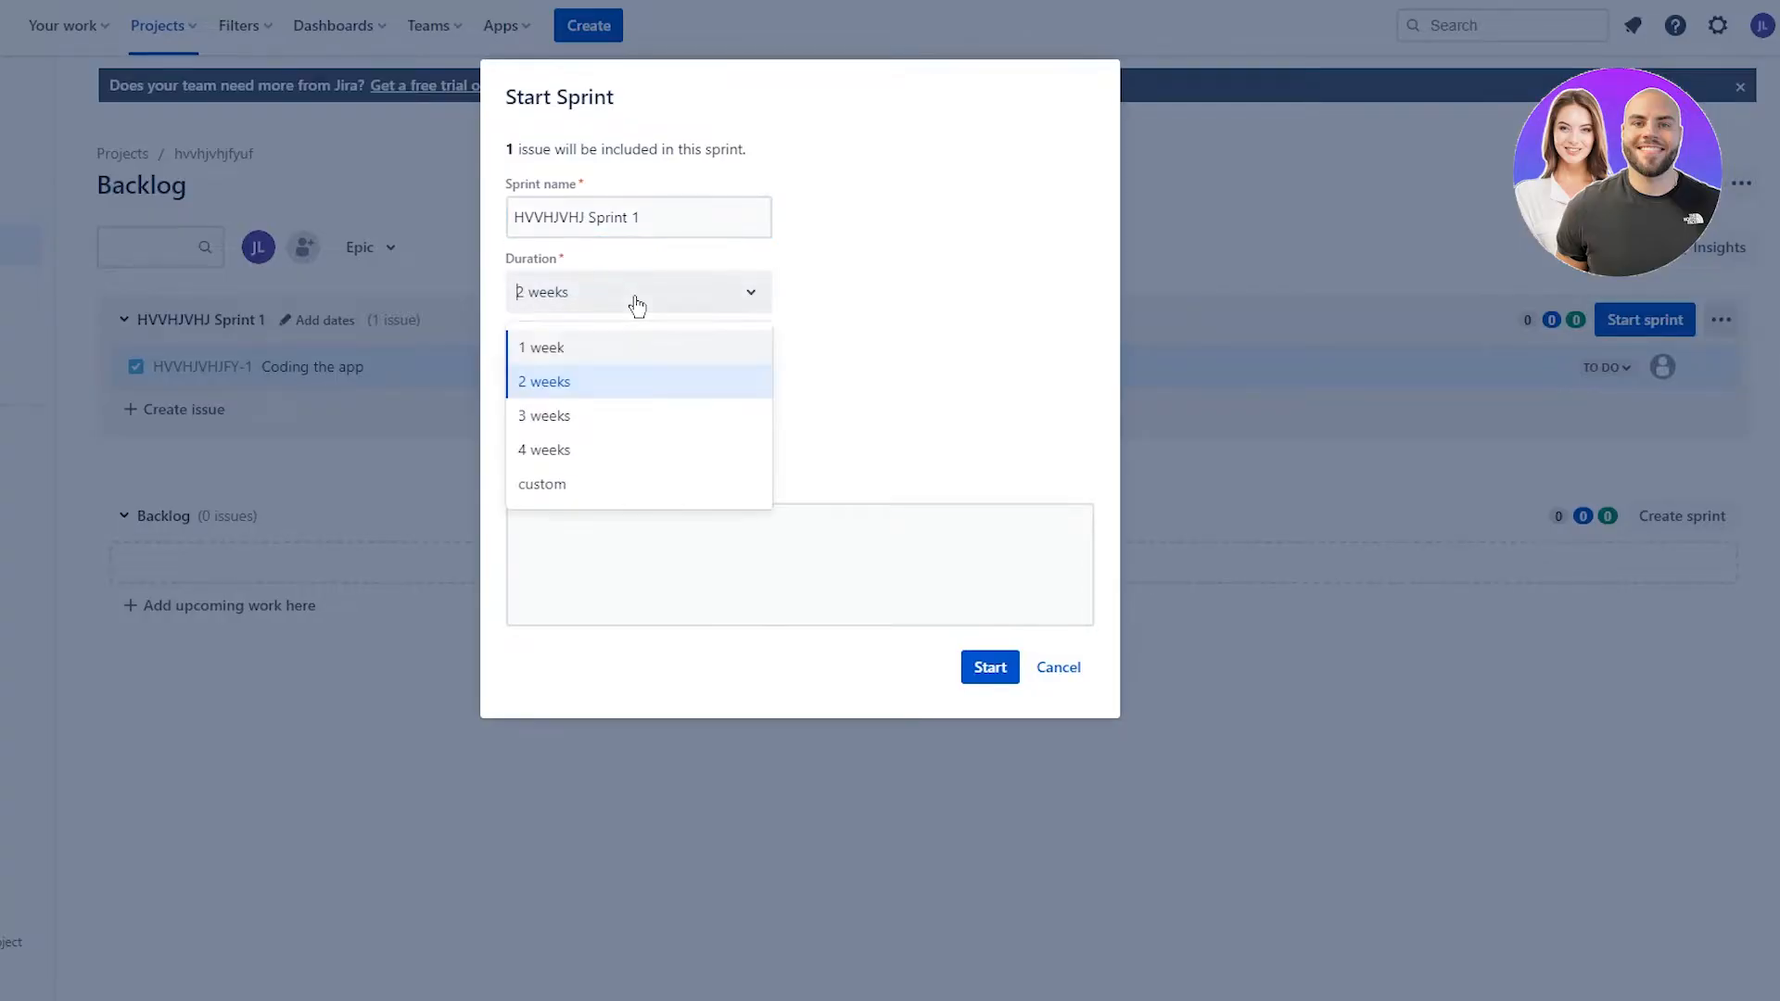
click(605, 358)
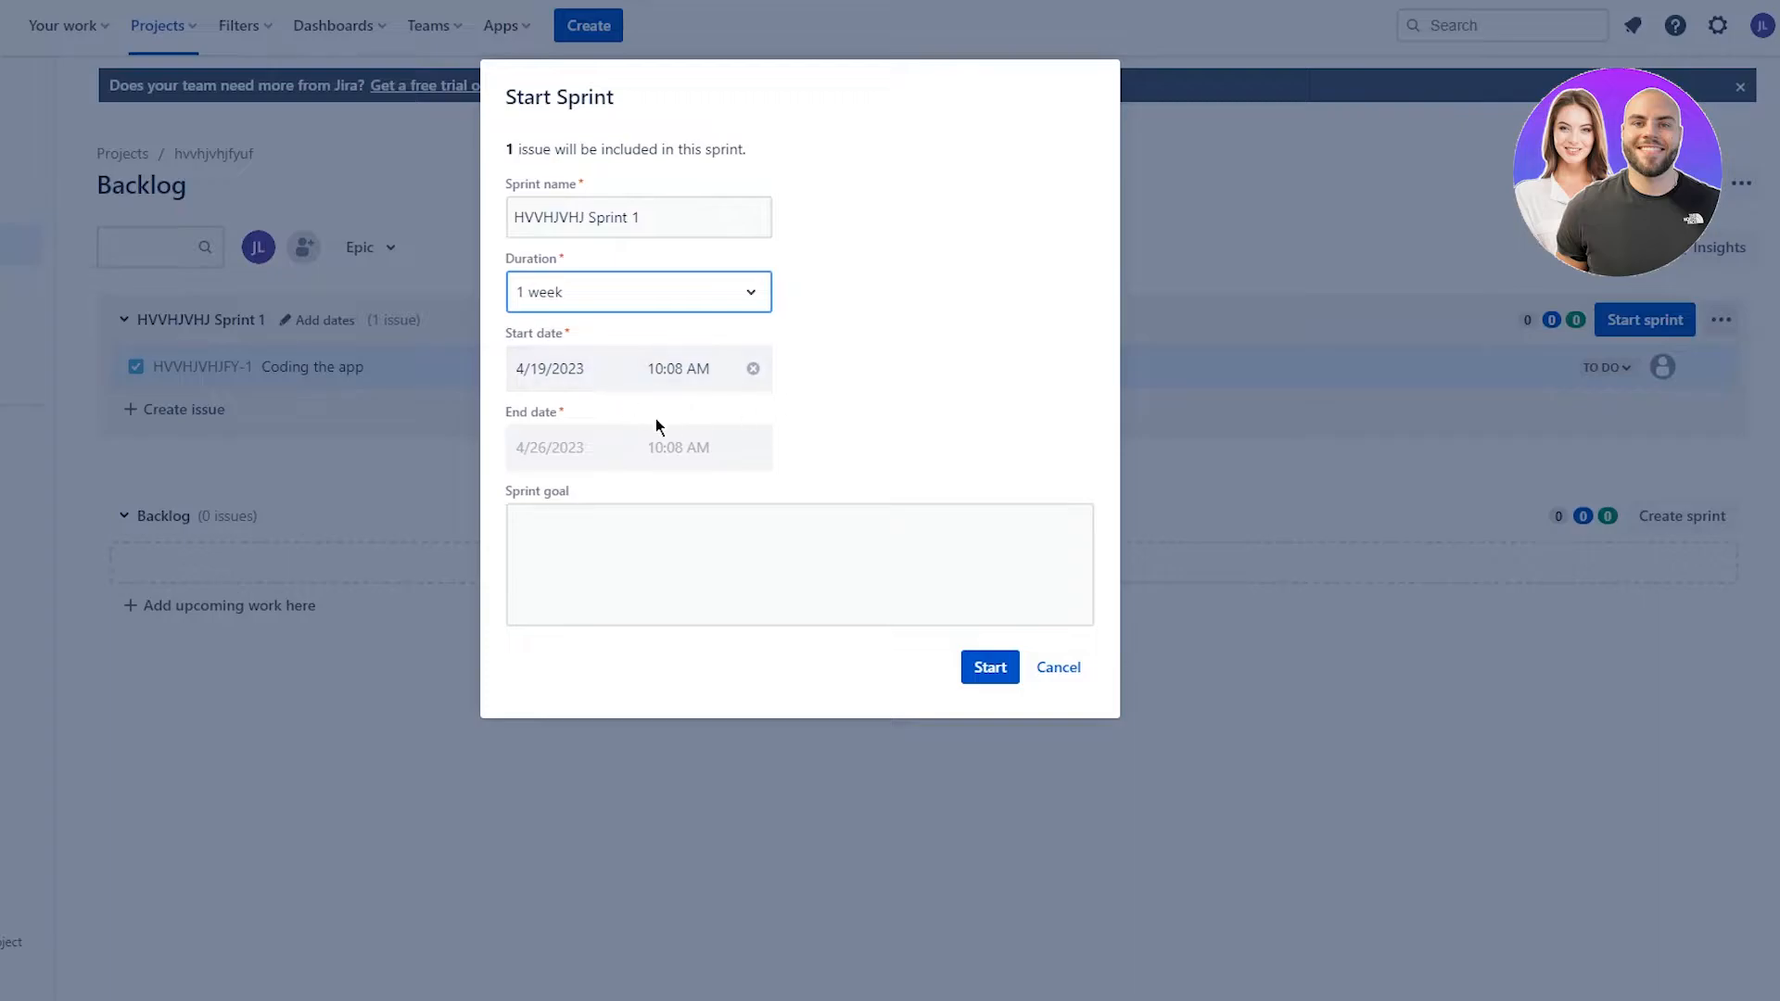
click(755, 585)
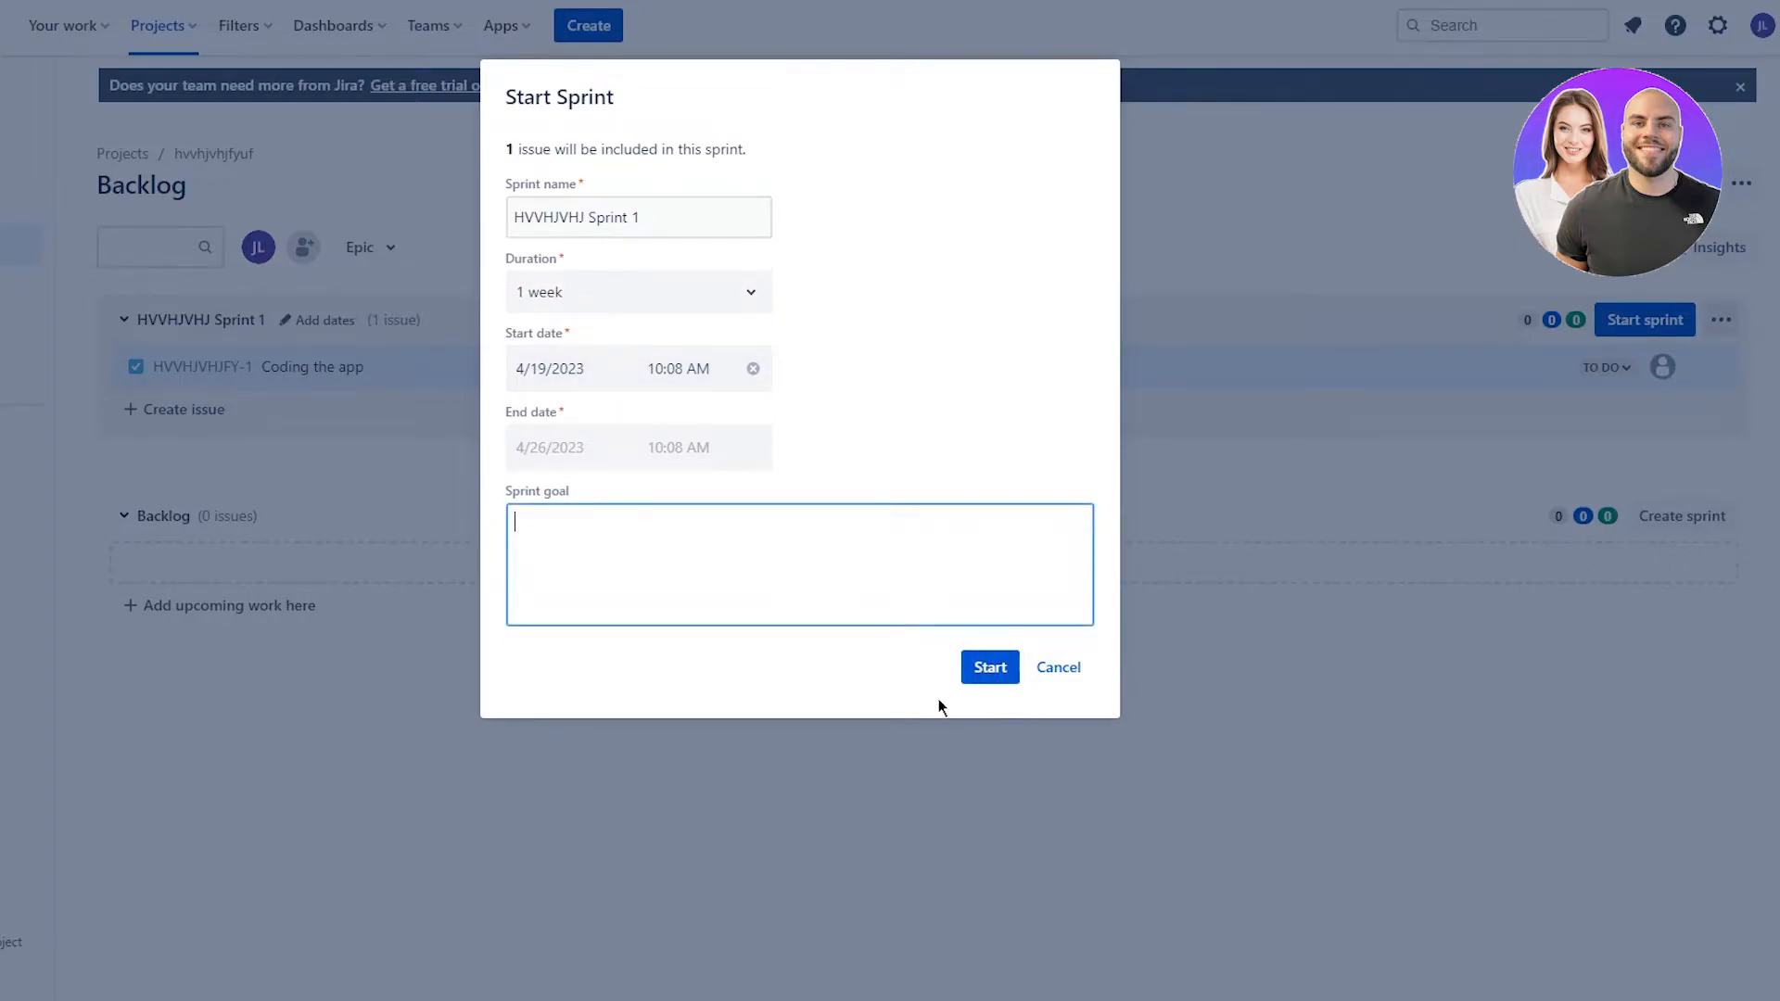
text(complete the app)
click(1009, 662)
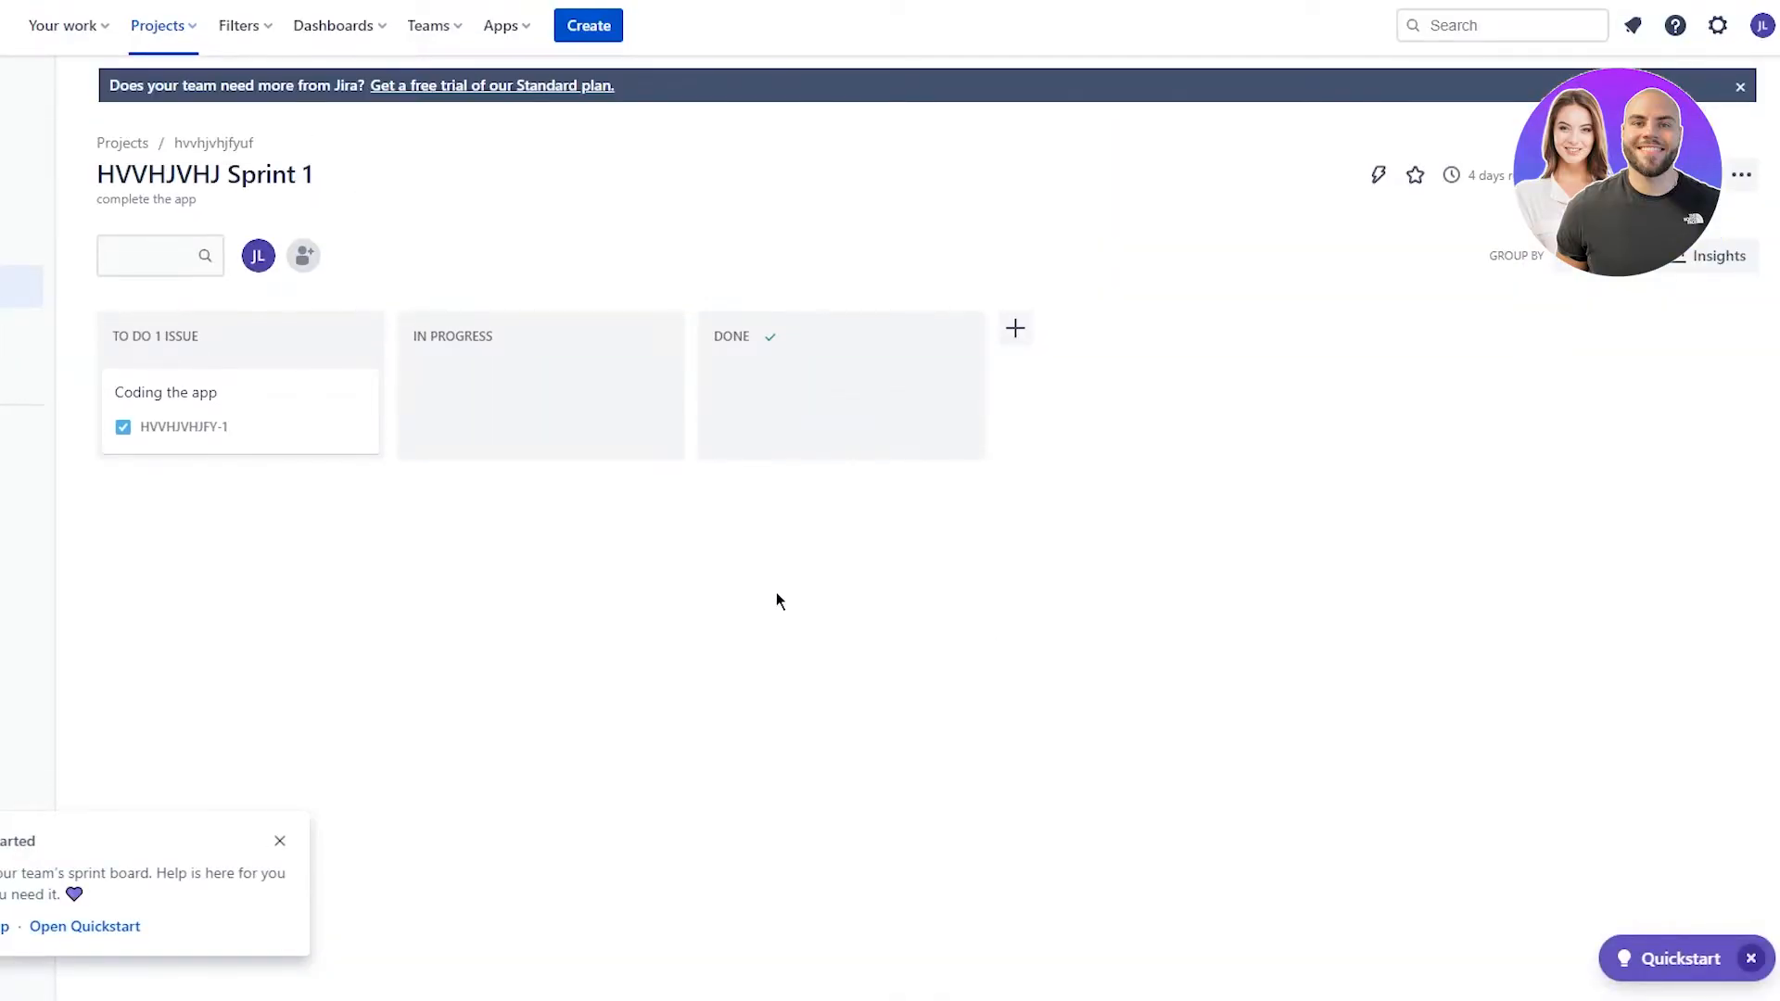
- Dismiss the getting-started notice, move the "Coding the app" card to Done and look at its card actions
click(278, 842)
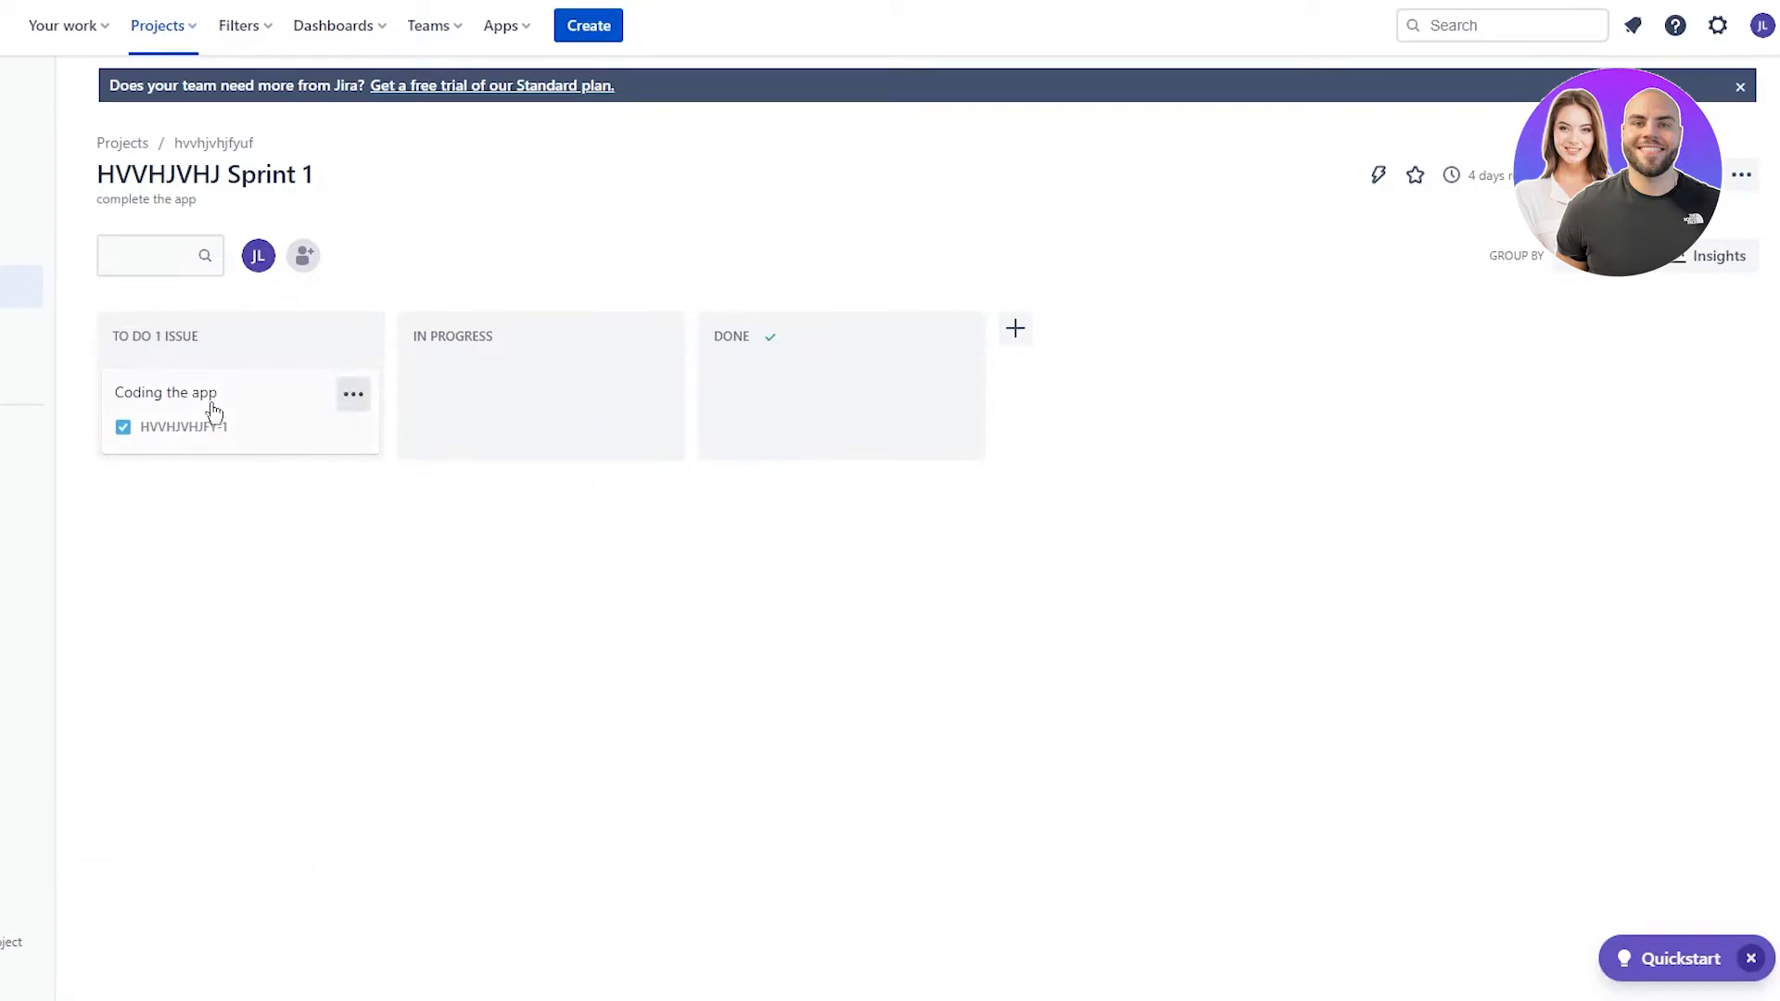
drag(222, 393, 1001, 390)
drag(545, 402, 95, 421)
drag(258, 398, 839, 397)
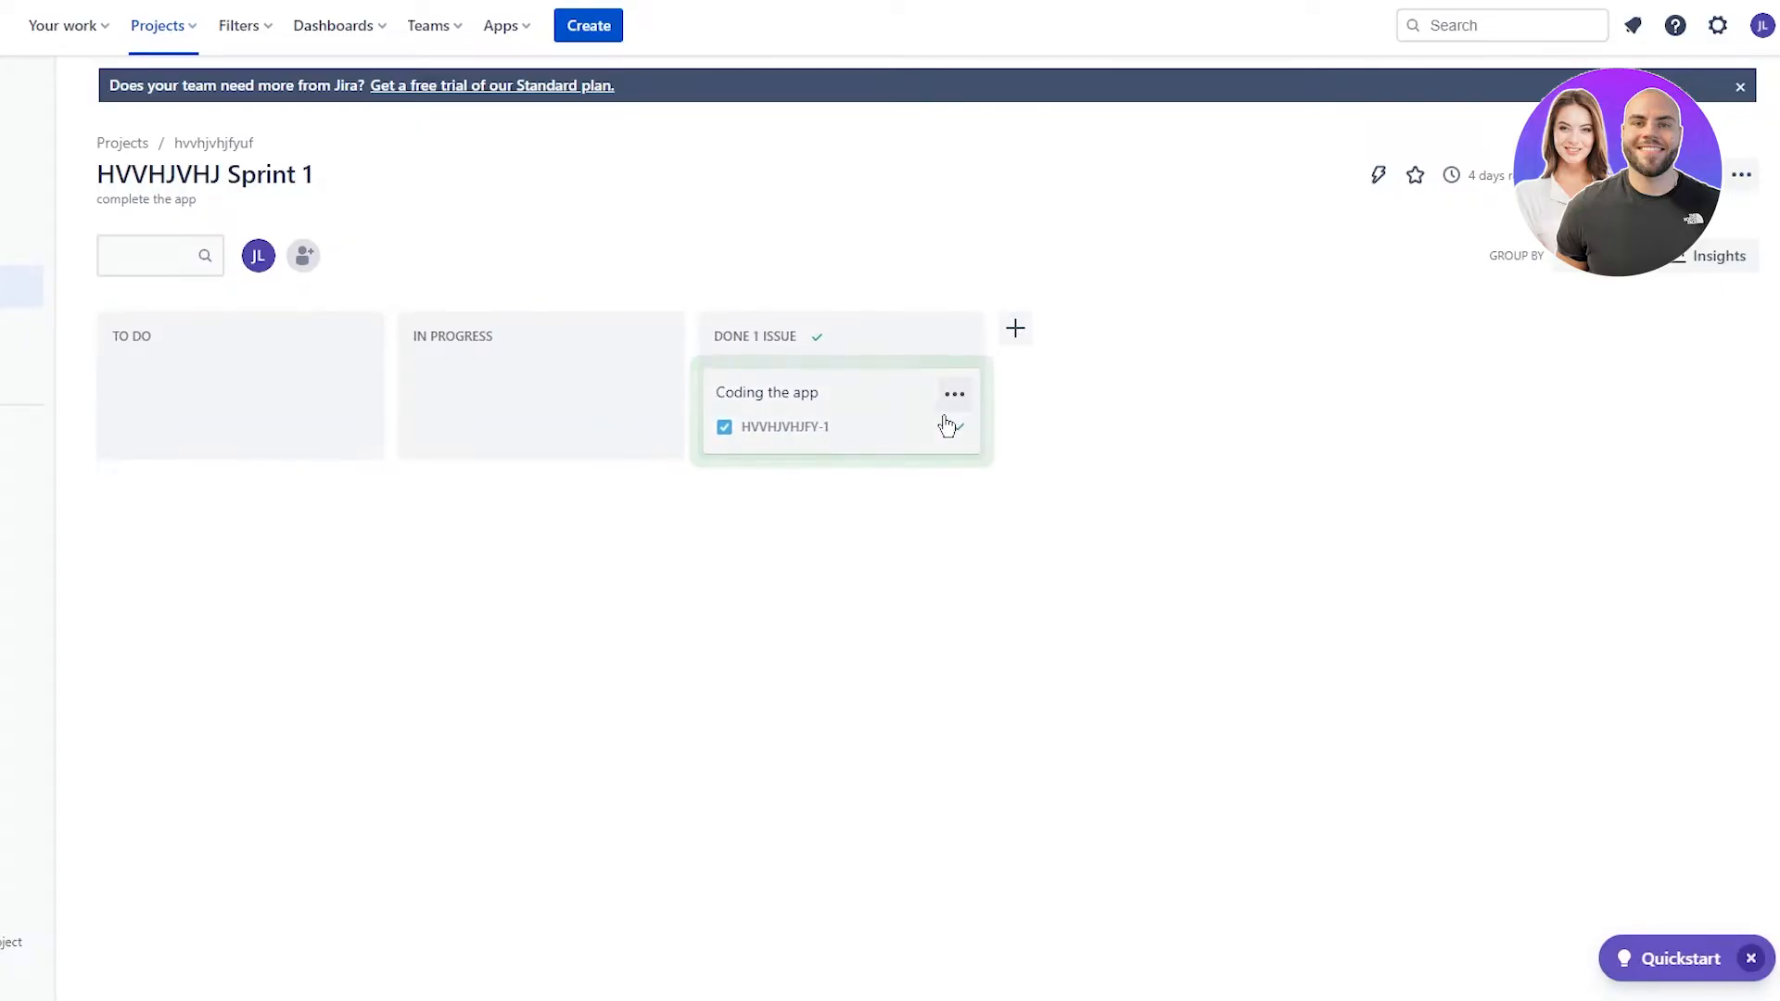
click(954, 395)
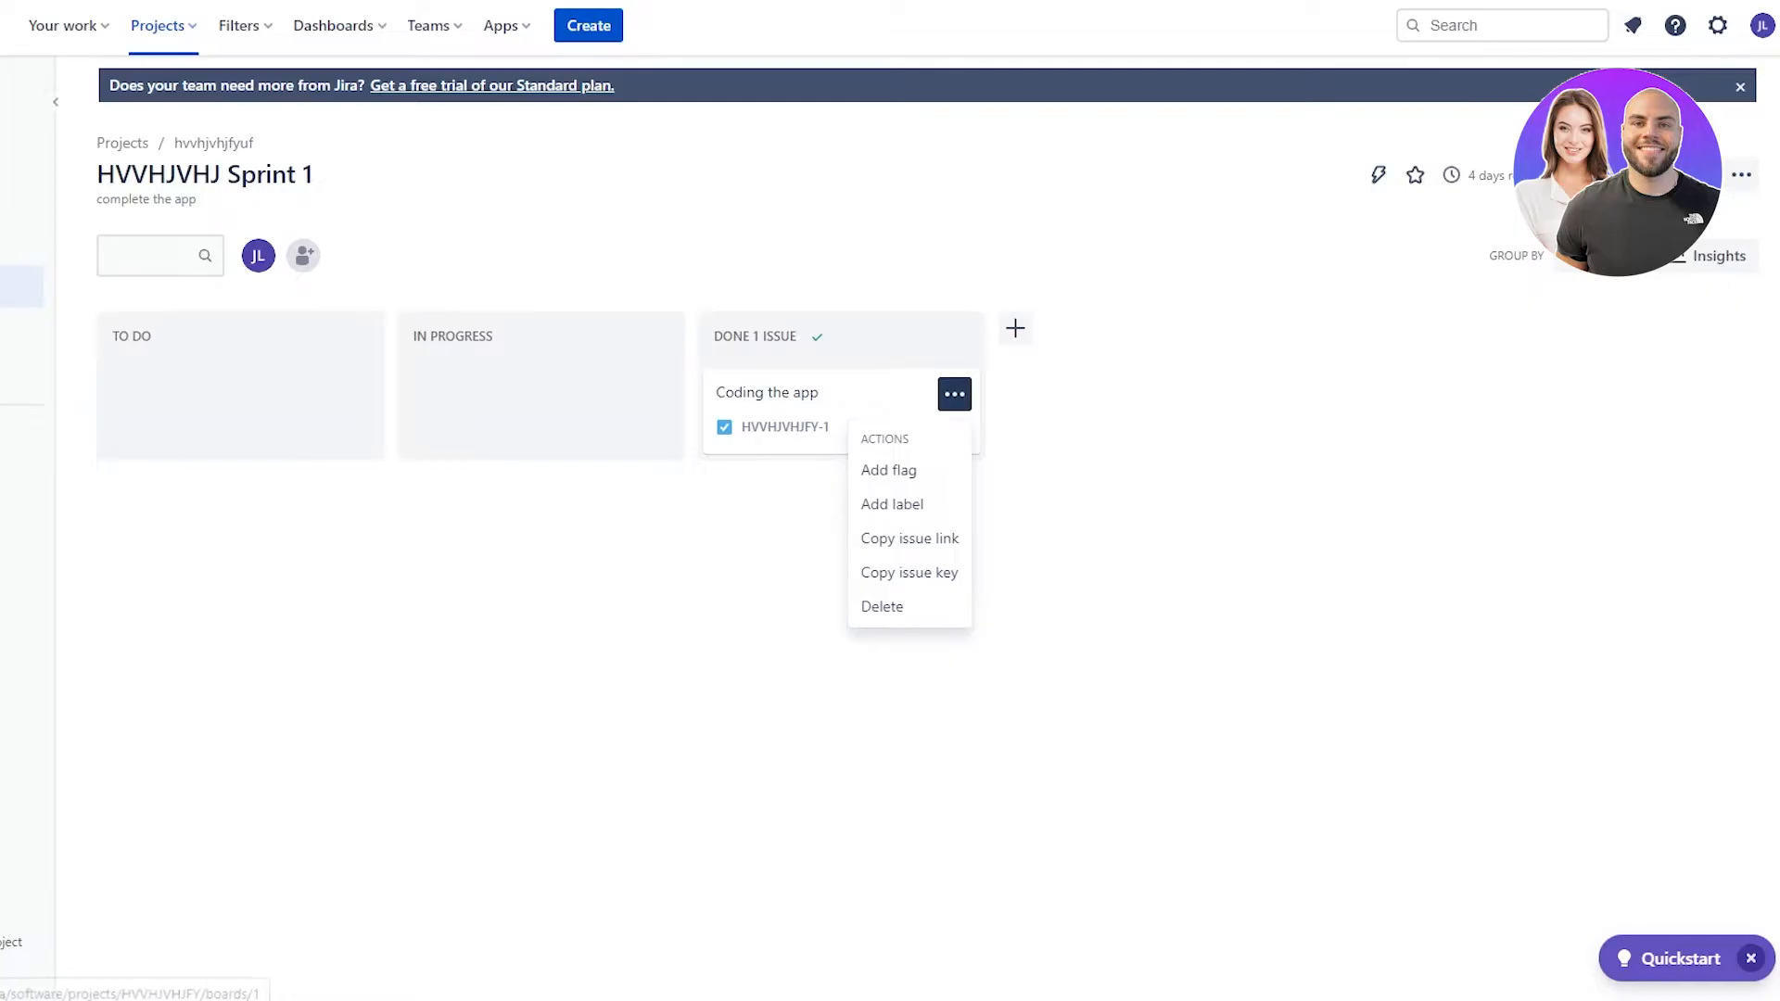
- Return to the Backlog and add the task "Developing the Mainframe" to HVVHJVHJ Sprint 1
click(21, 243)
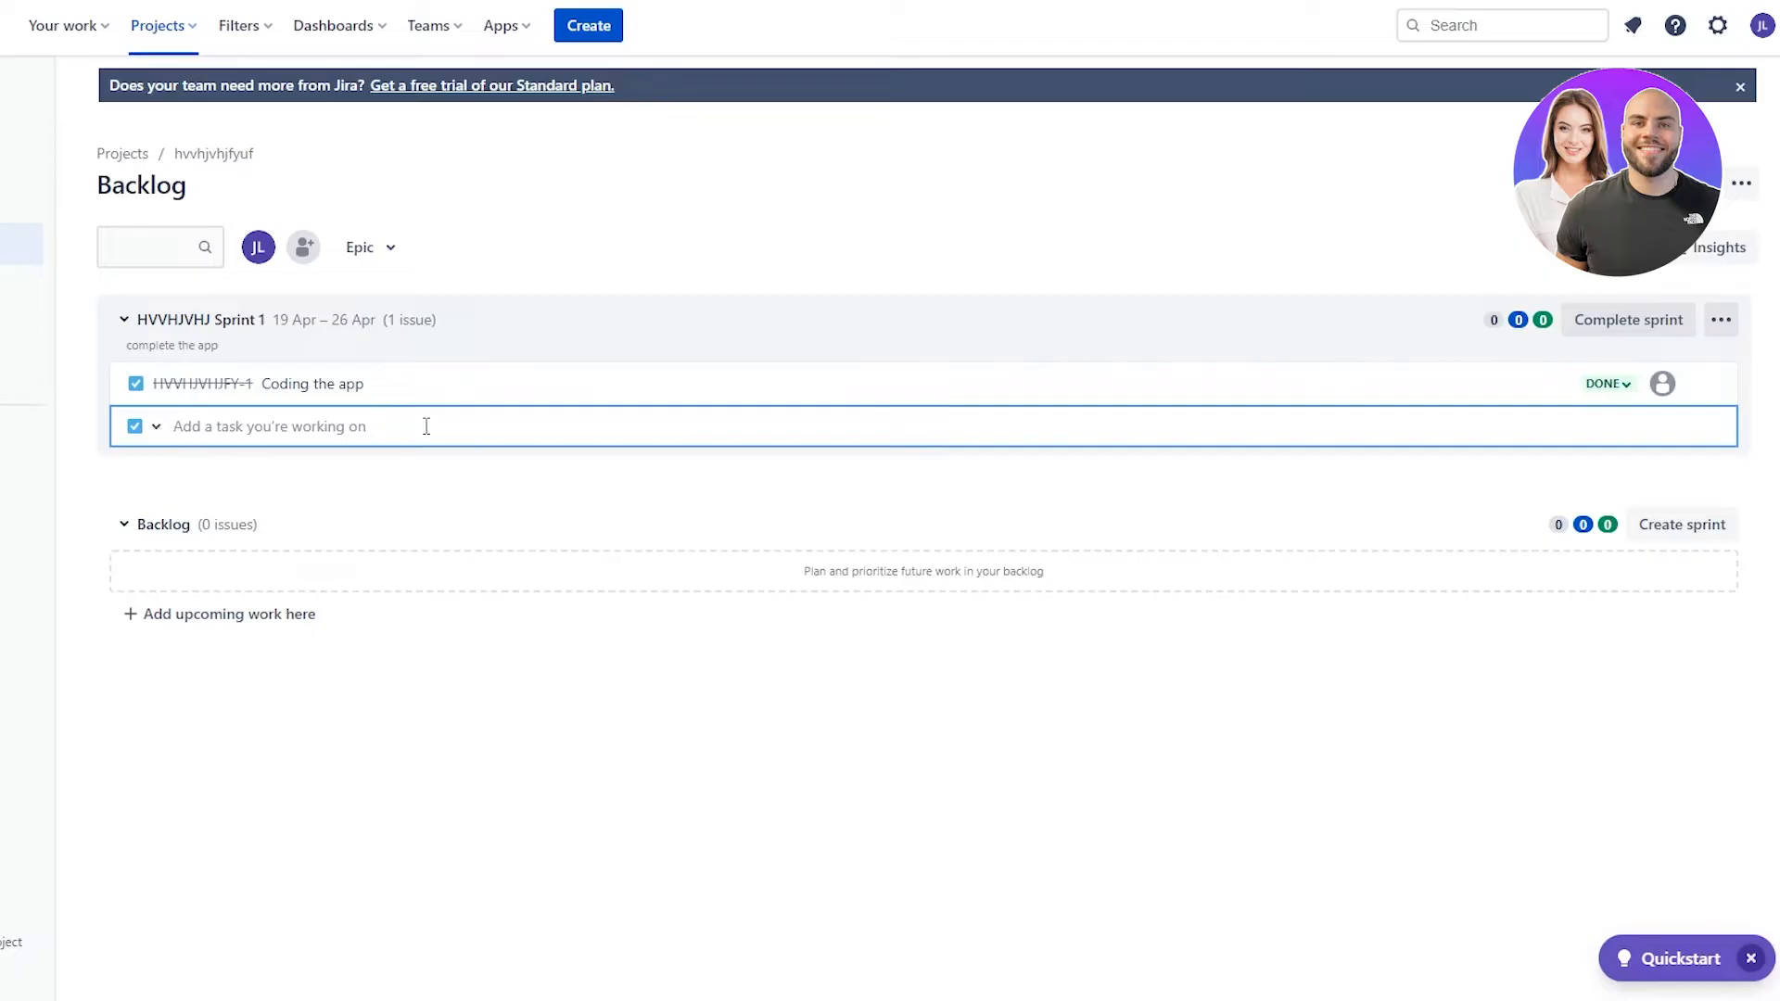
text(Developing the Mainframe)
key(Return)
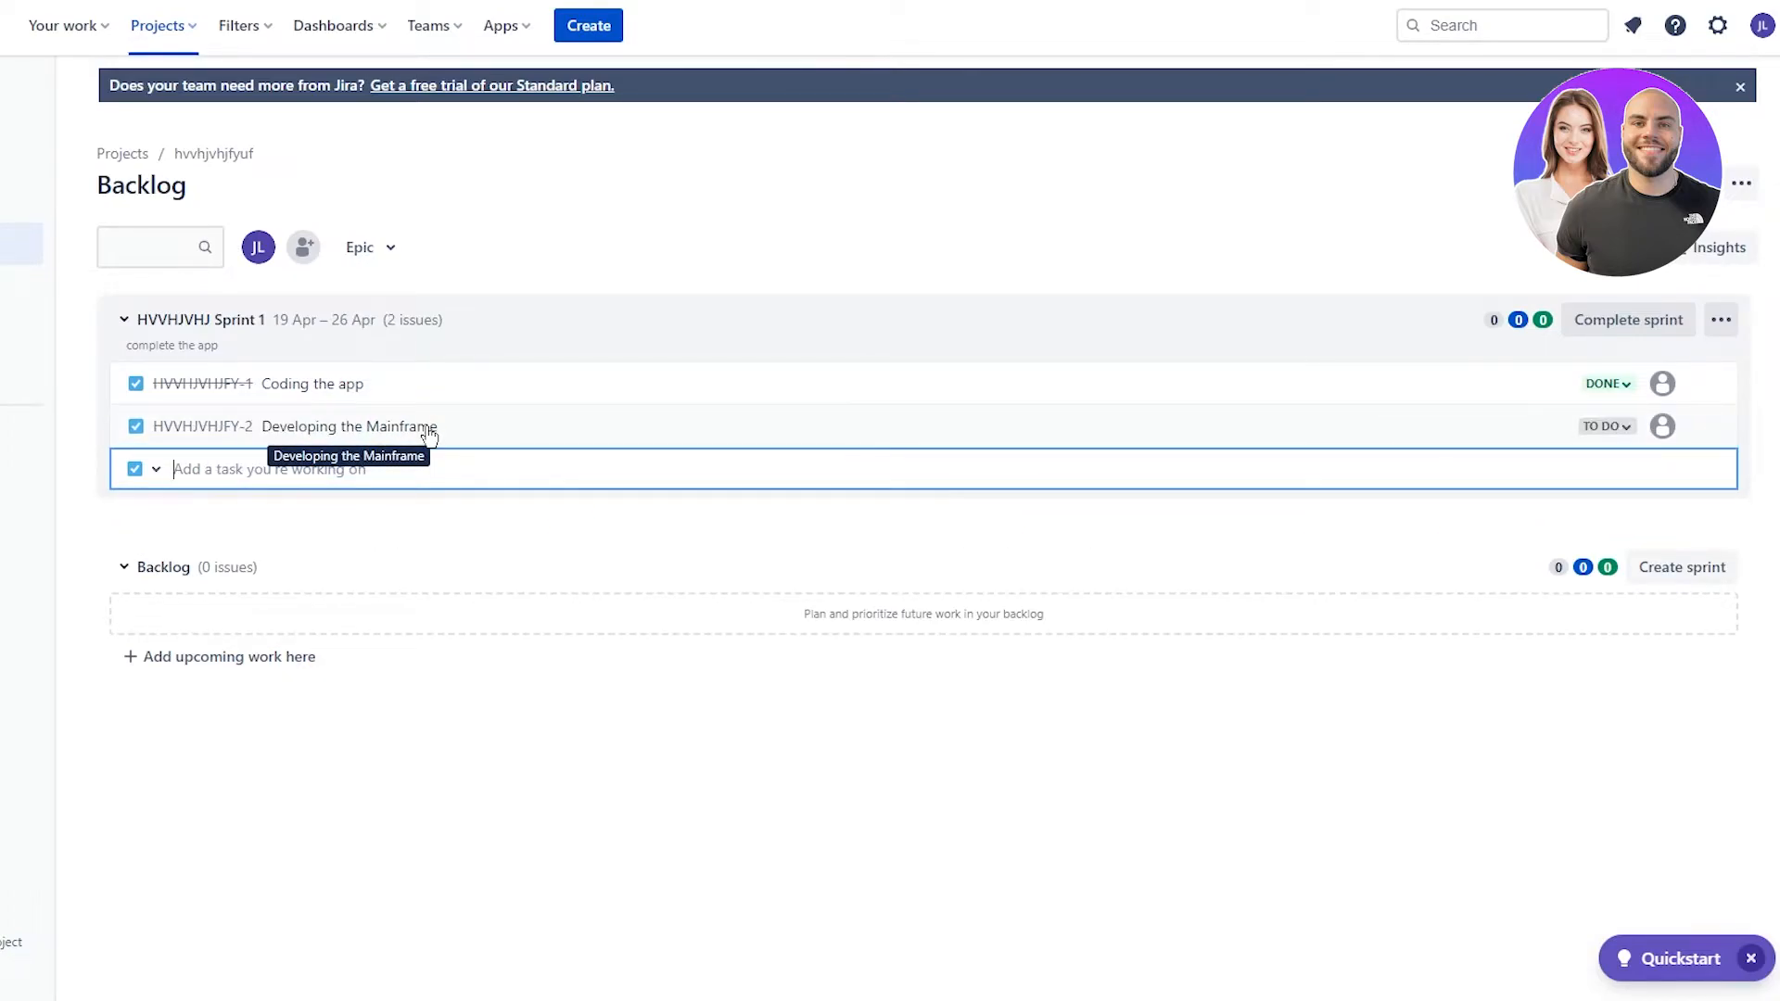
- Add another task to HVVHJVHJ Sprint 1 named "Thinking of a backup (incase first idea fails)"
text(Havin)
key(BackSpace)
key(BackSpace)
key(BackSpace)
key(BackSpace)
key(BackSpace)
text(Thinking of )
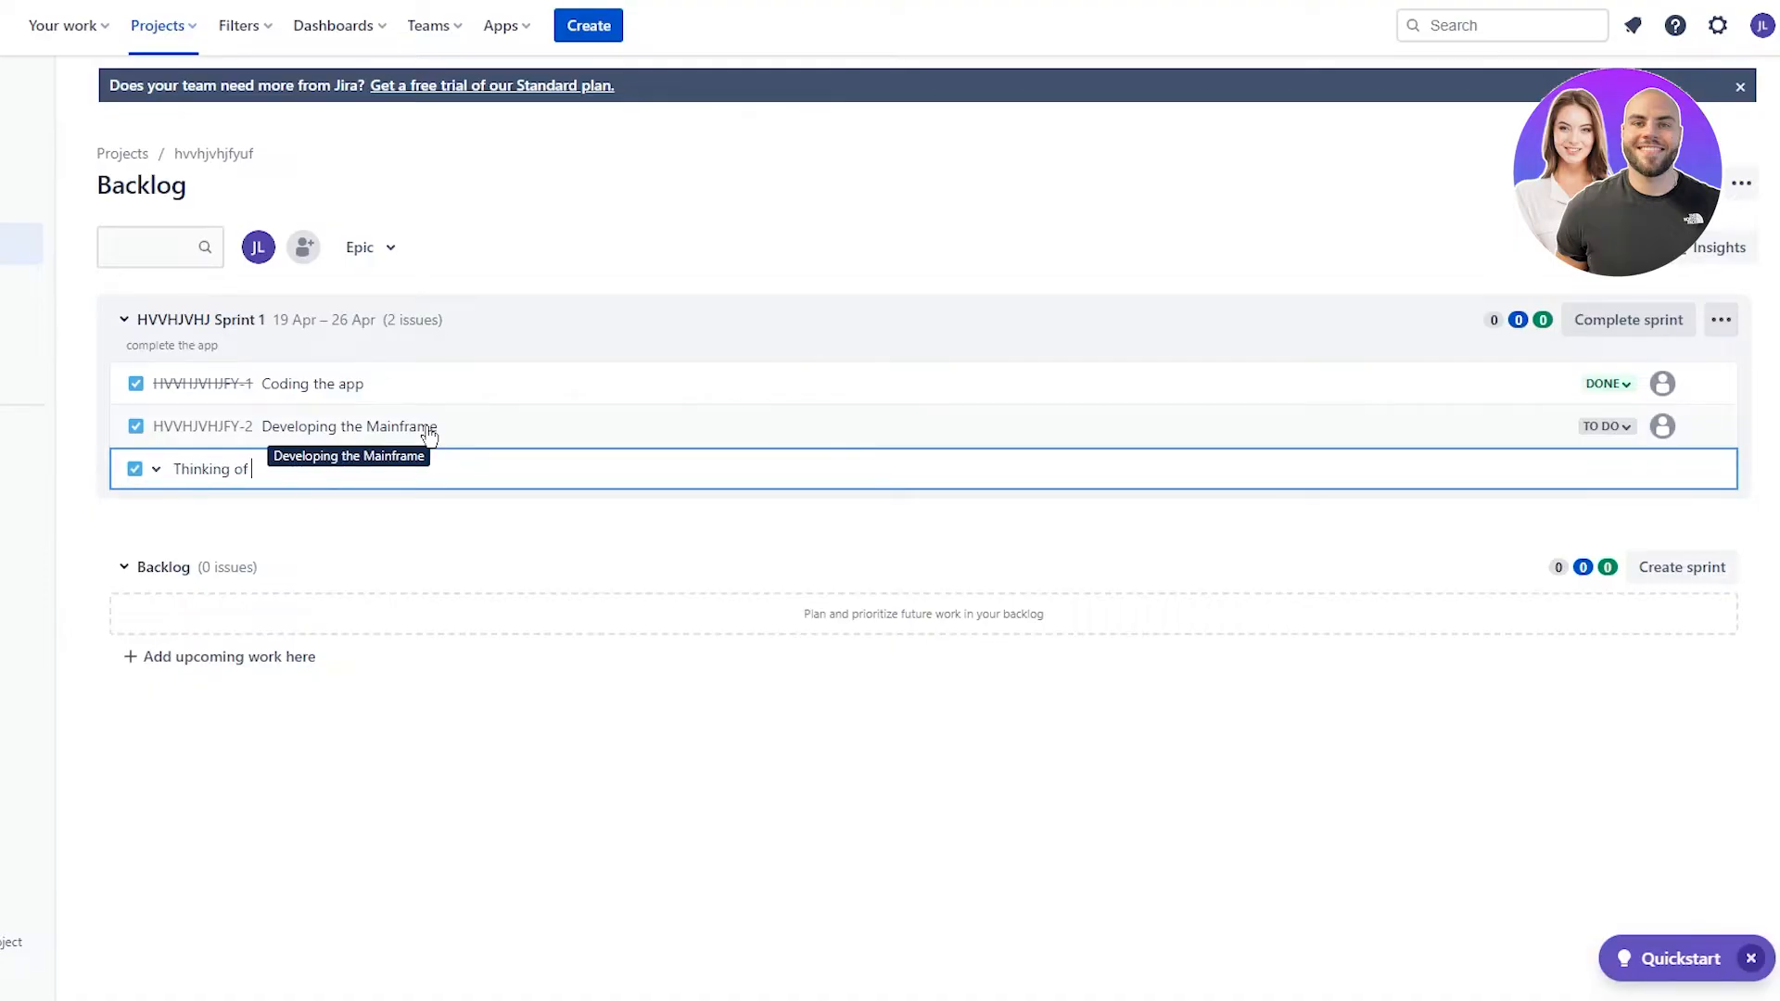
text(a backup (incase first idea fails))
click(604, 506)
click(524, 473)
click(521, 518)
click(477, 461)
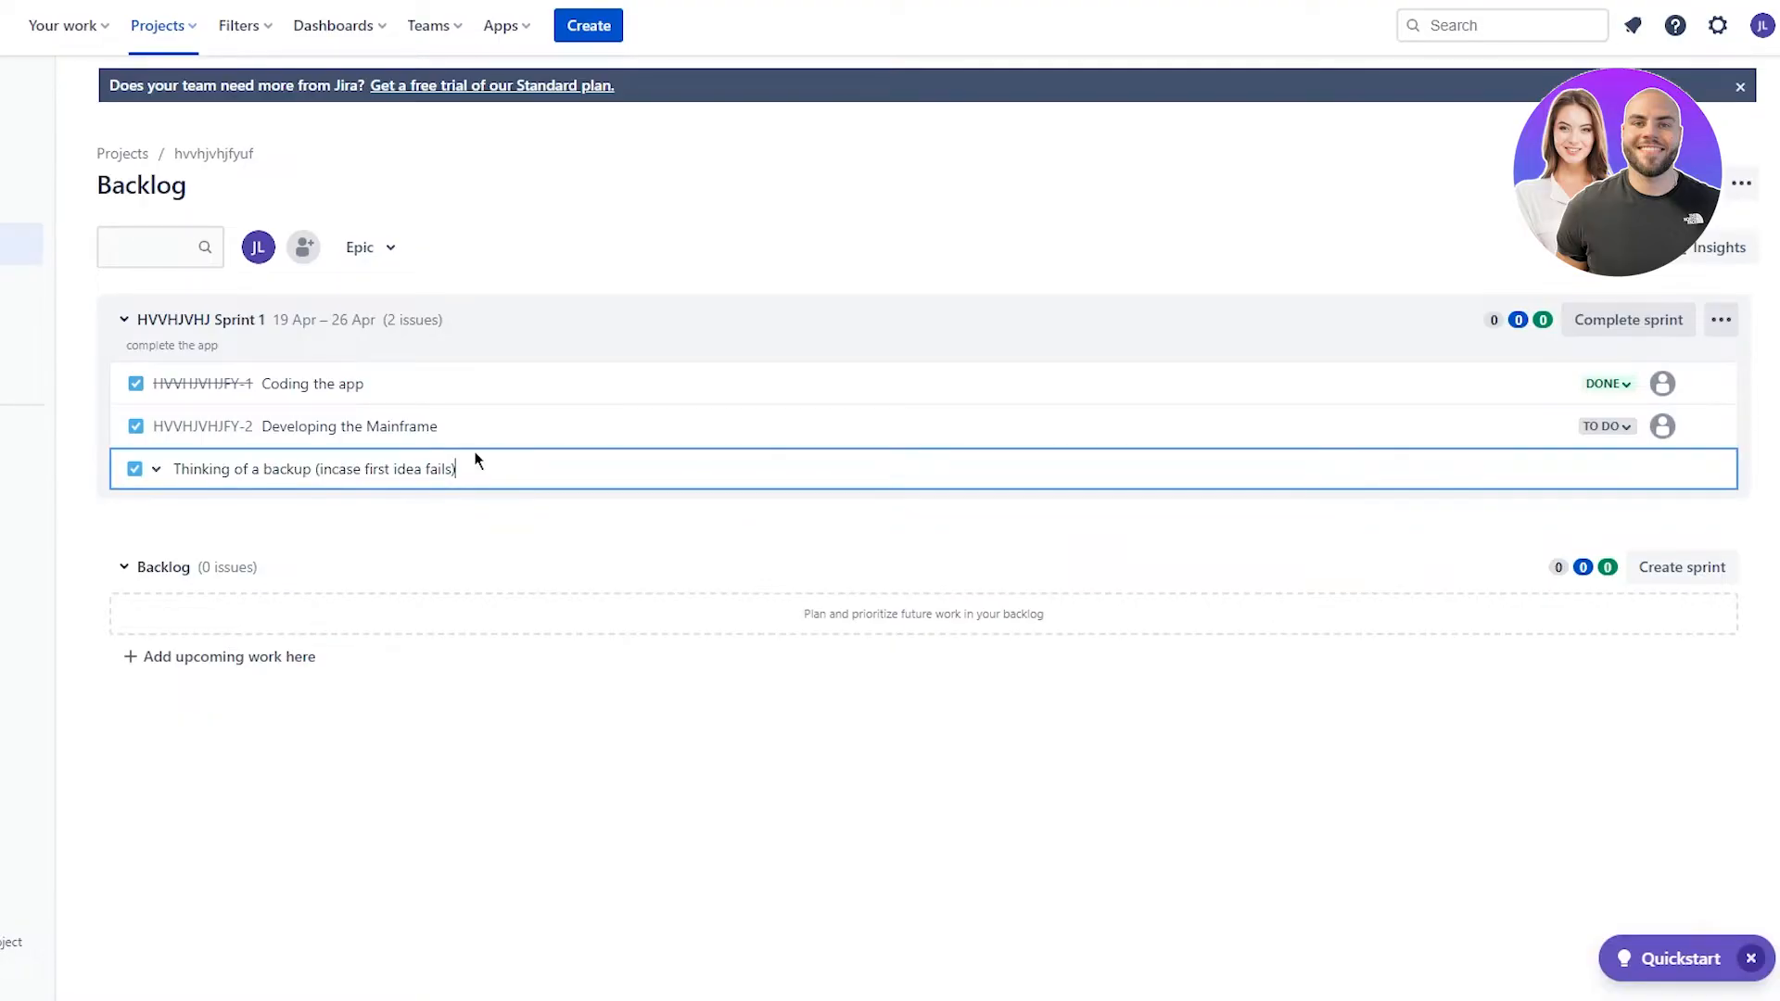
key(Return)
click(771, 206)
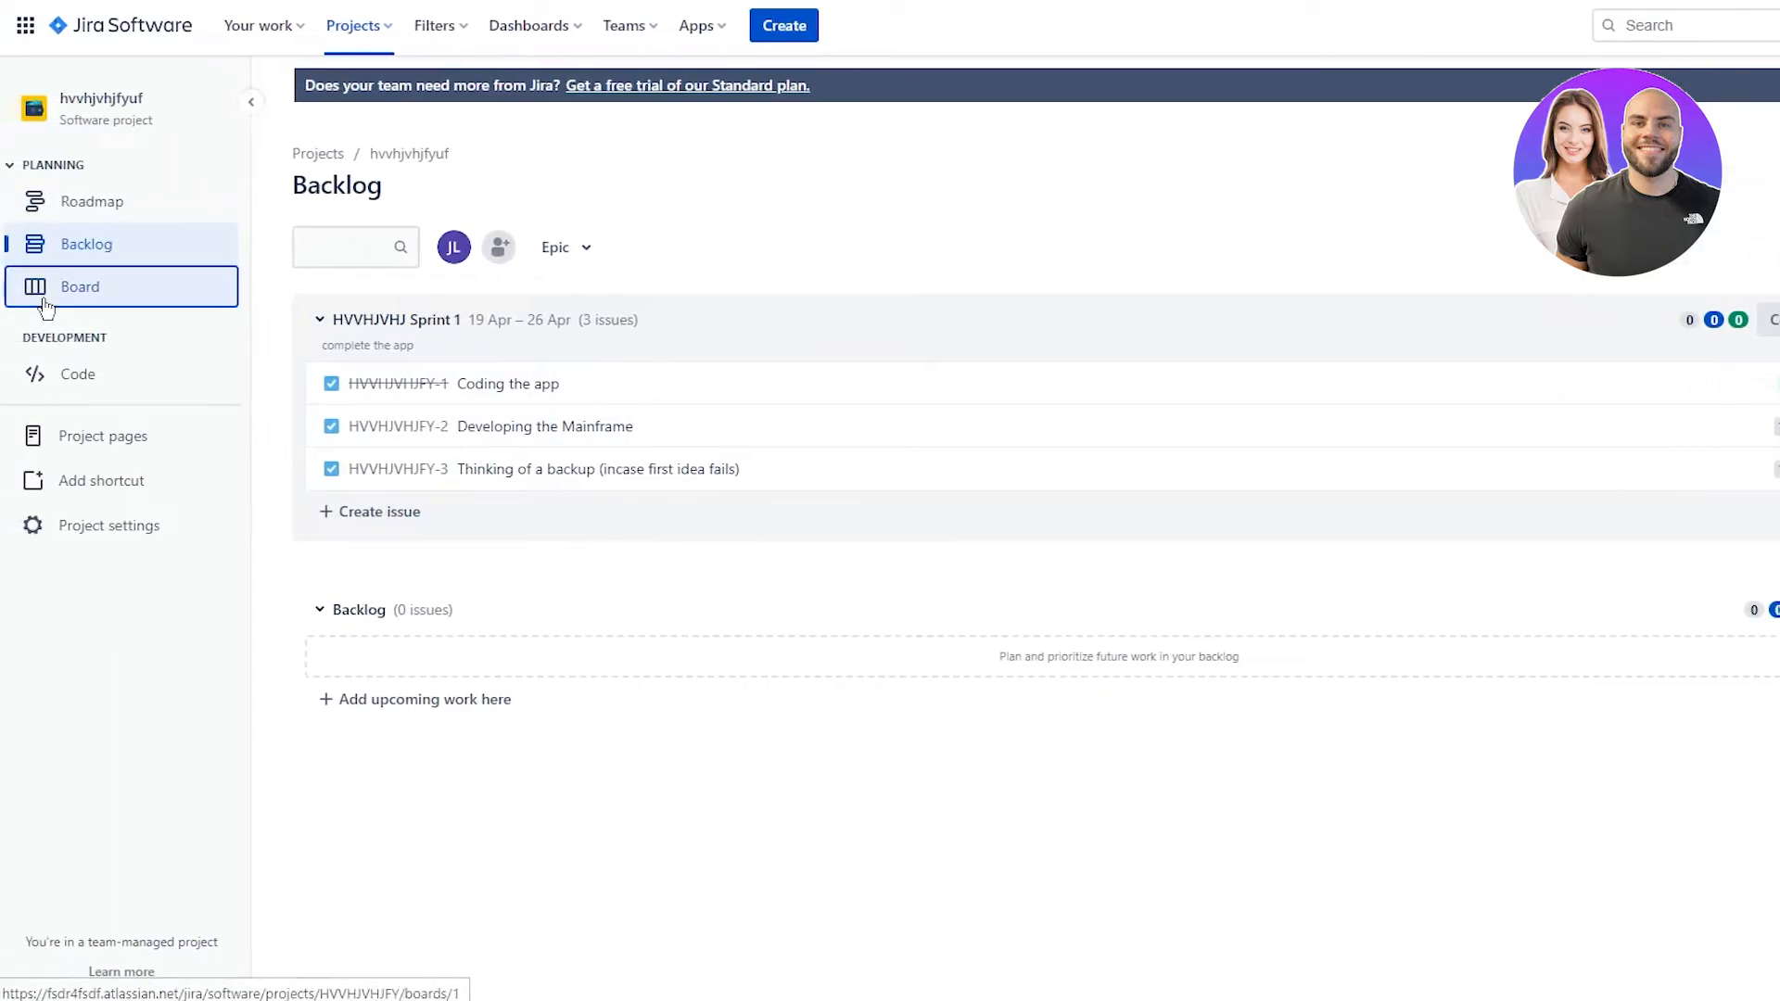
- On the Board, place "Coding the app" in To Do and the other two tasks in In Progress
click(47, 306)
drag(993, 433, 733, 422)
drag(532, 417, 797, 483)
drag(788, 408, 512, 414)
- Open the "Coding the app" issue's details and look at its automation actions
click(502, 417)
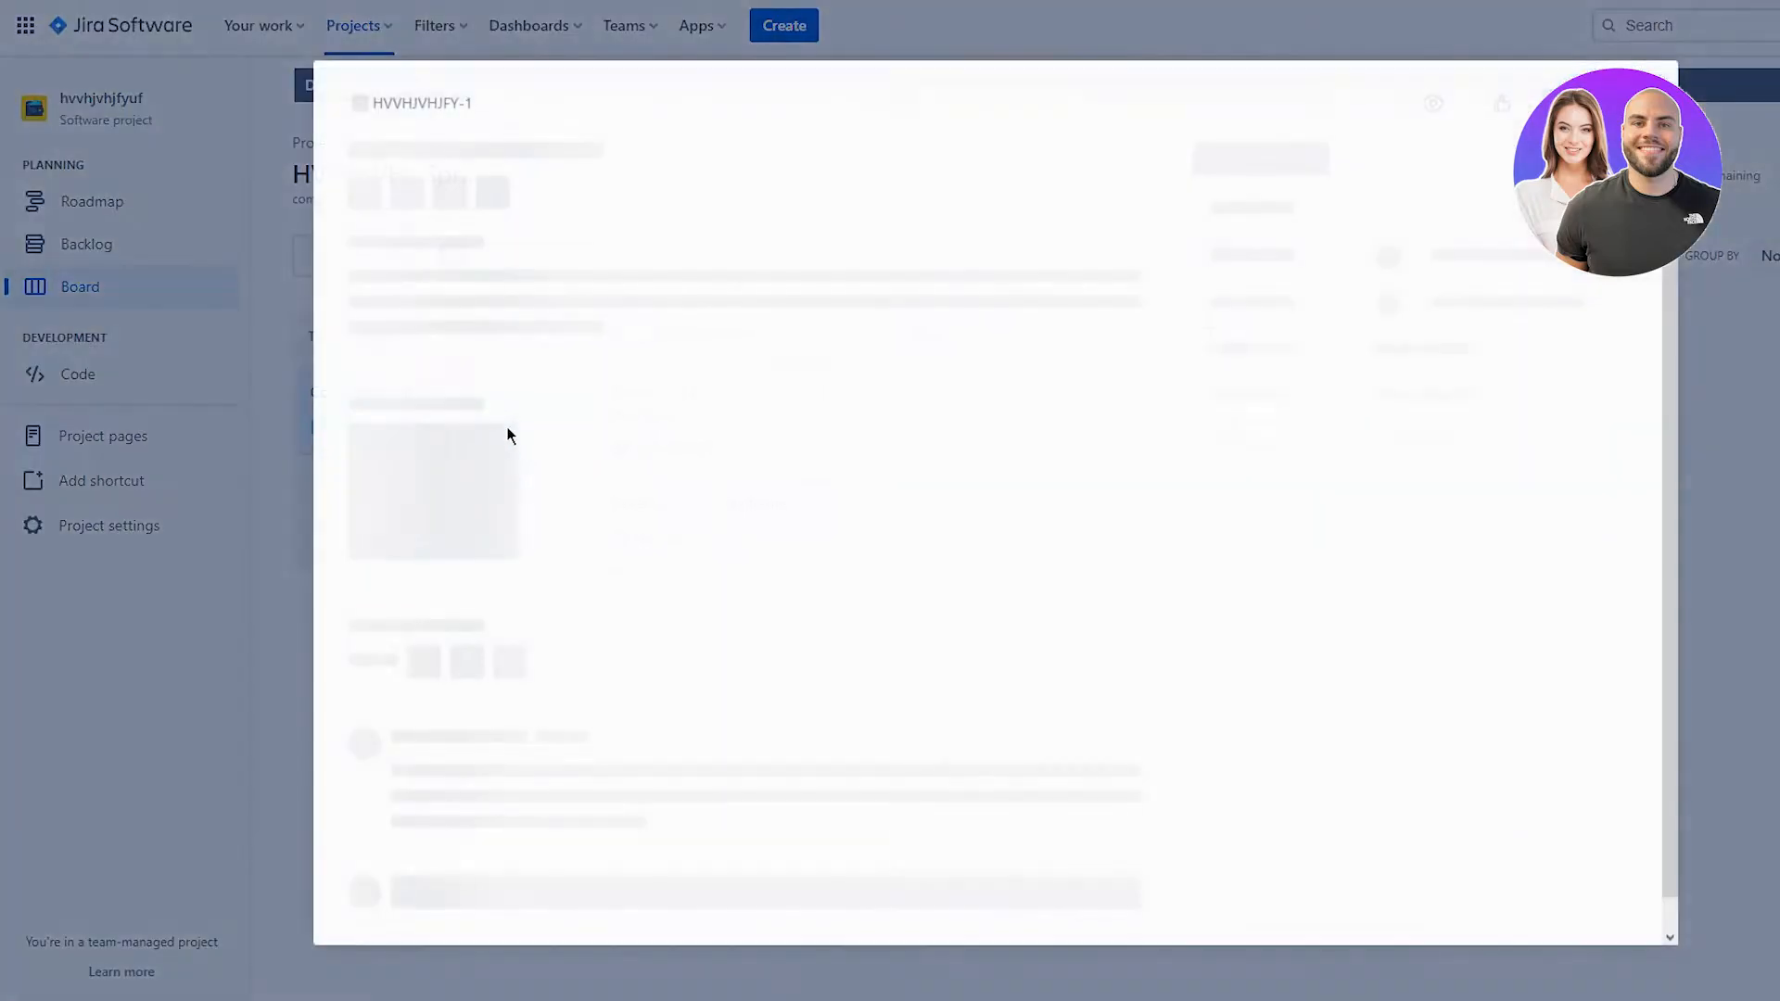
click(1691, 557)
click(453, 443)
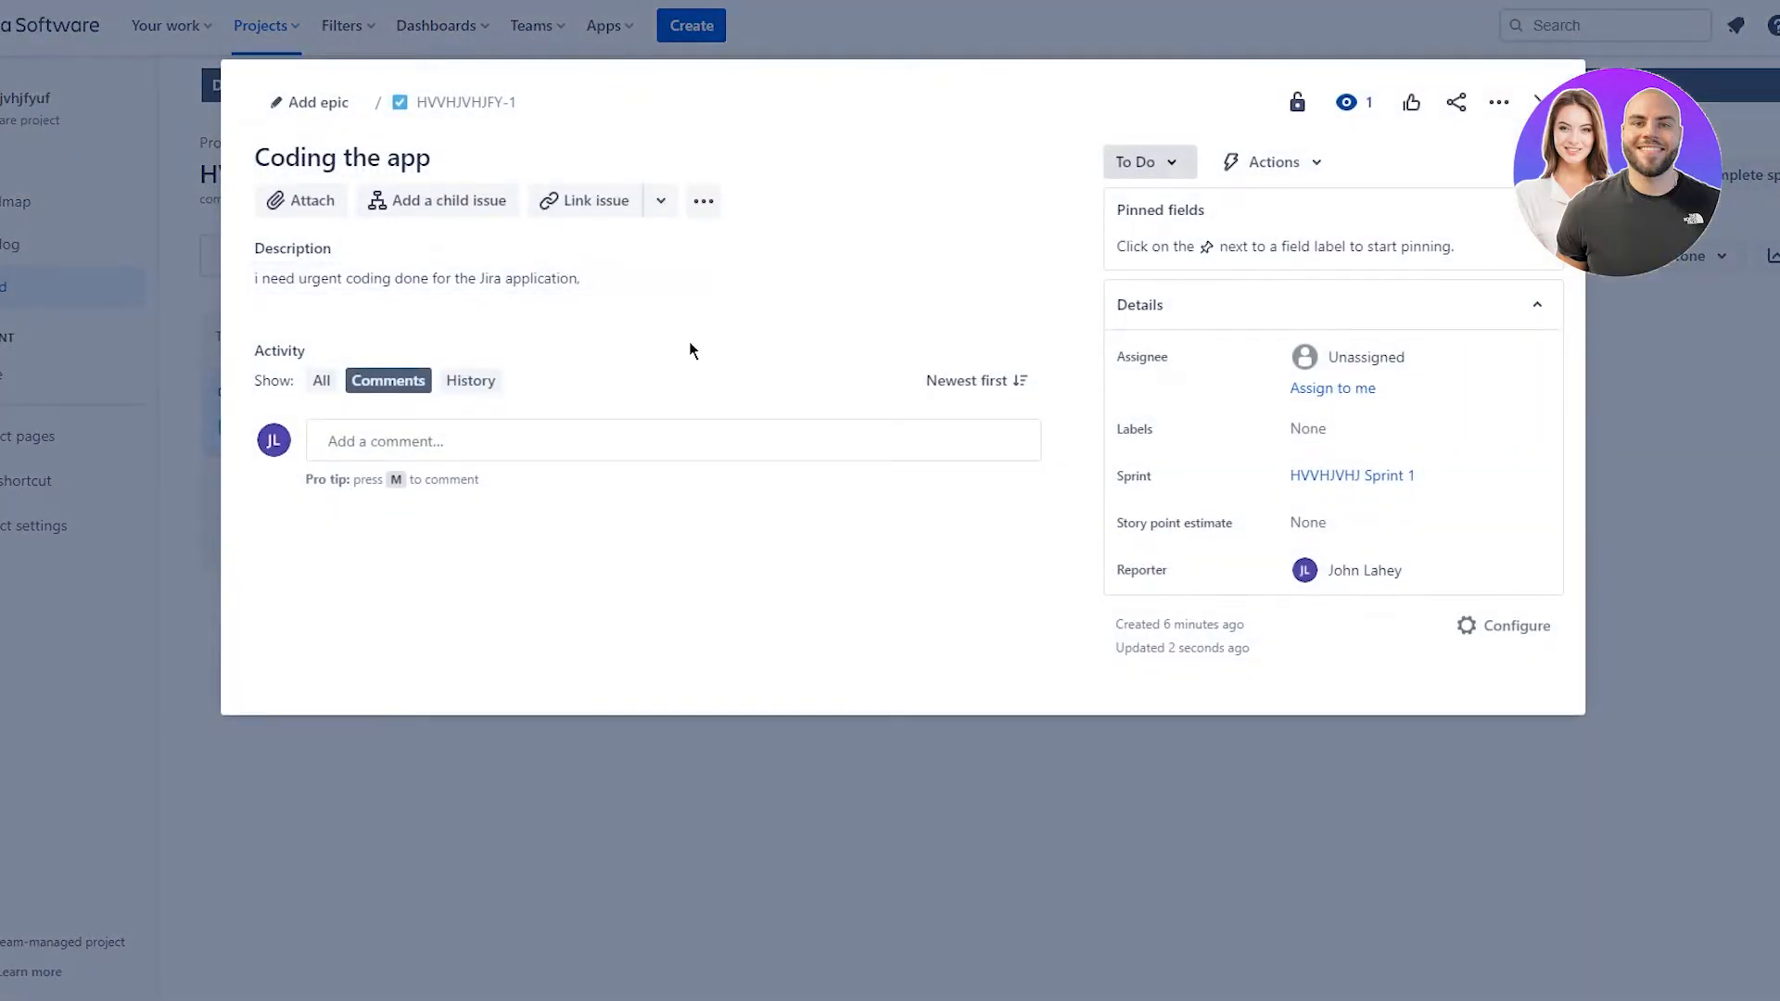
click(1272, 161)
click(1272, 161)
- Look at the issue's child issue and linked issue forms, checking the available link types without adding anything
click(459, 201)
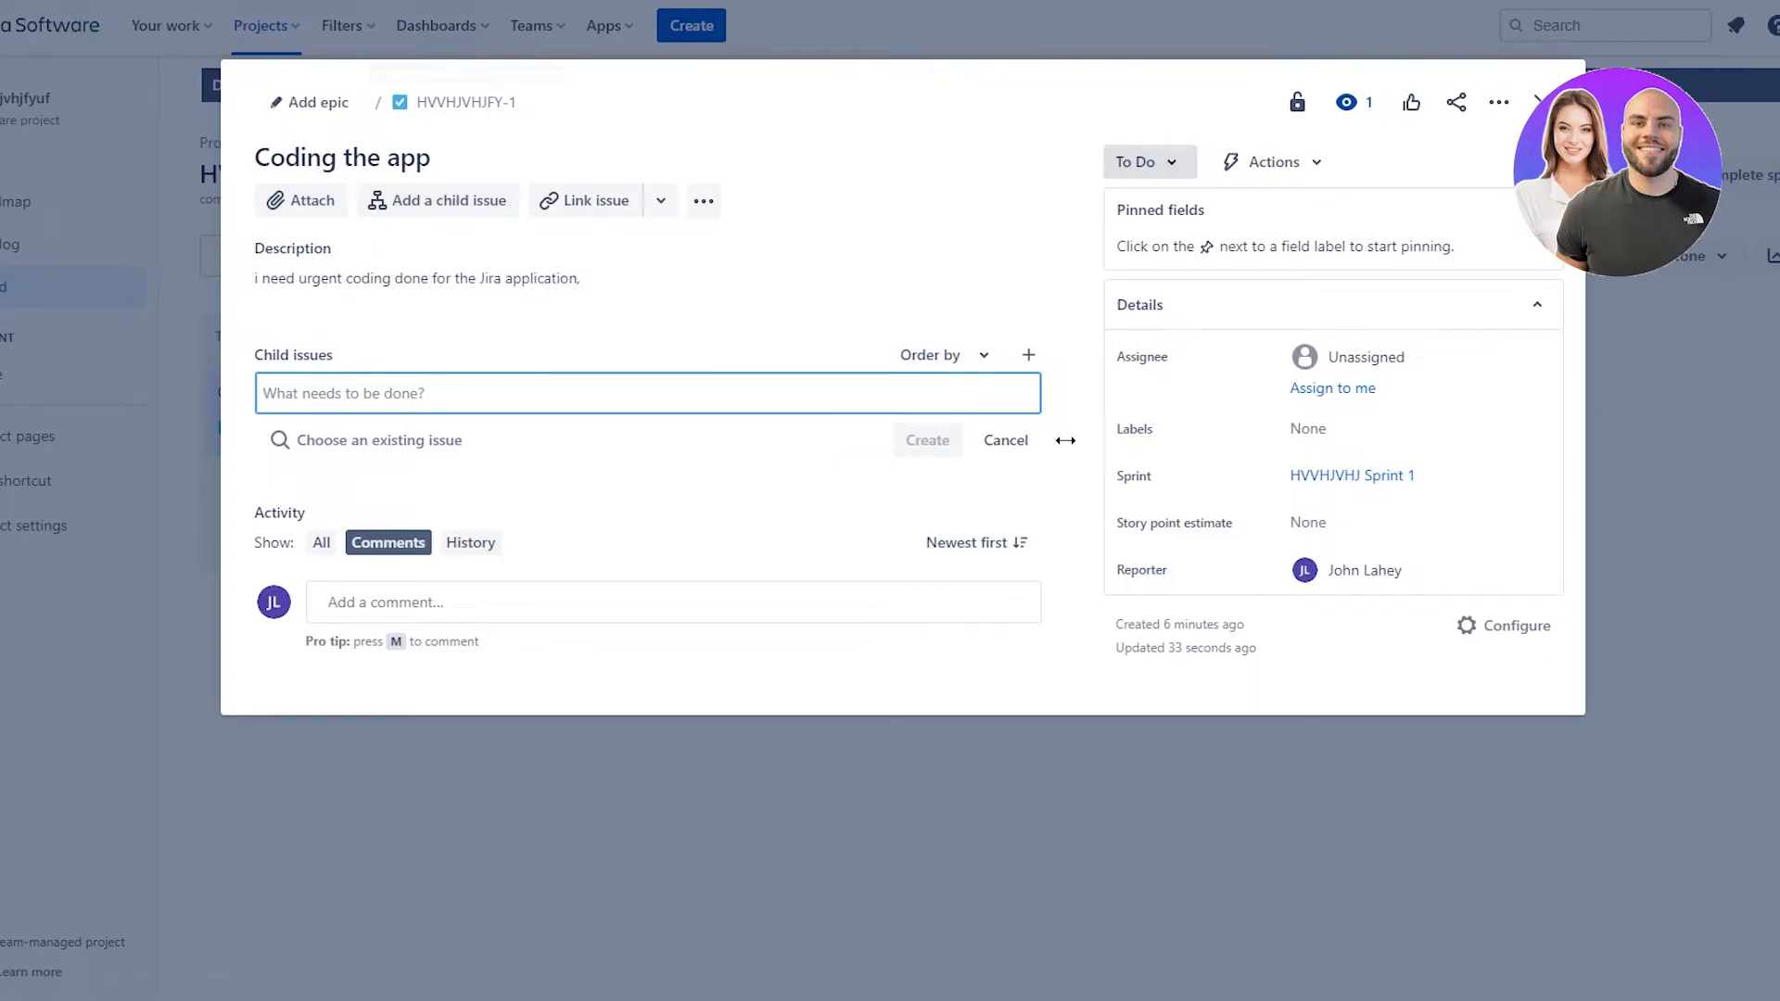
click(614, 204)
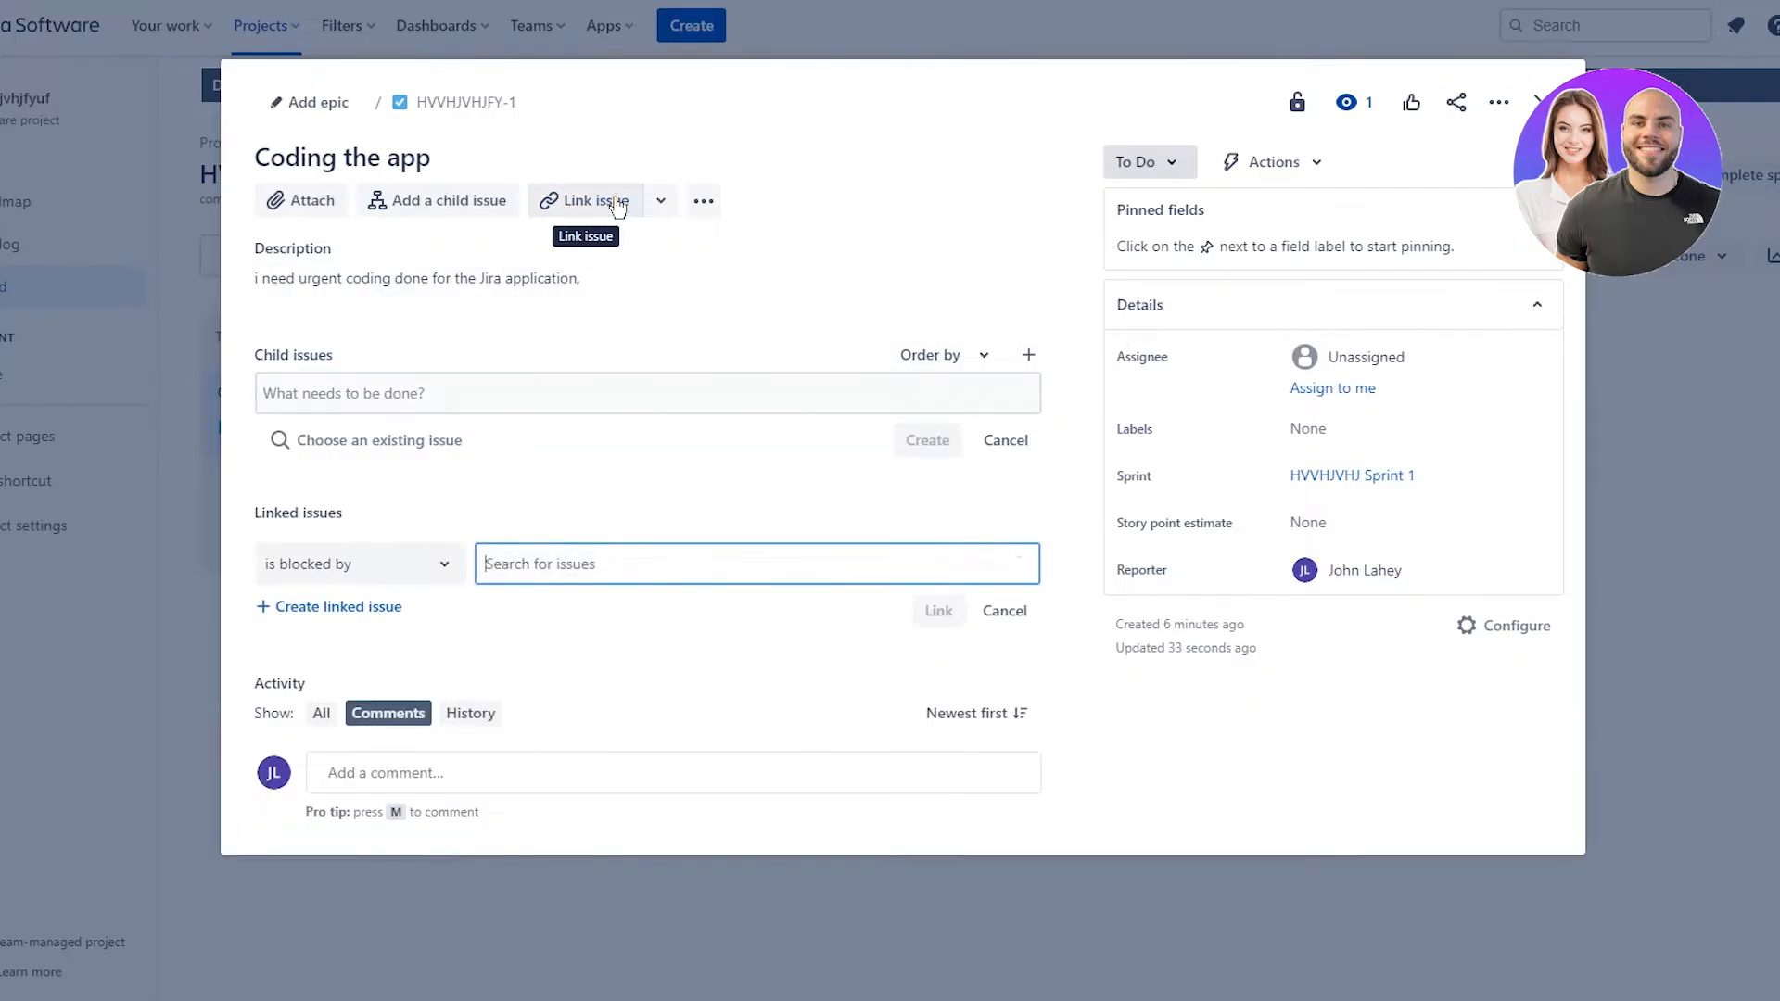
click(408, 580)
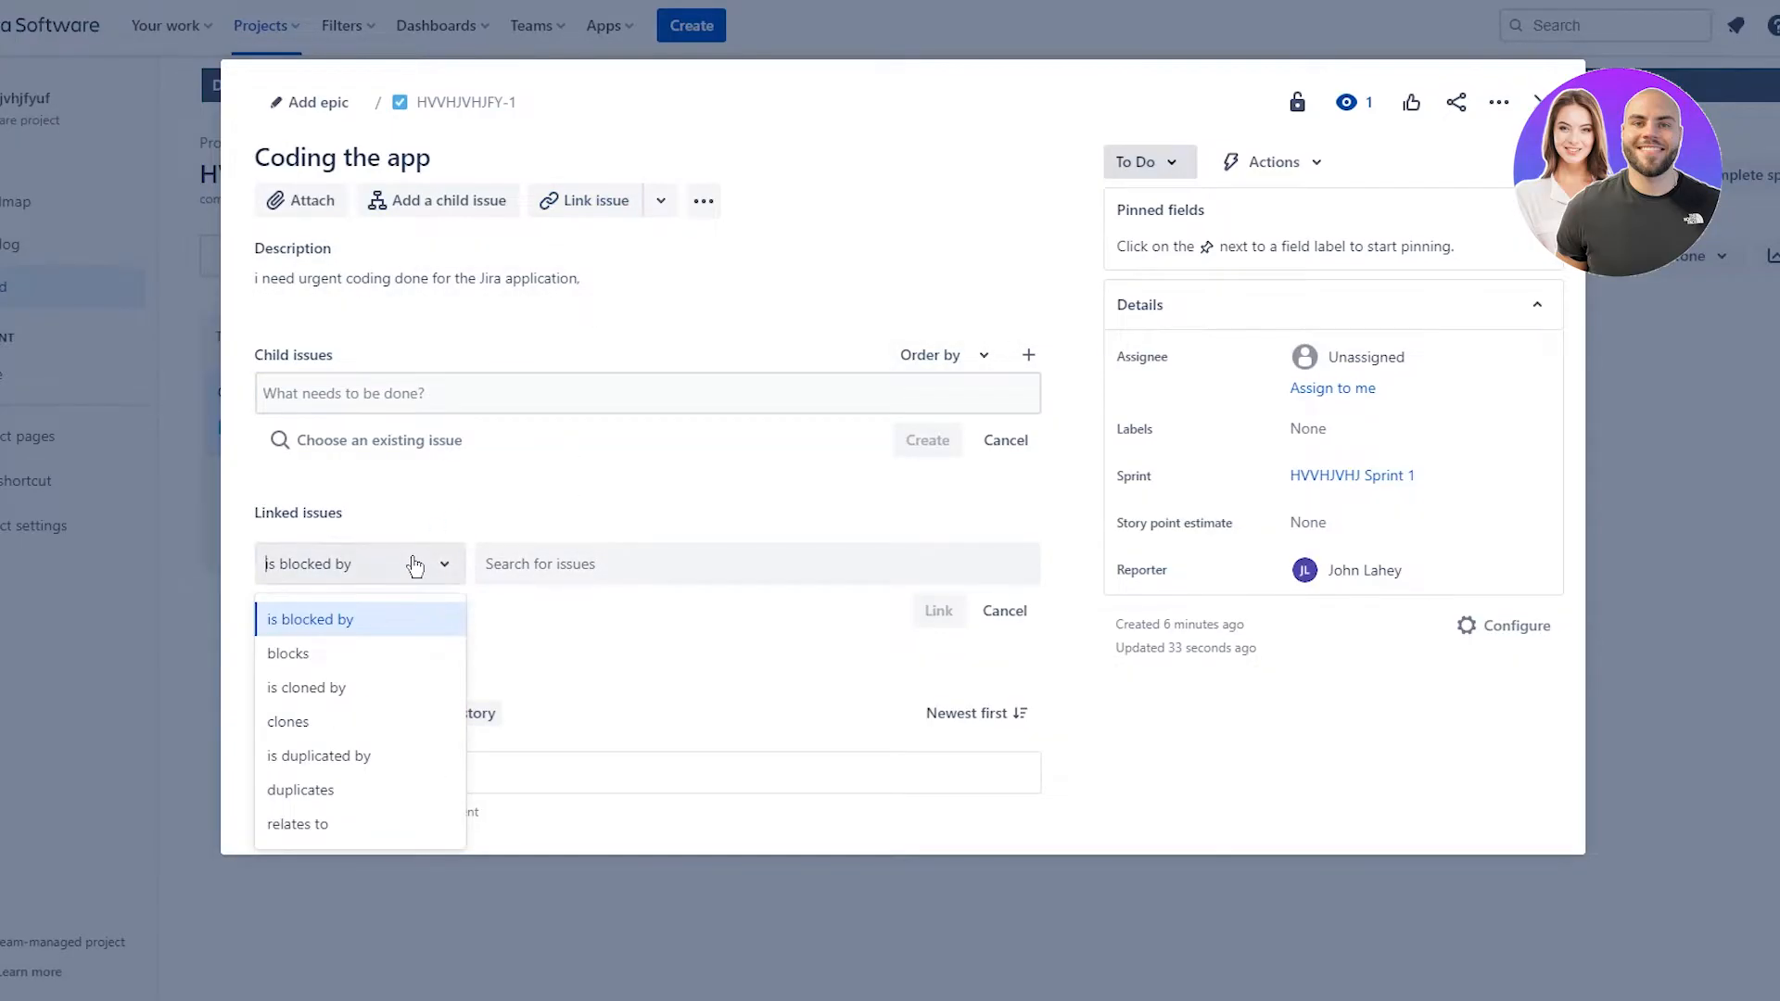
click(564, 576)
click(429, 562)
click(529, 526)
- Check the option for adding apps to the issue and its available status transitions, leaving the status as is
click(703, 200)
click(703, 201)
click(703, 200)
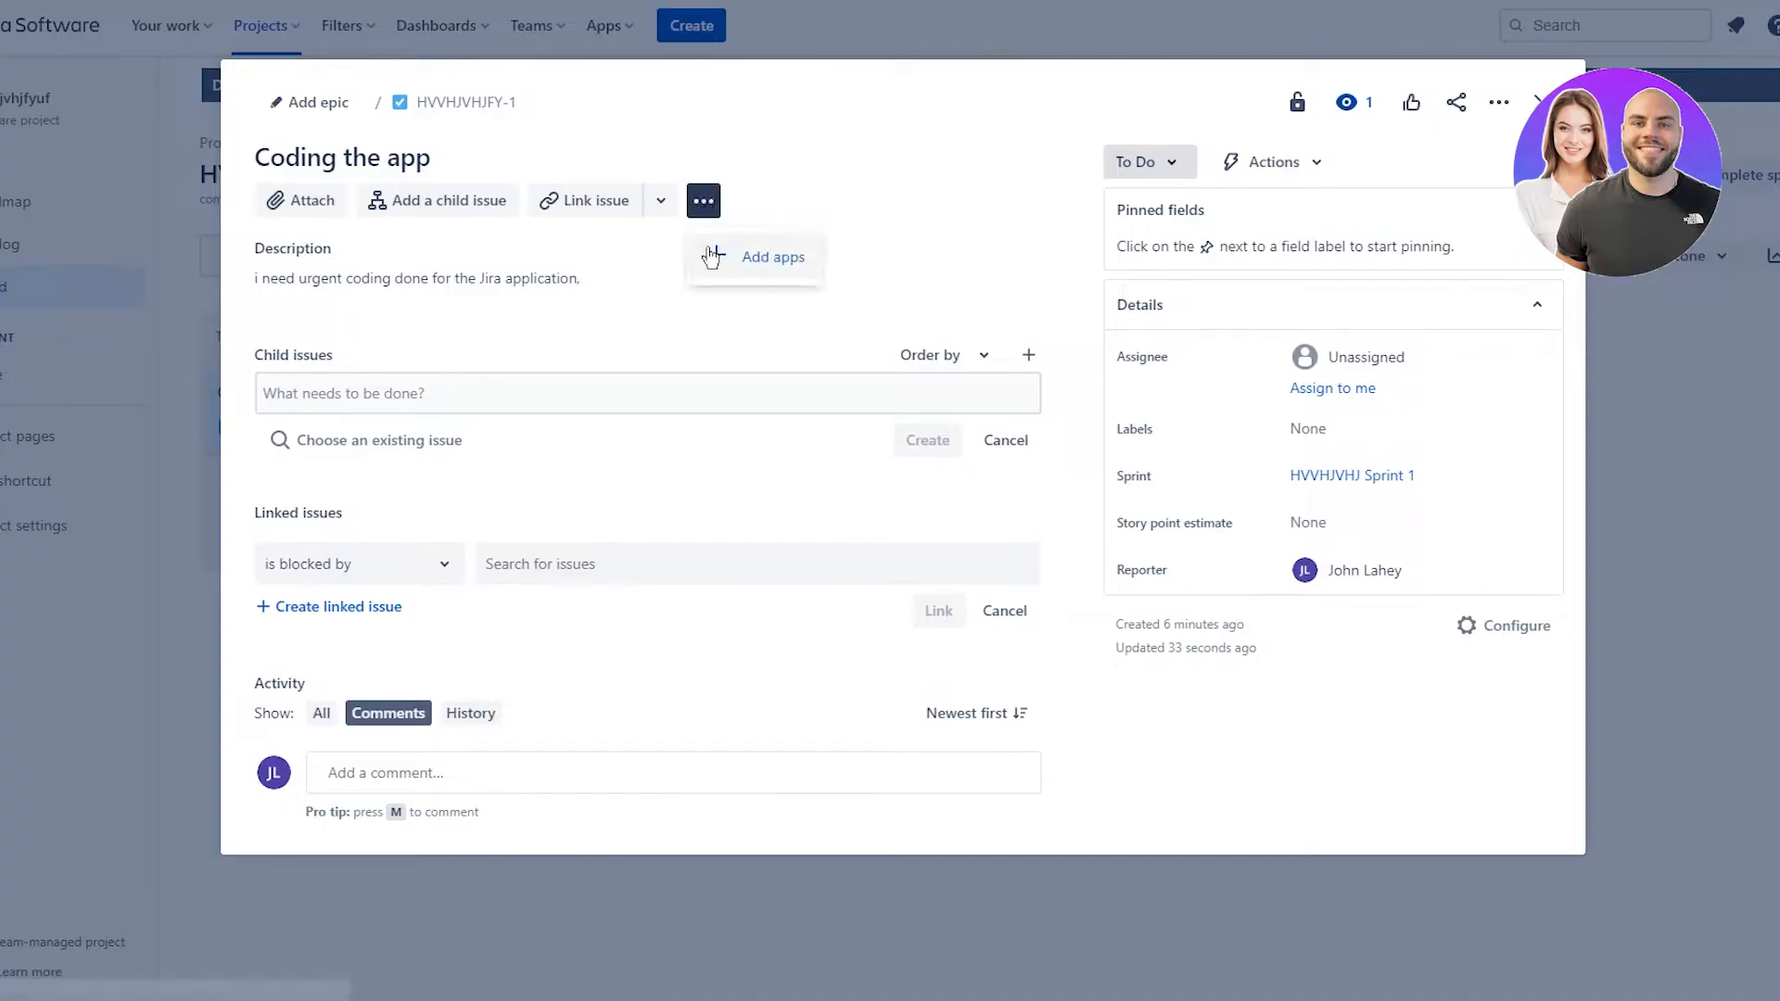
click(714, 257)
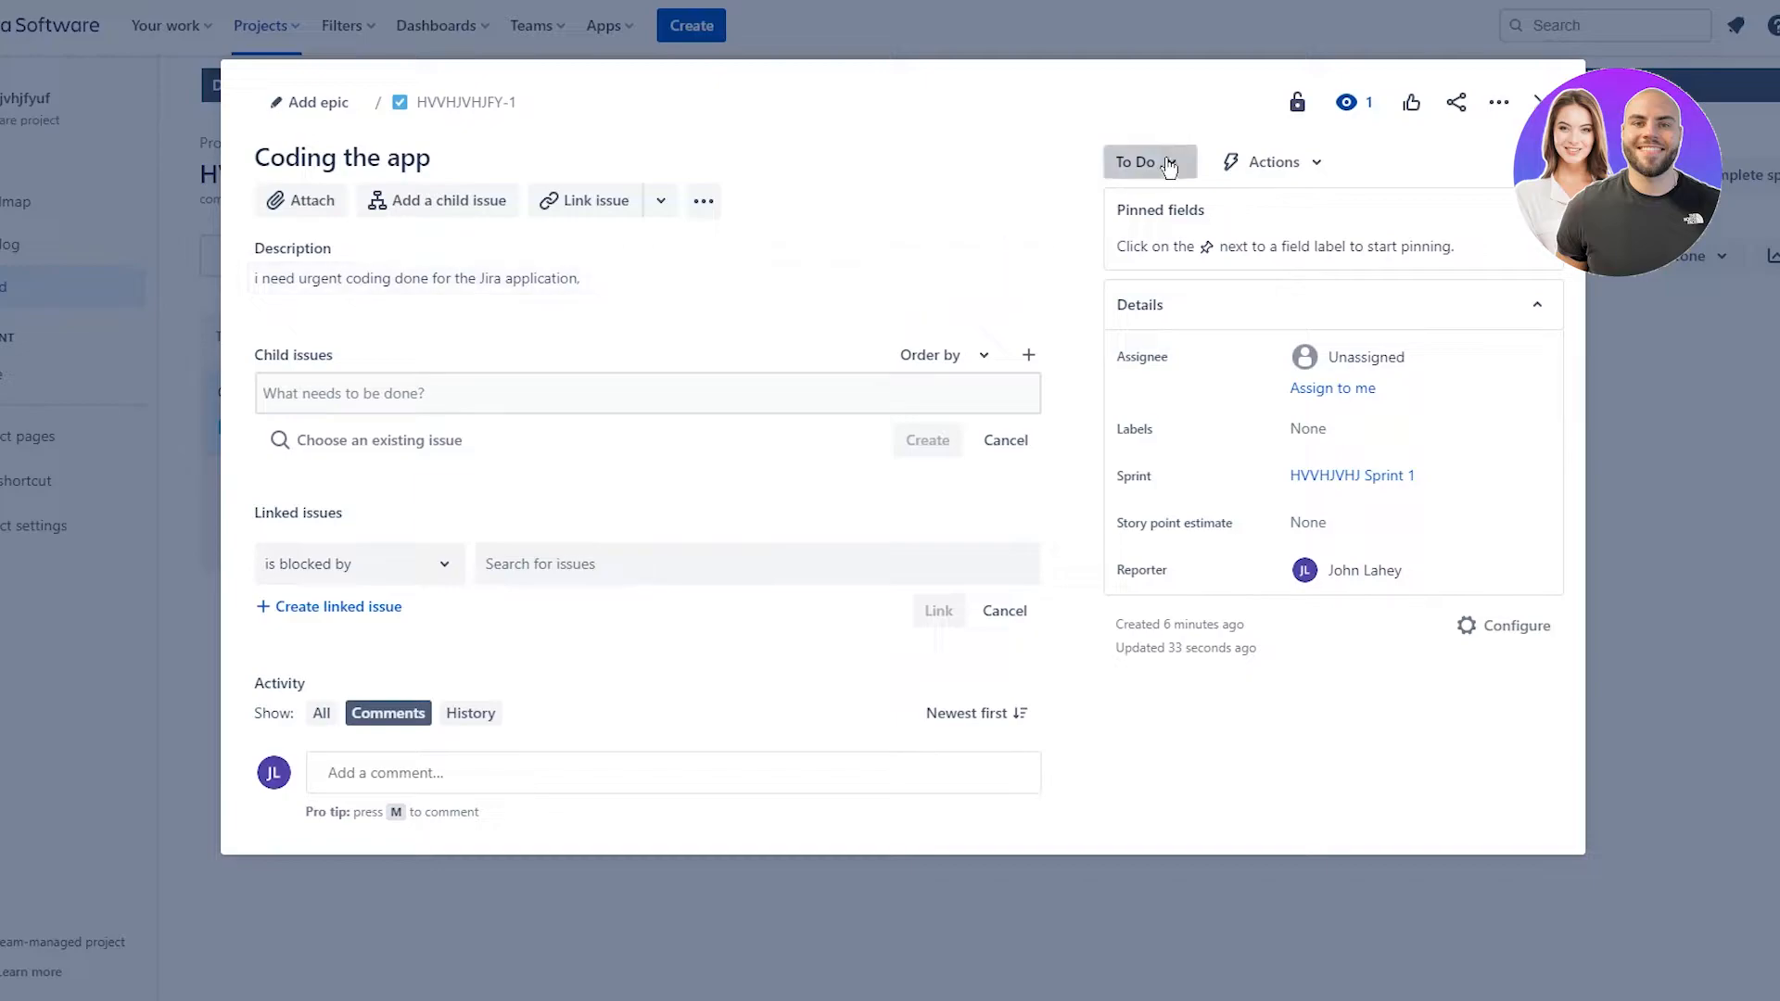
click(1169, 163)
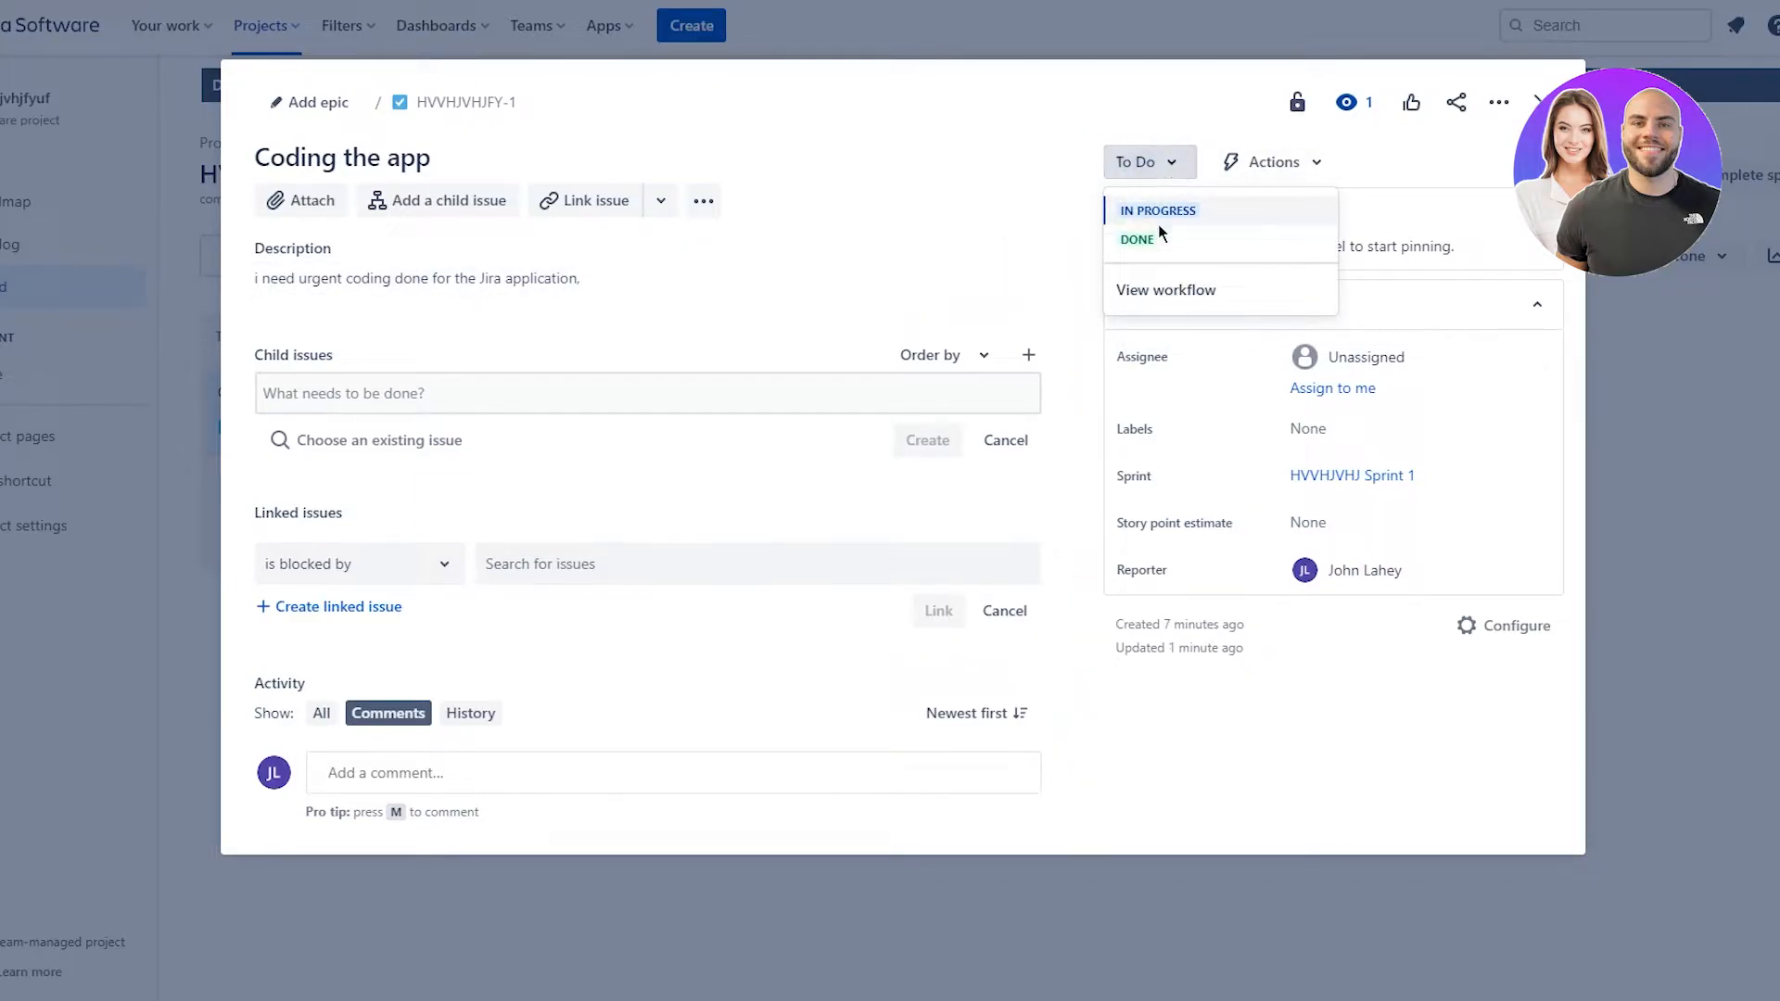
click(1168, 163)
- Open automation creation from the issue's actions and return to the sprint board without creating a rule
click(1288, 162)
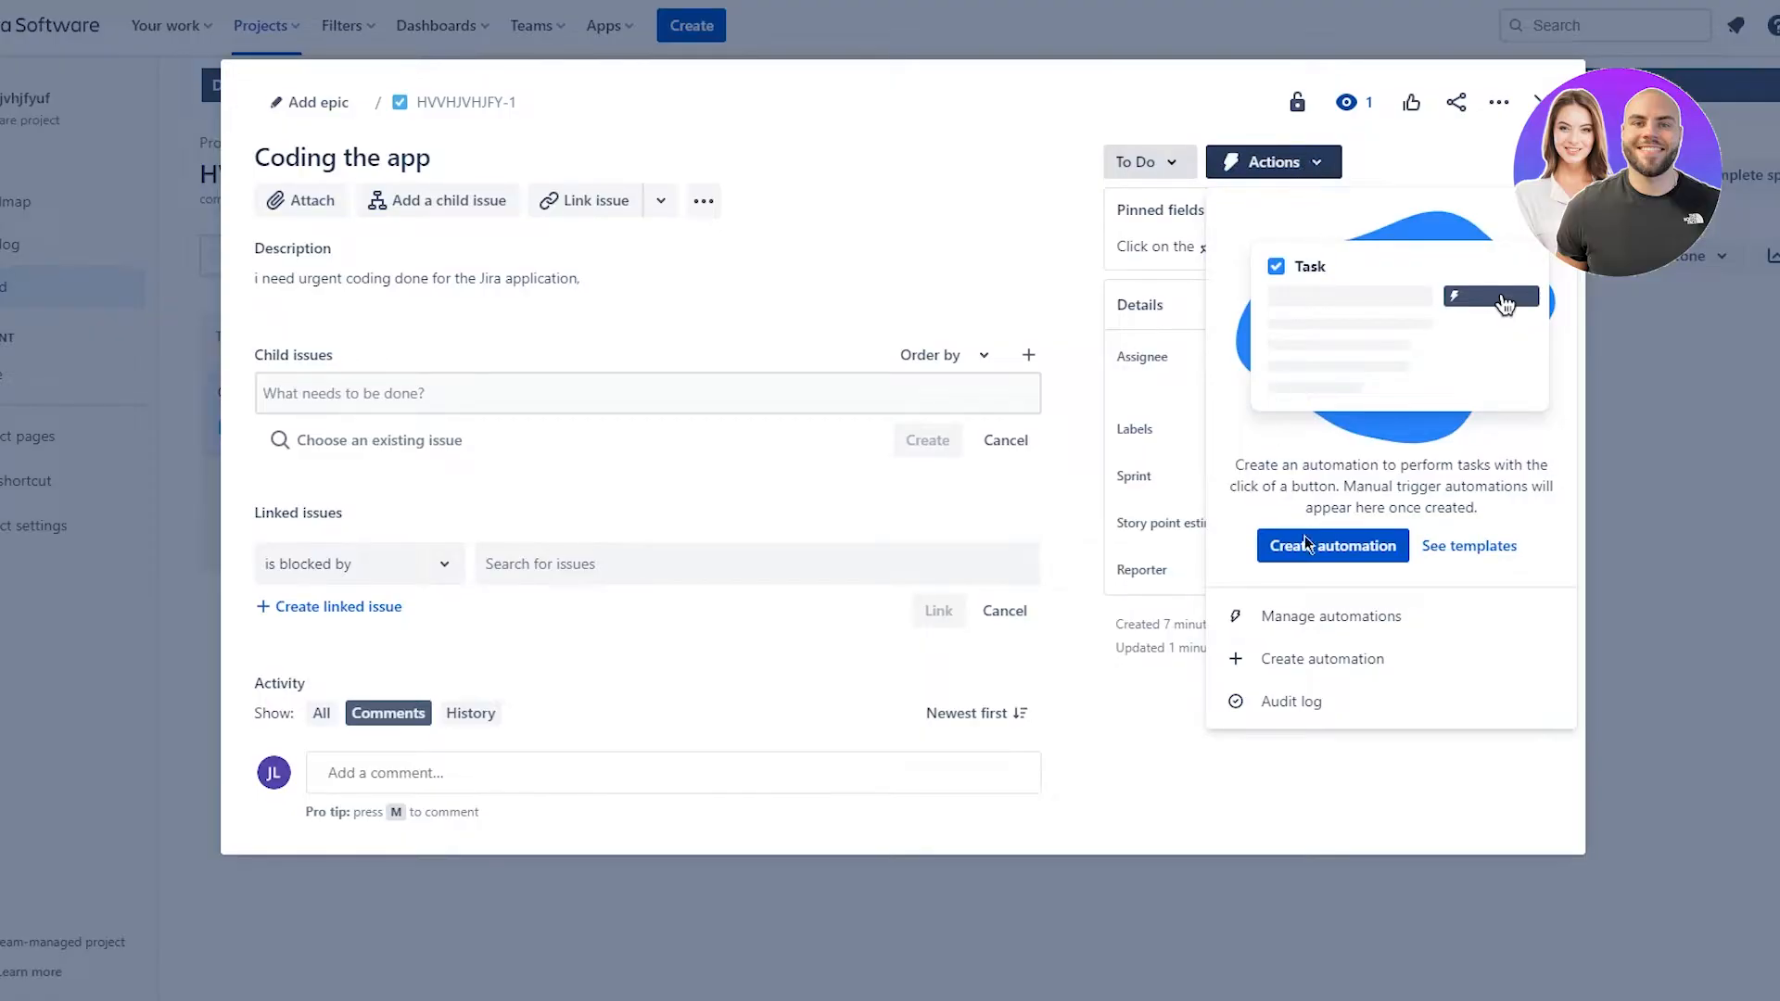
click(1332, 547)
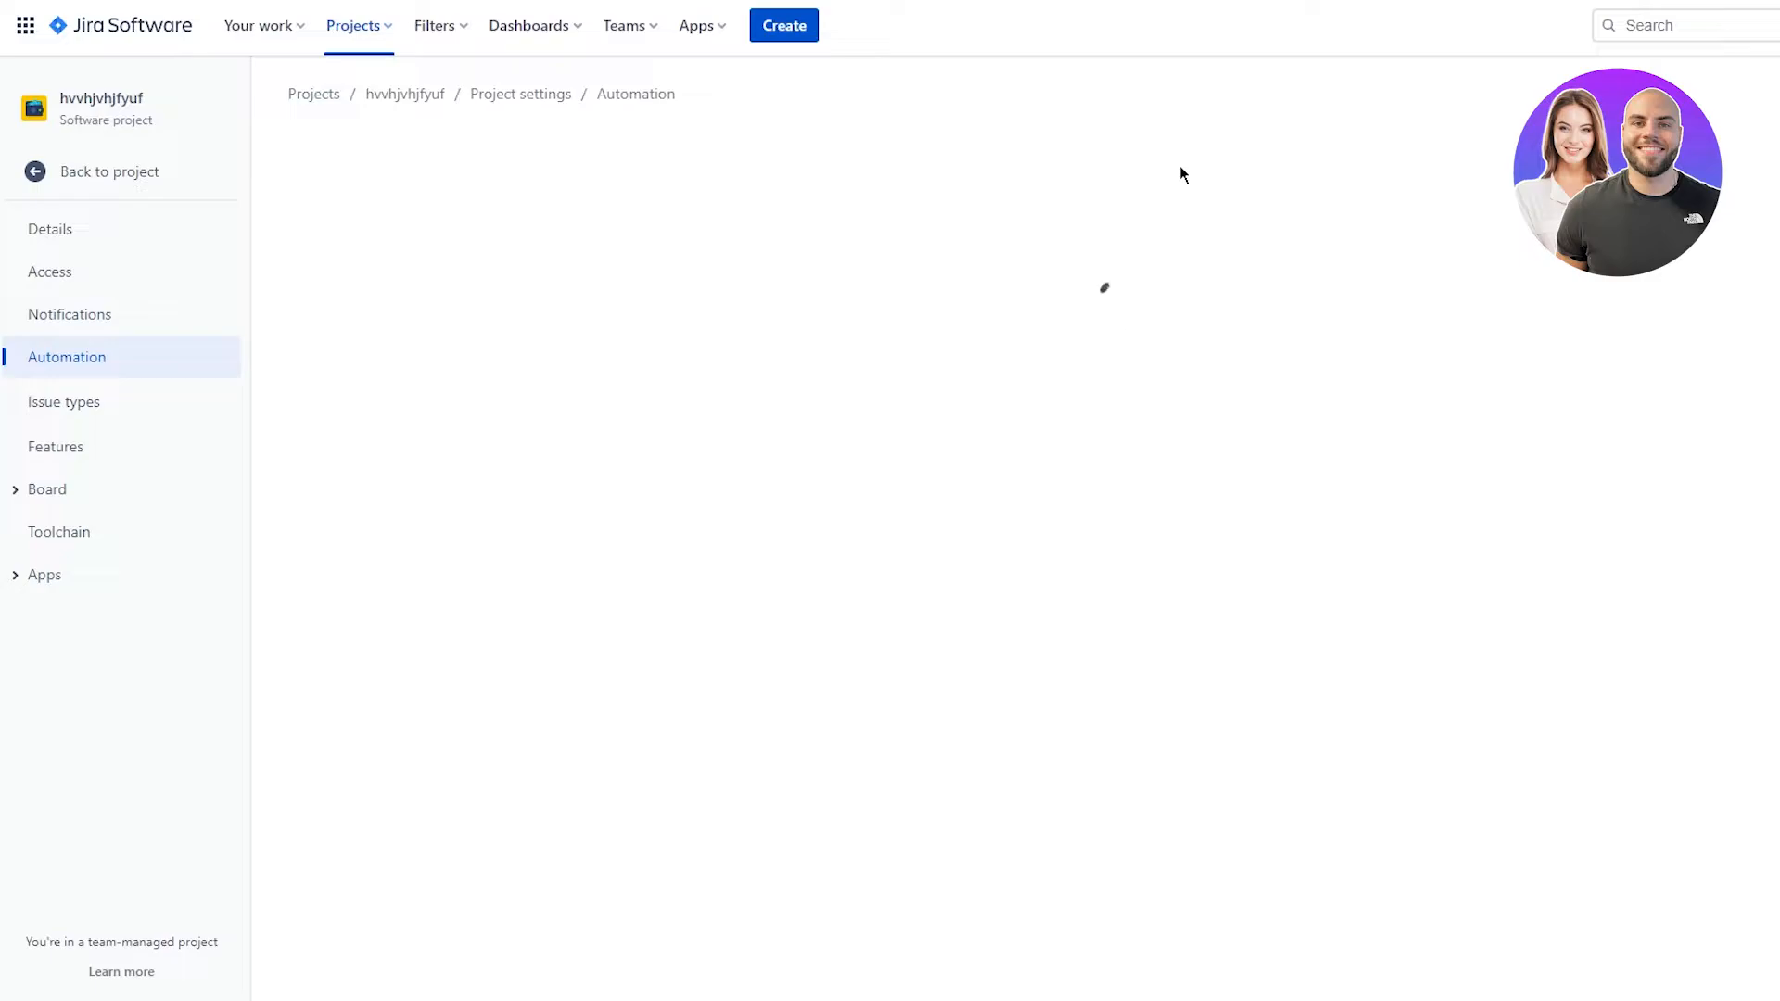
right_click(738, 252)
click(942, 262)
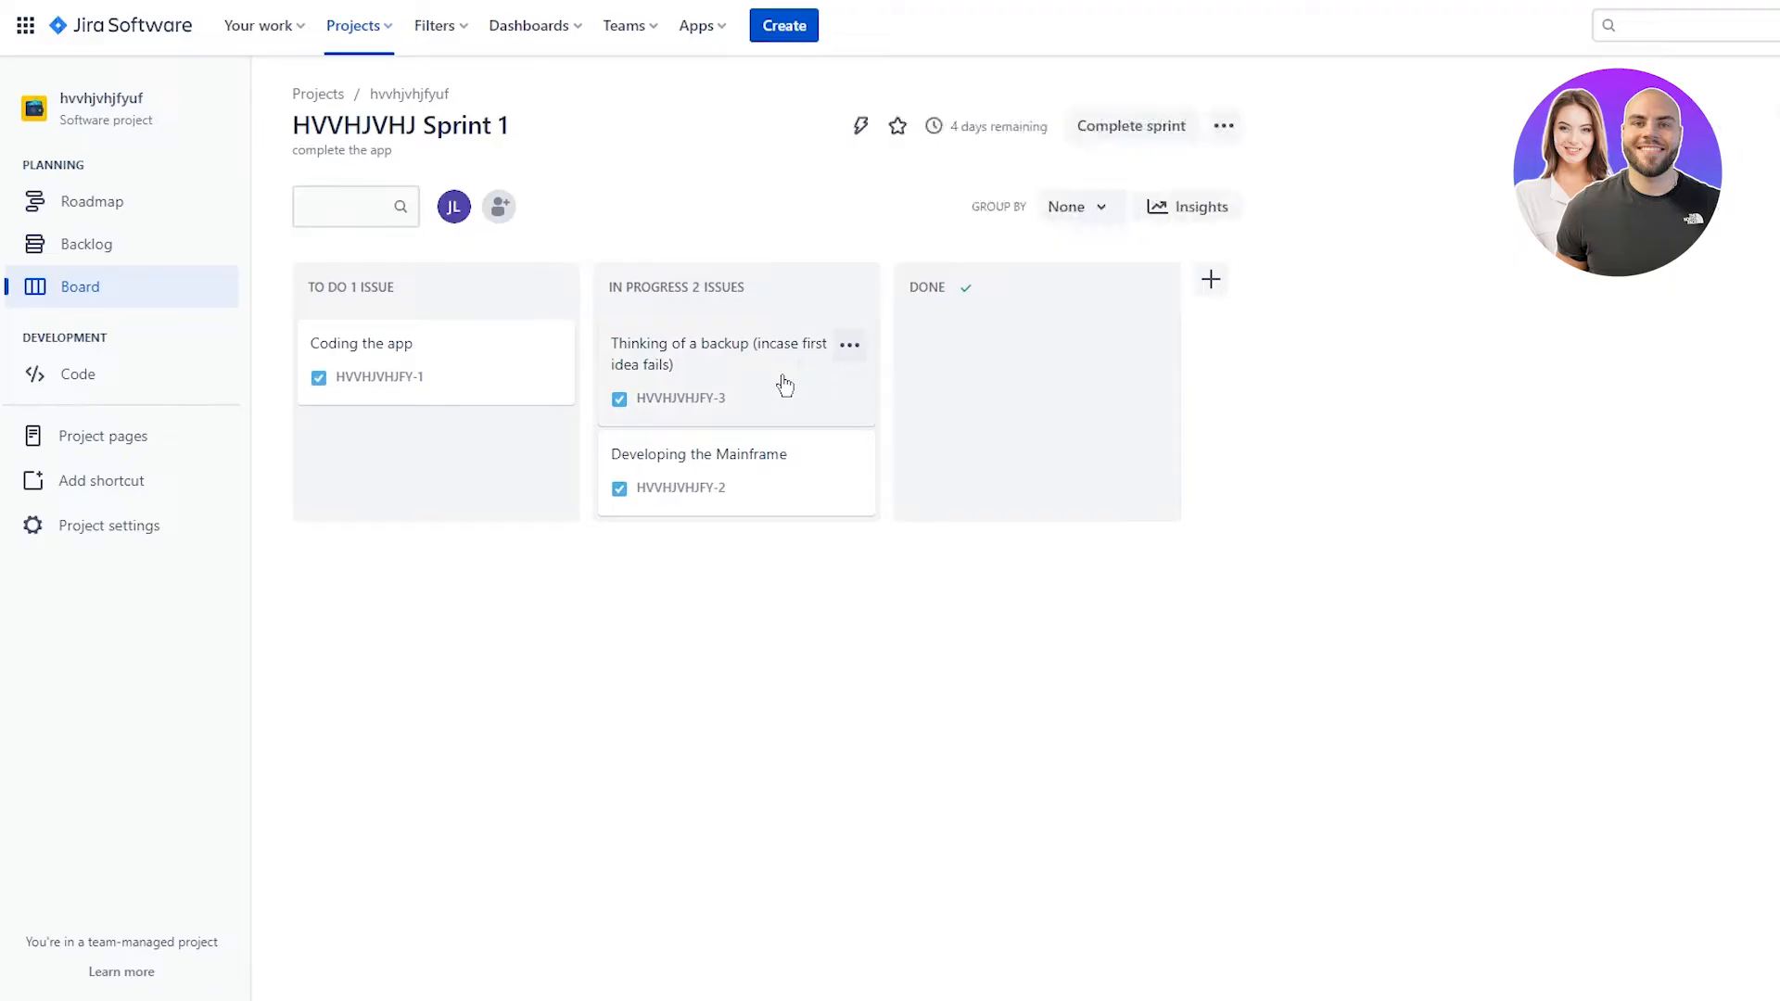
- Open the field configuration for the Task issue type from the "Thinking of a backup" issue and close the introductory tips
click(785, 386)
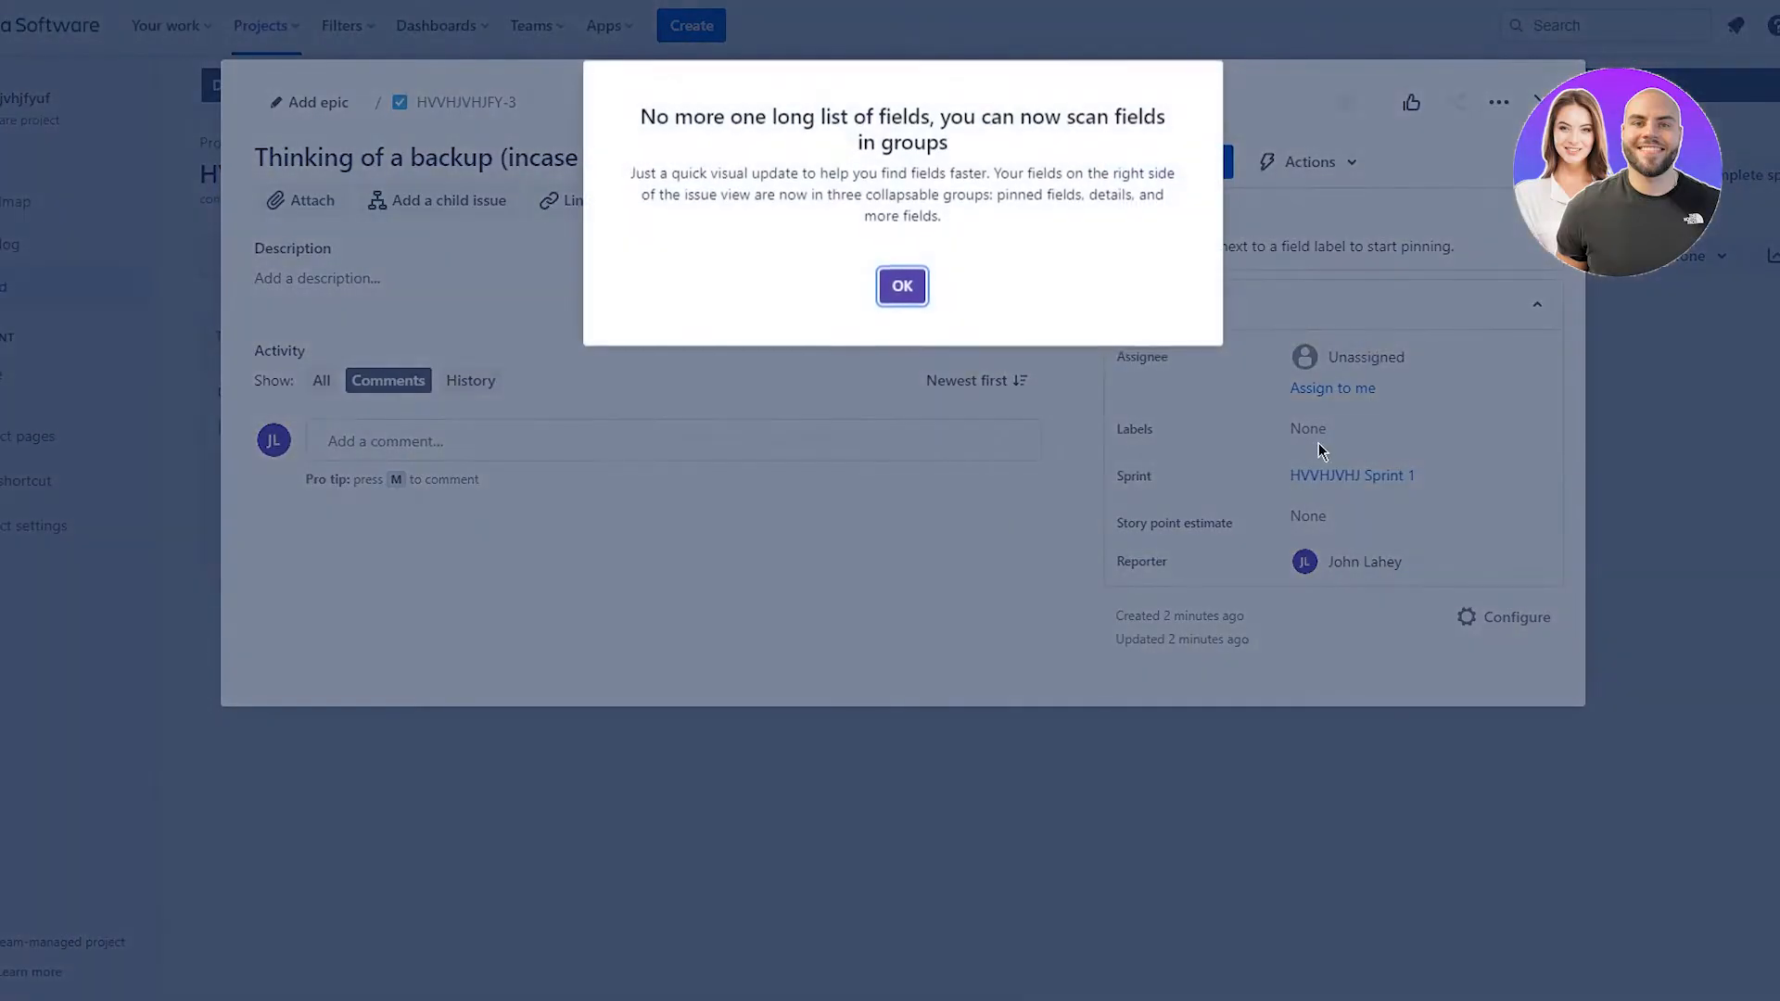
click(902, 284)
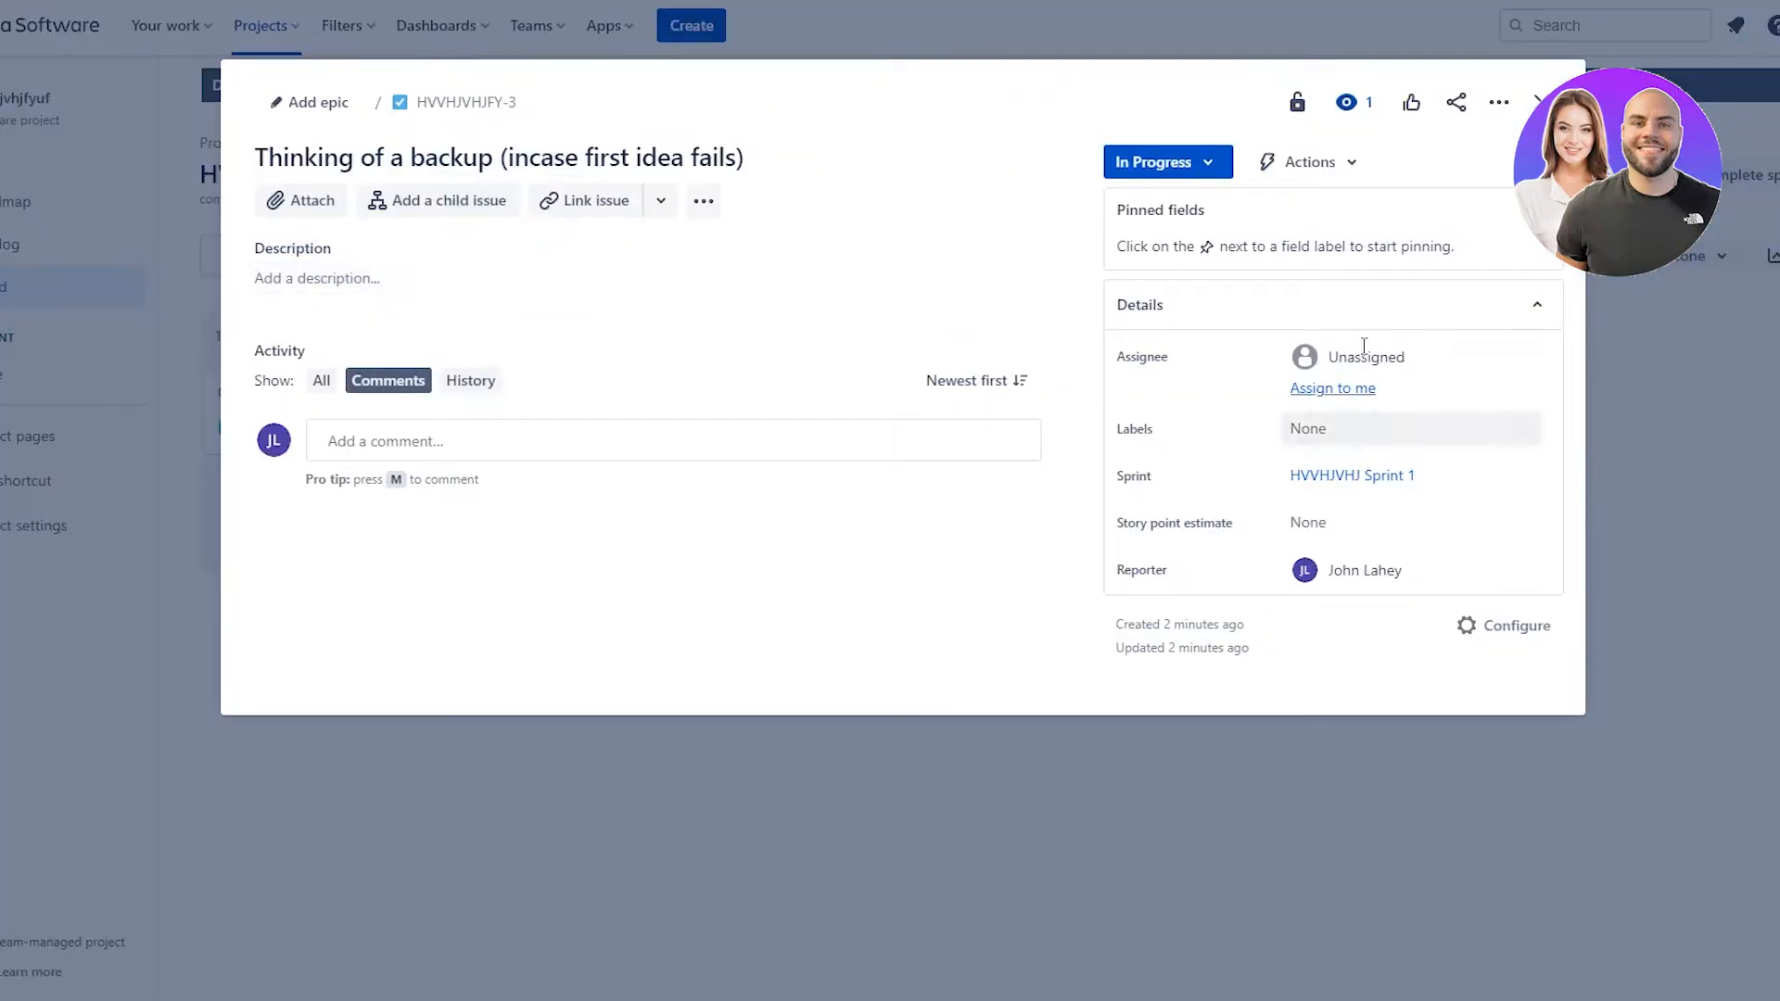
click(1498, 628)
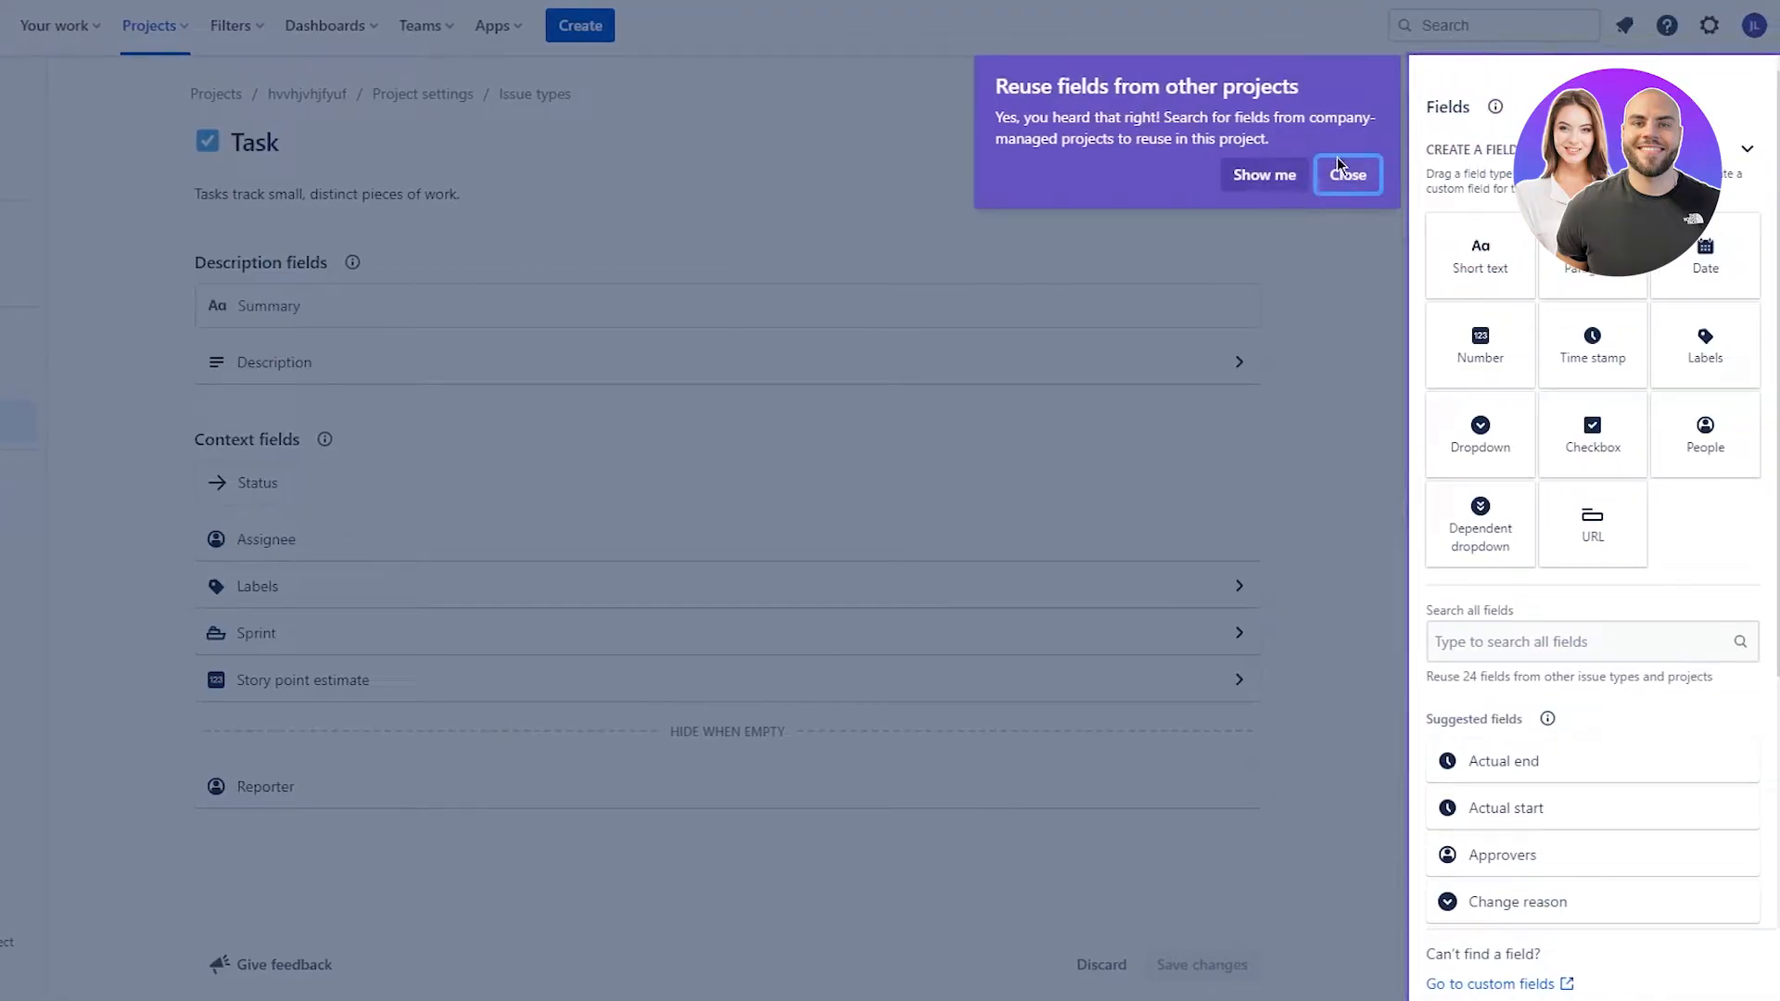
click(1346, 176)
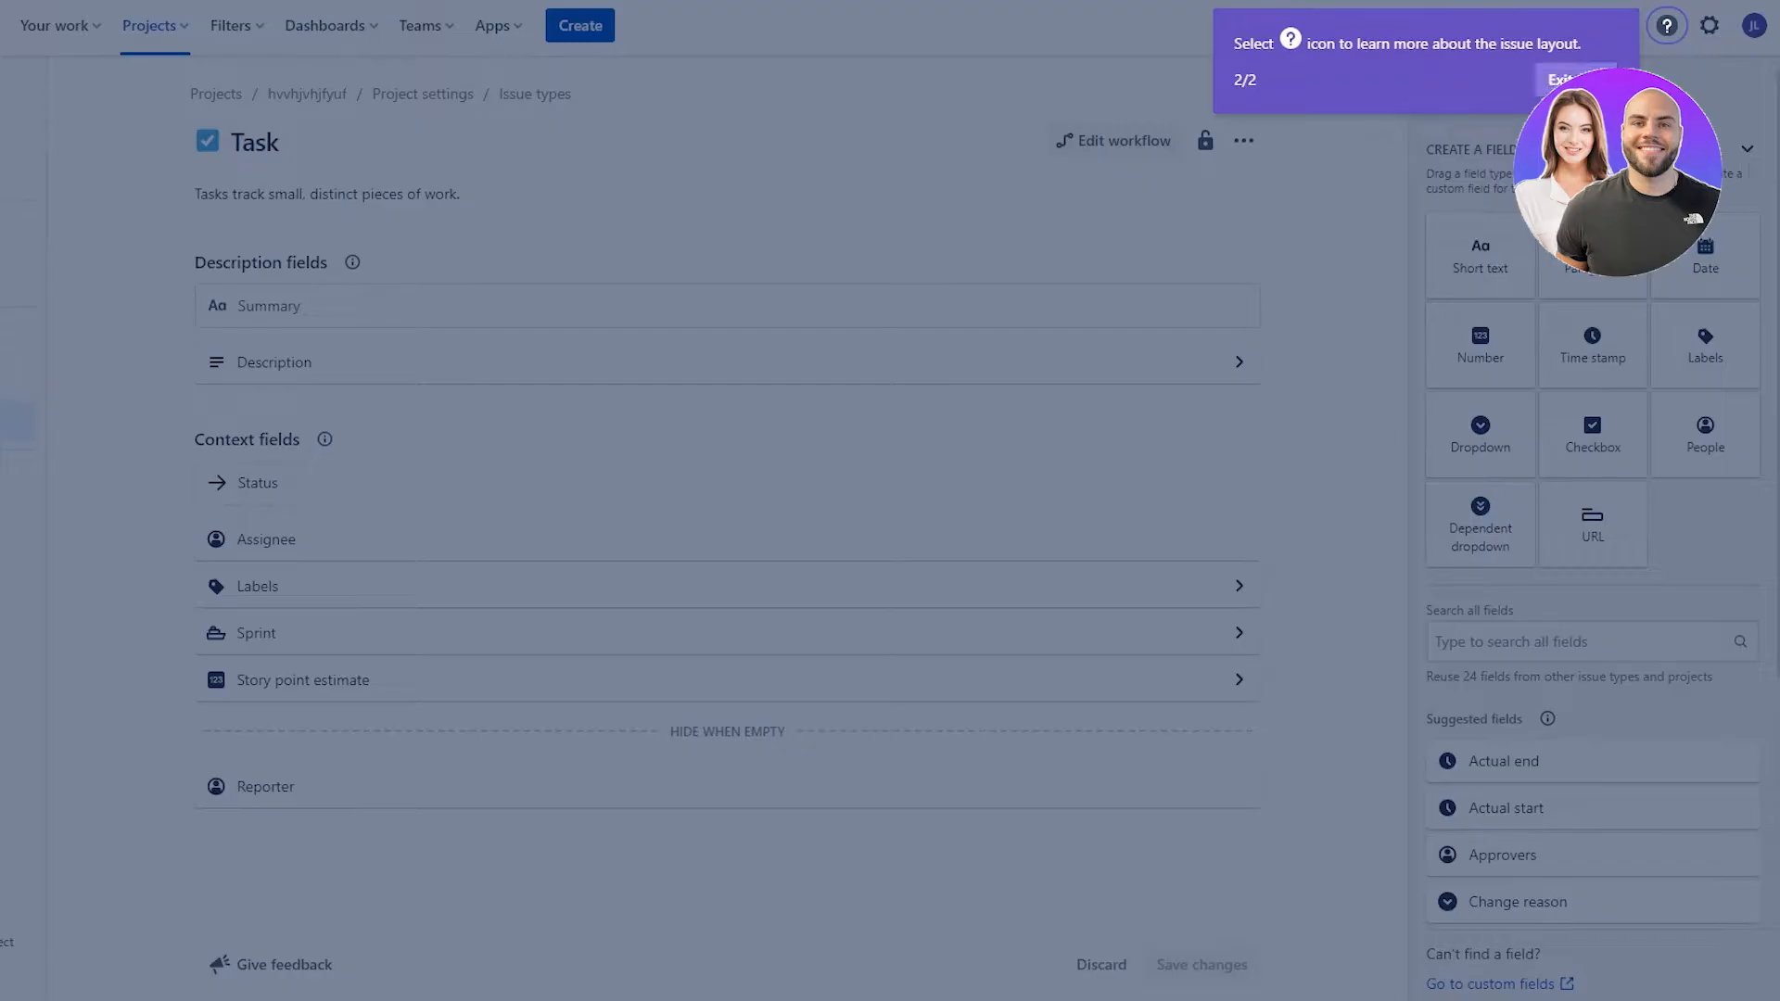
click(1559, 83)
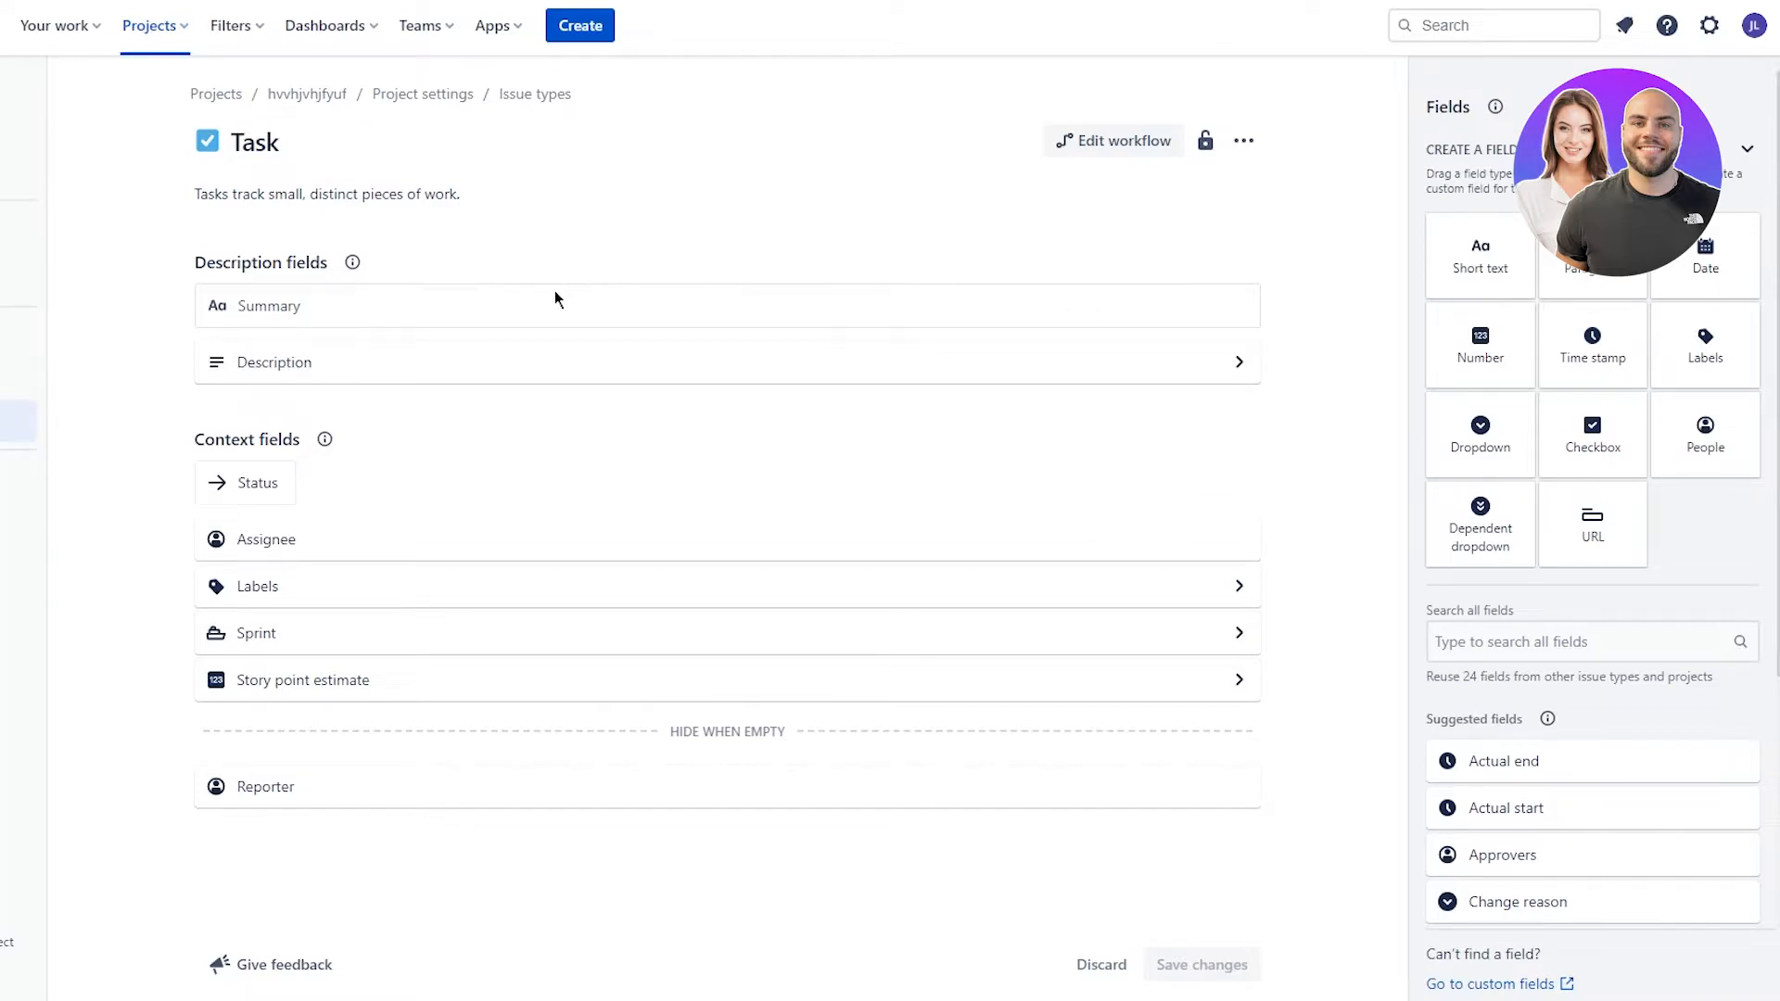
- Set the Task type's default description to "add new code for second app" and save the changes
click(550, 362)
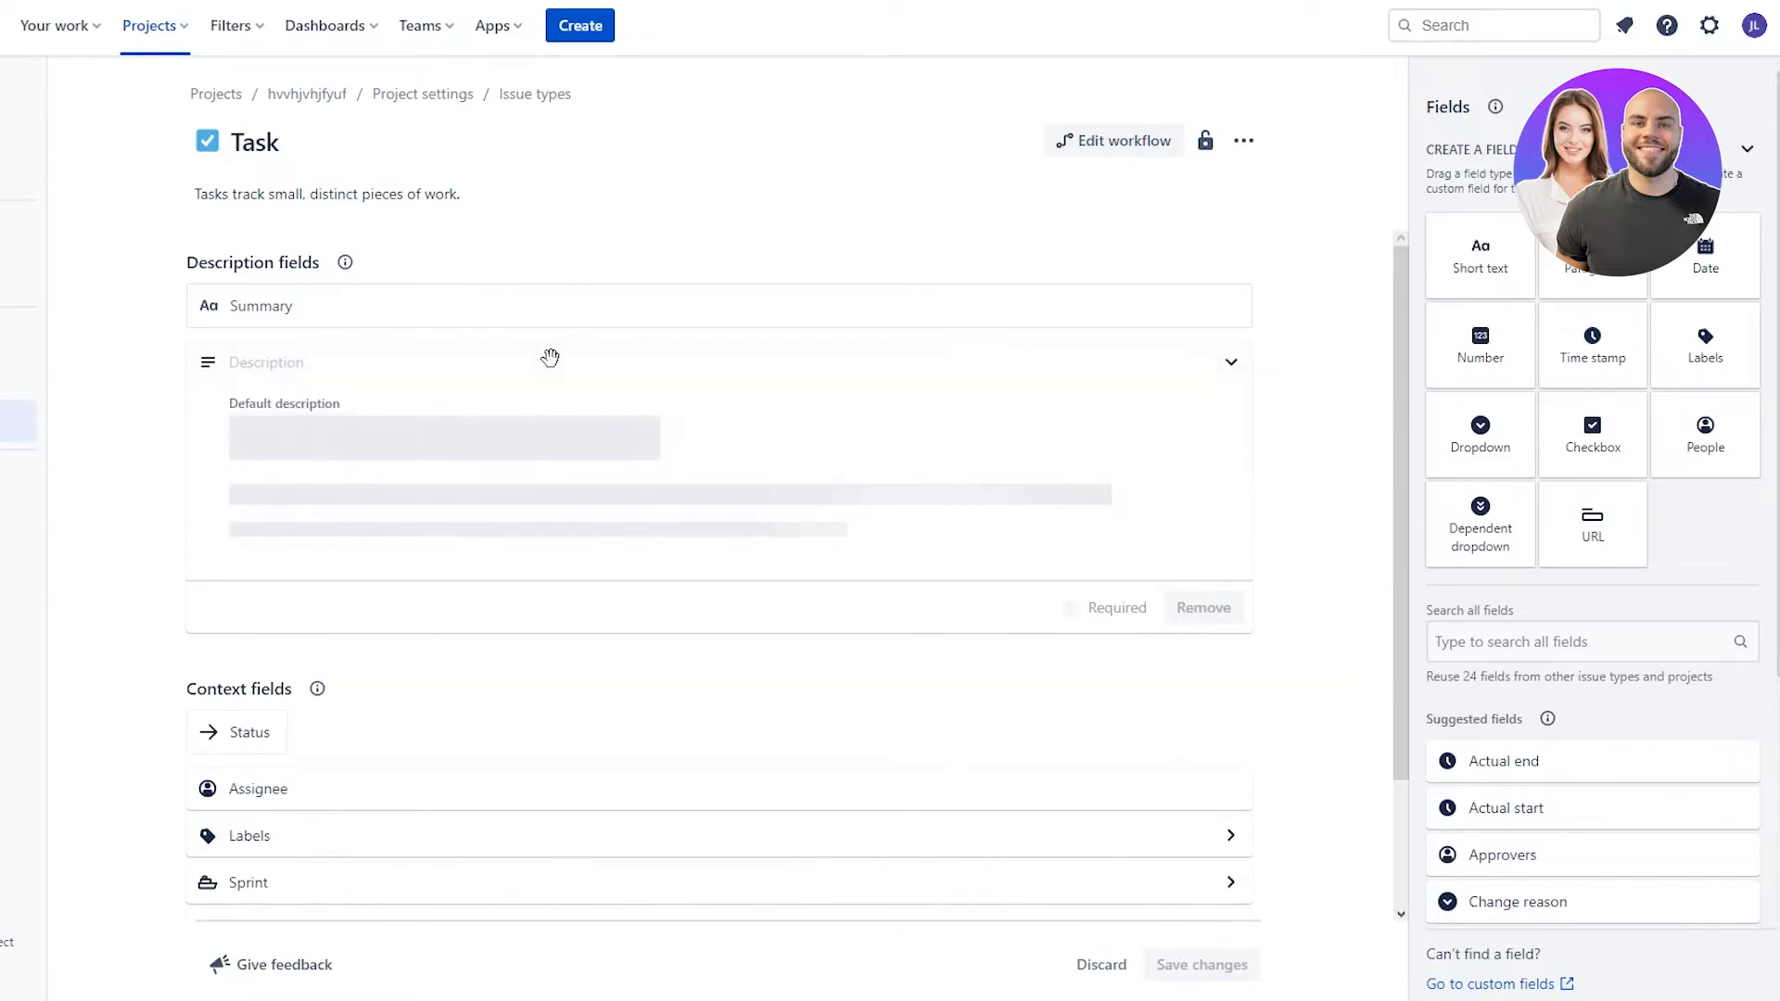
click(559, 501)
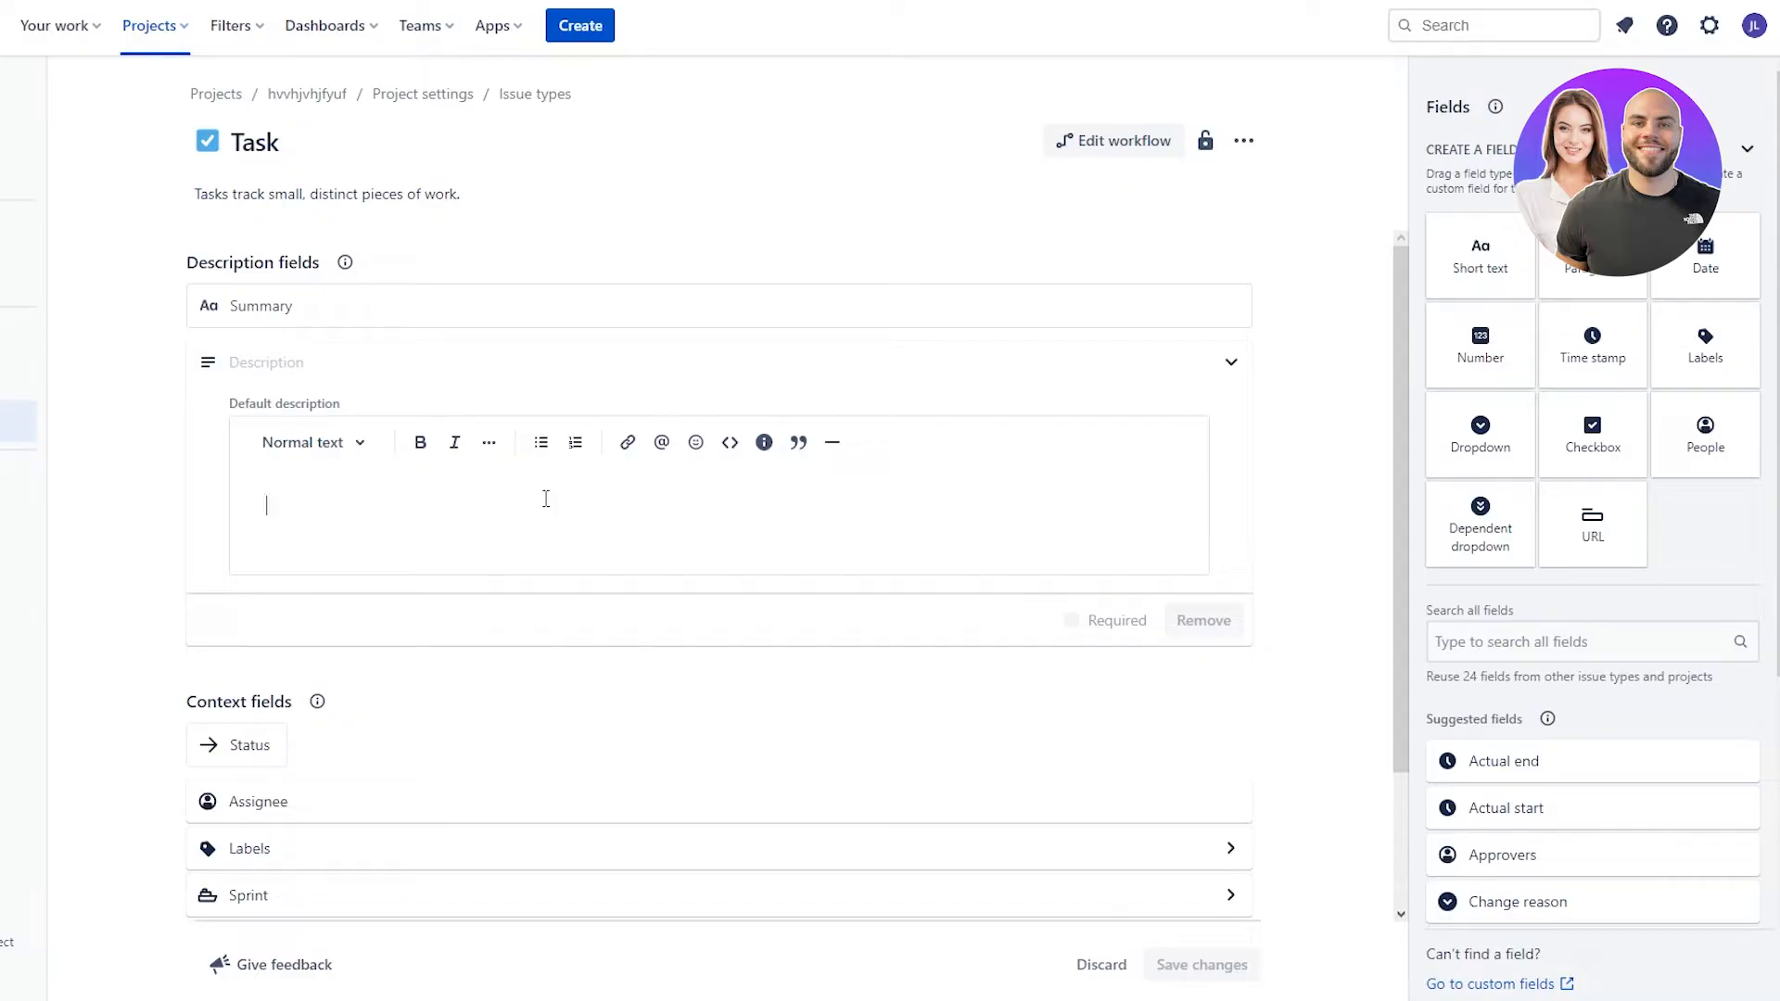
text(add new code for second app)
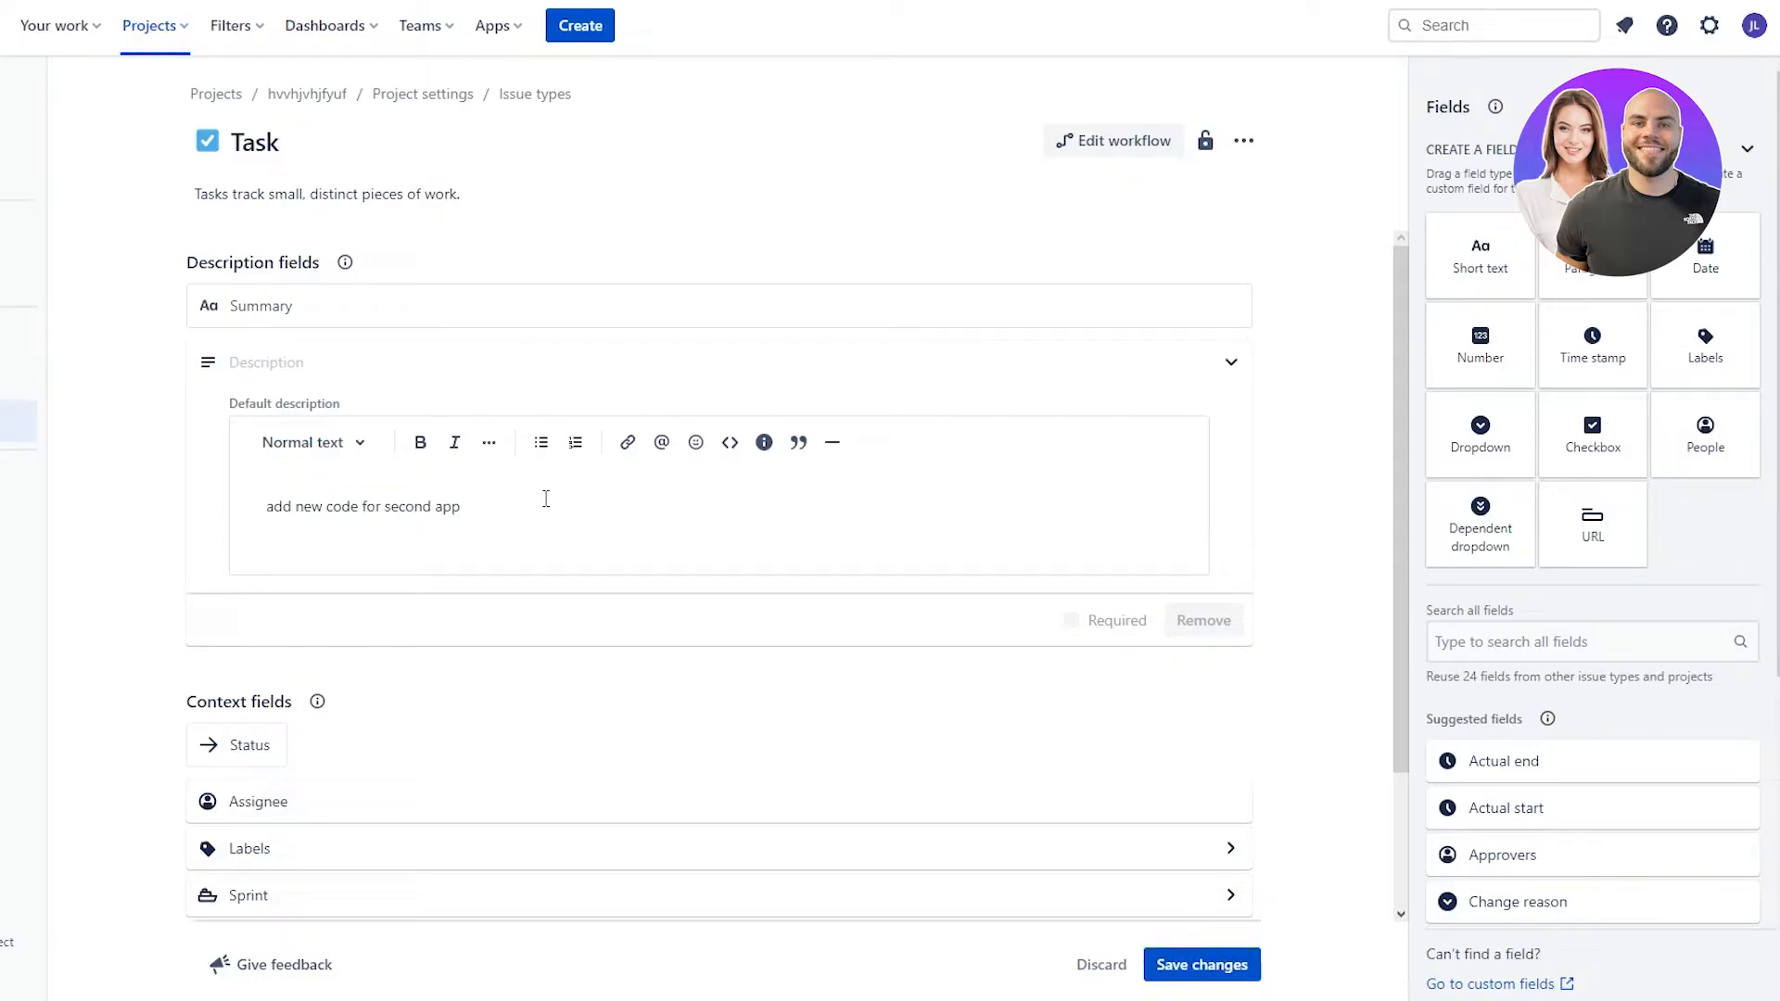
click(1204, 964)
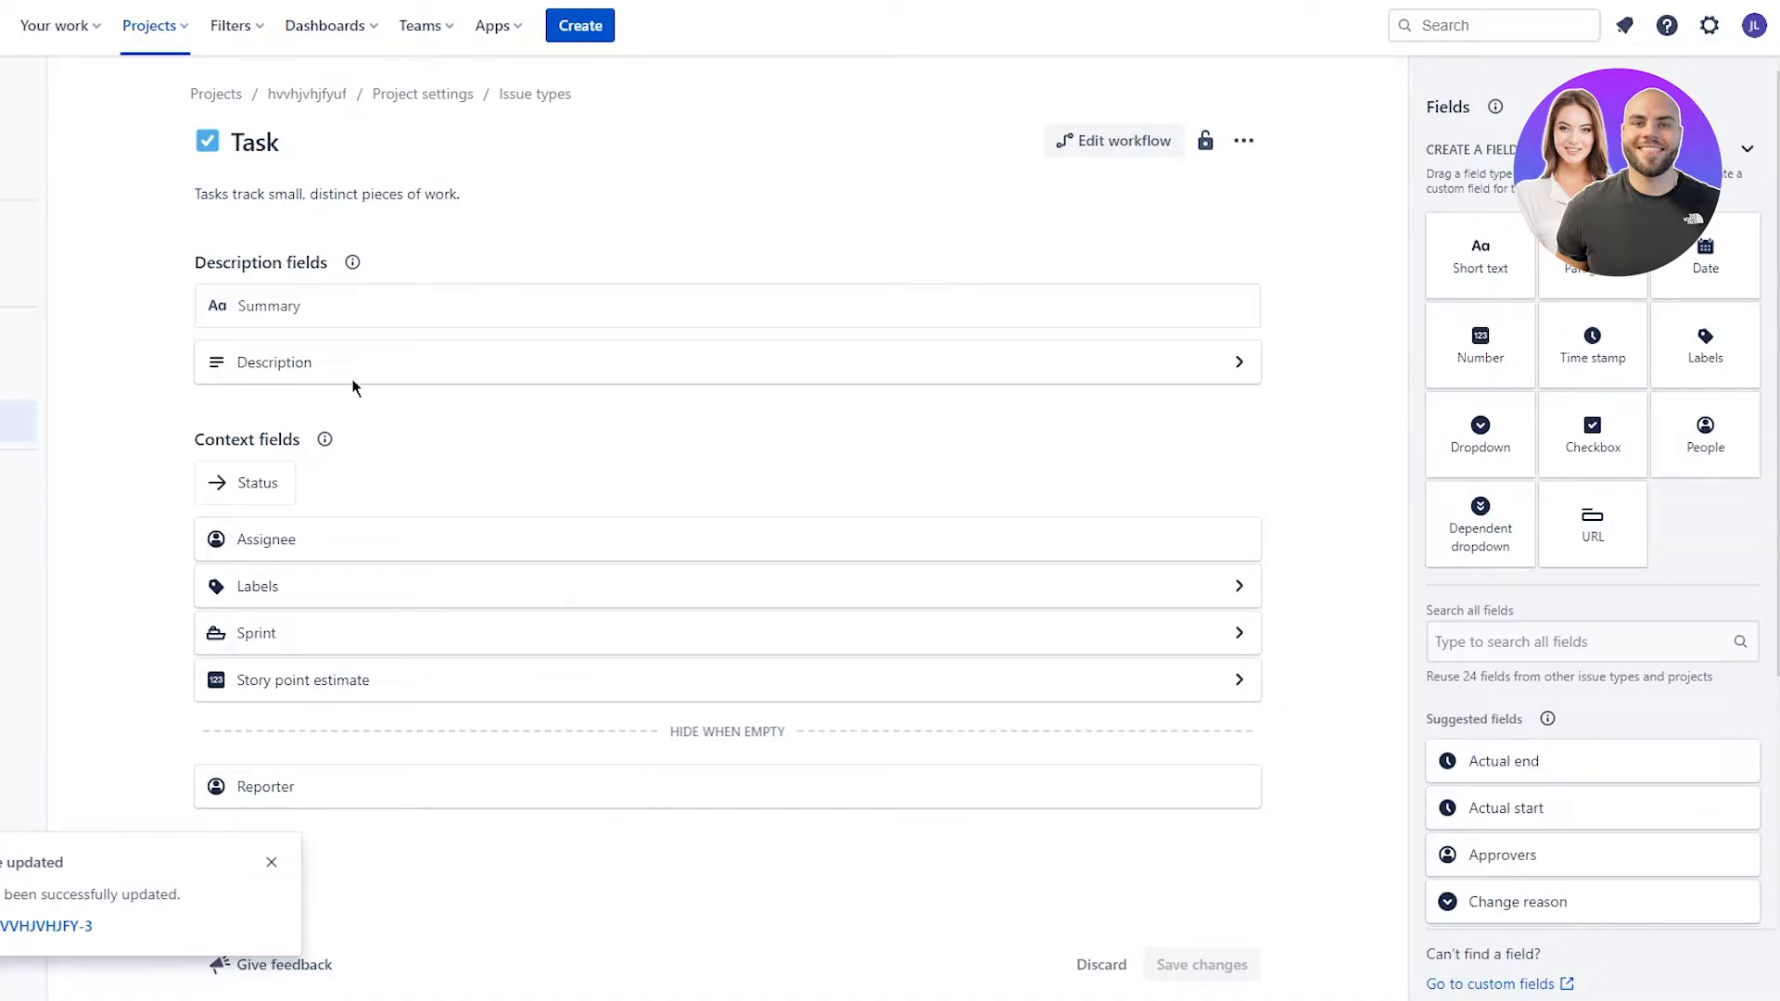
- Go to the home page, return to the hvvhjvhjfyuf project's sprint board, and check the available team options
click(120, 25)
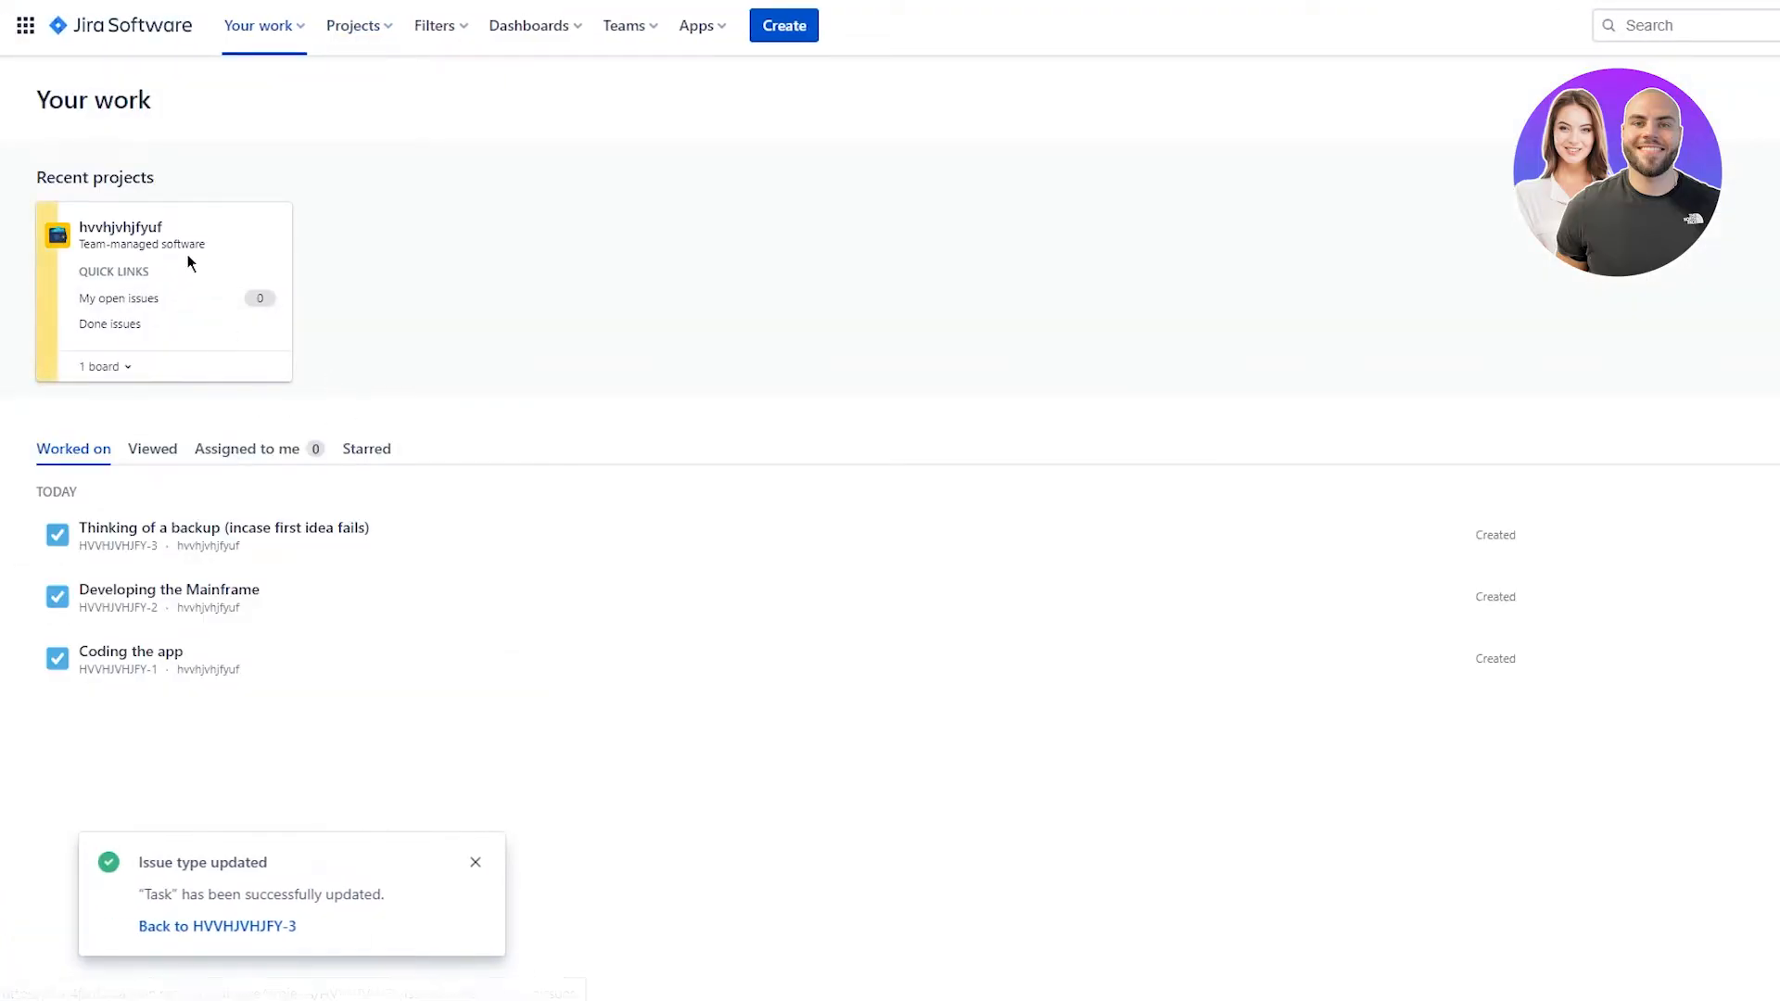
click(259, 25)
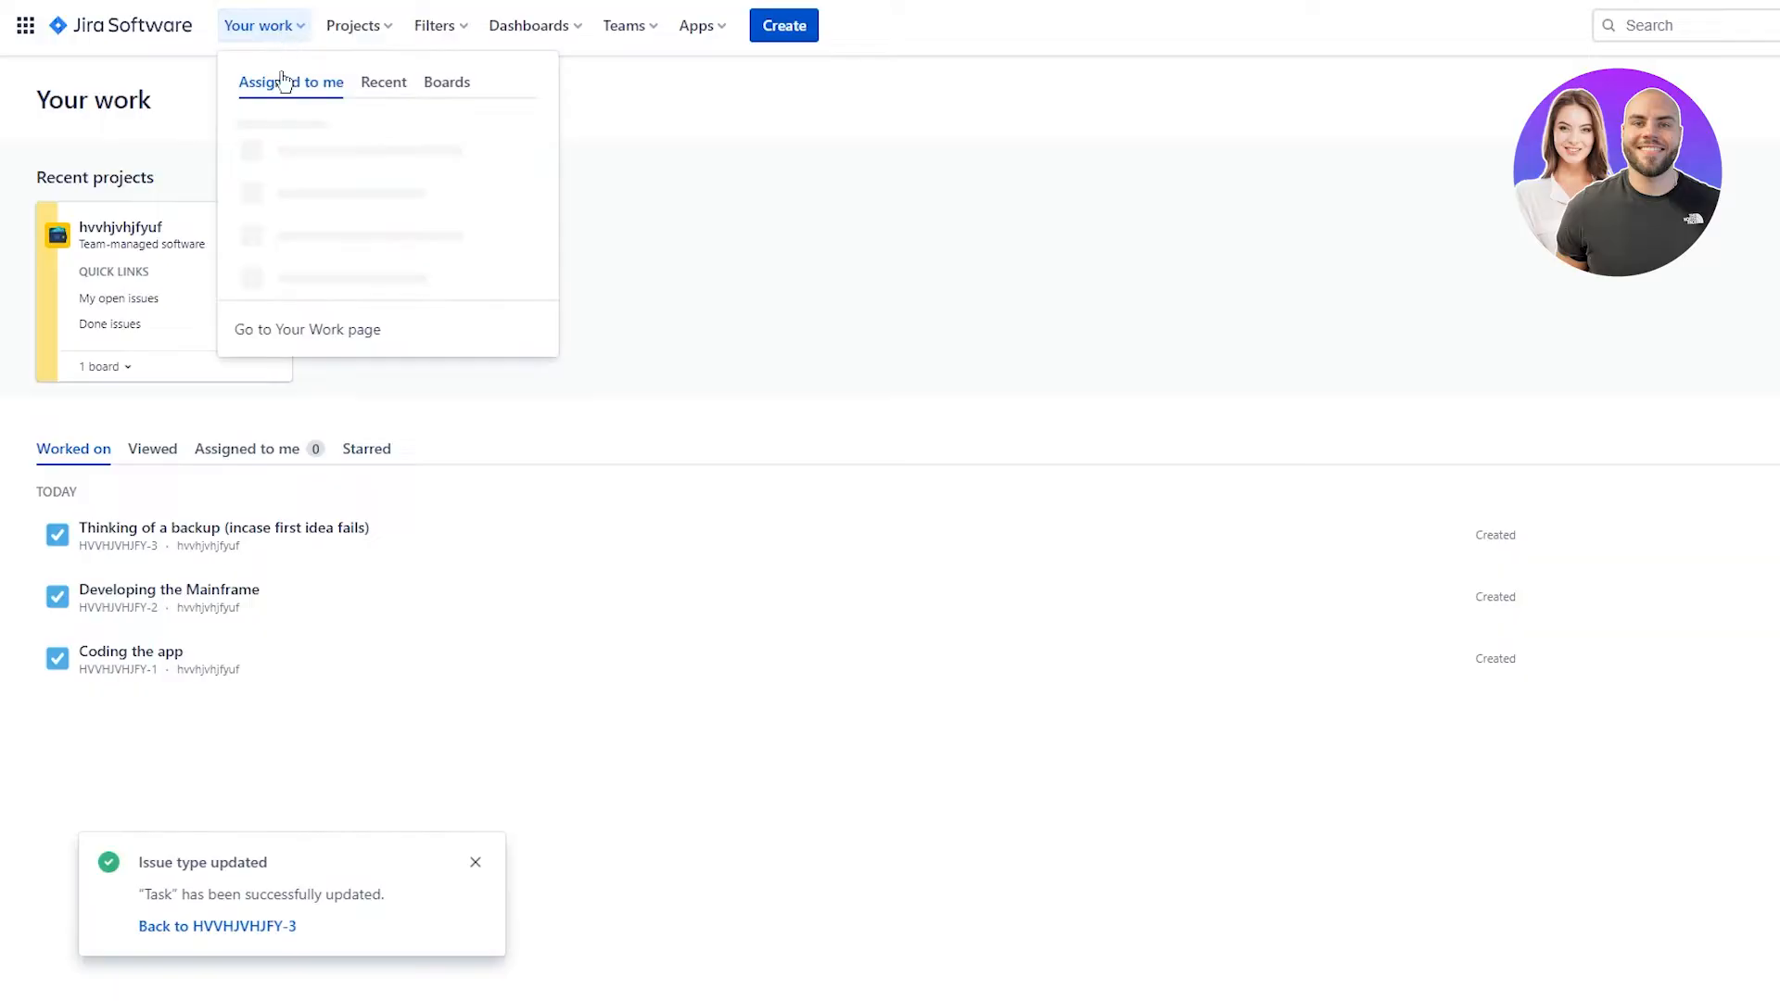
click(620, 146)
click(357, 25)
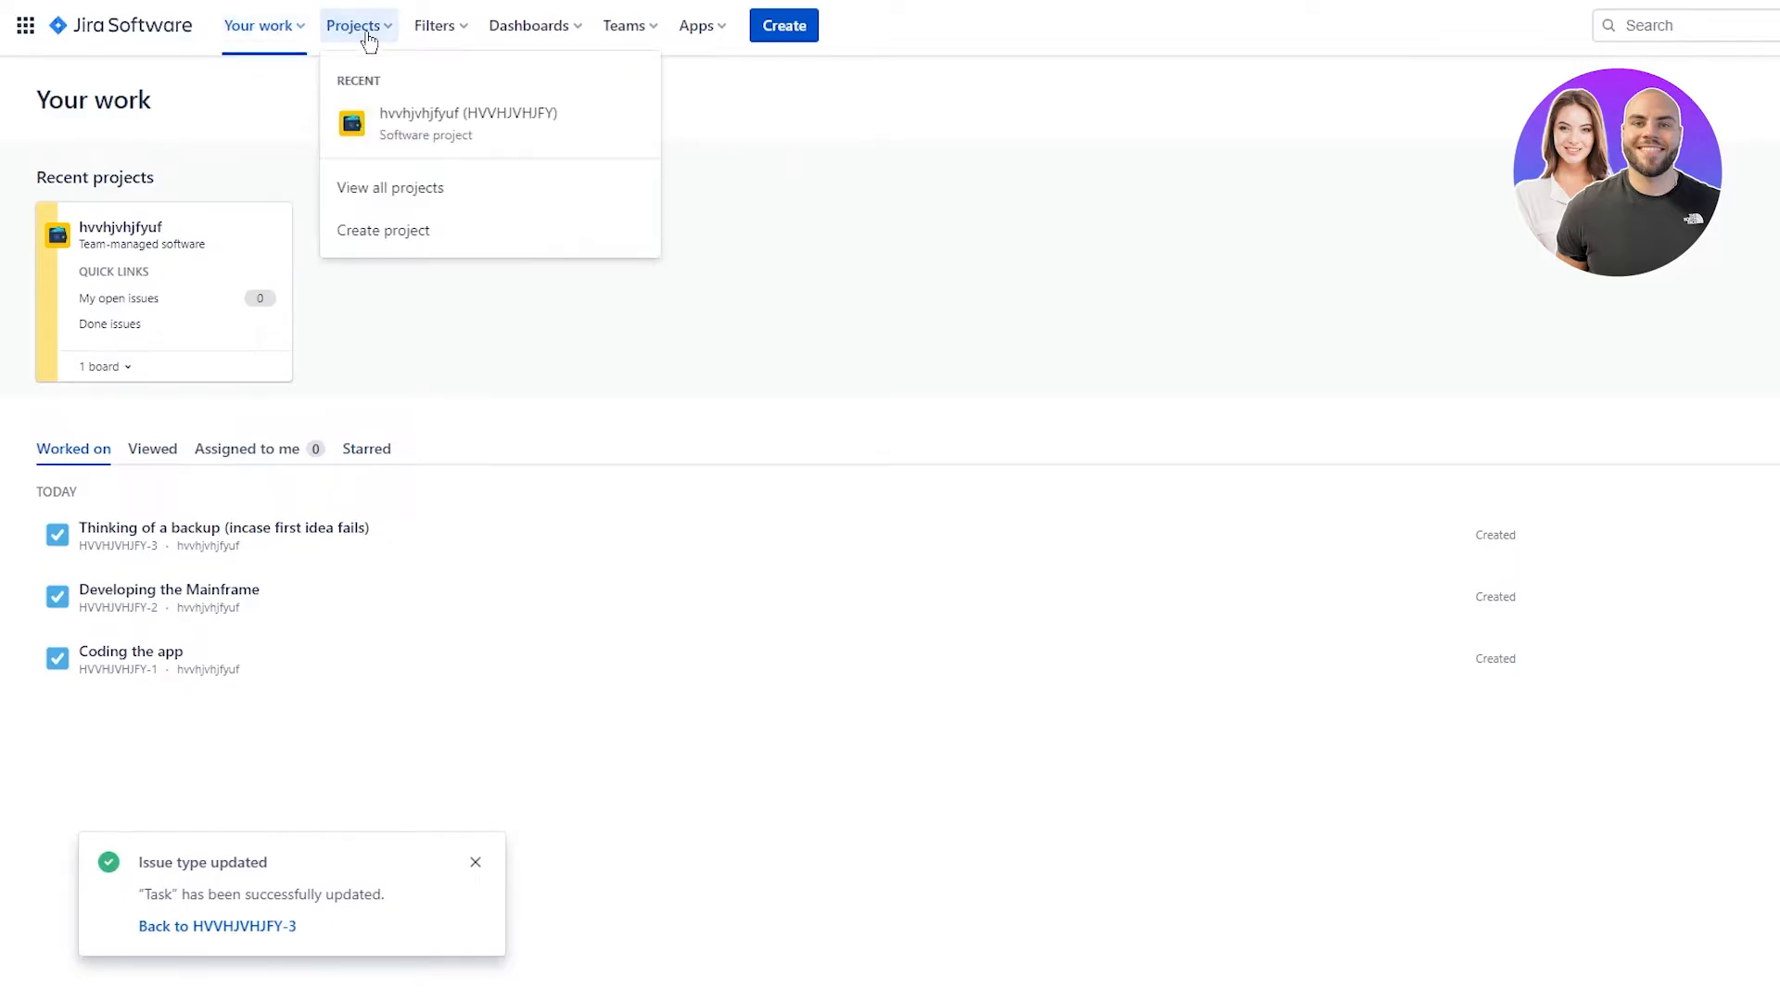
click(388, 143)
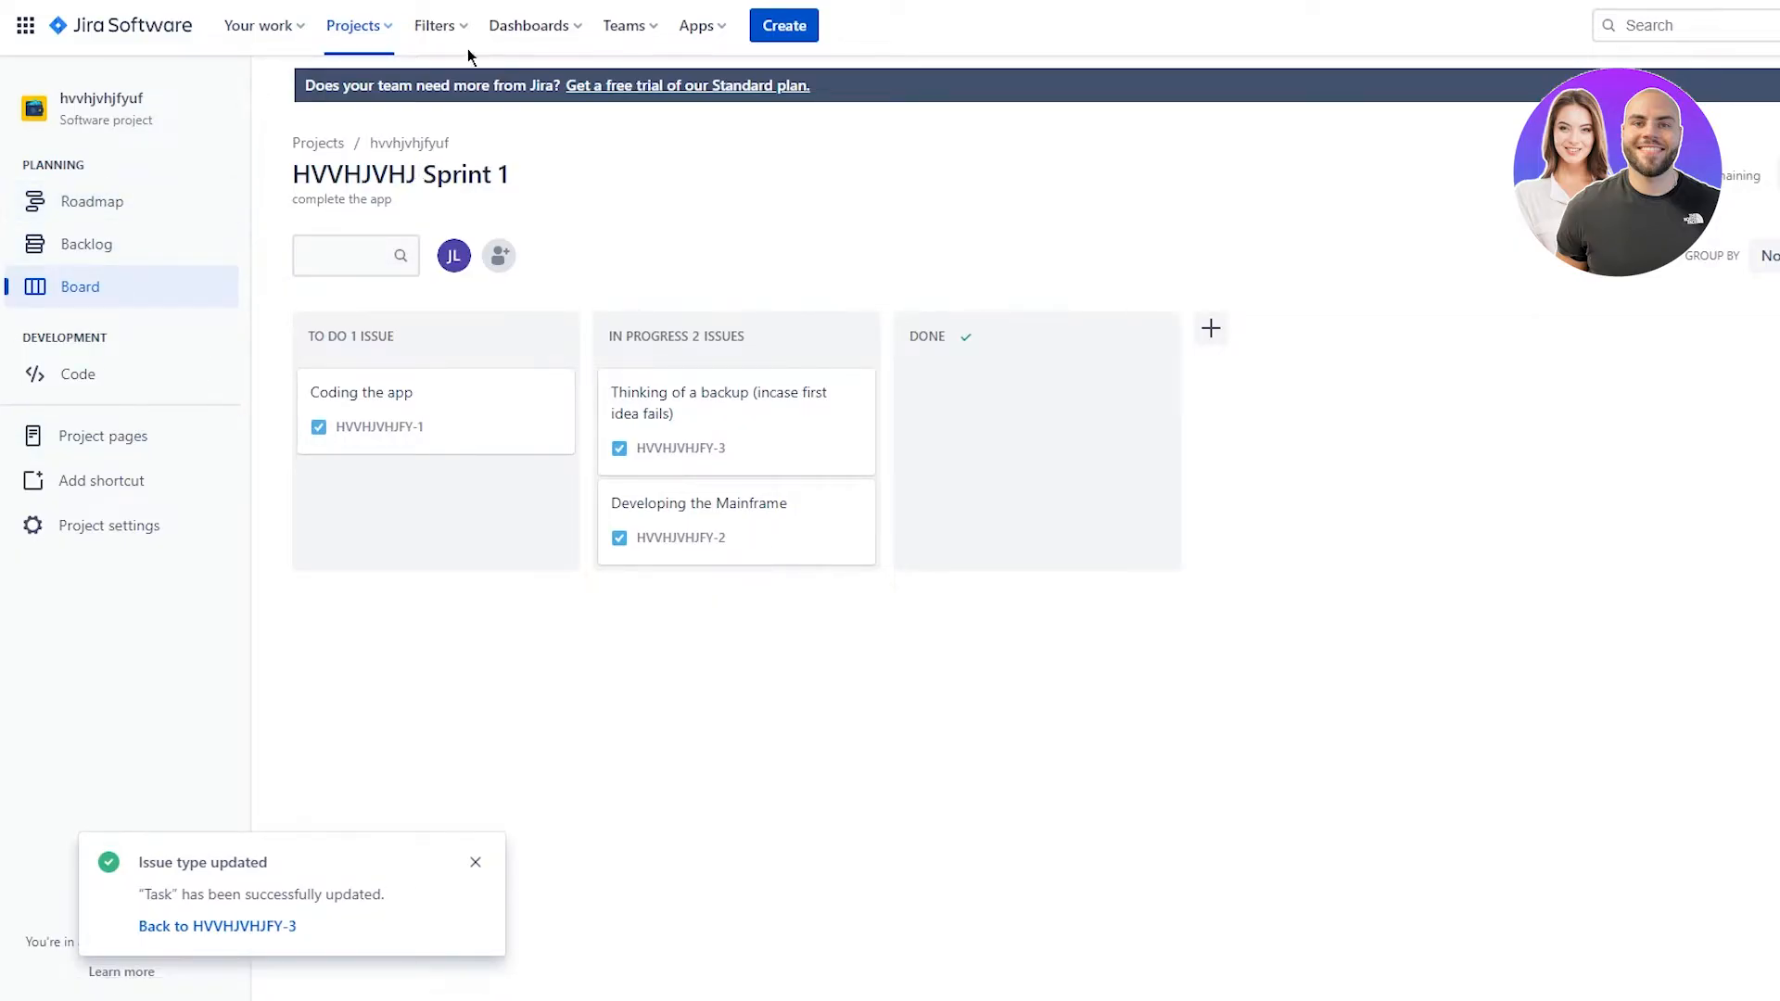
click(650, 31)
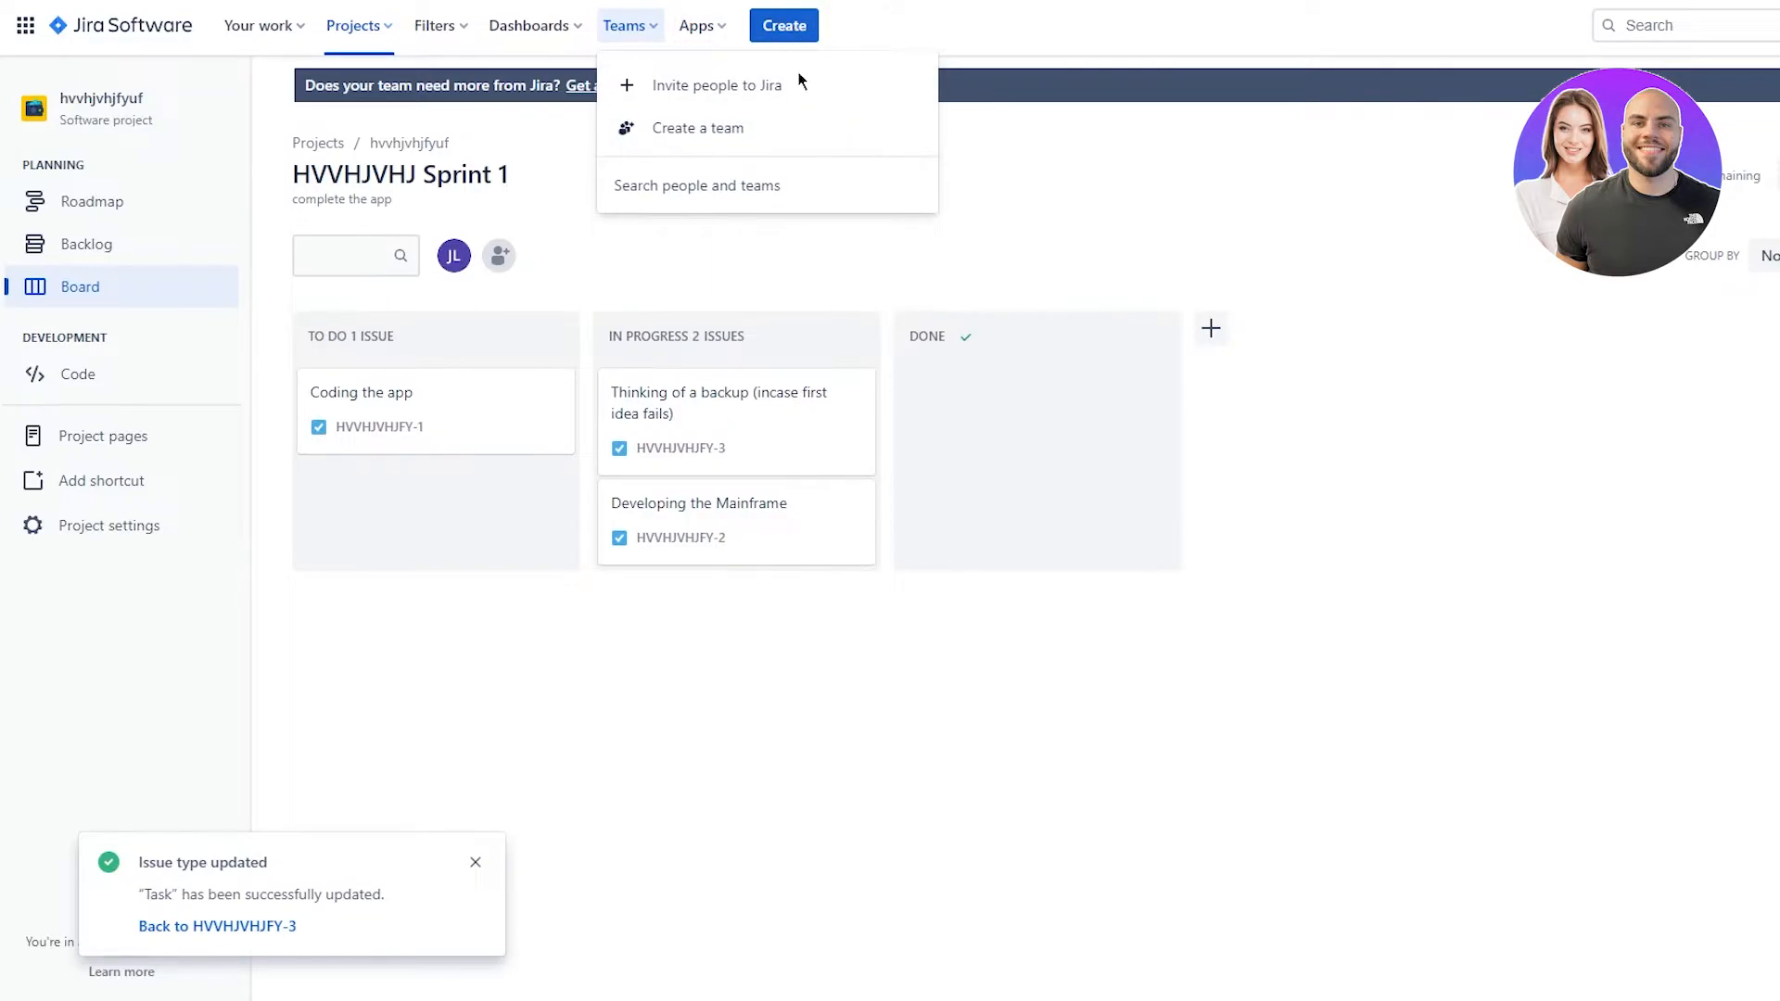
click(1167, 197)
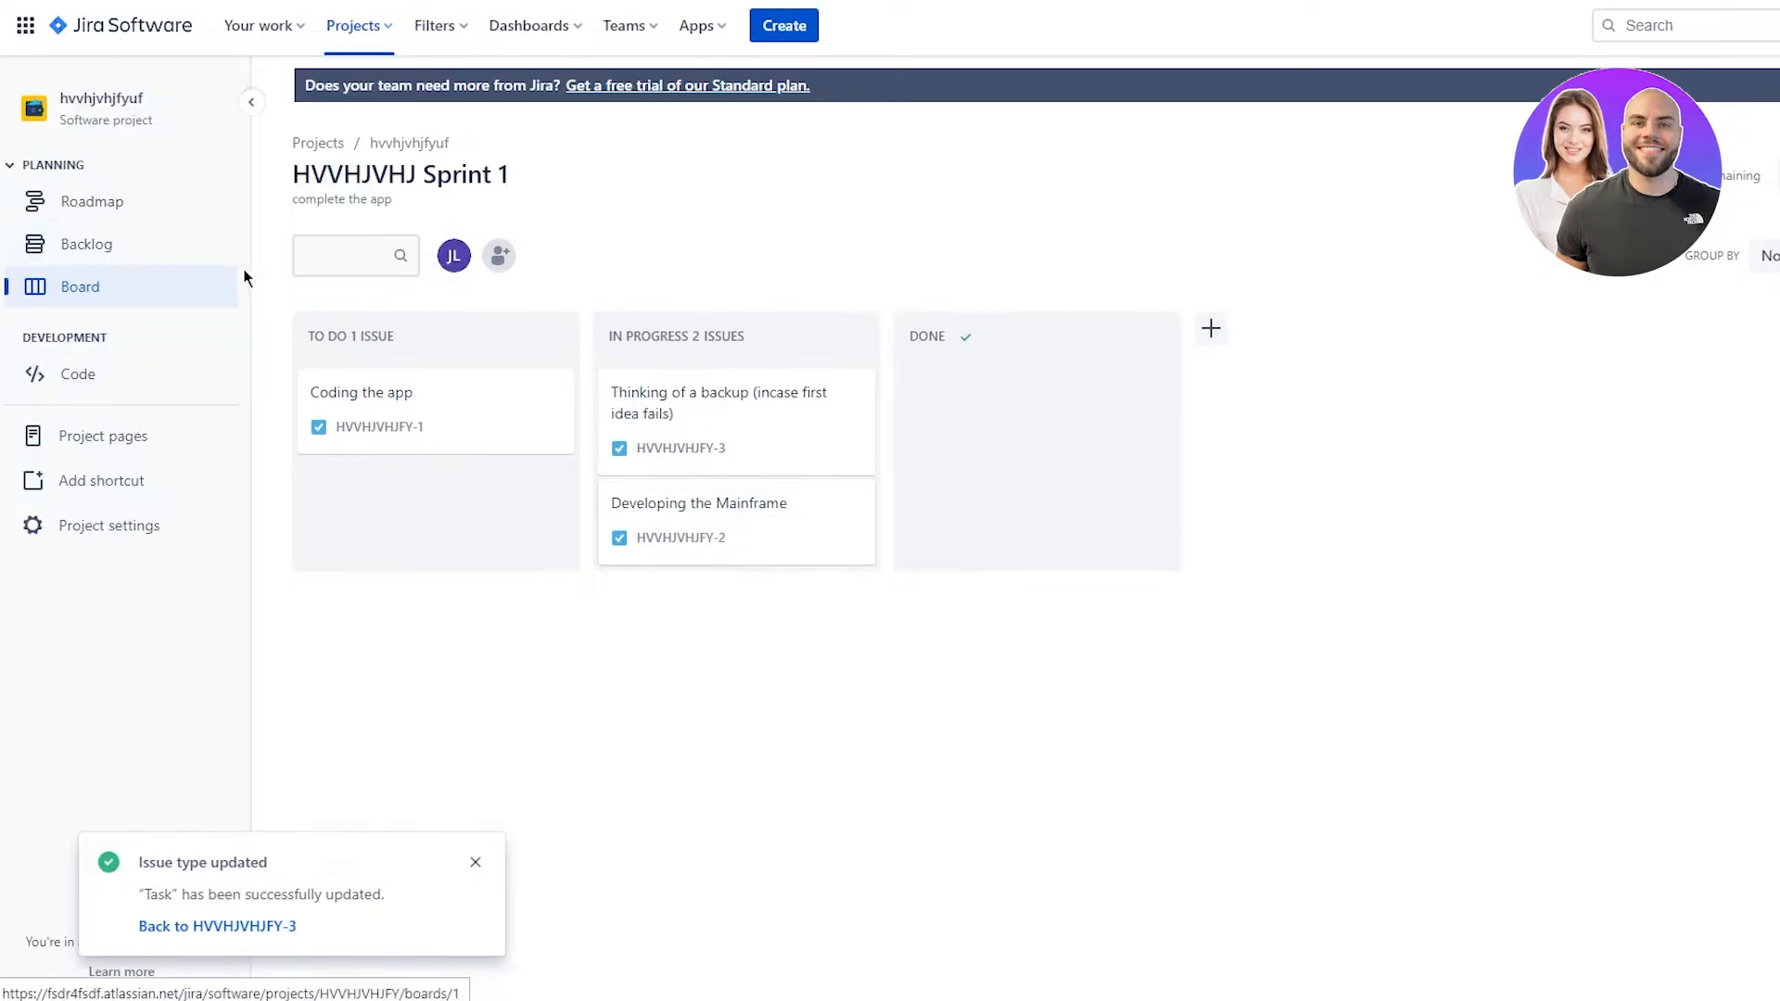
- Add the comment "hey boss, i have an issue with the mainframe objective" to the "Coding the app" issue
click(429, 393)
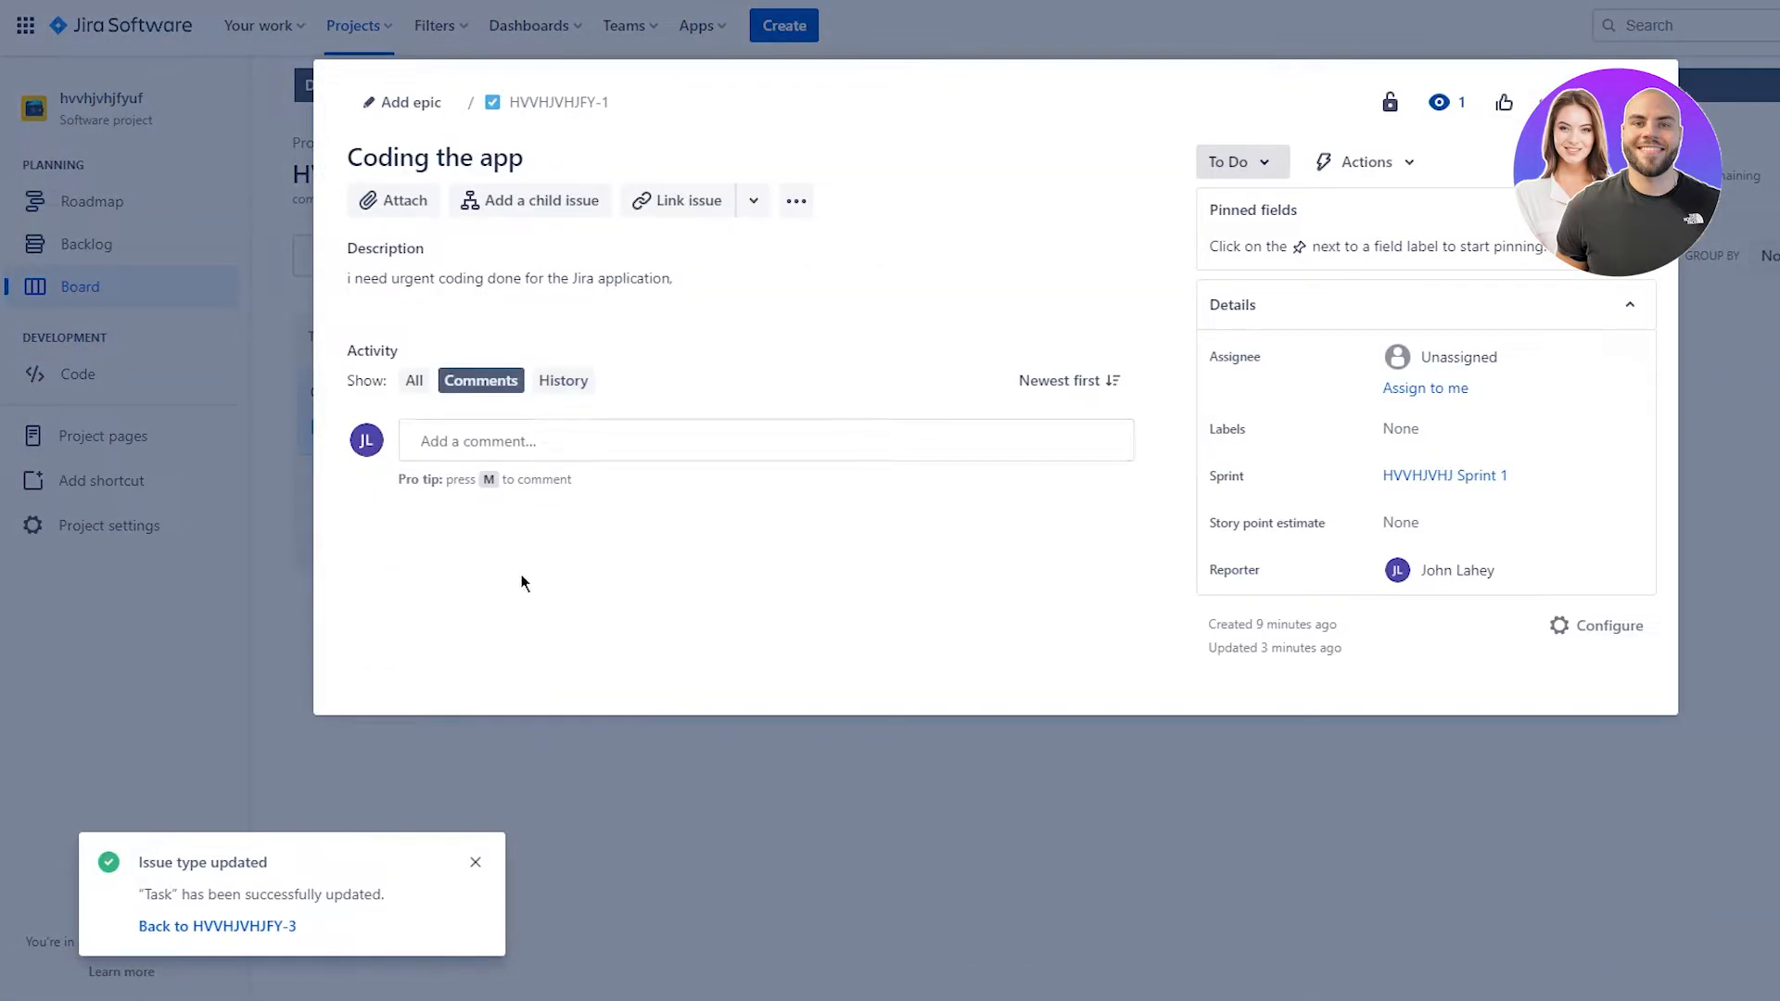
drag(455, 473, 453, 457)
click(626, 443)
click(640, 450)
click(671, 404)
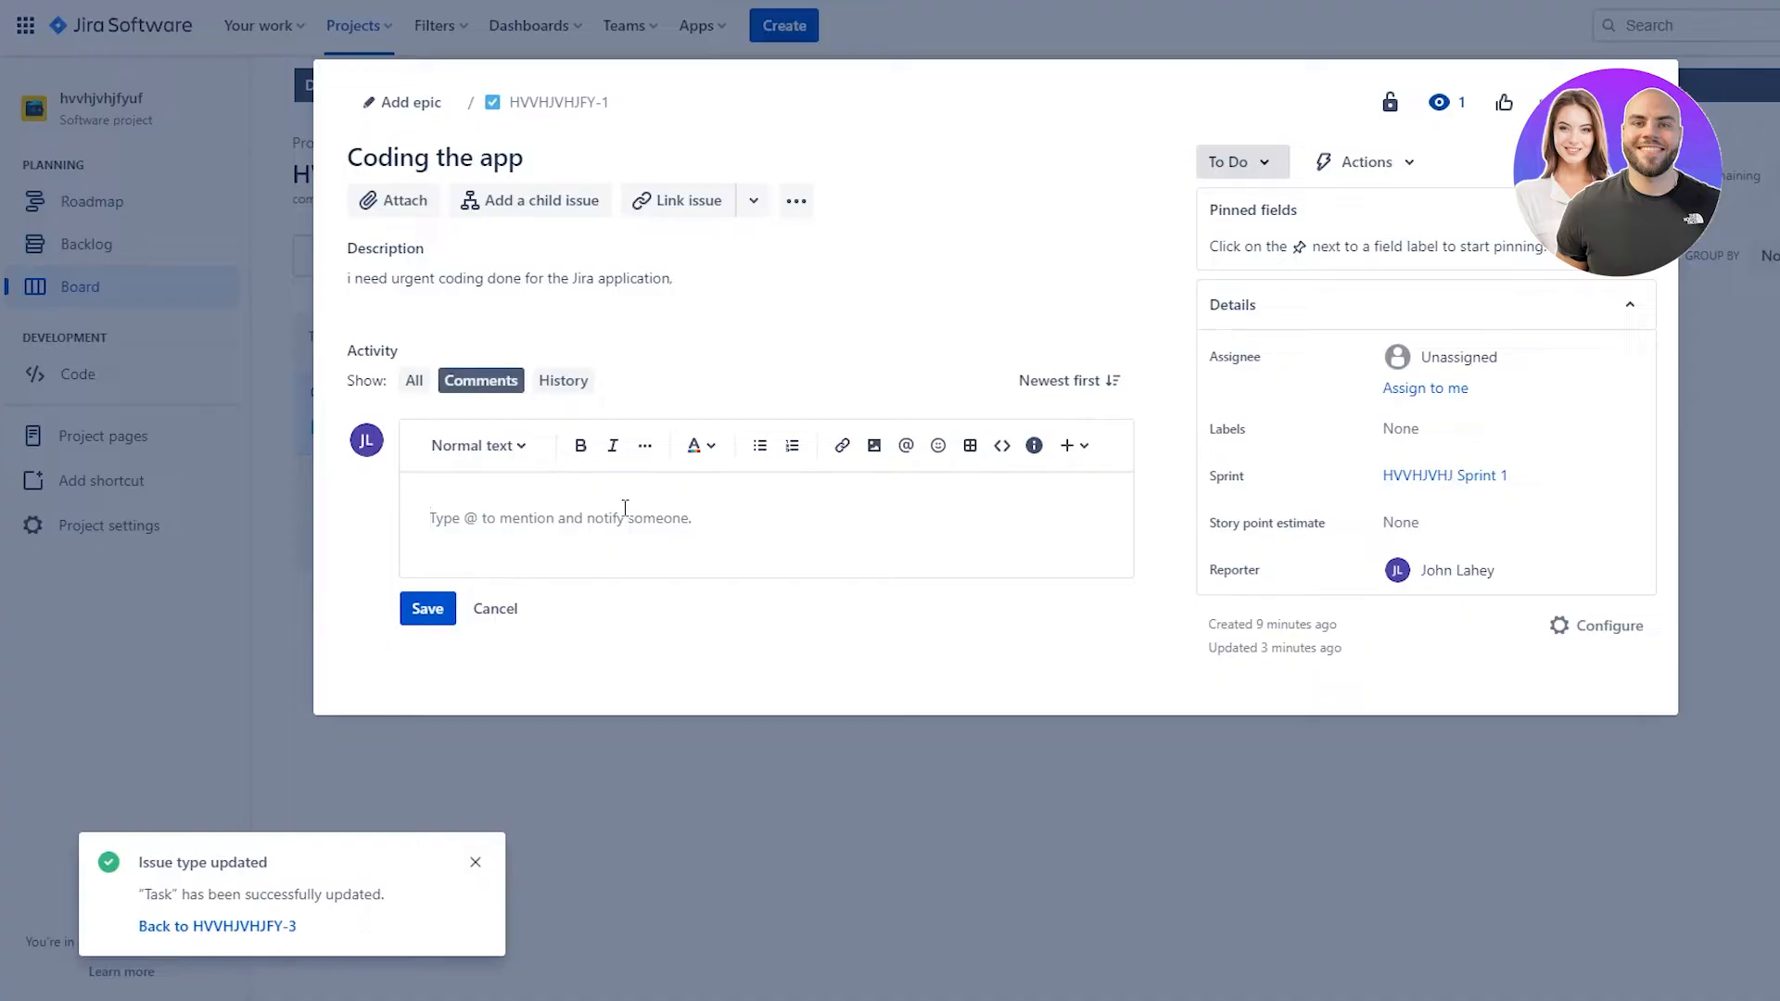
text(hey boss, )
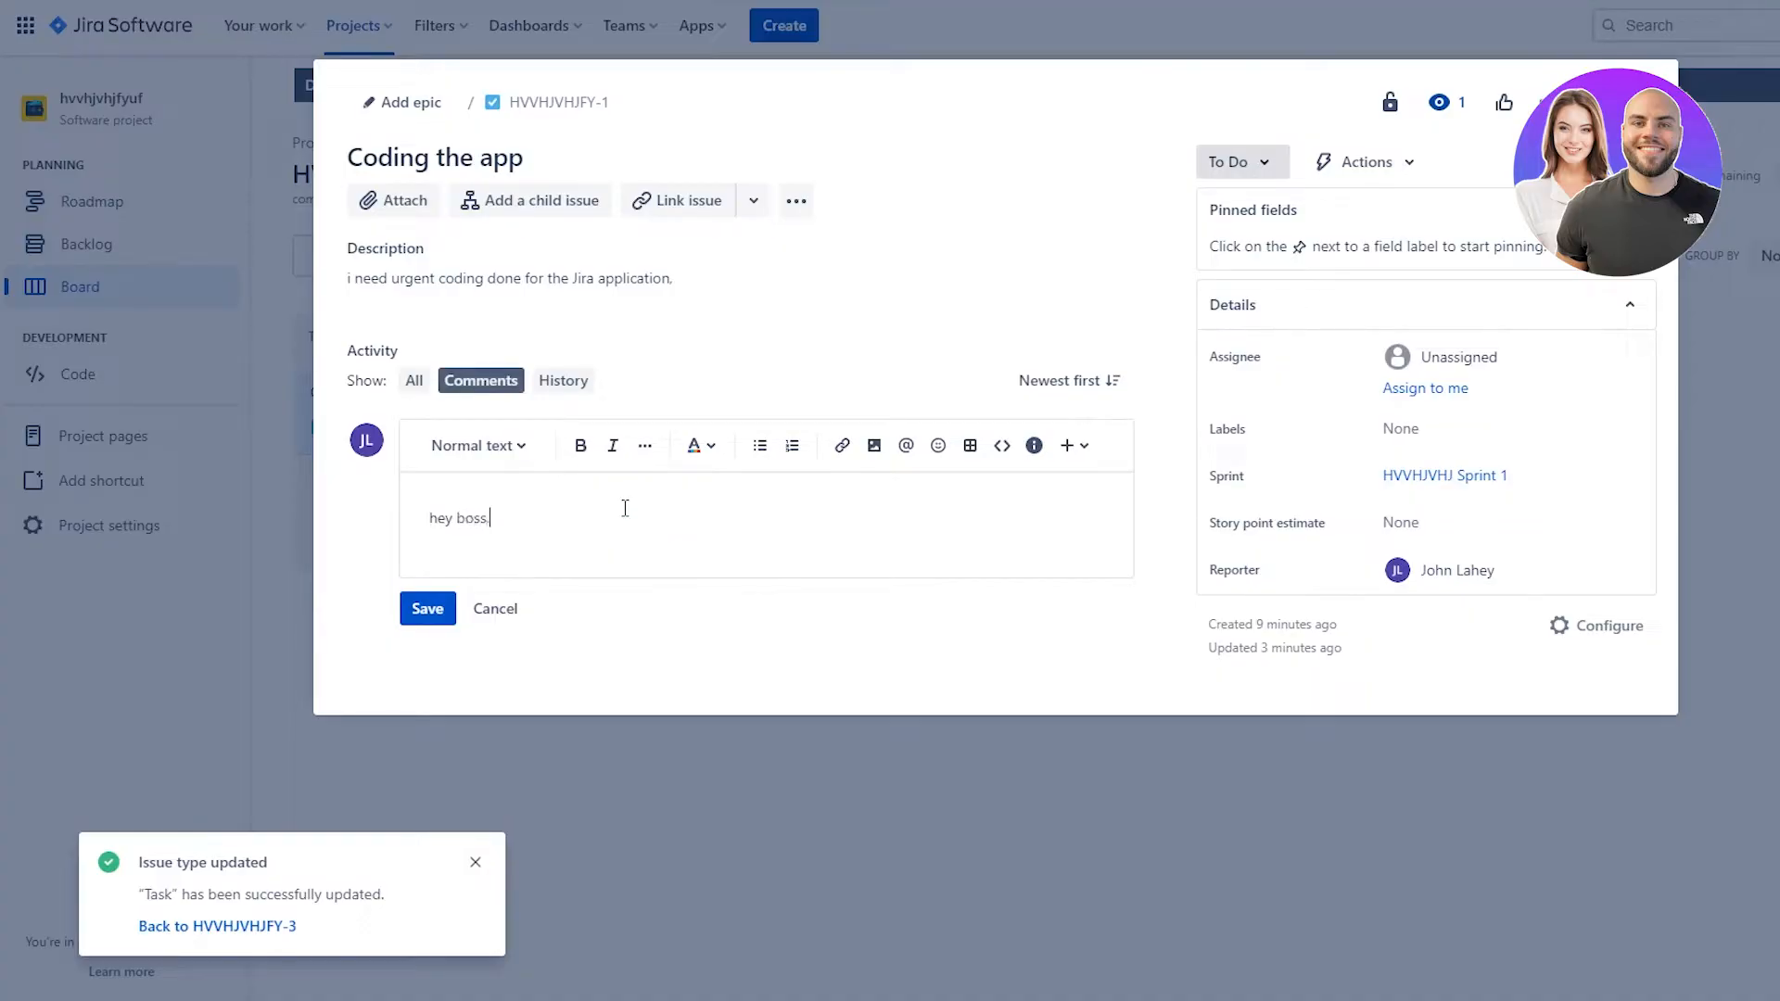
text(i have an issue with the mainfram)
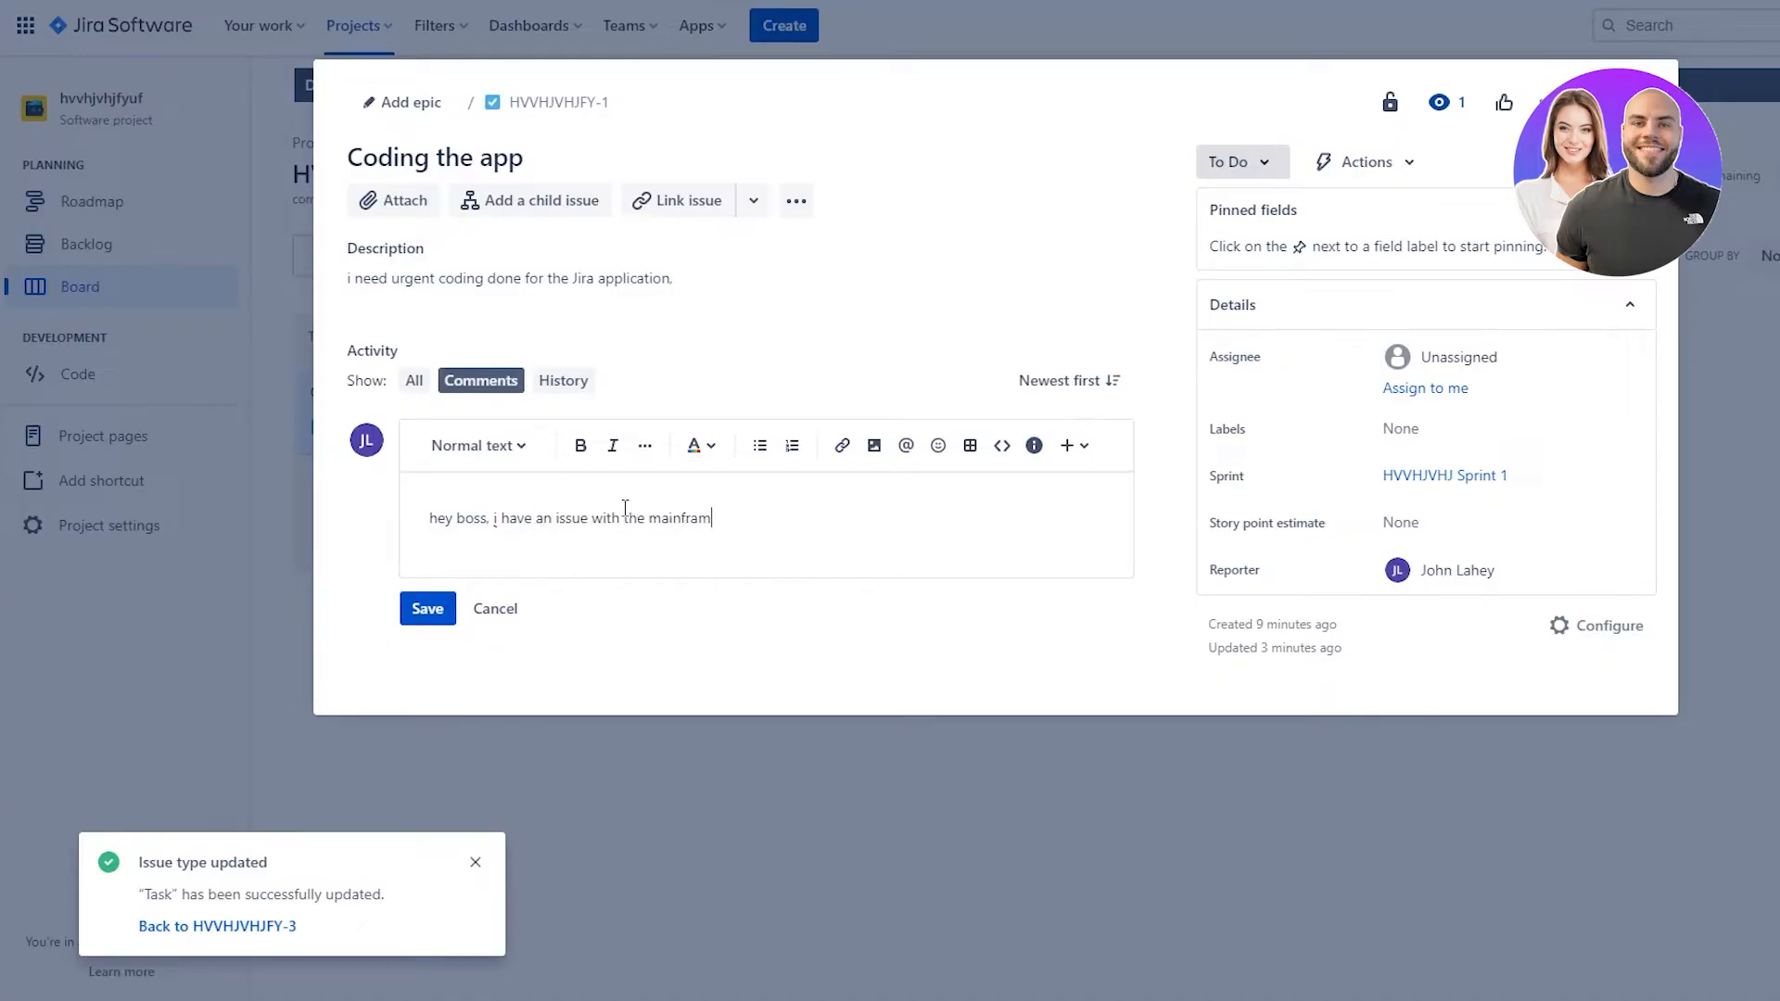
text(e objective)
key(Return)
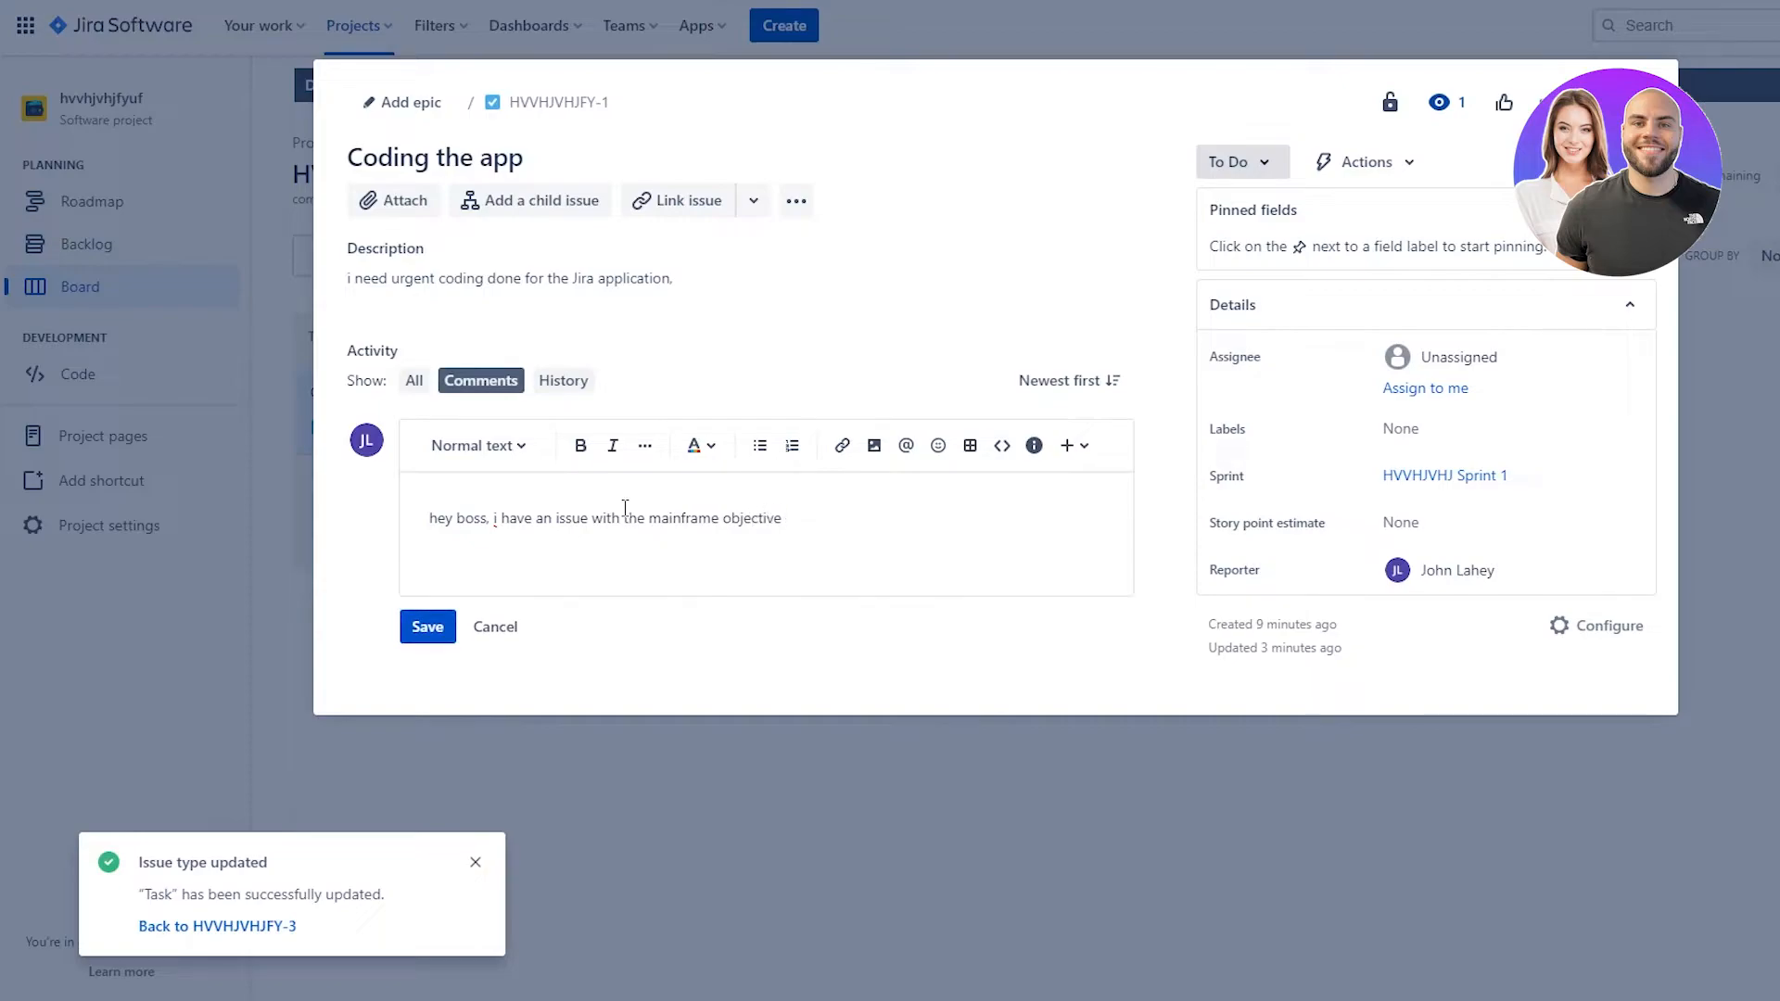
click(443, 650)
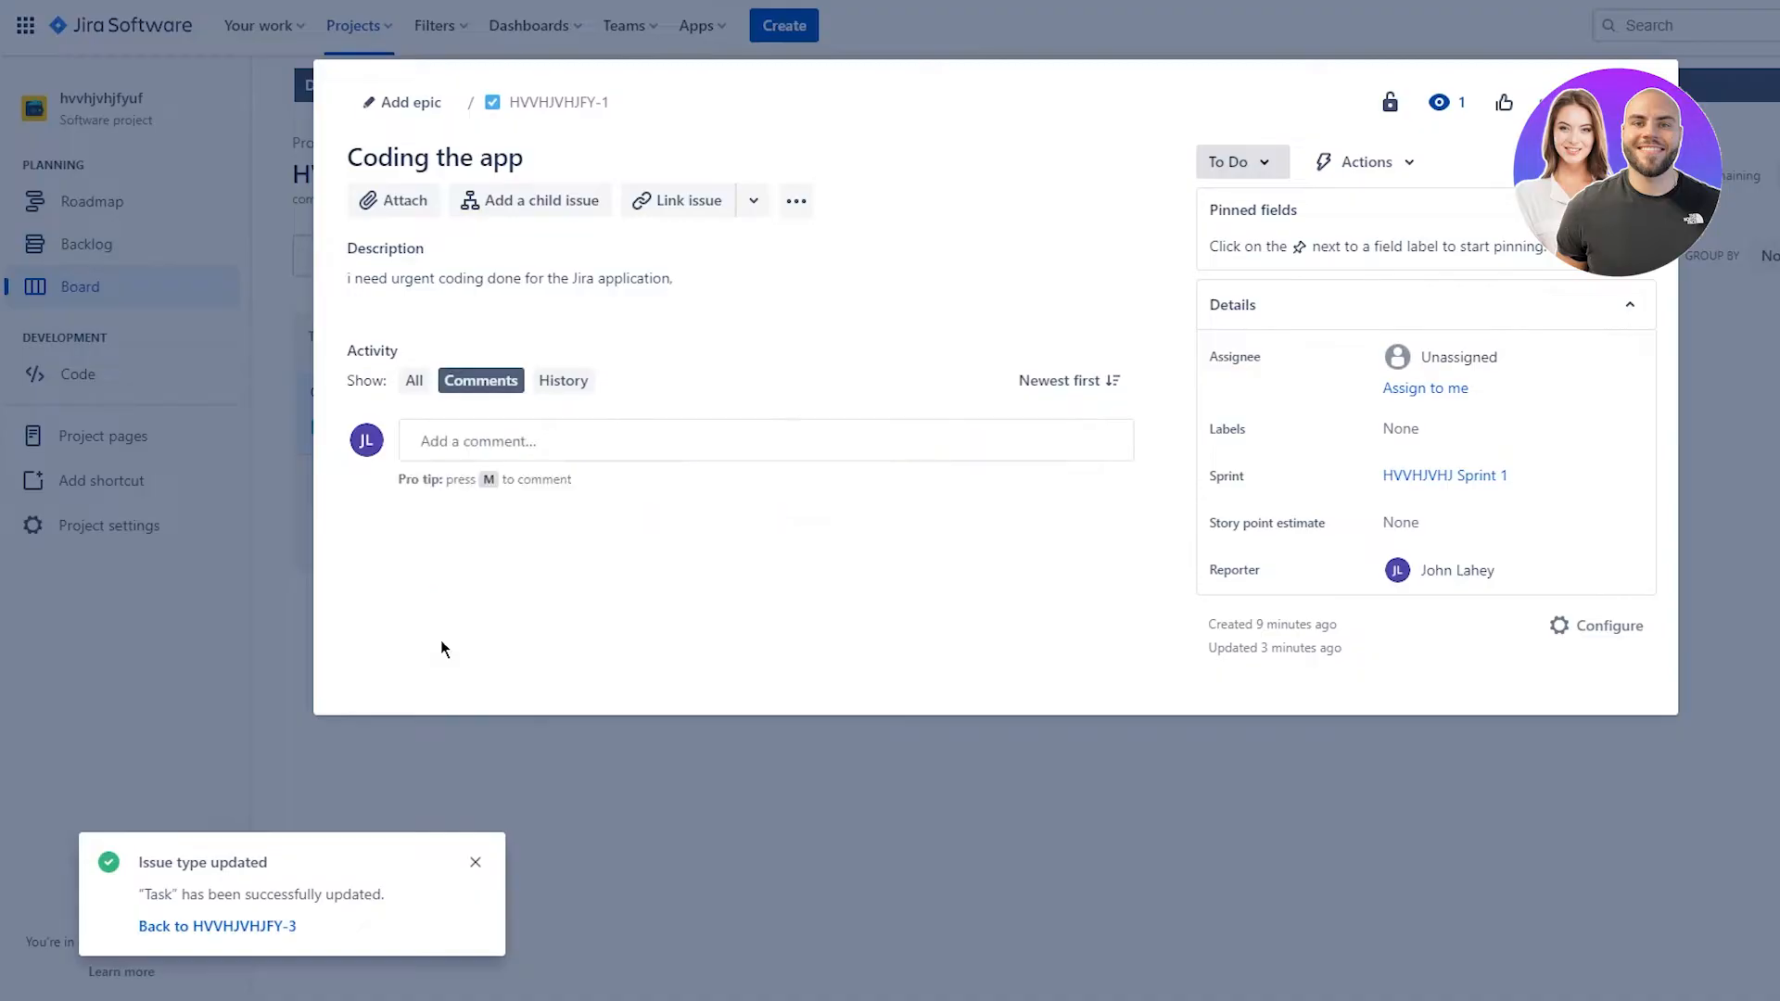
- Add a second comment, "yes please tell me the issue", to the "Coding the app" issue and close it
click(688, 435)
text(yes please tell me the issue)
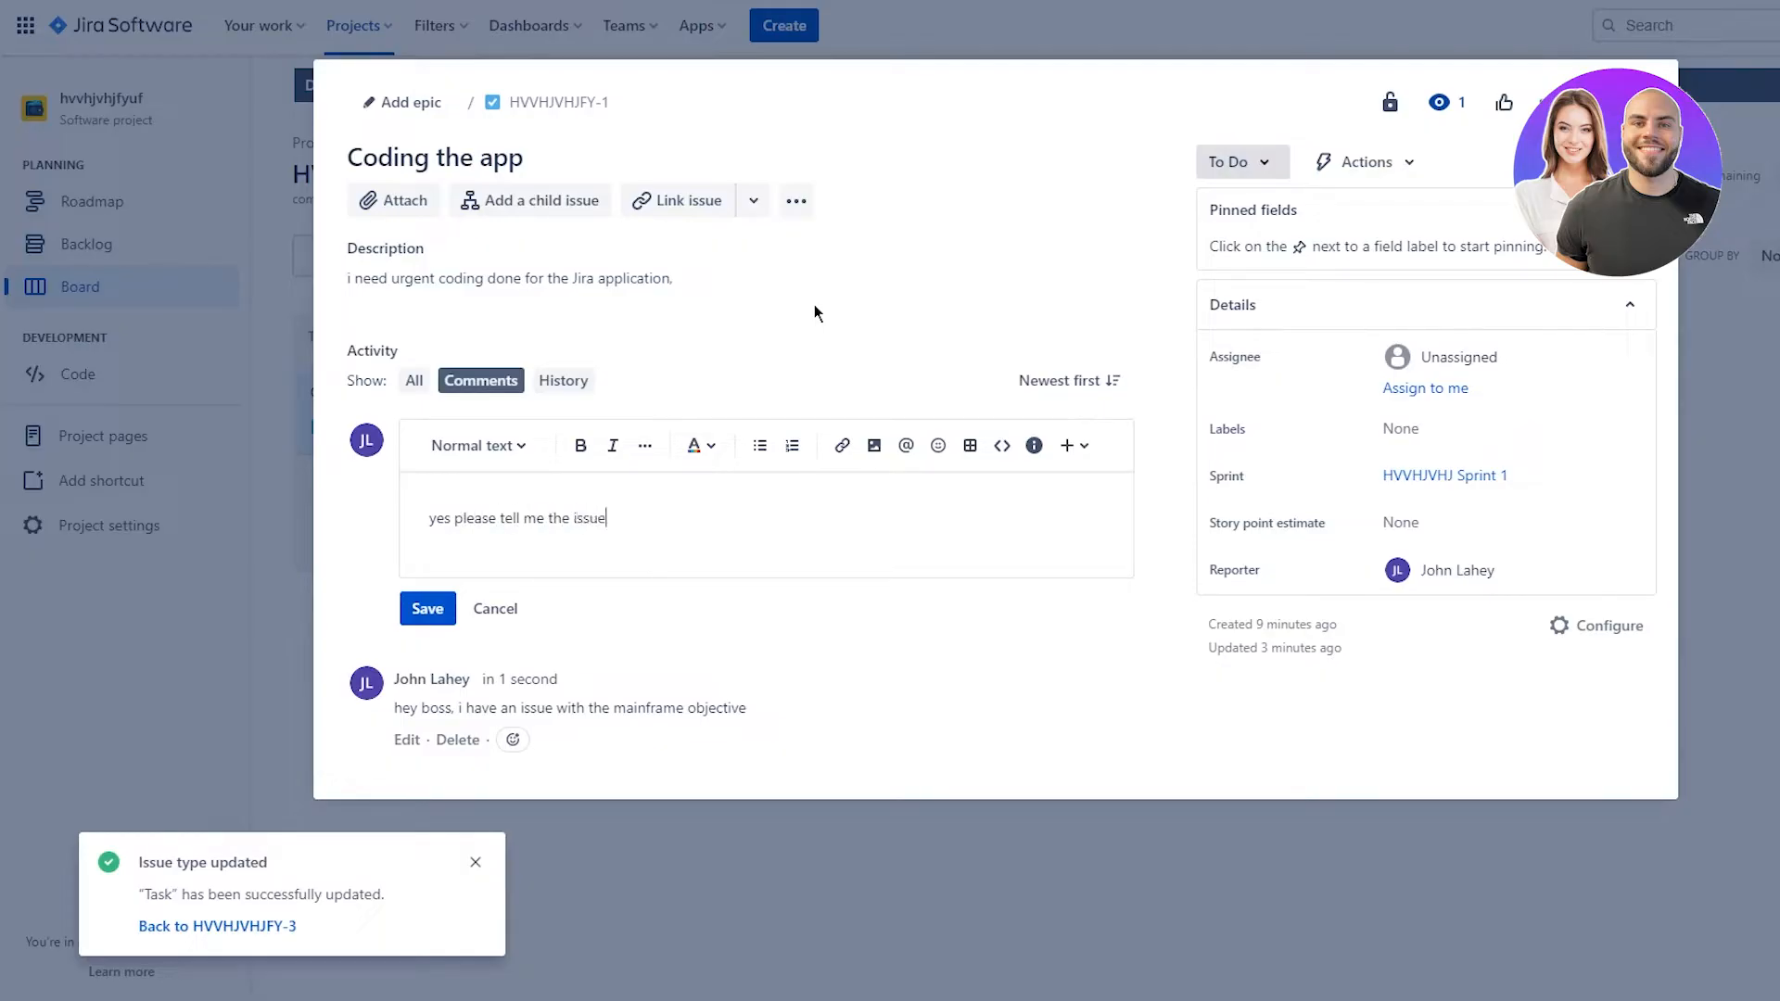
click(427, 612)
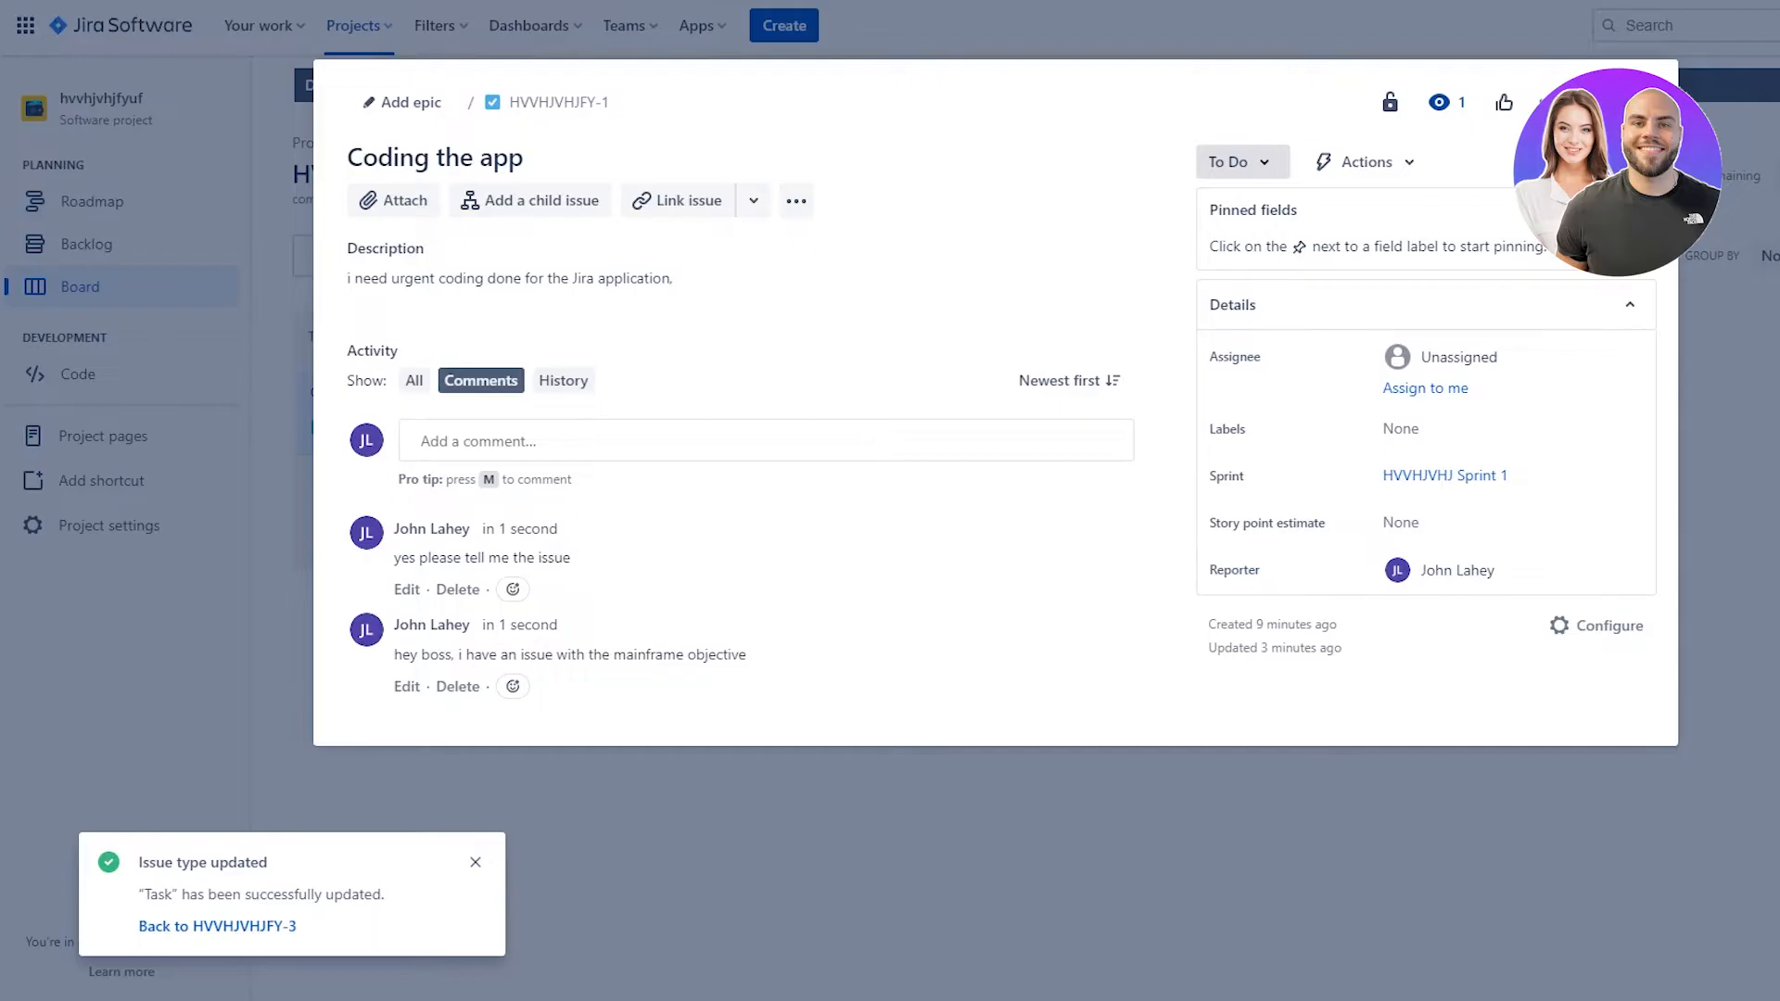
key(Escape)
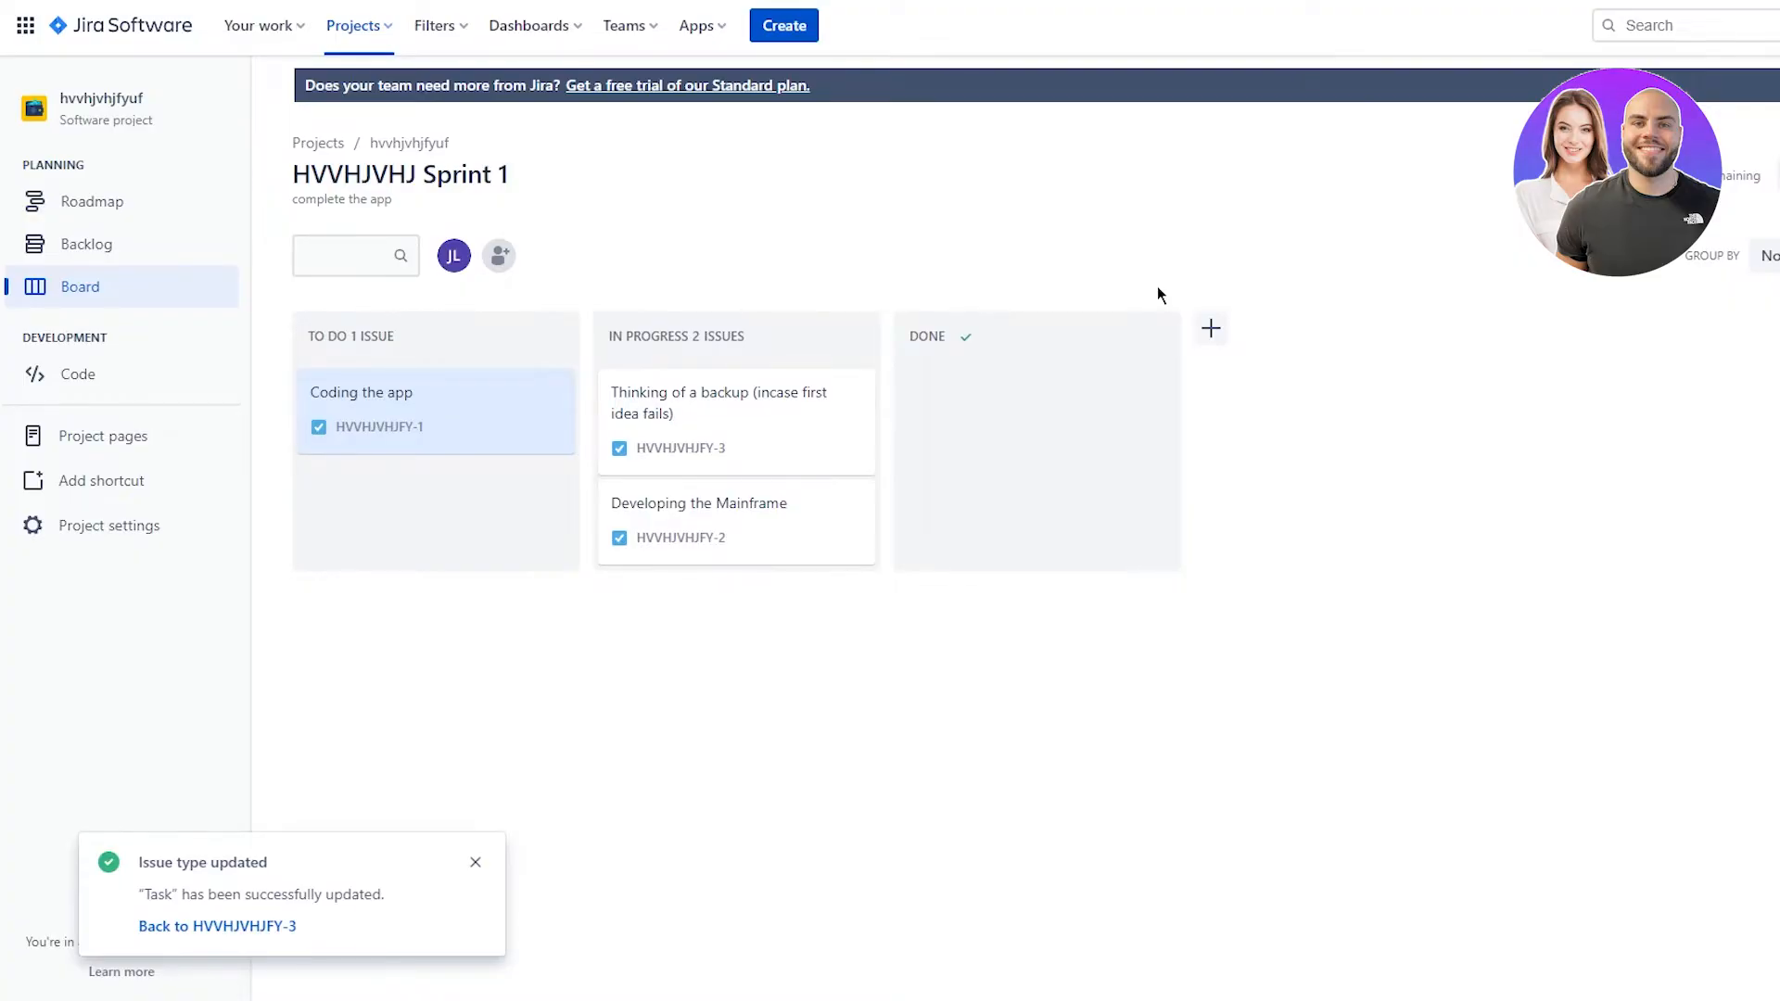
- Look over the project's backlog and board, and examine the source code management tools and integrations on the Code page
click(110, 248)
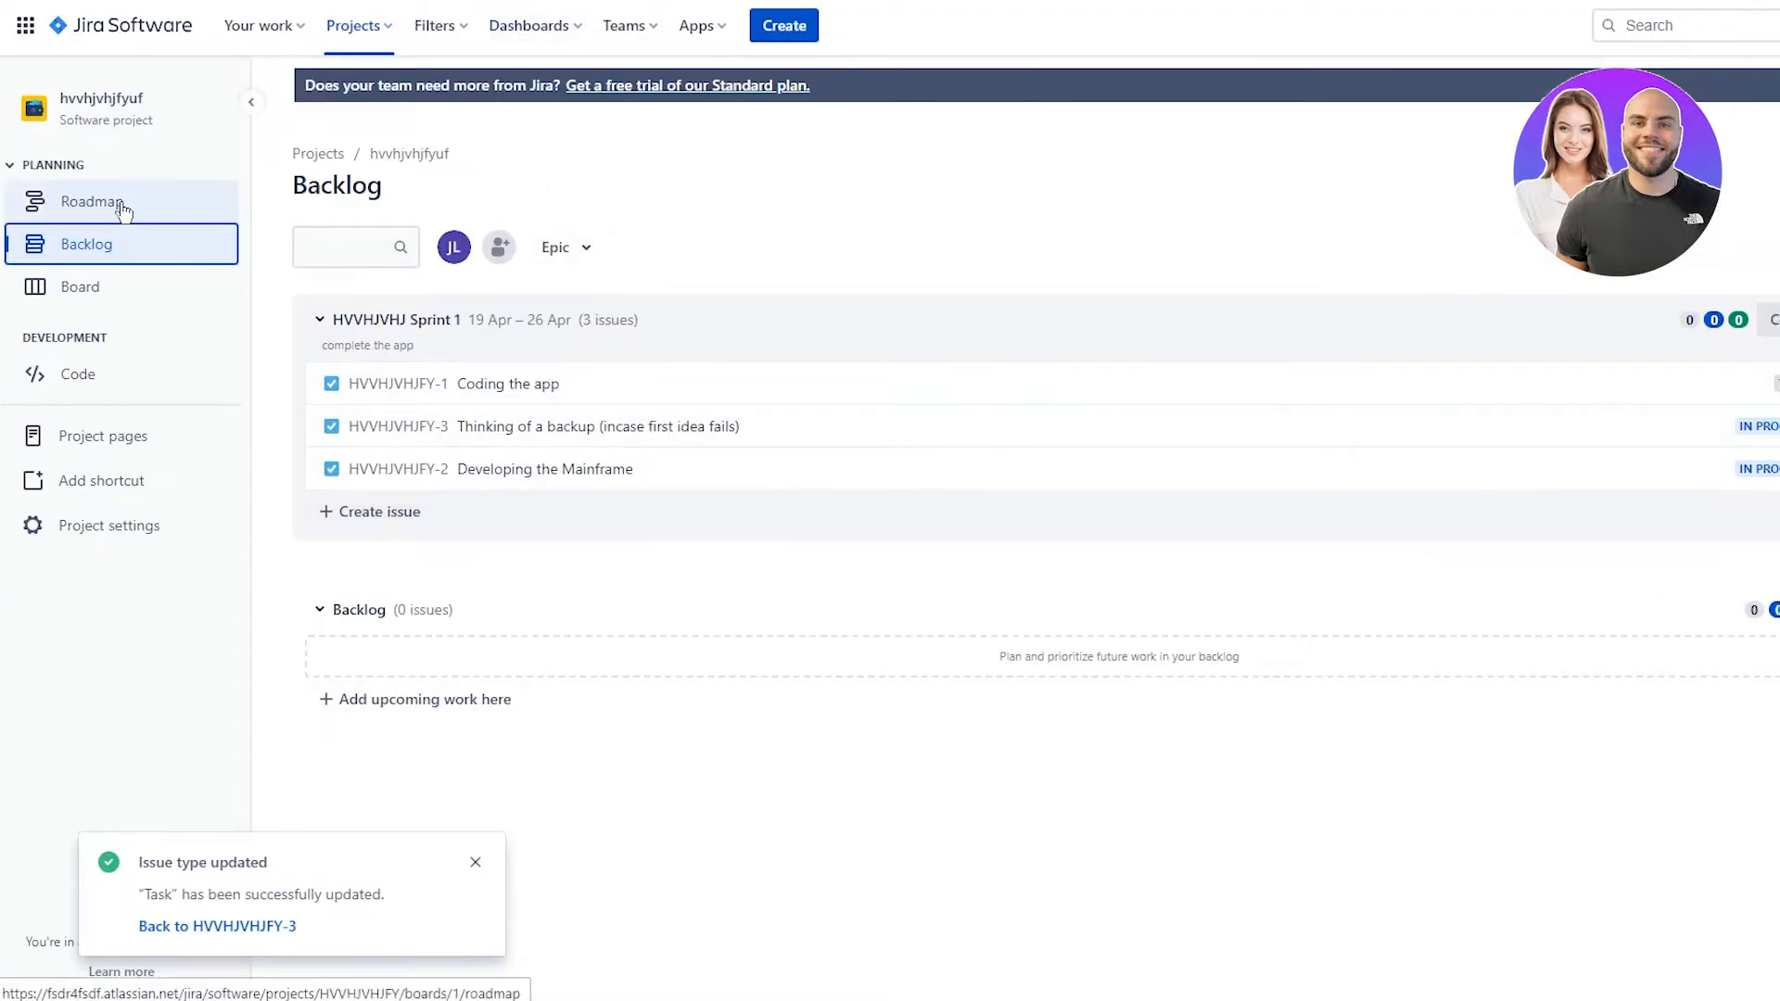
click(120, 286)
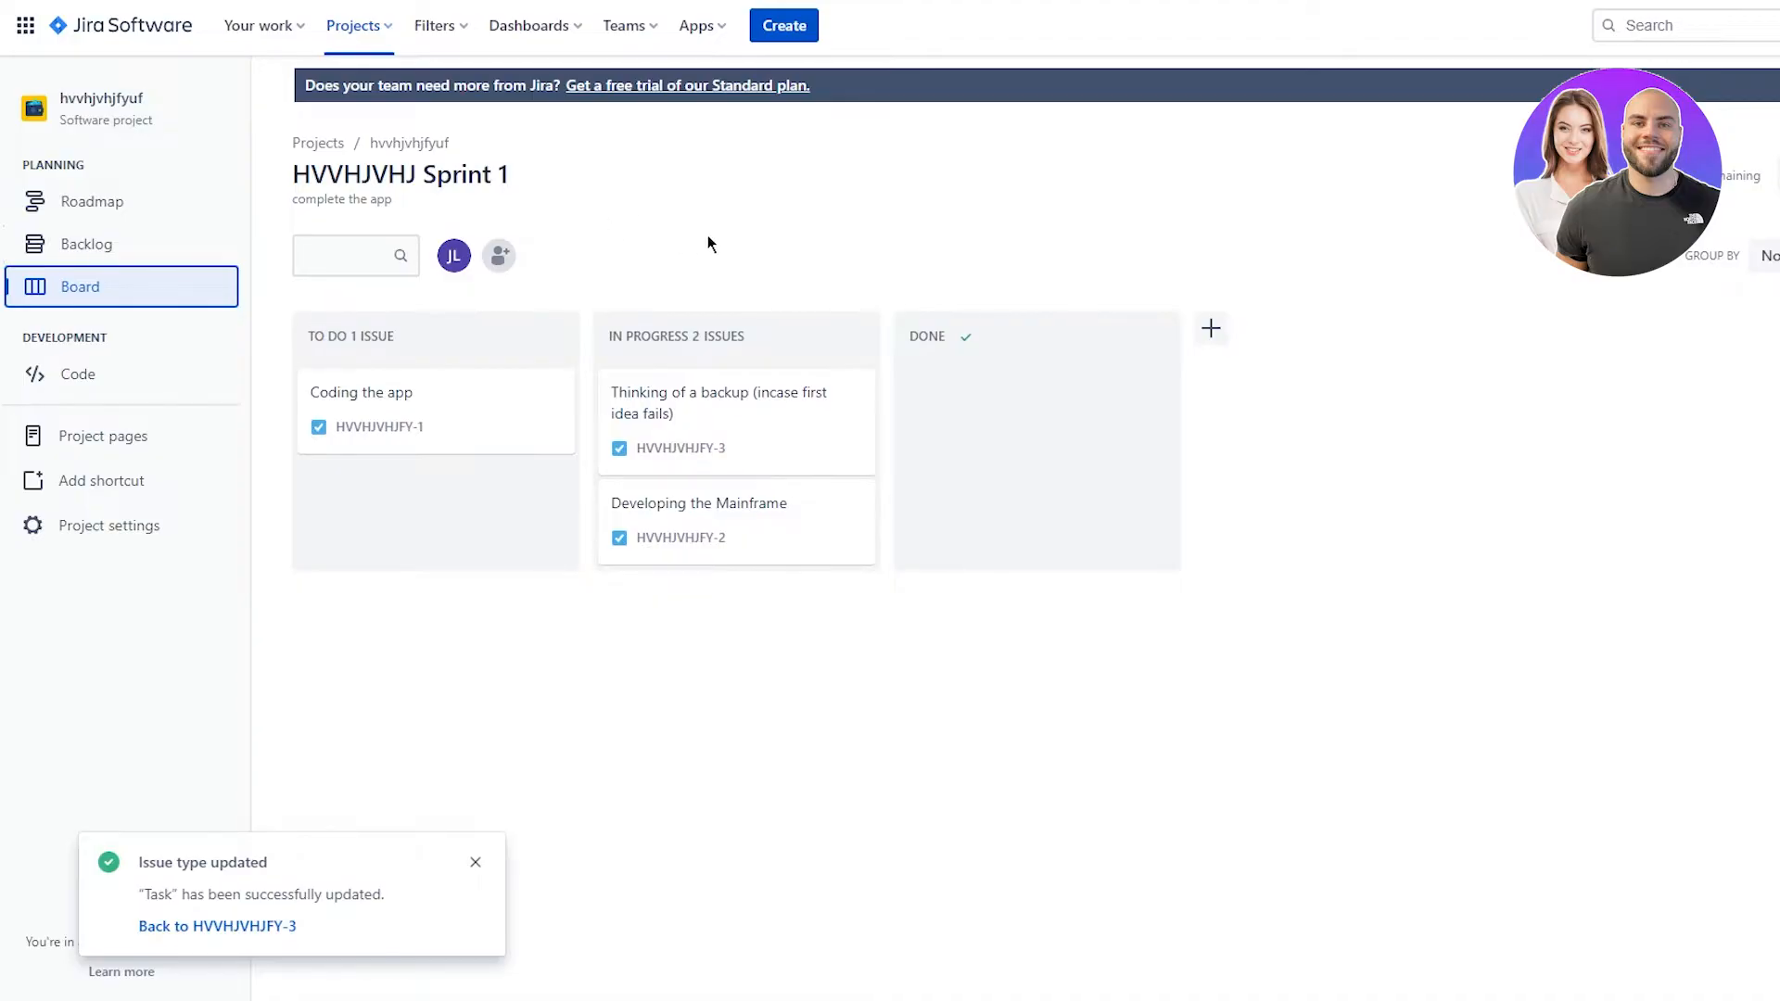
click(175, 376)
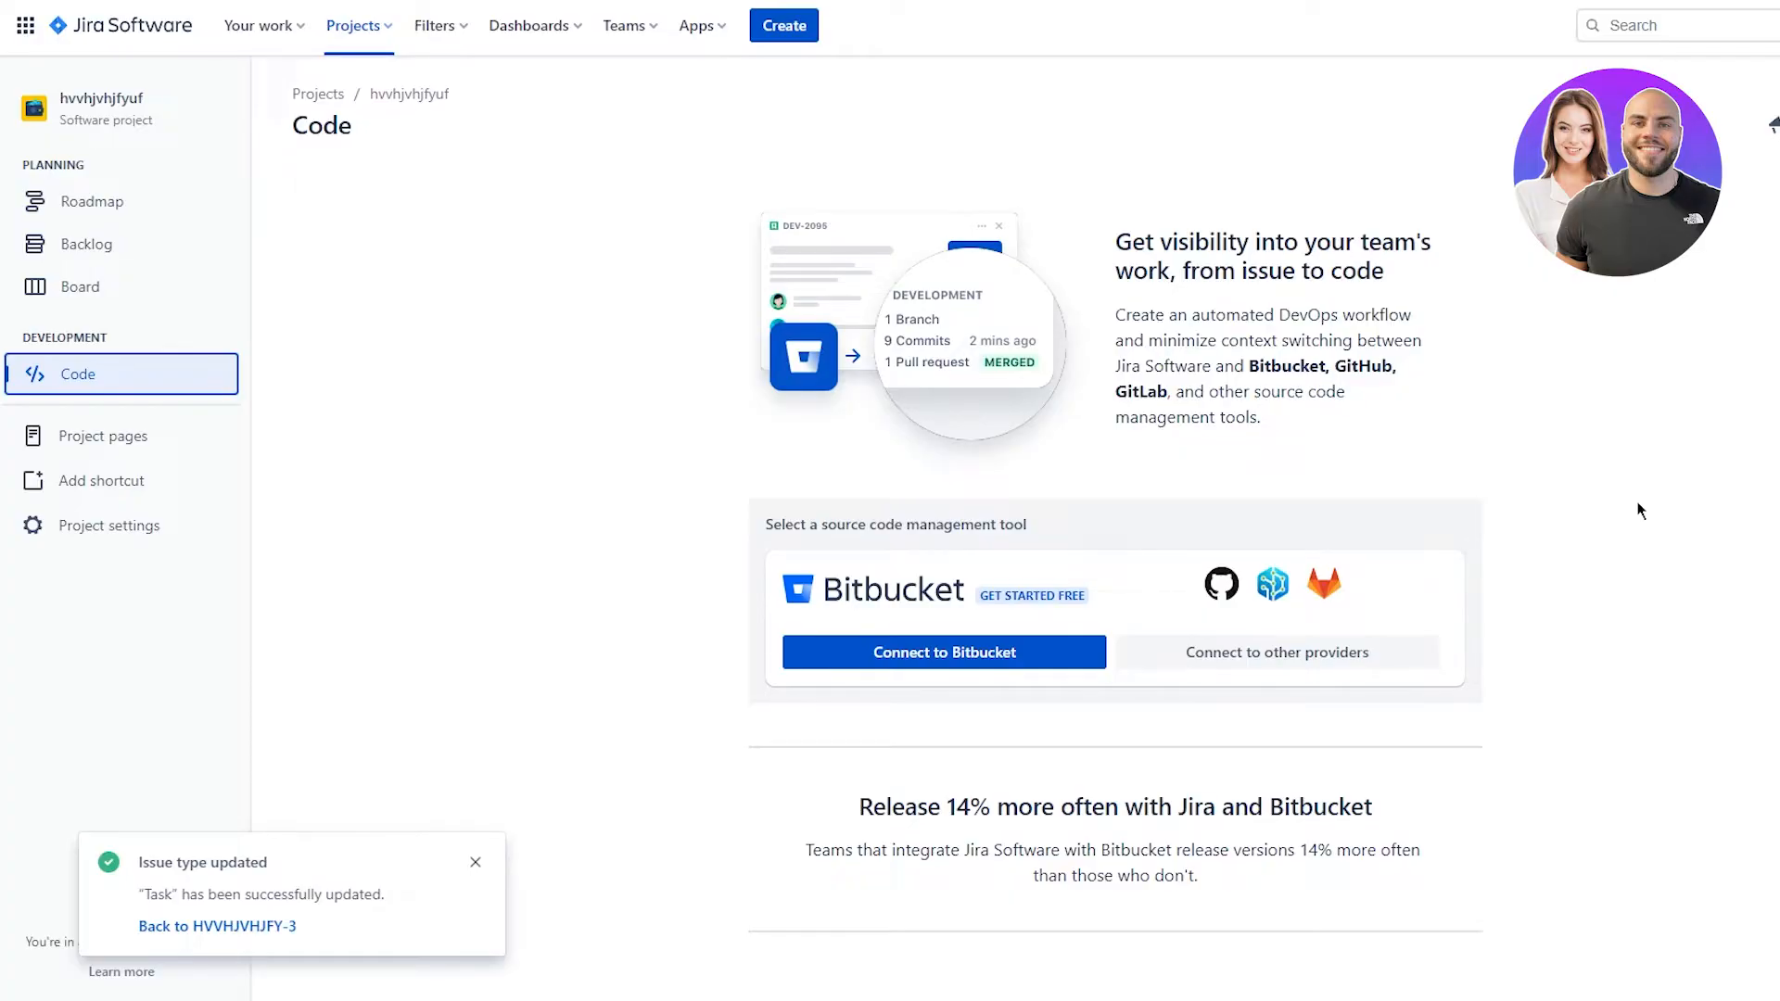
scroll(1206, 384, down, 15)
scroll(859, 306, up, 12)
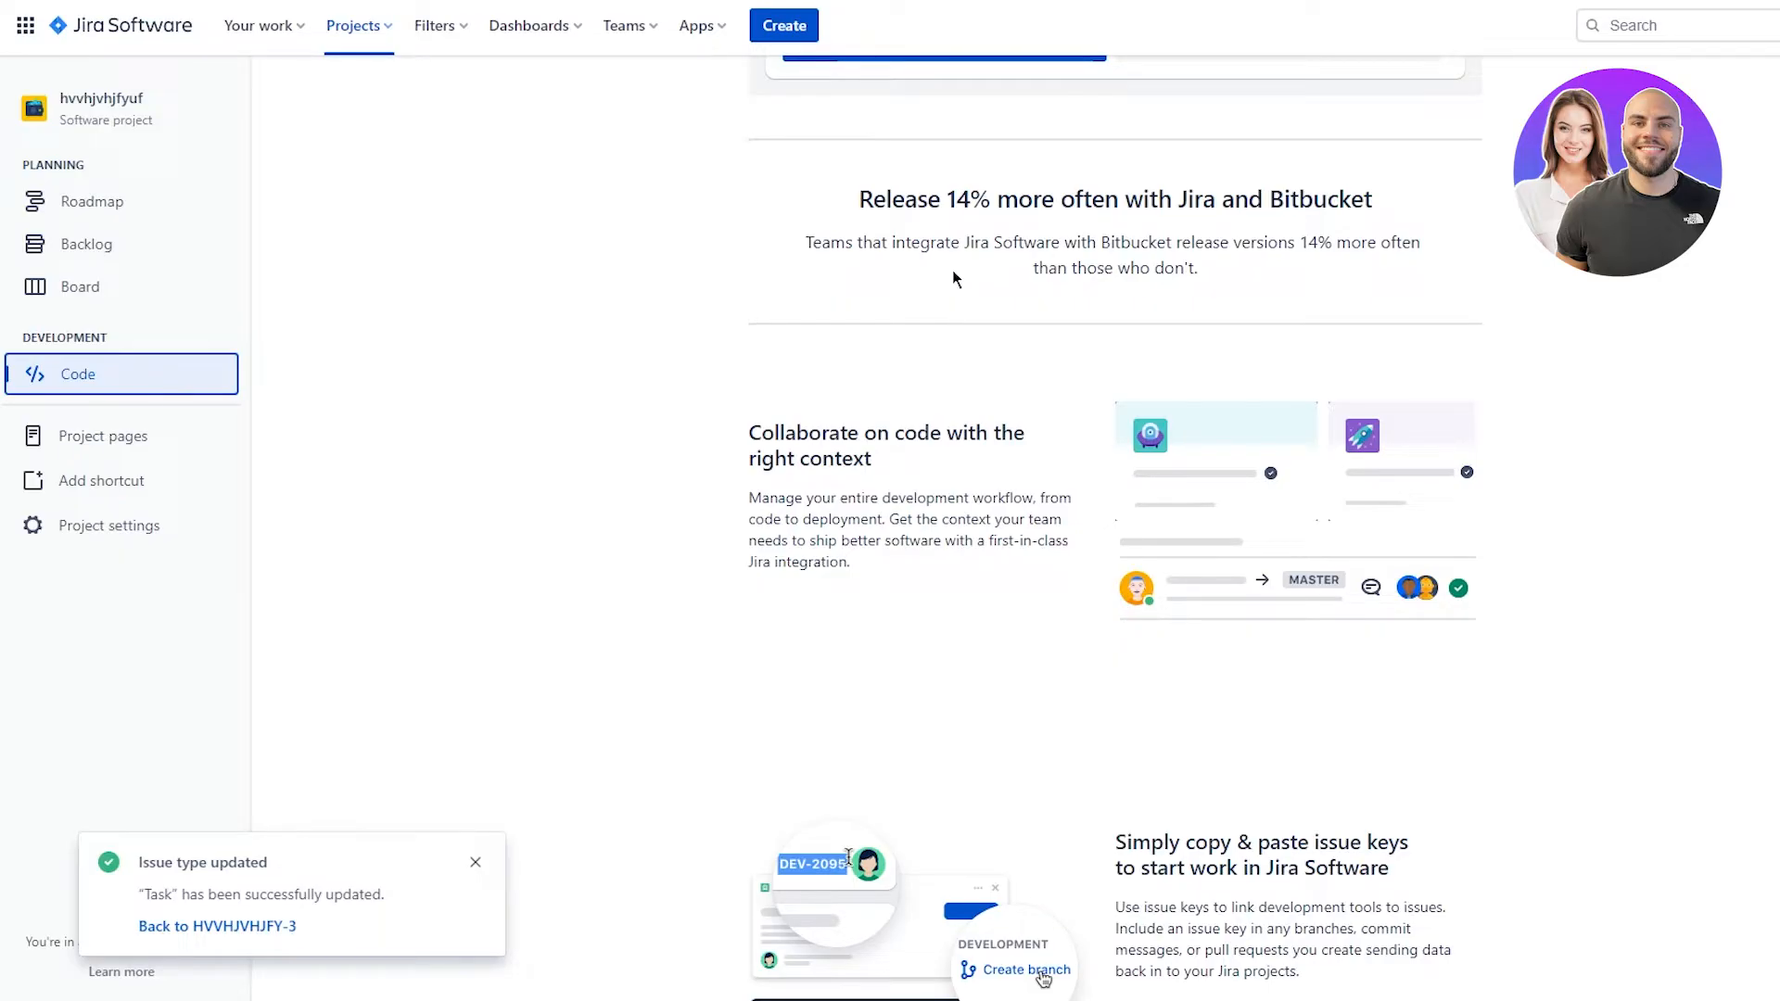
scroll(953, 270, down, 5)
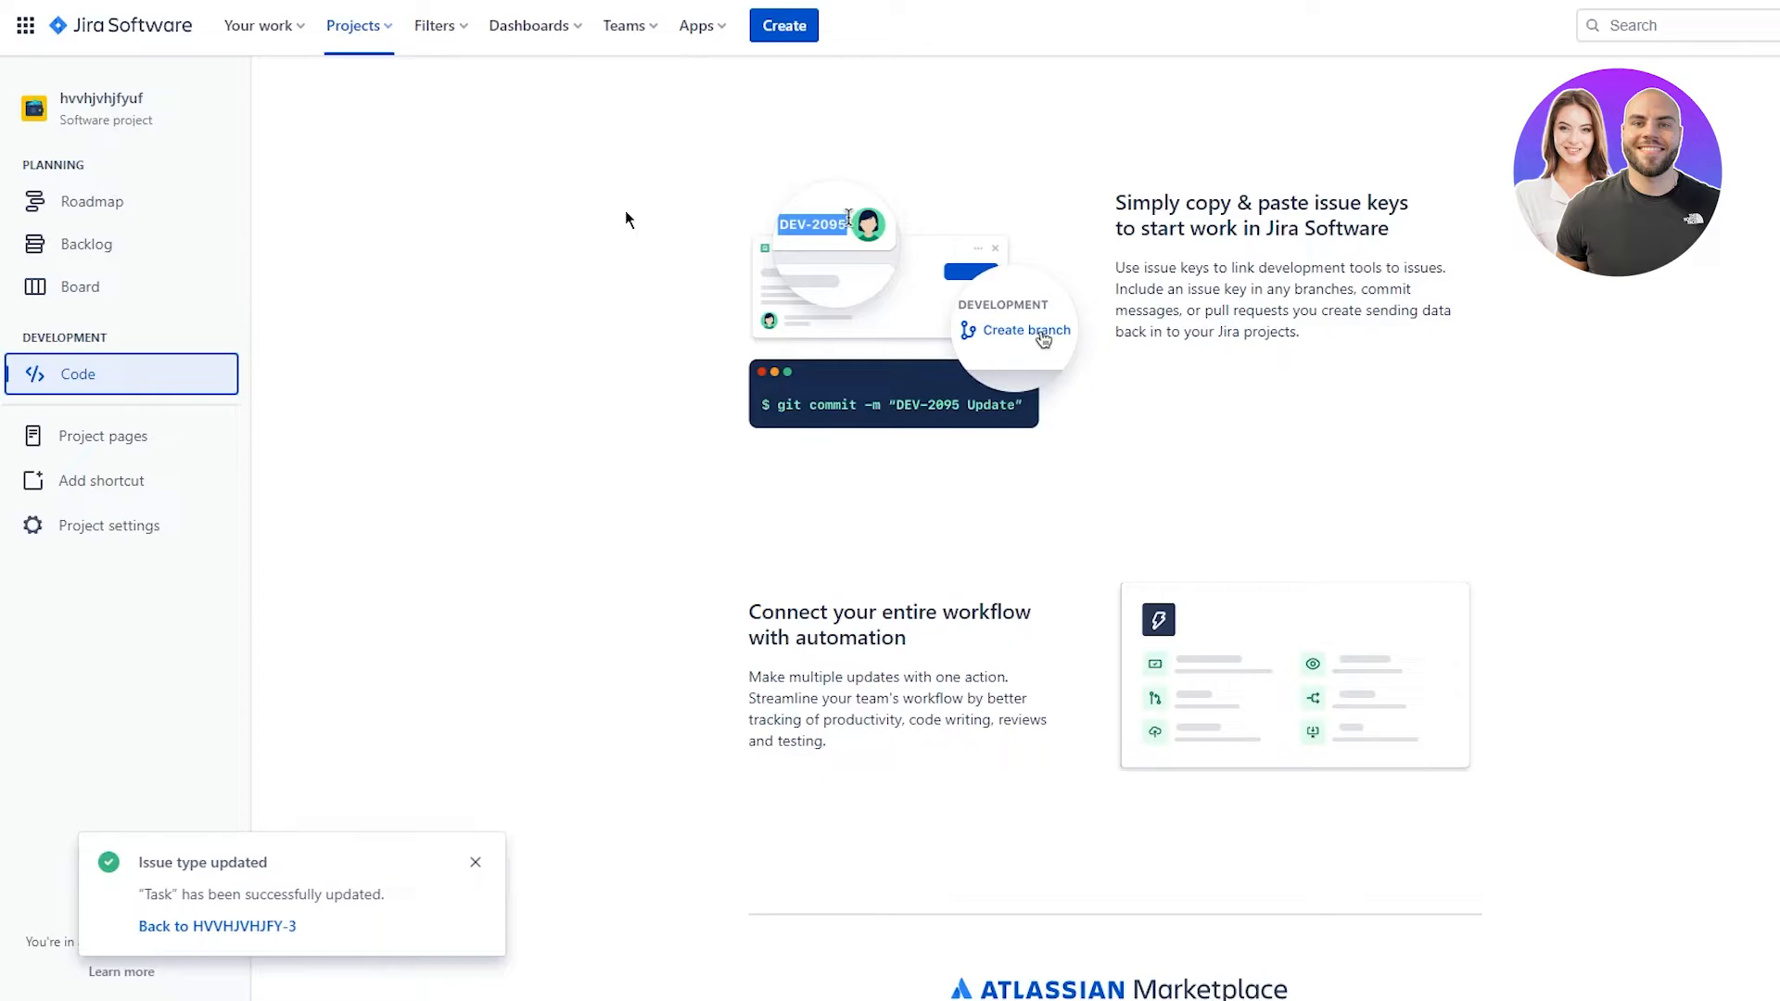
scroll(600, 293, down, 3)
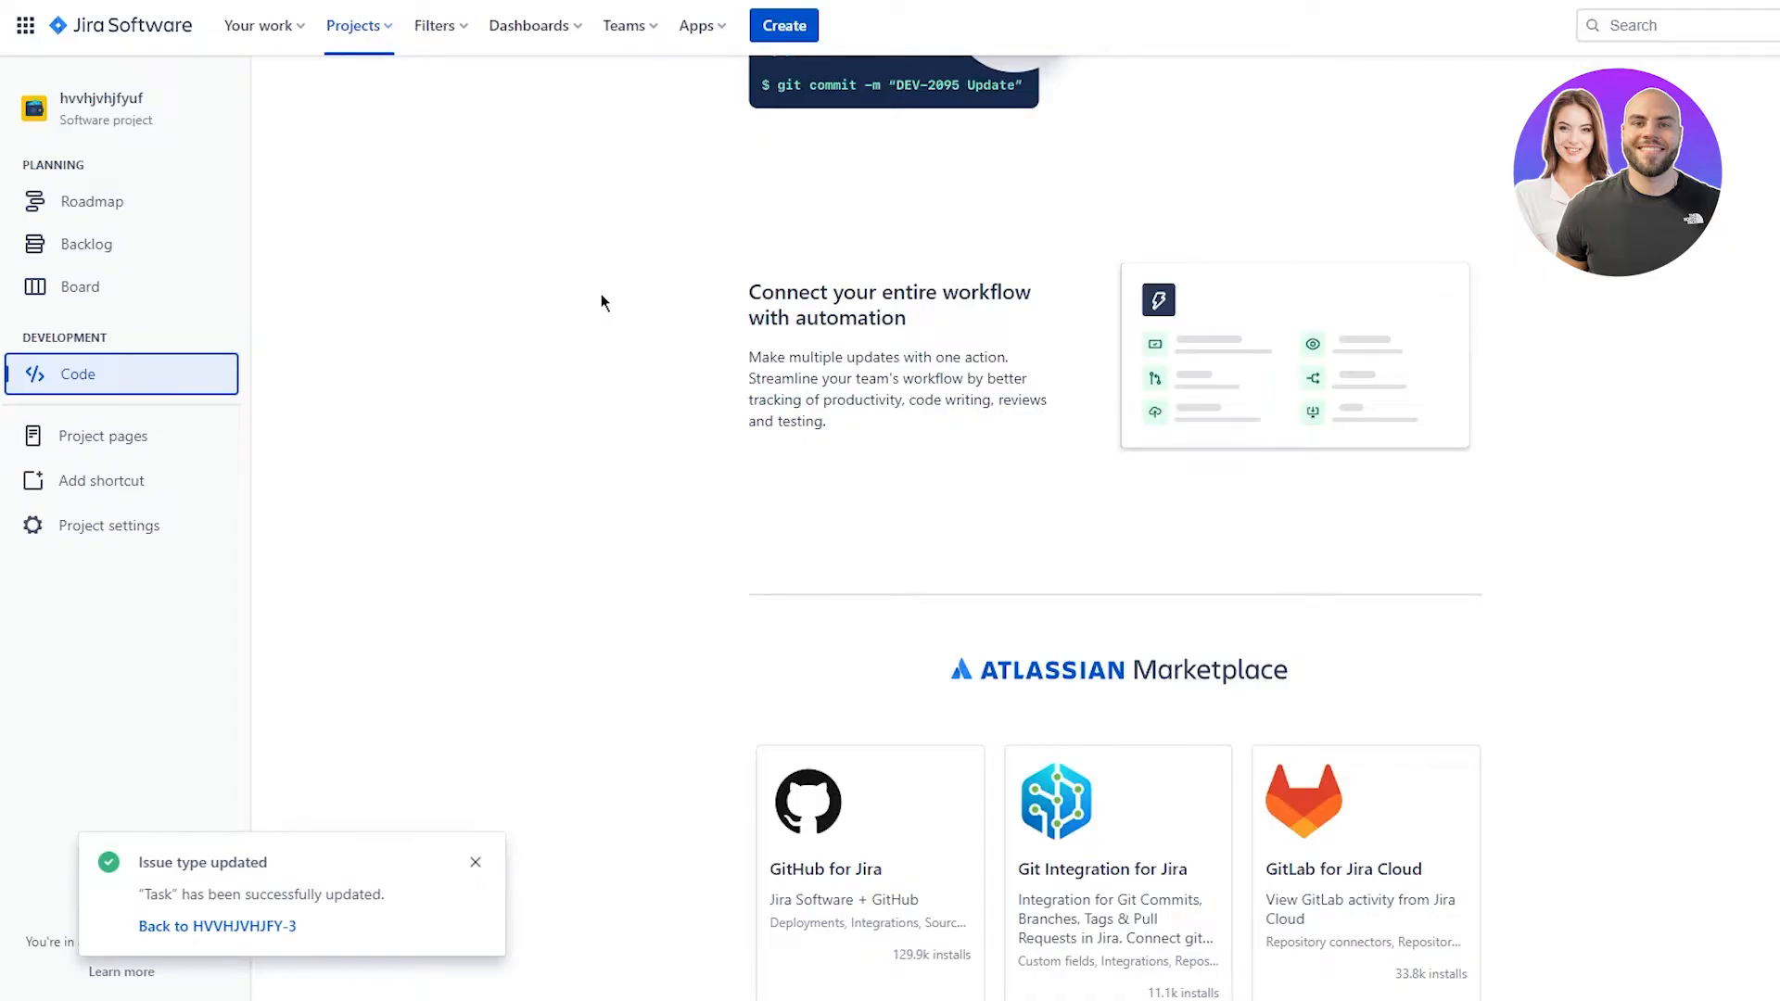
scroll(600, 296, down, 1)
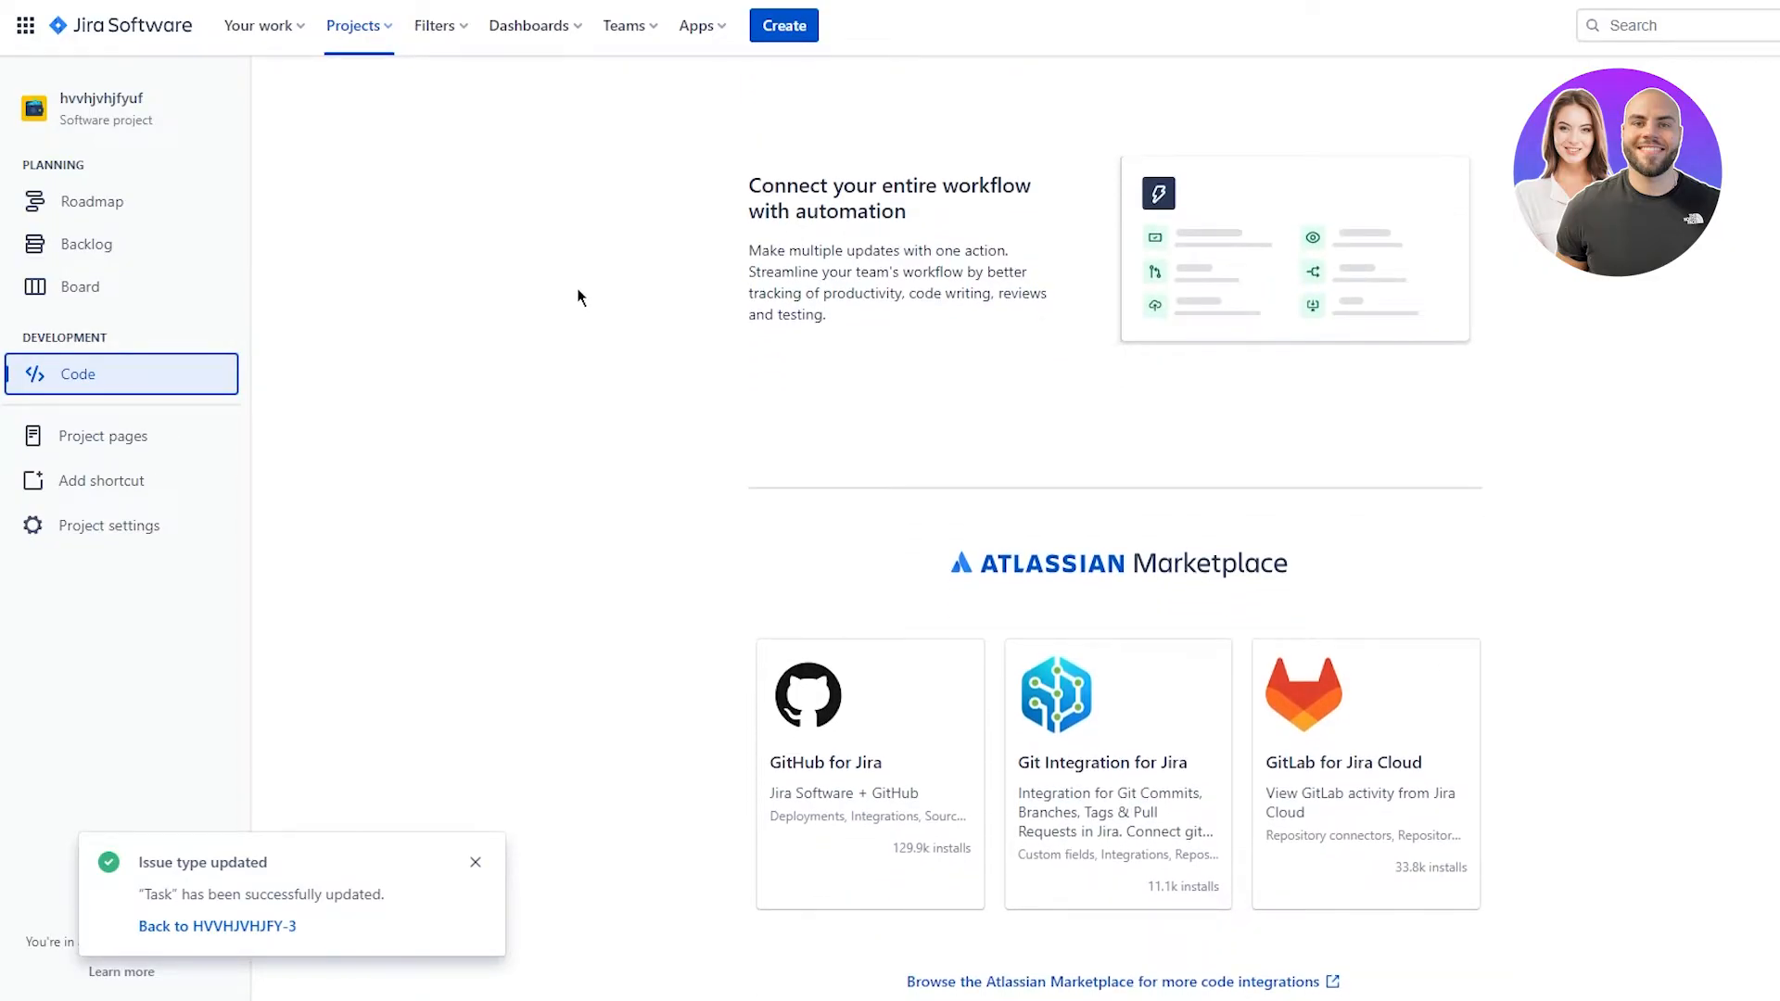
scroll(715, 221, up, 1)
scroll(715, 384, down, 1)
scroll(1271, 459, up, 10)
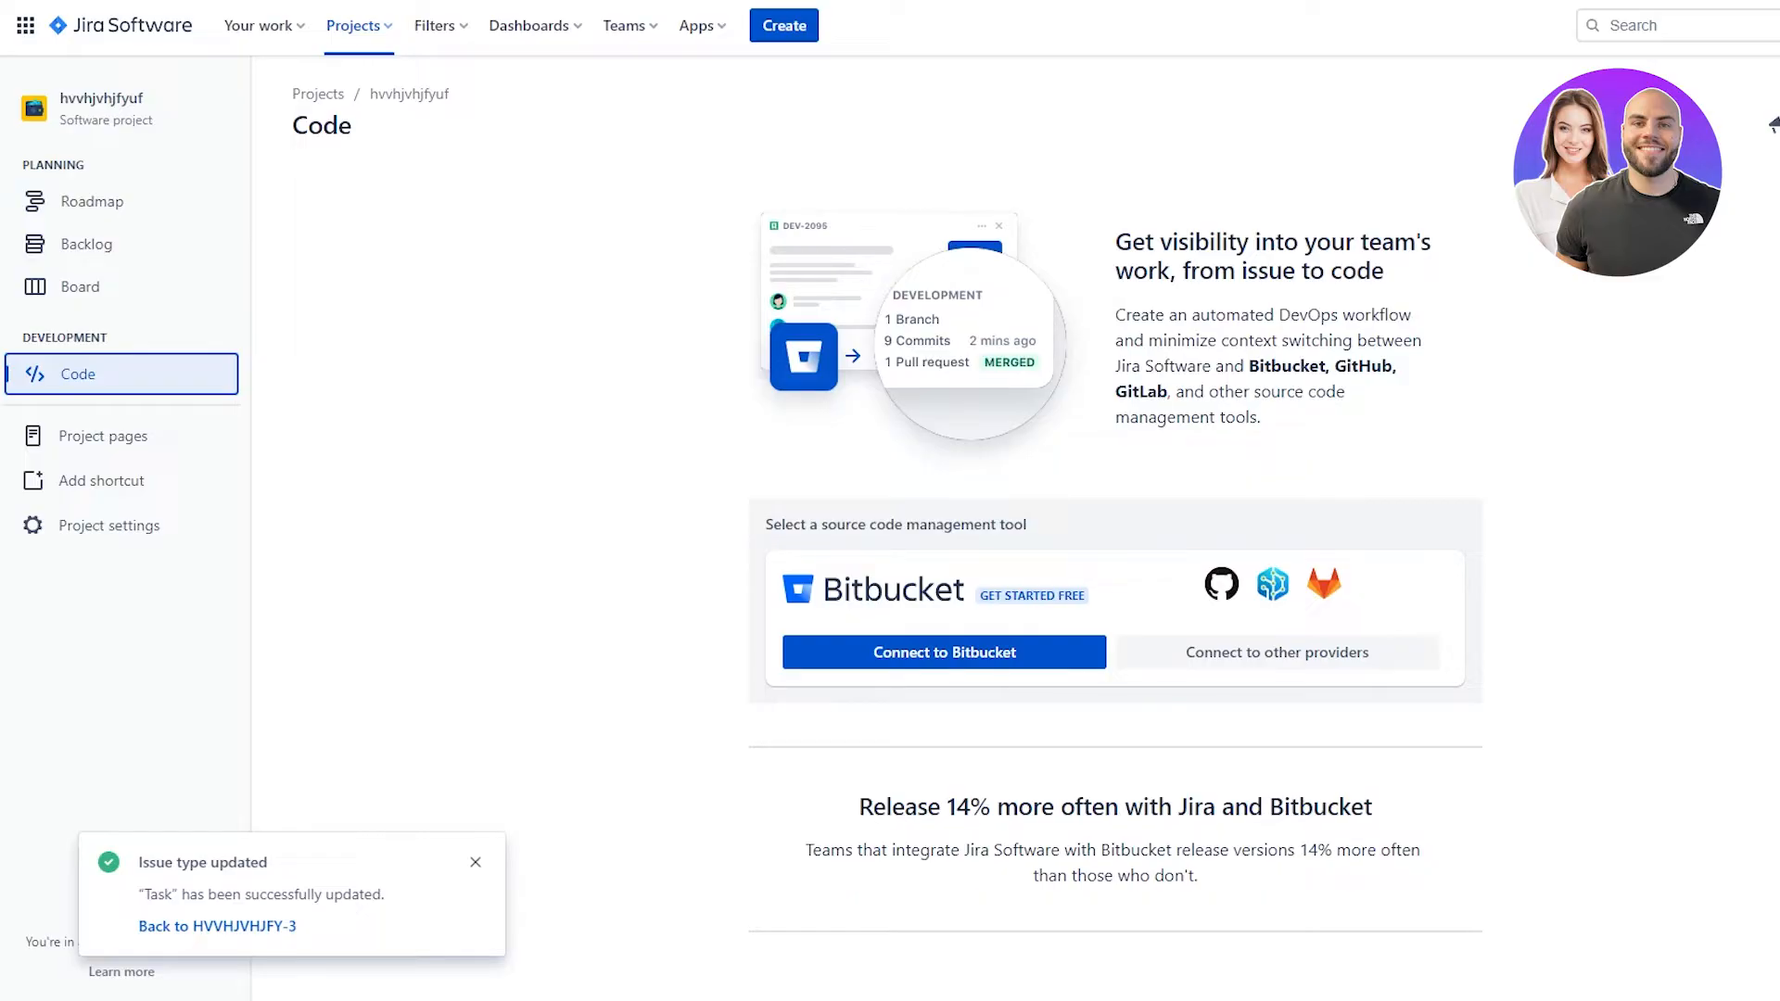
- Open the automation library in the project settings and examine the recommended rules and the Software and DevOps templates
click(148, 524)
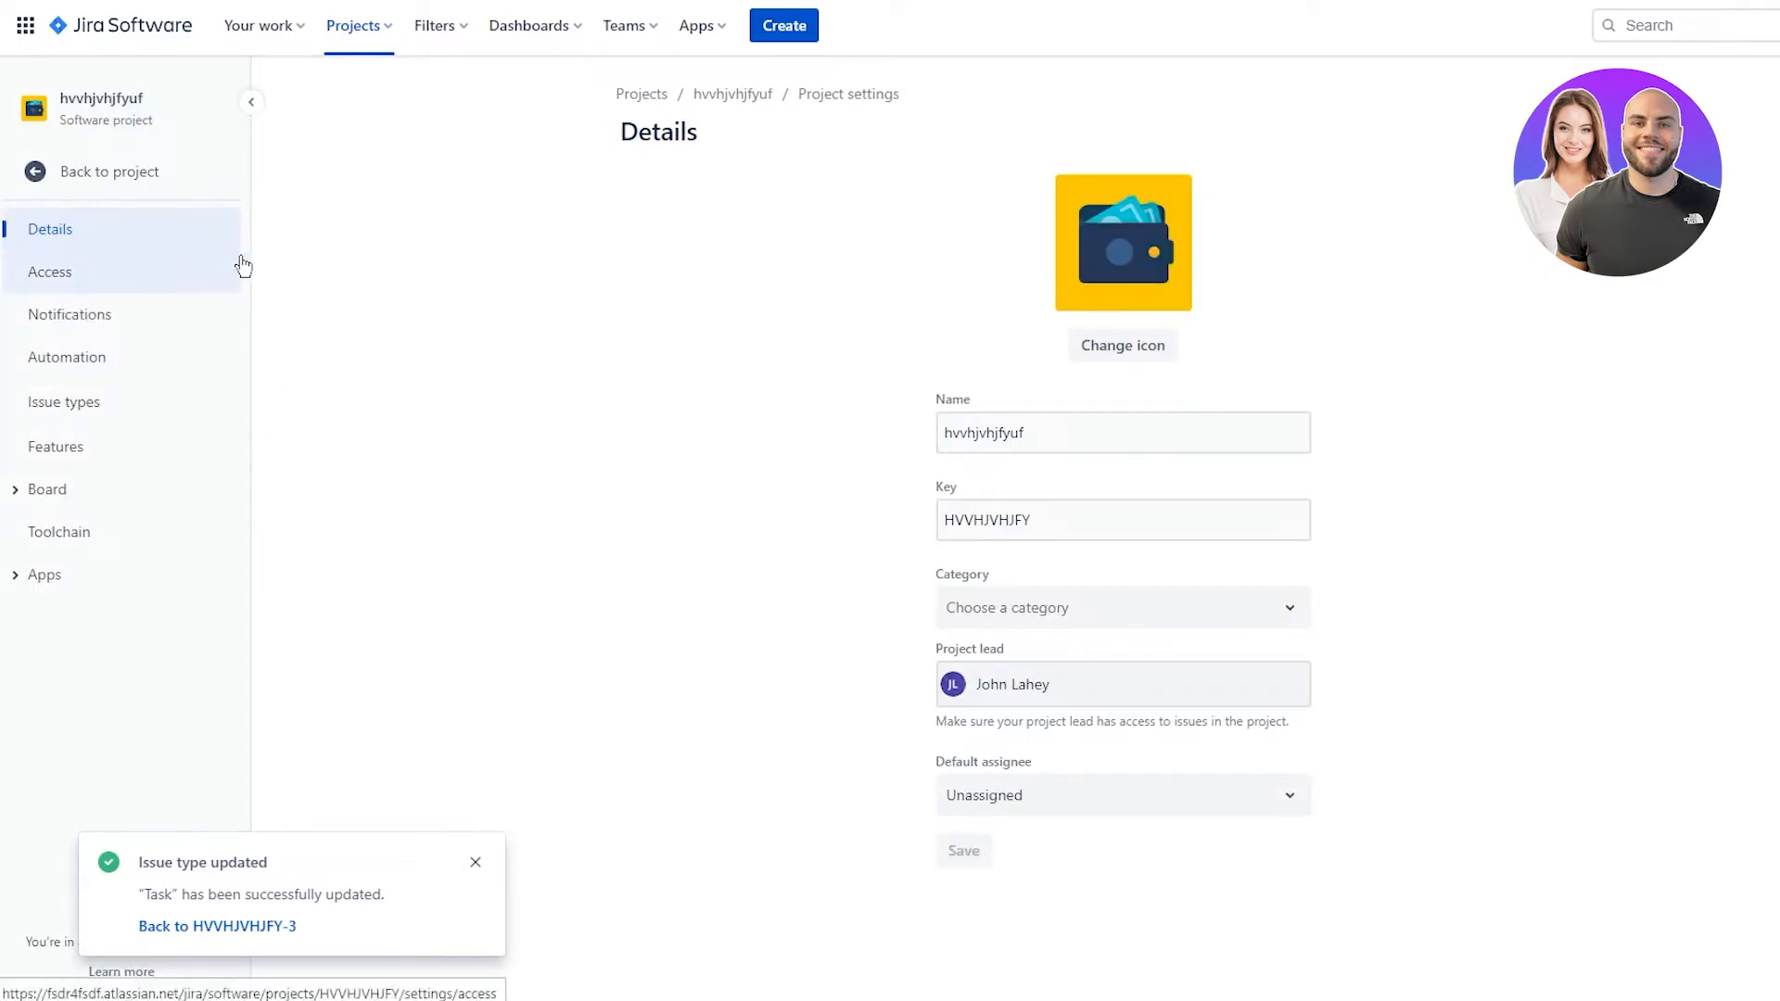
click(113, 353)
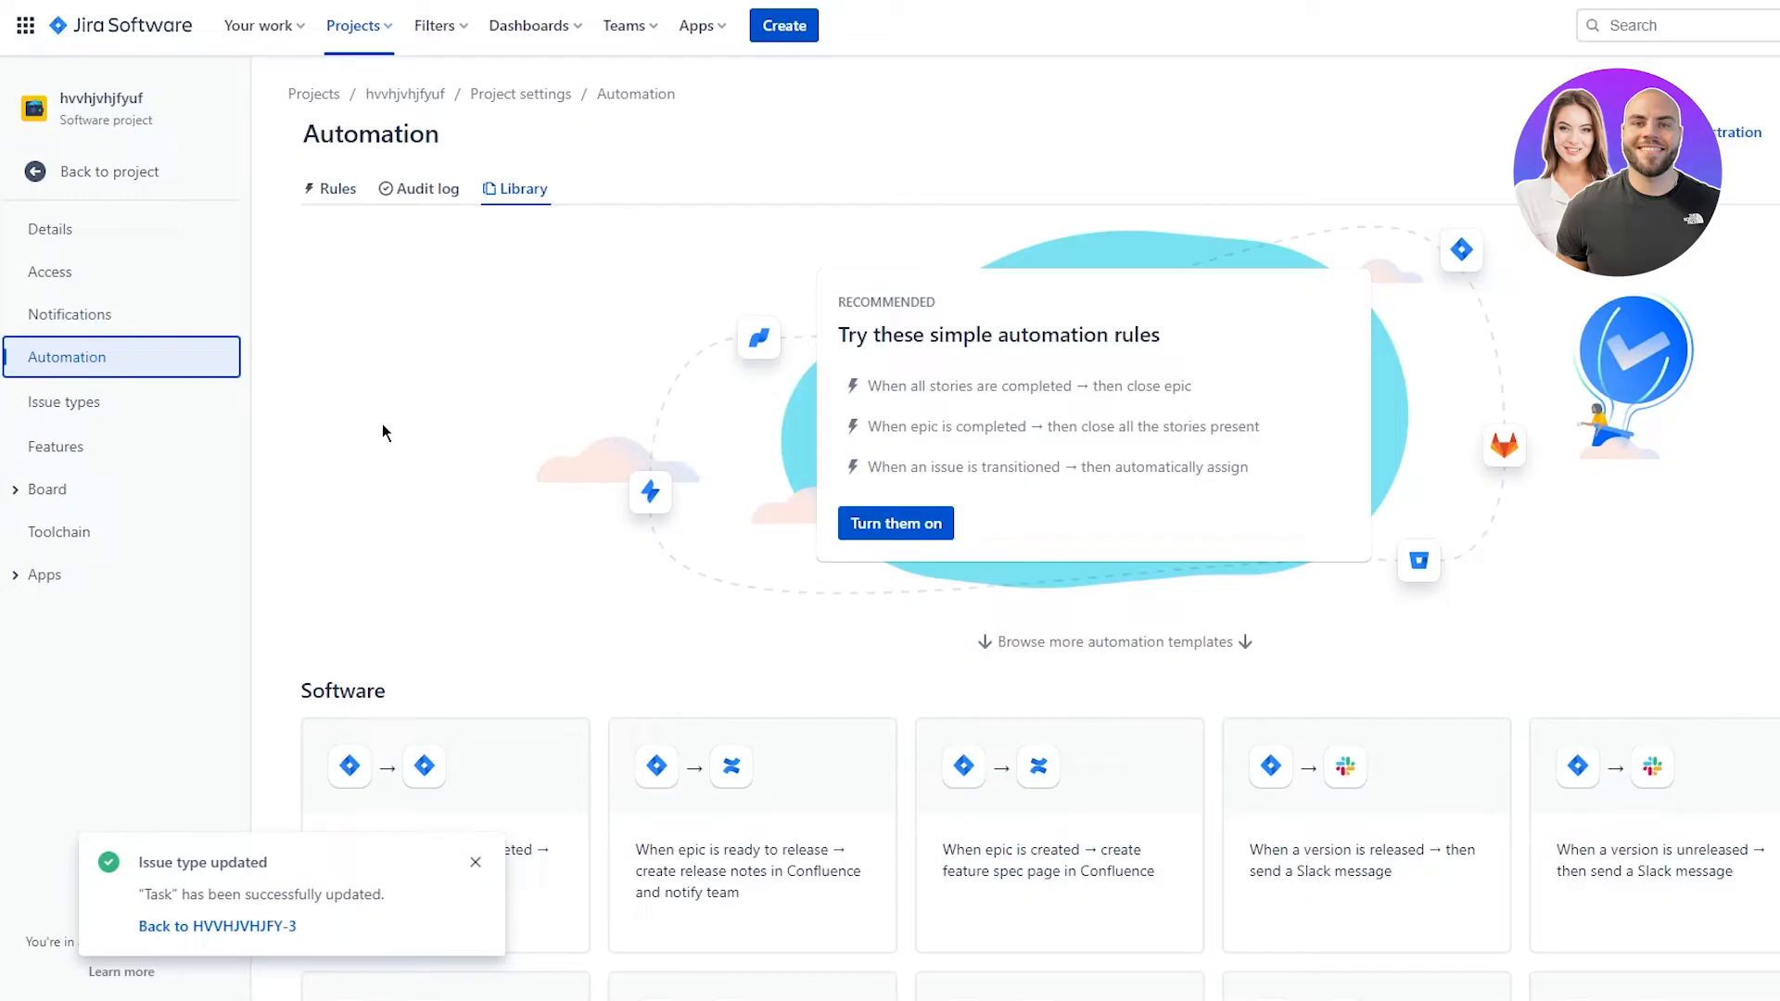
scroll(432, 367, down, 3)
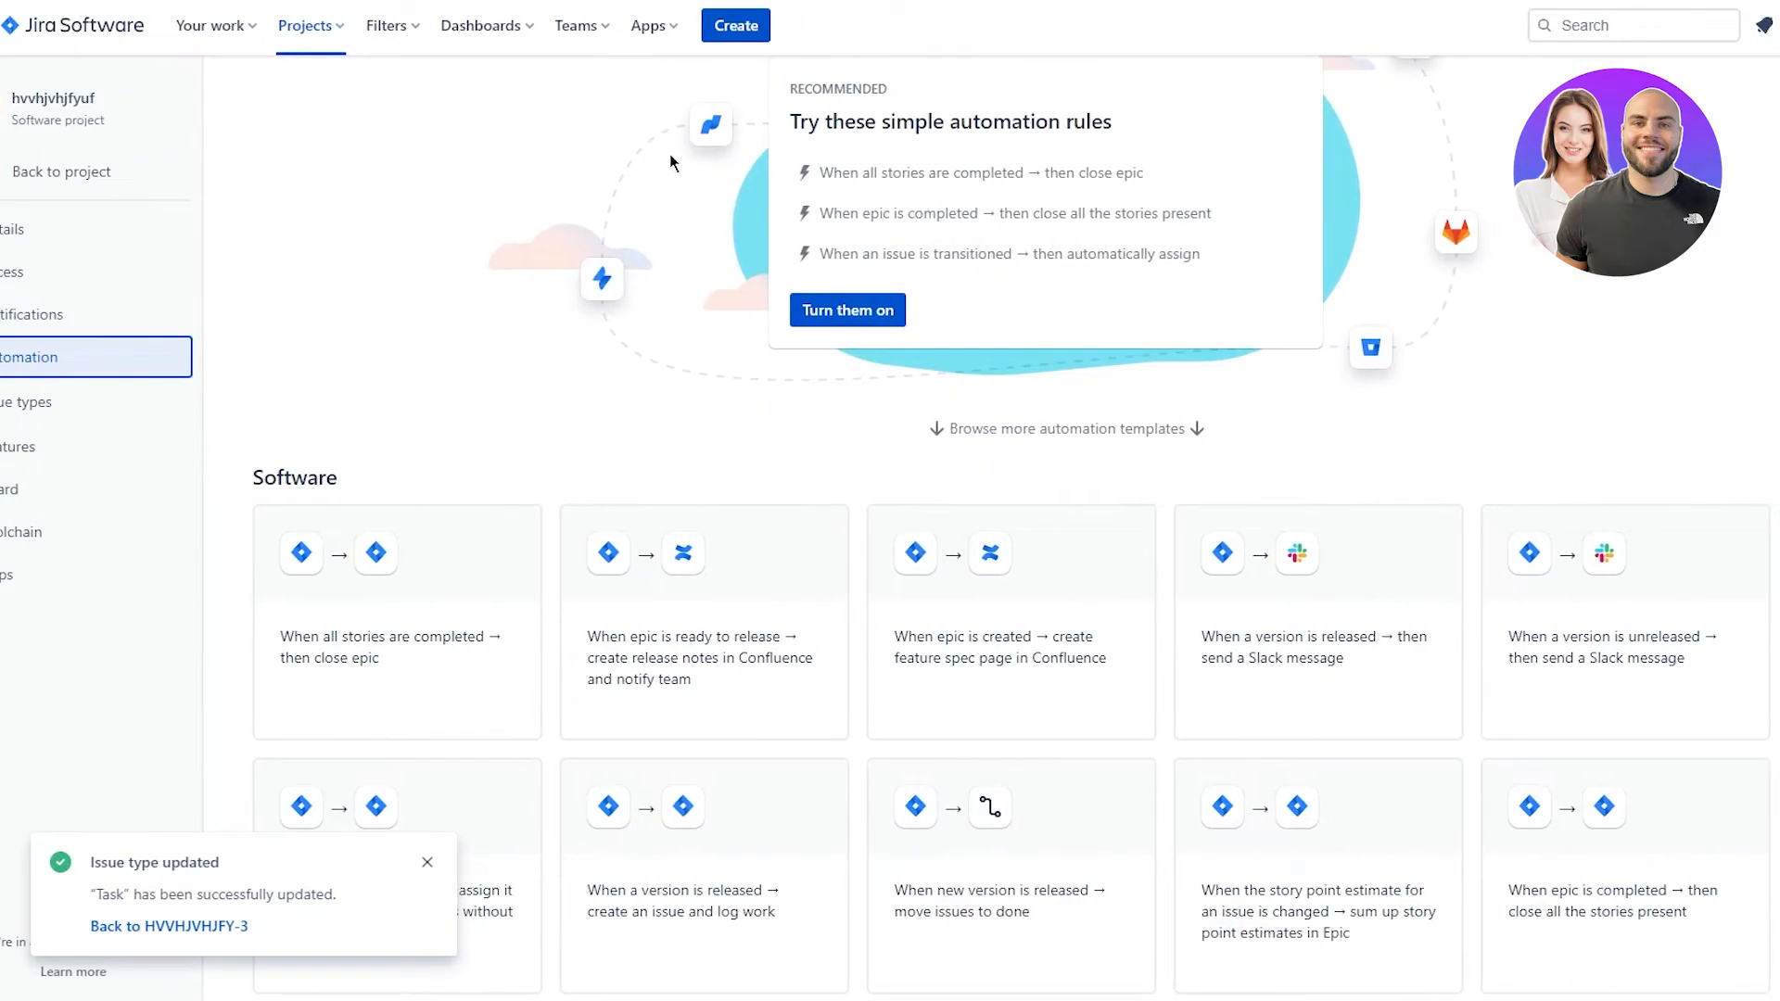
scroll(526, 143, down, 5)
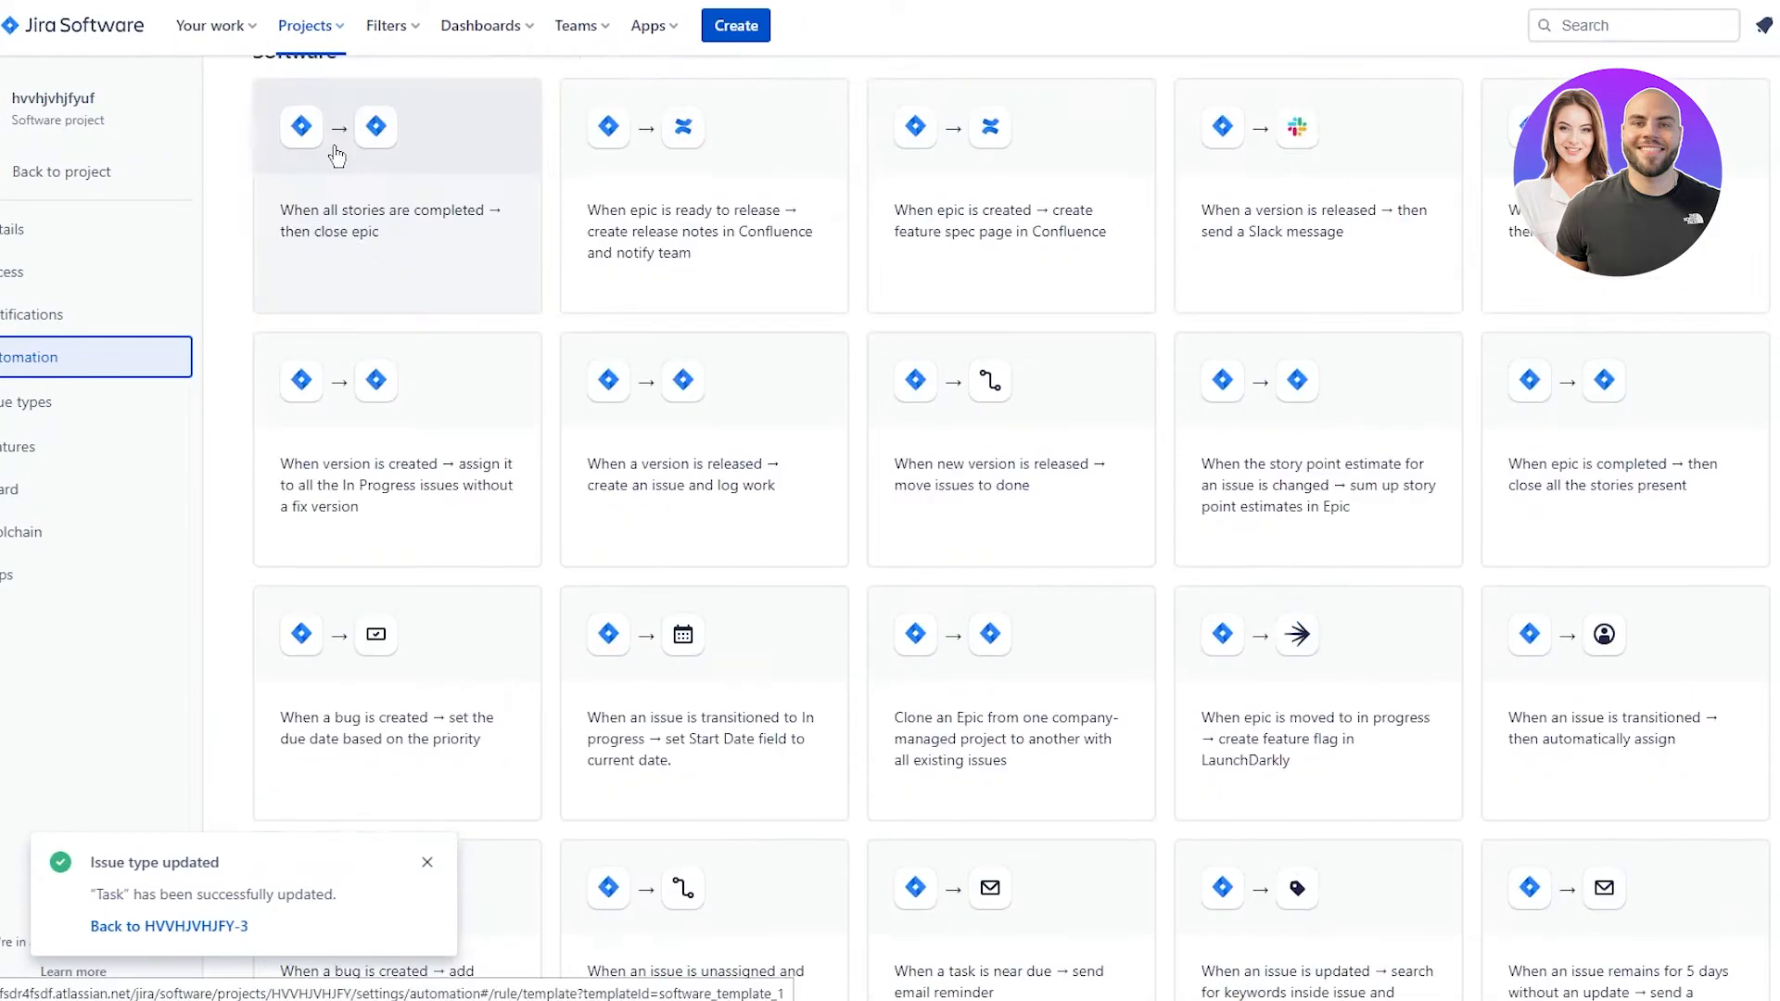
scroll(285, 154, up, 1)
scroll(297, 157, down, 10)
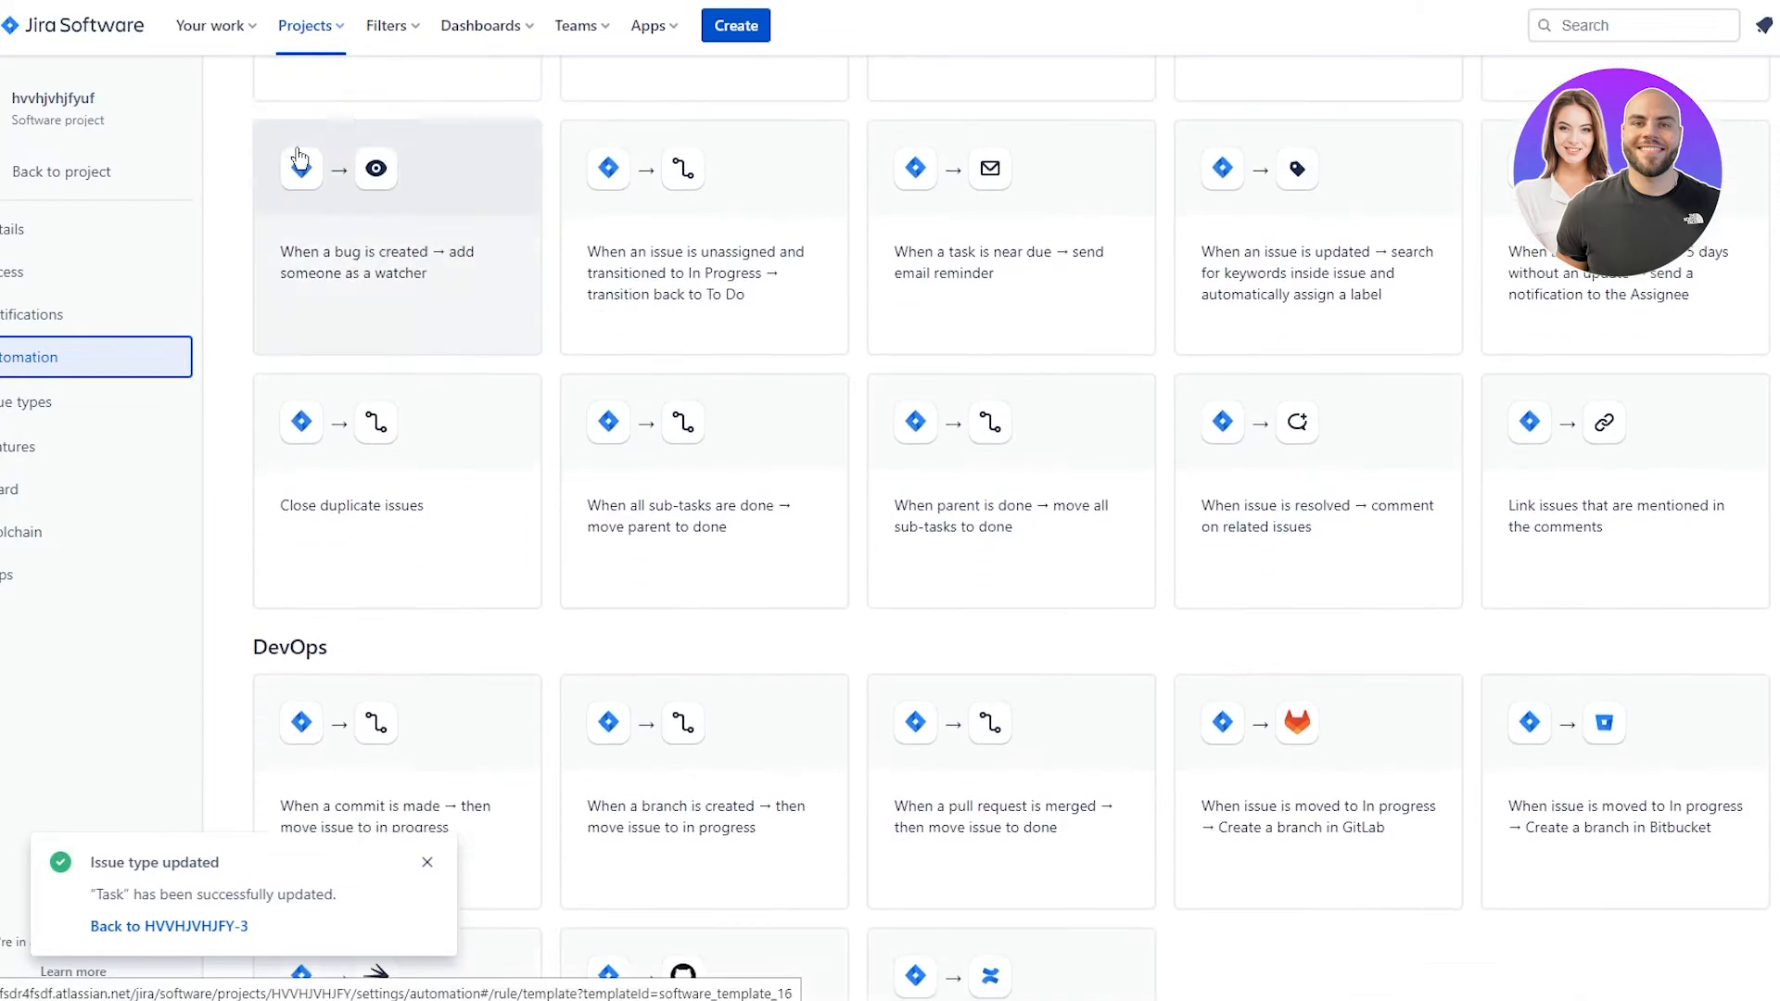
scroll(299, 158, up, 10)
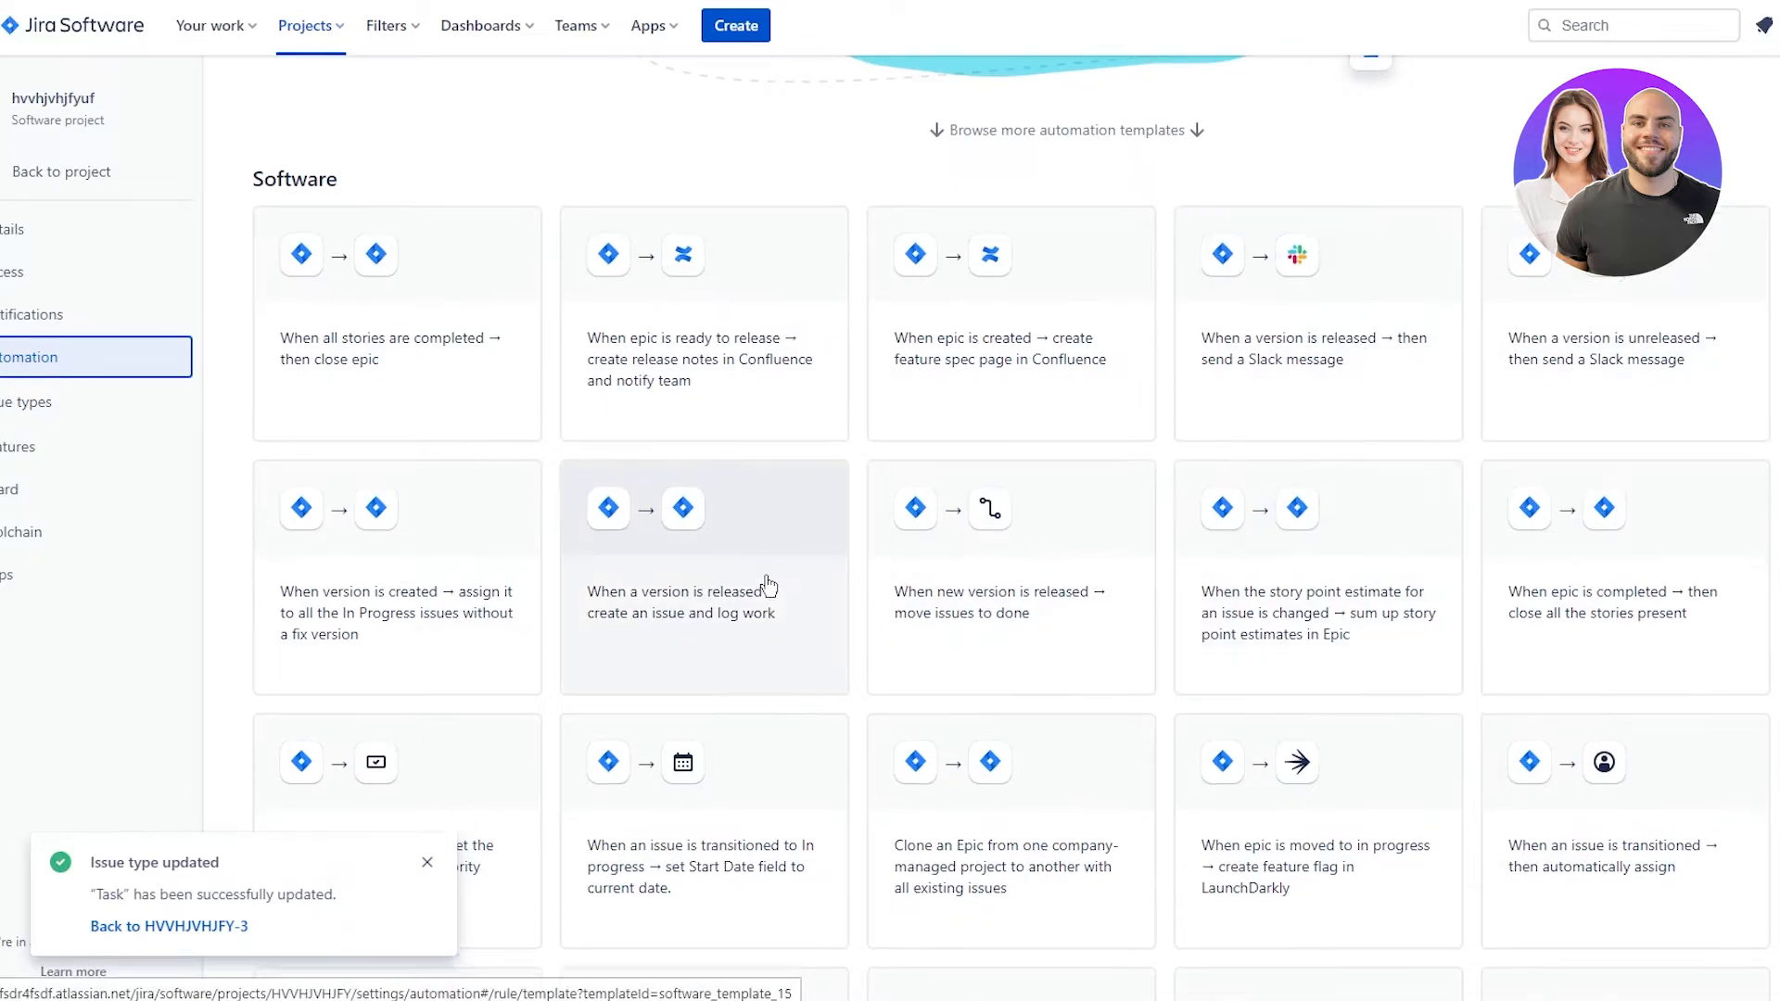
scroll(768, 585, down, 1)
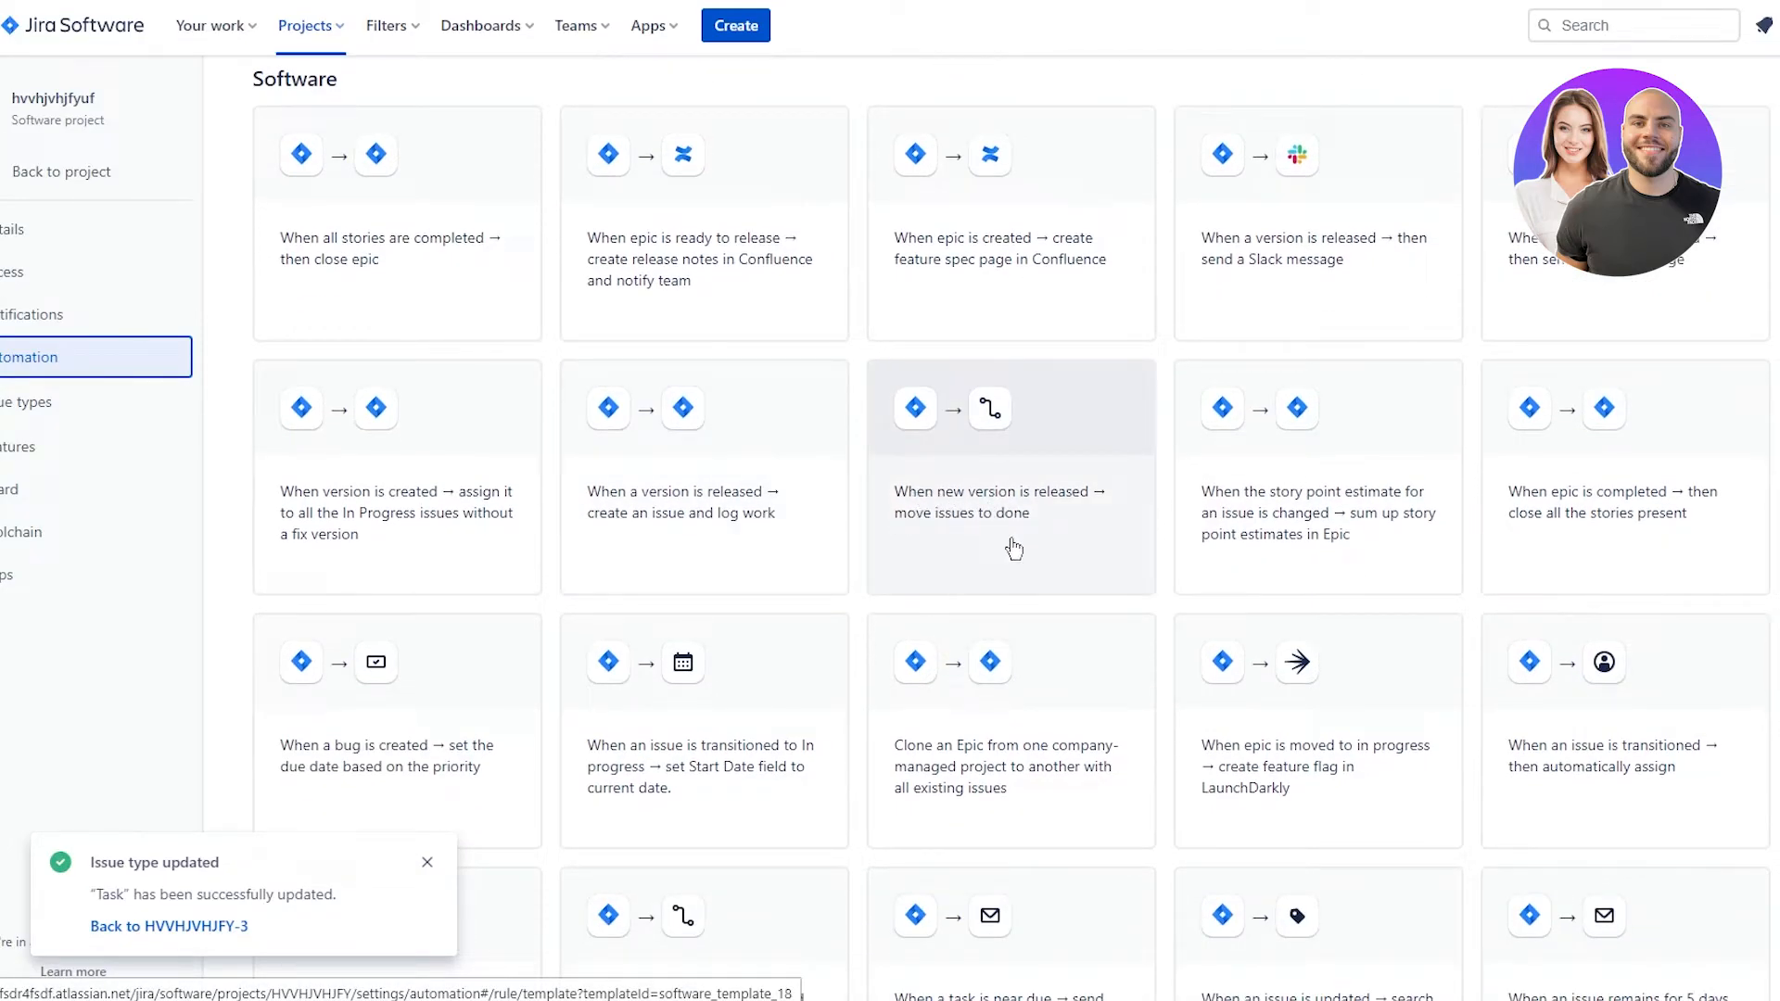
scroll(1260, 501, down, 3)
scroll(1391, 556, down, 1)
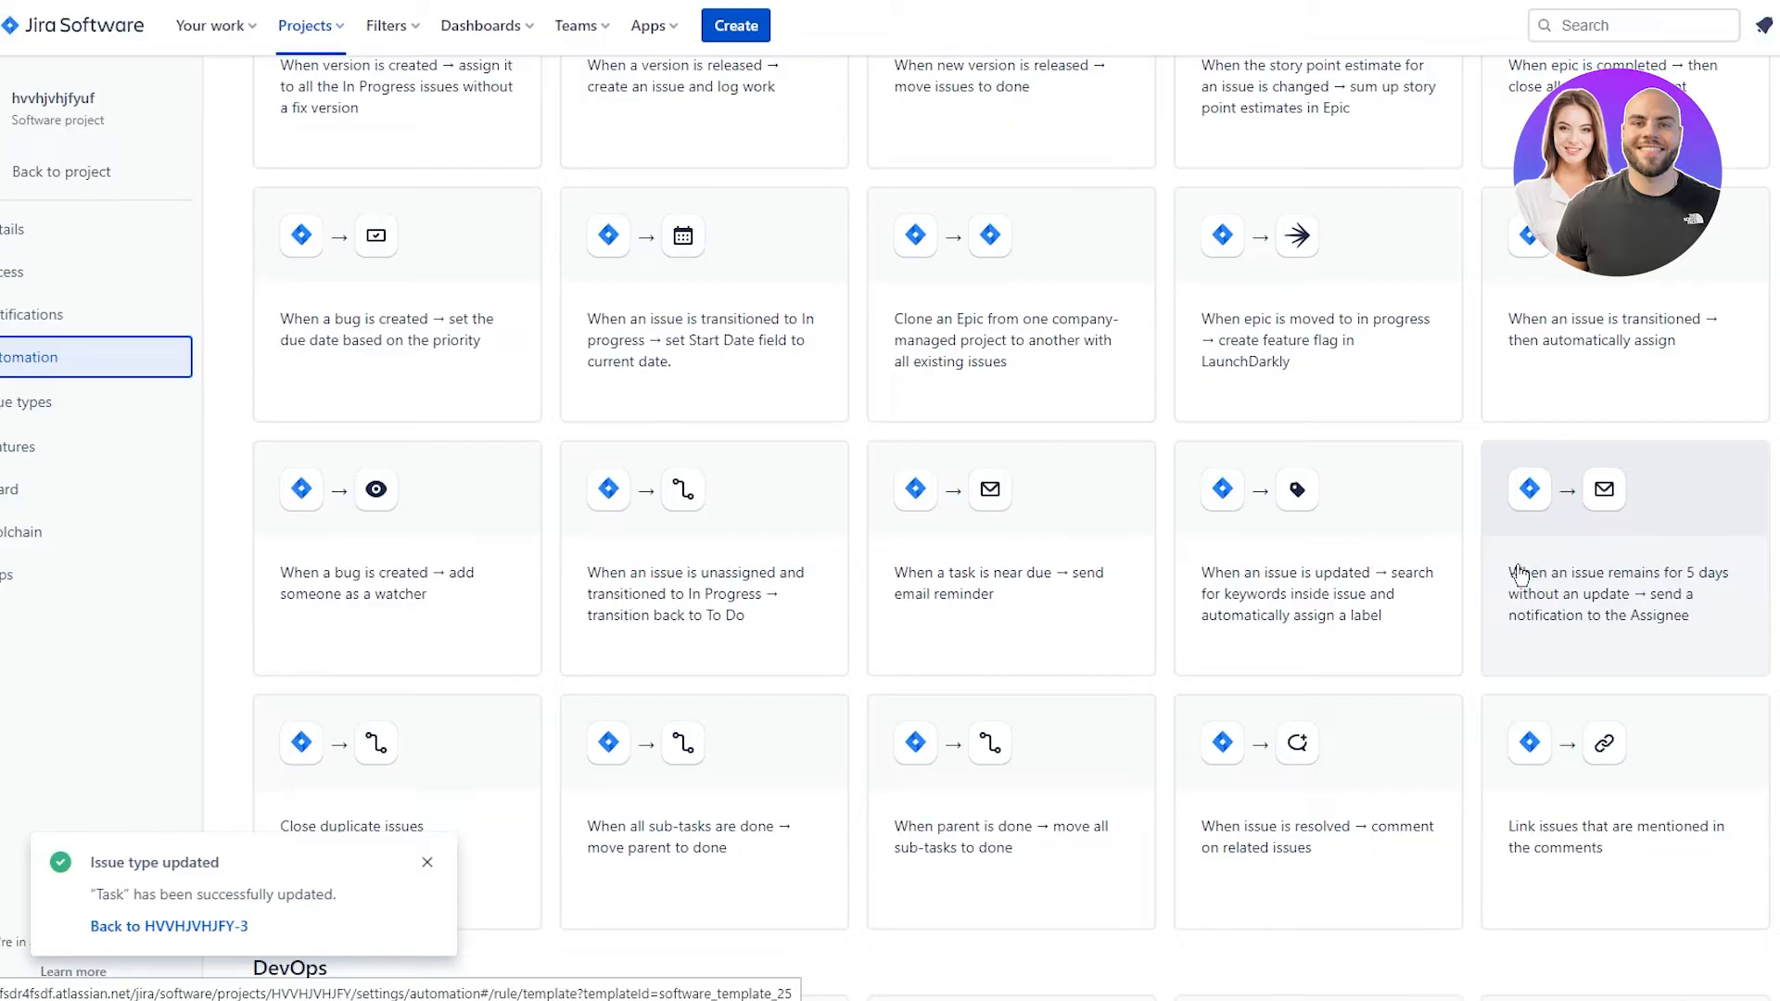
scroll(1566, 481, down, 6)
scroll(1112, 176, up, 14)
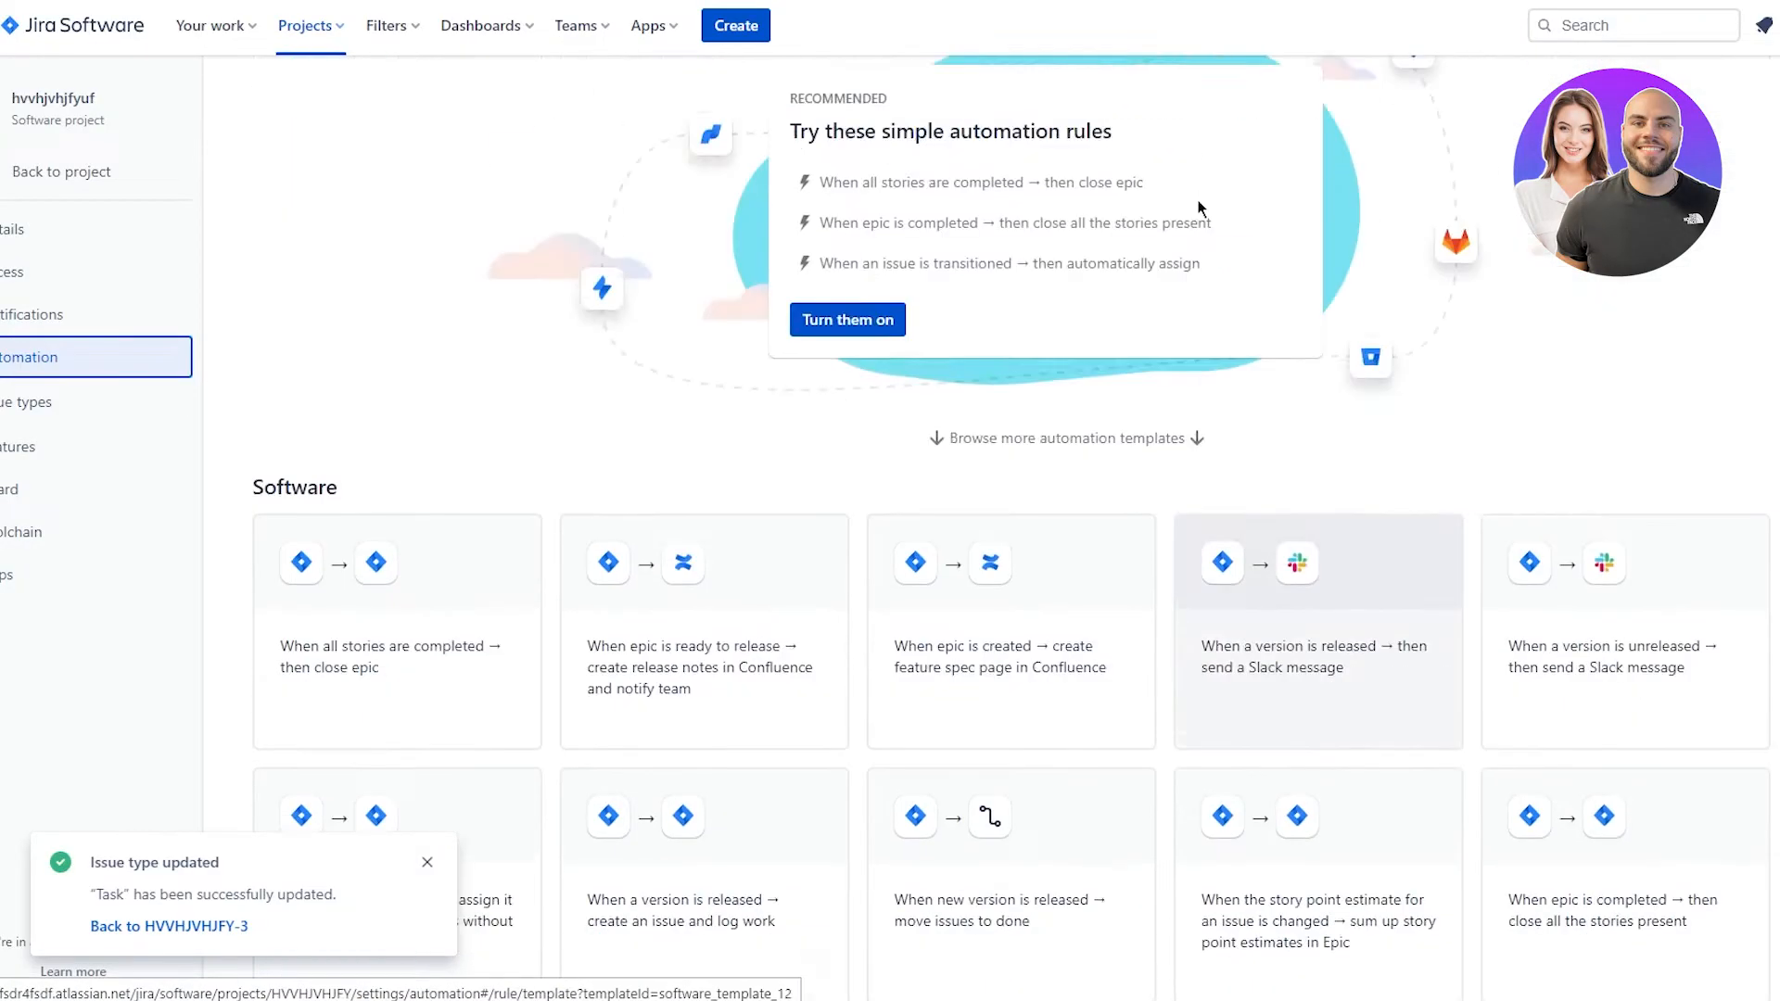
scroll(1196, 205, up, 2)
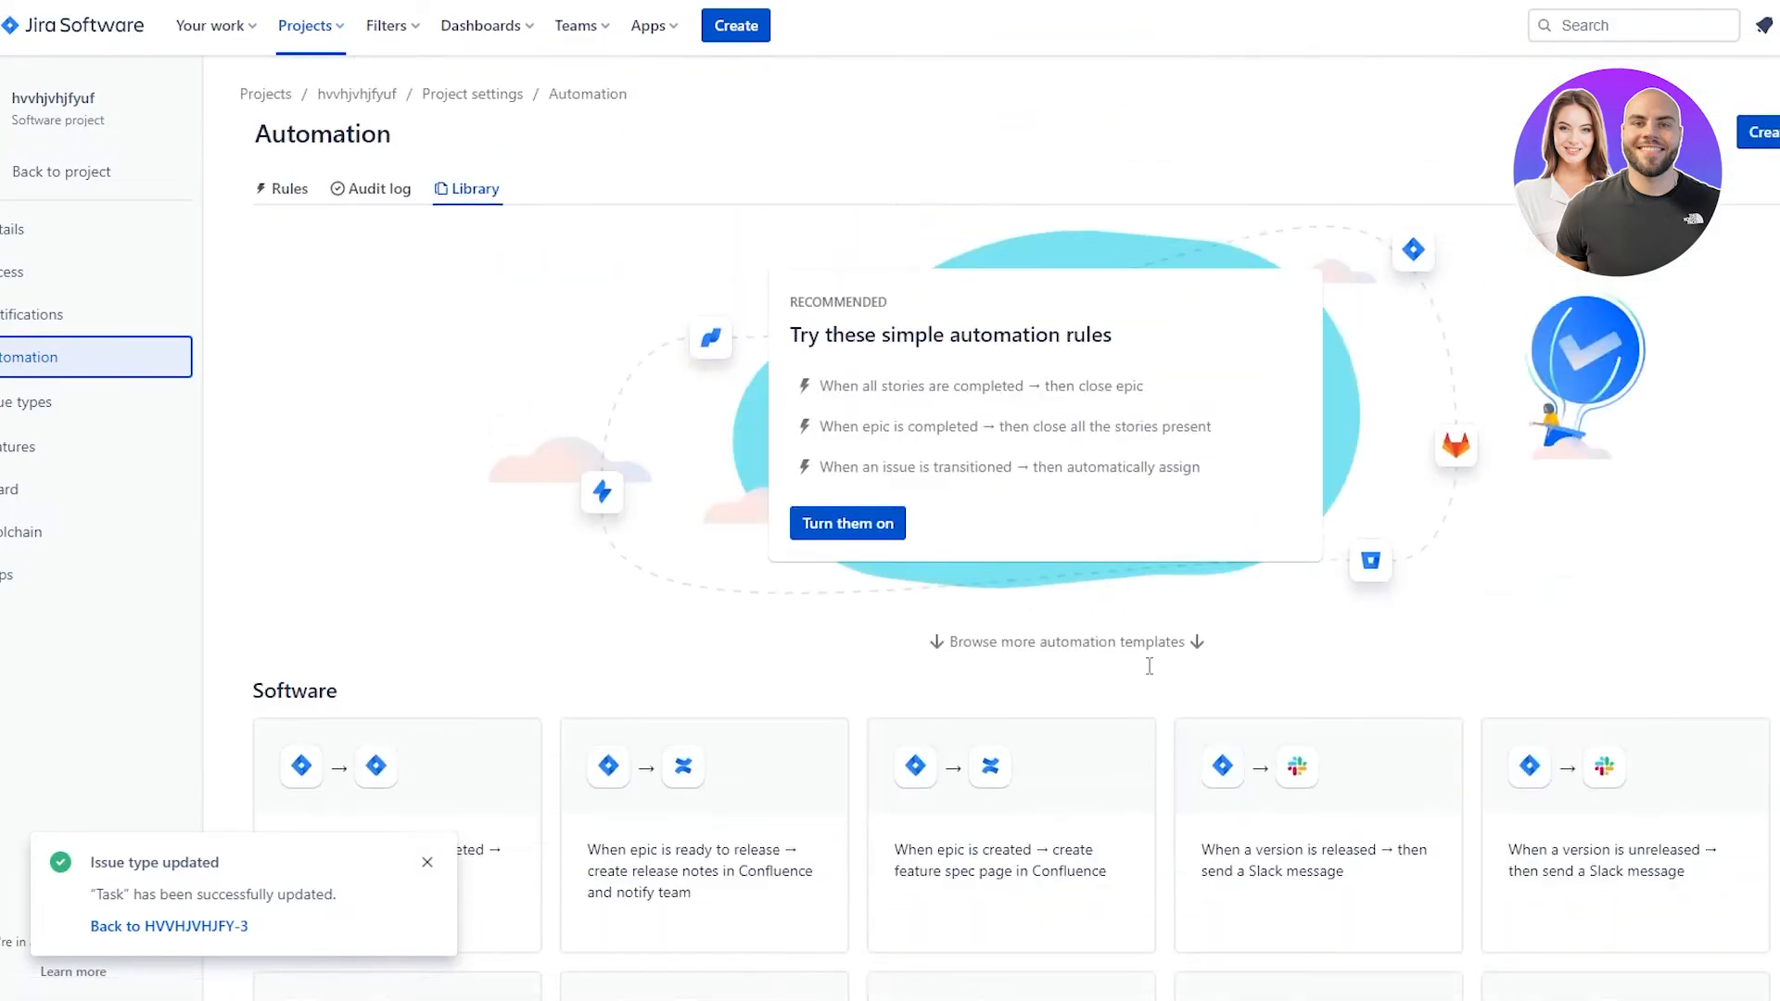
- Create a new automation rule triggered when an issue is created, and save the trigger
click(1766, 132)
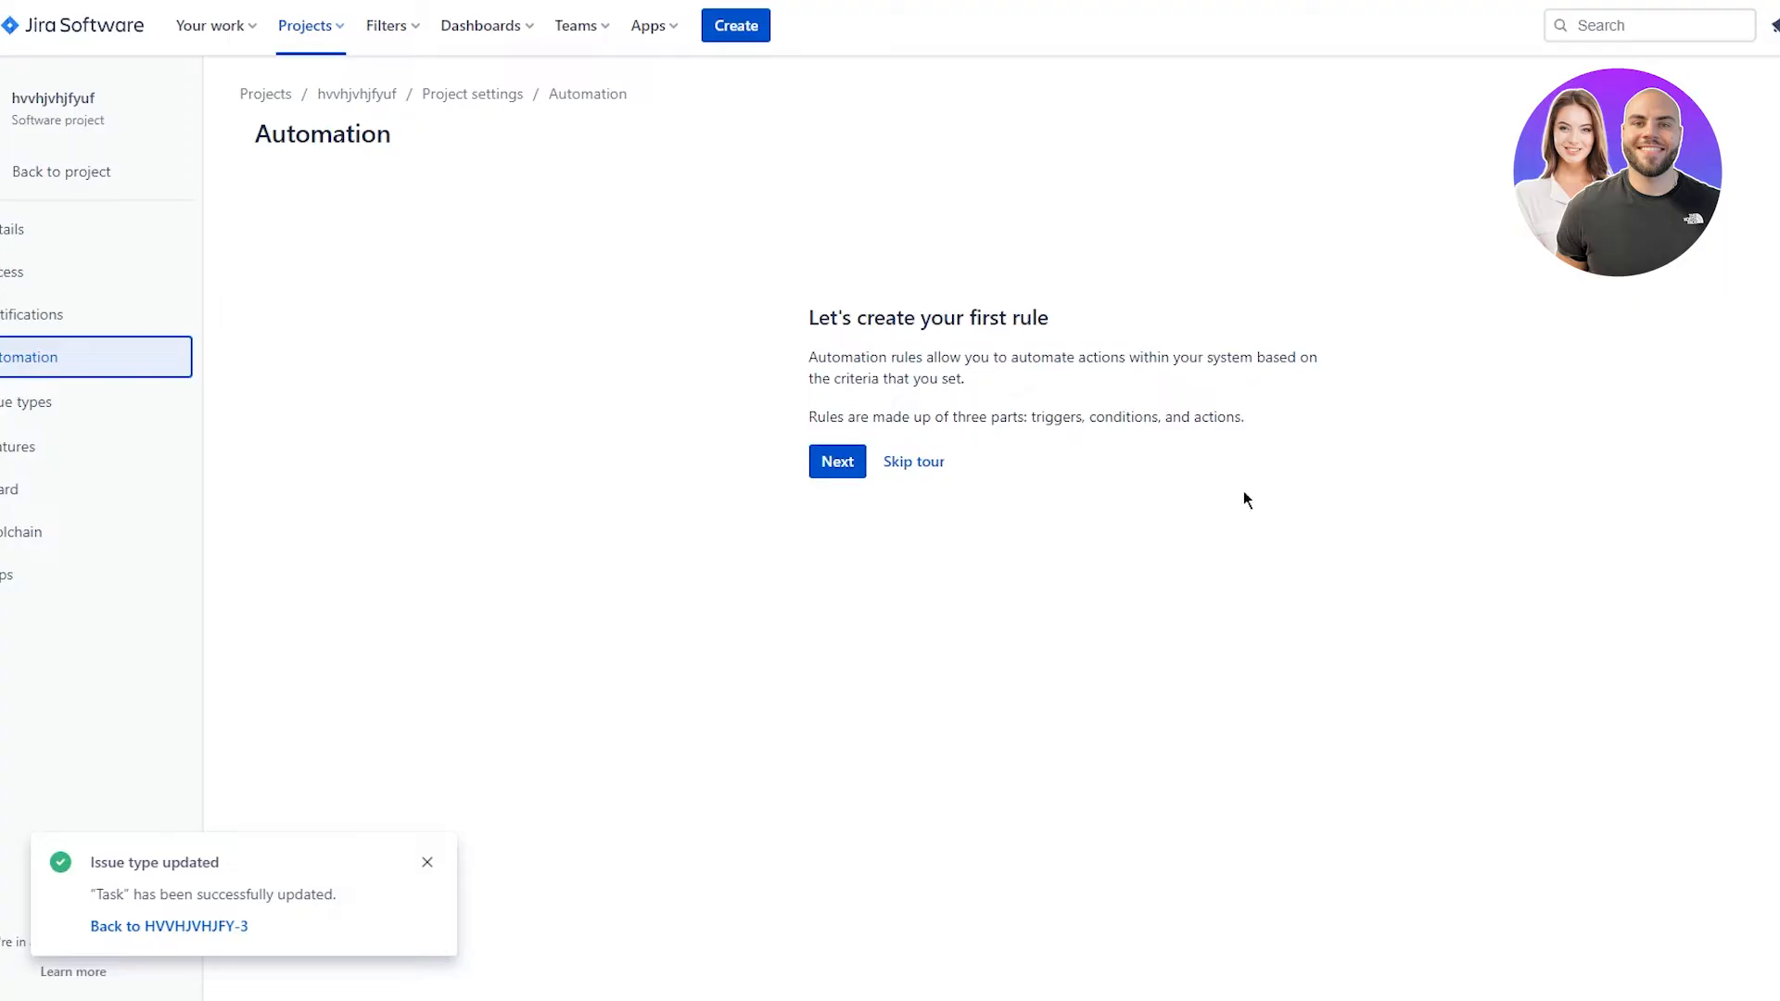
click(824, 456)
click(1066, 470)
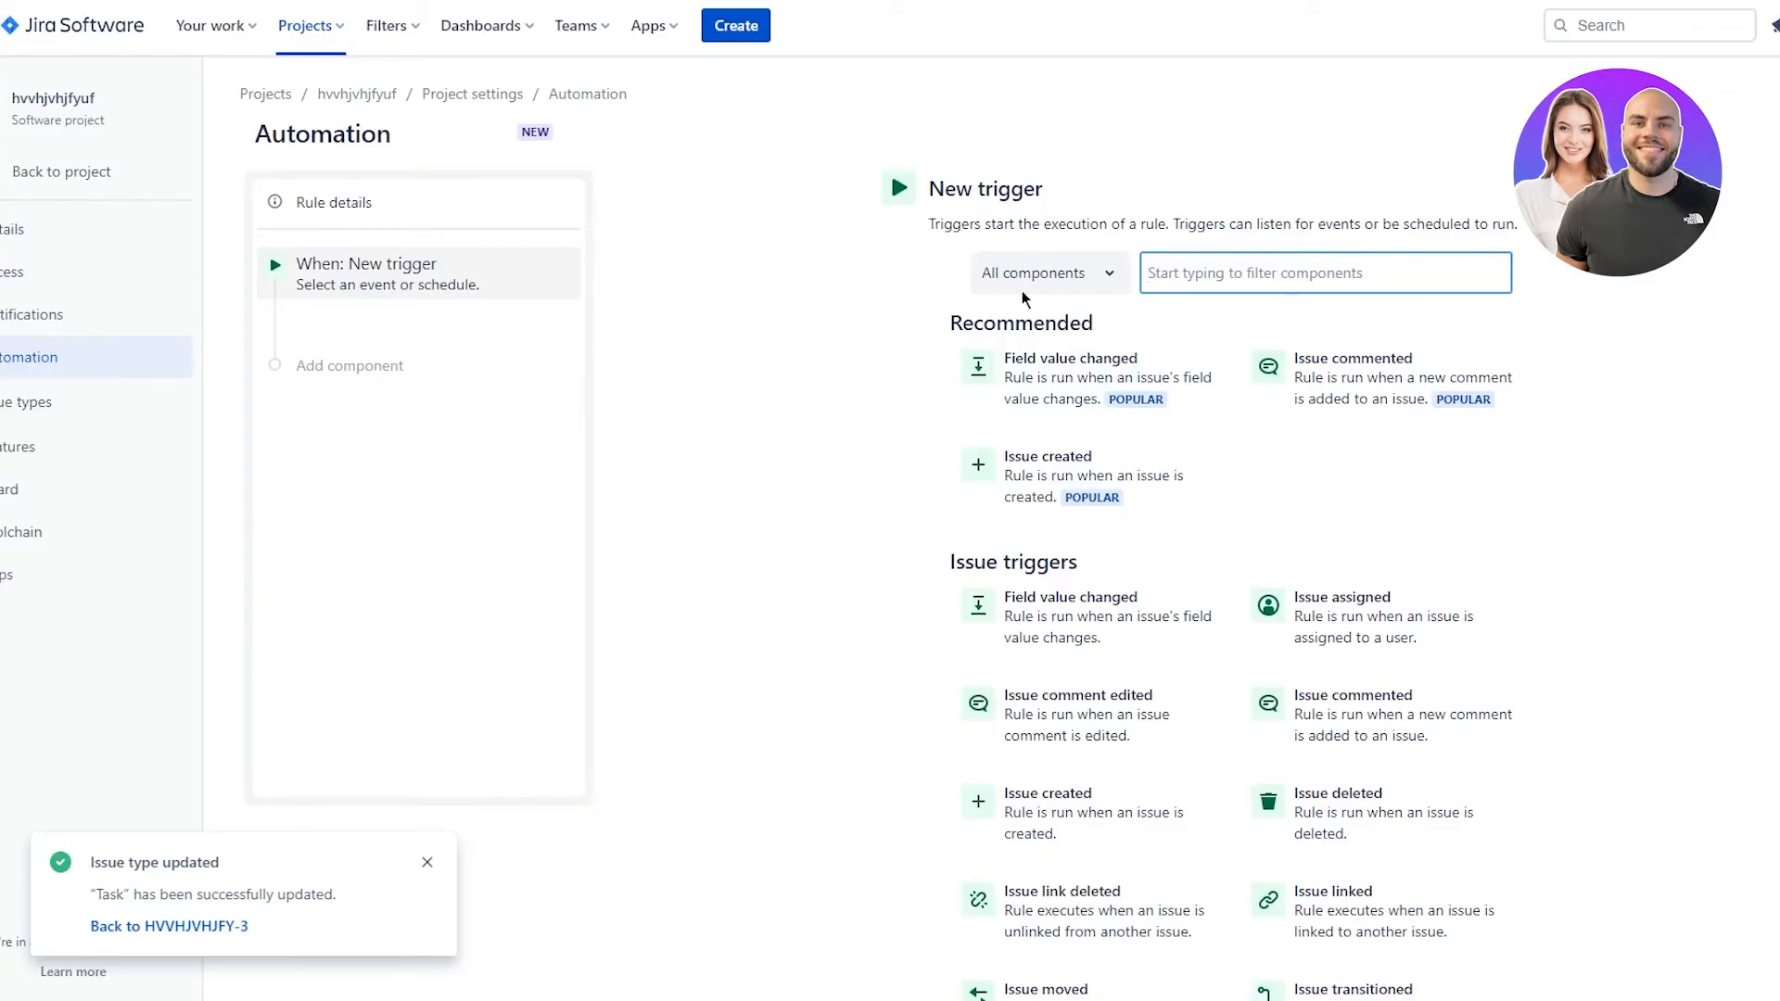
click(906, 191)
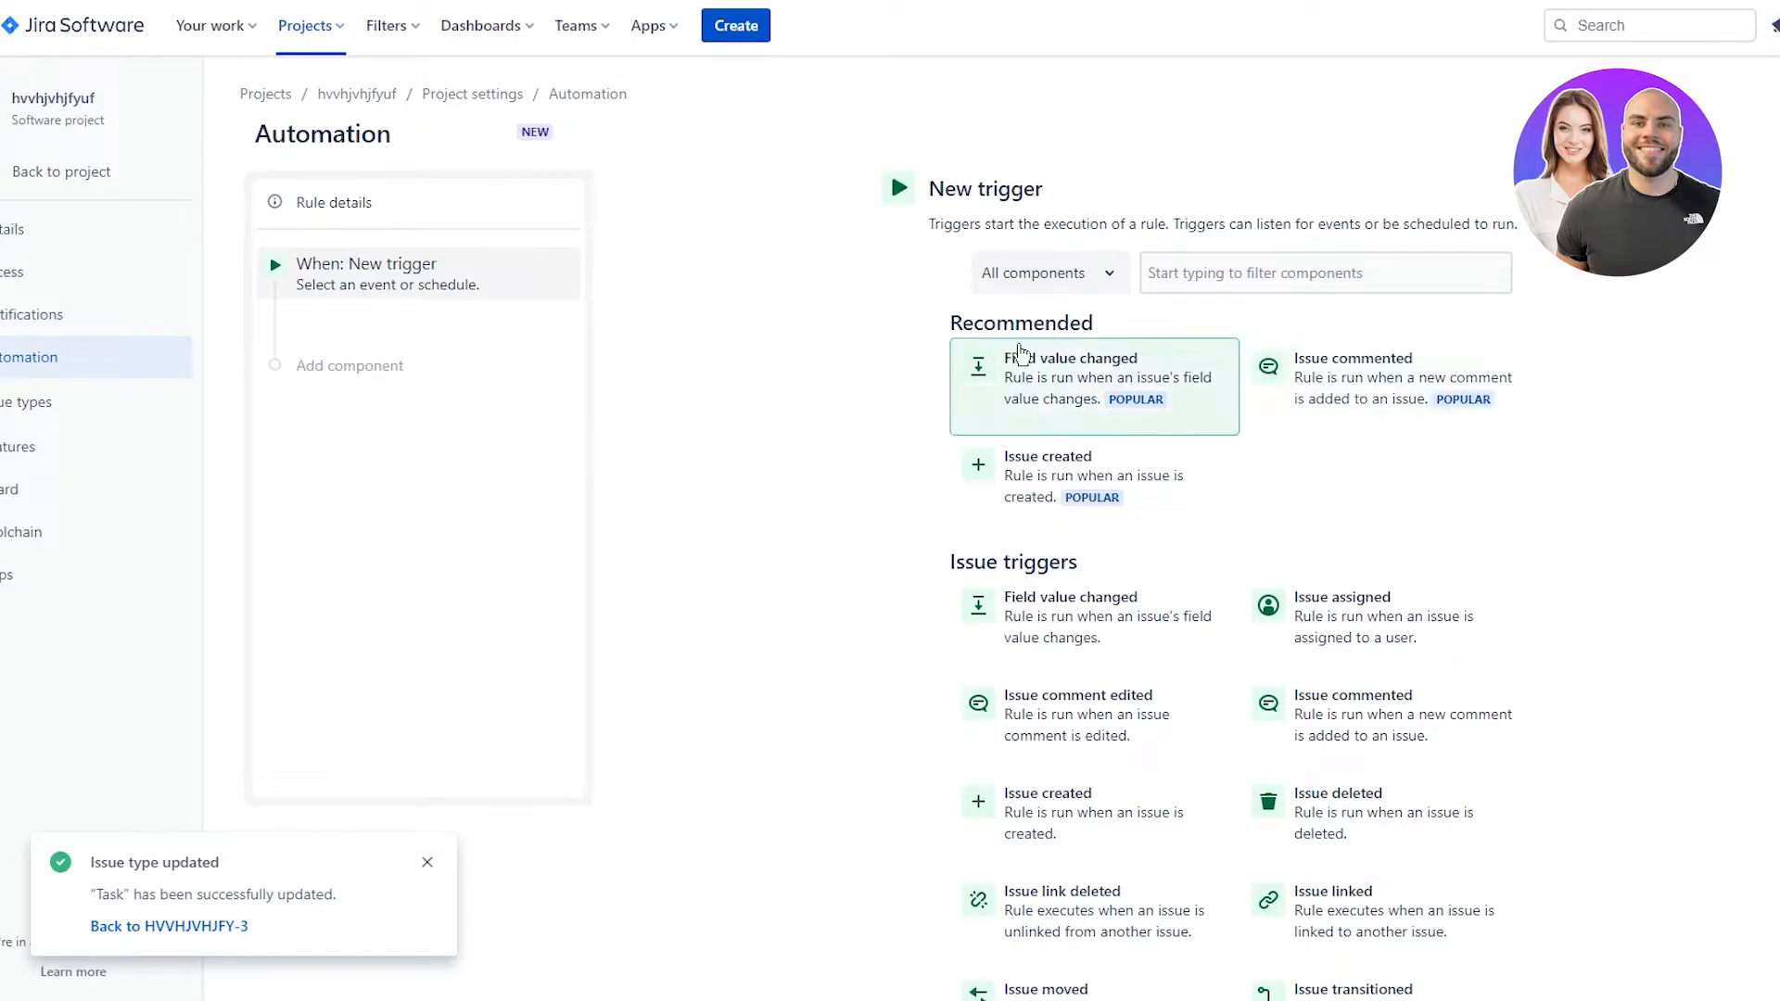
click(1192, 466)
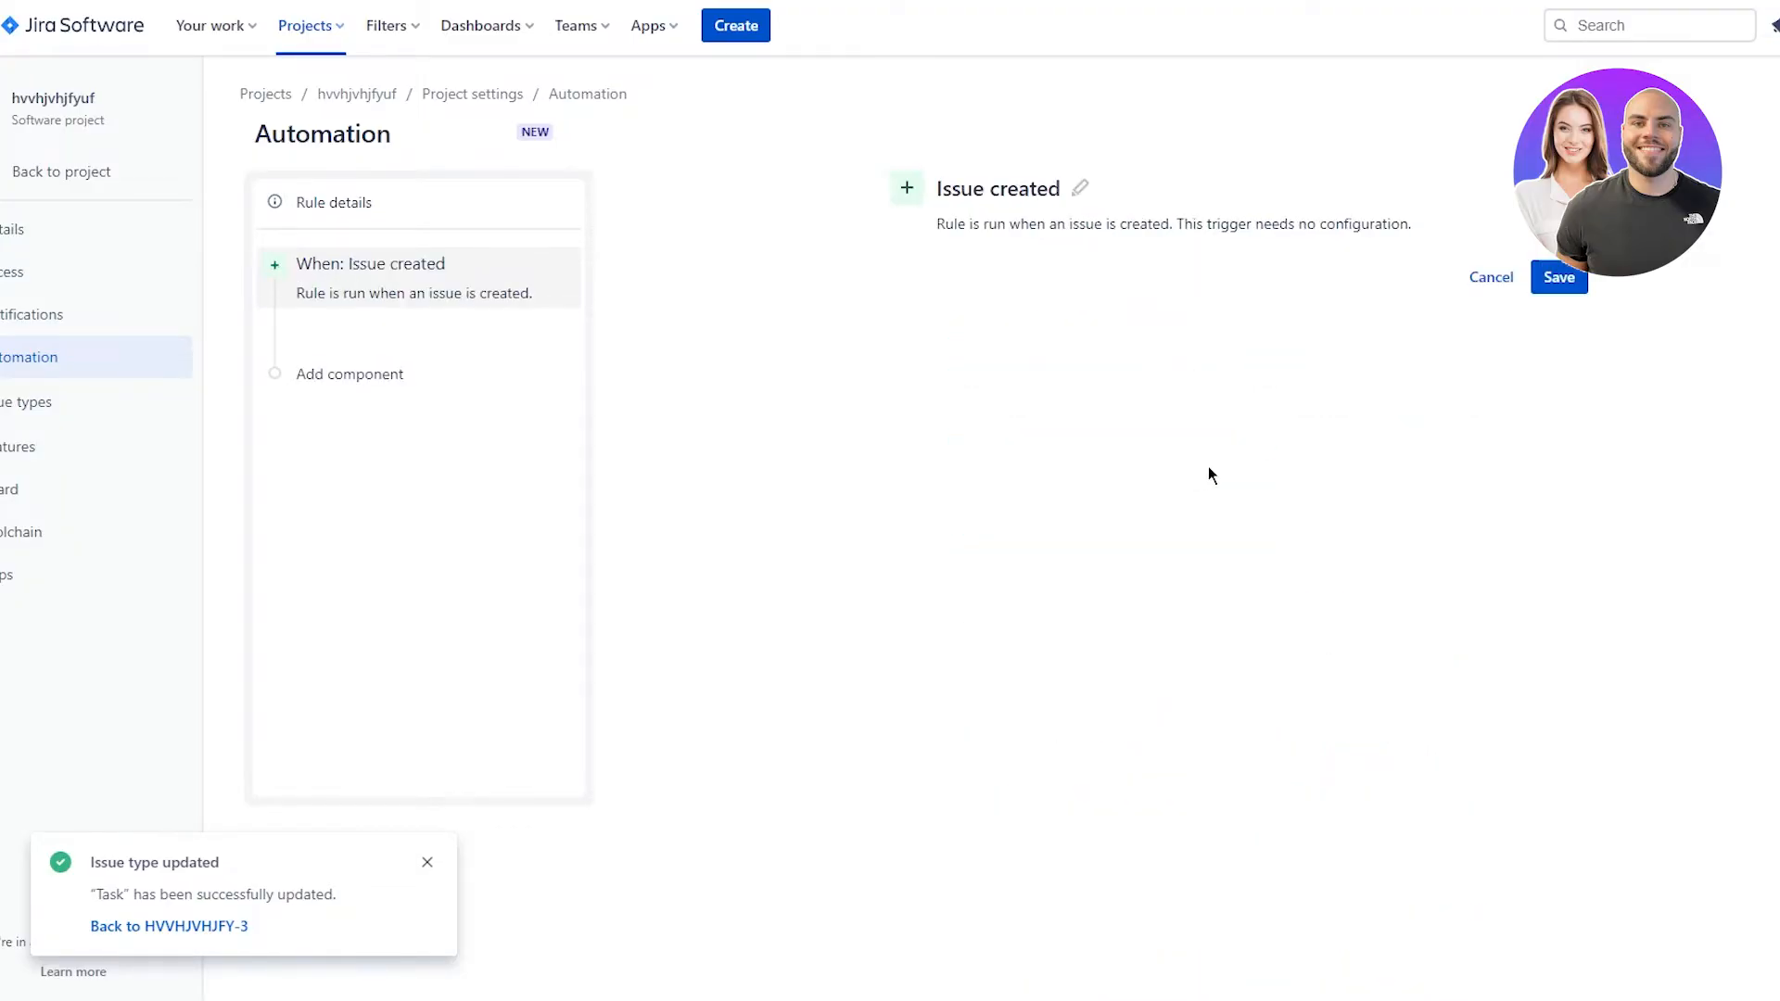
click(1560, 278)
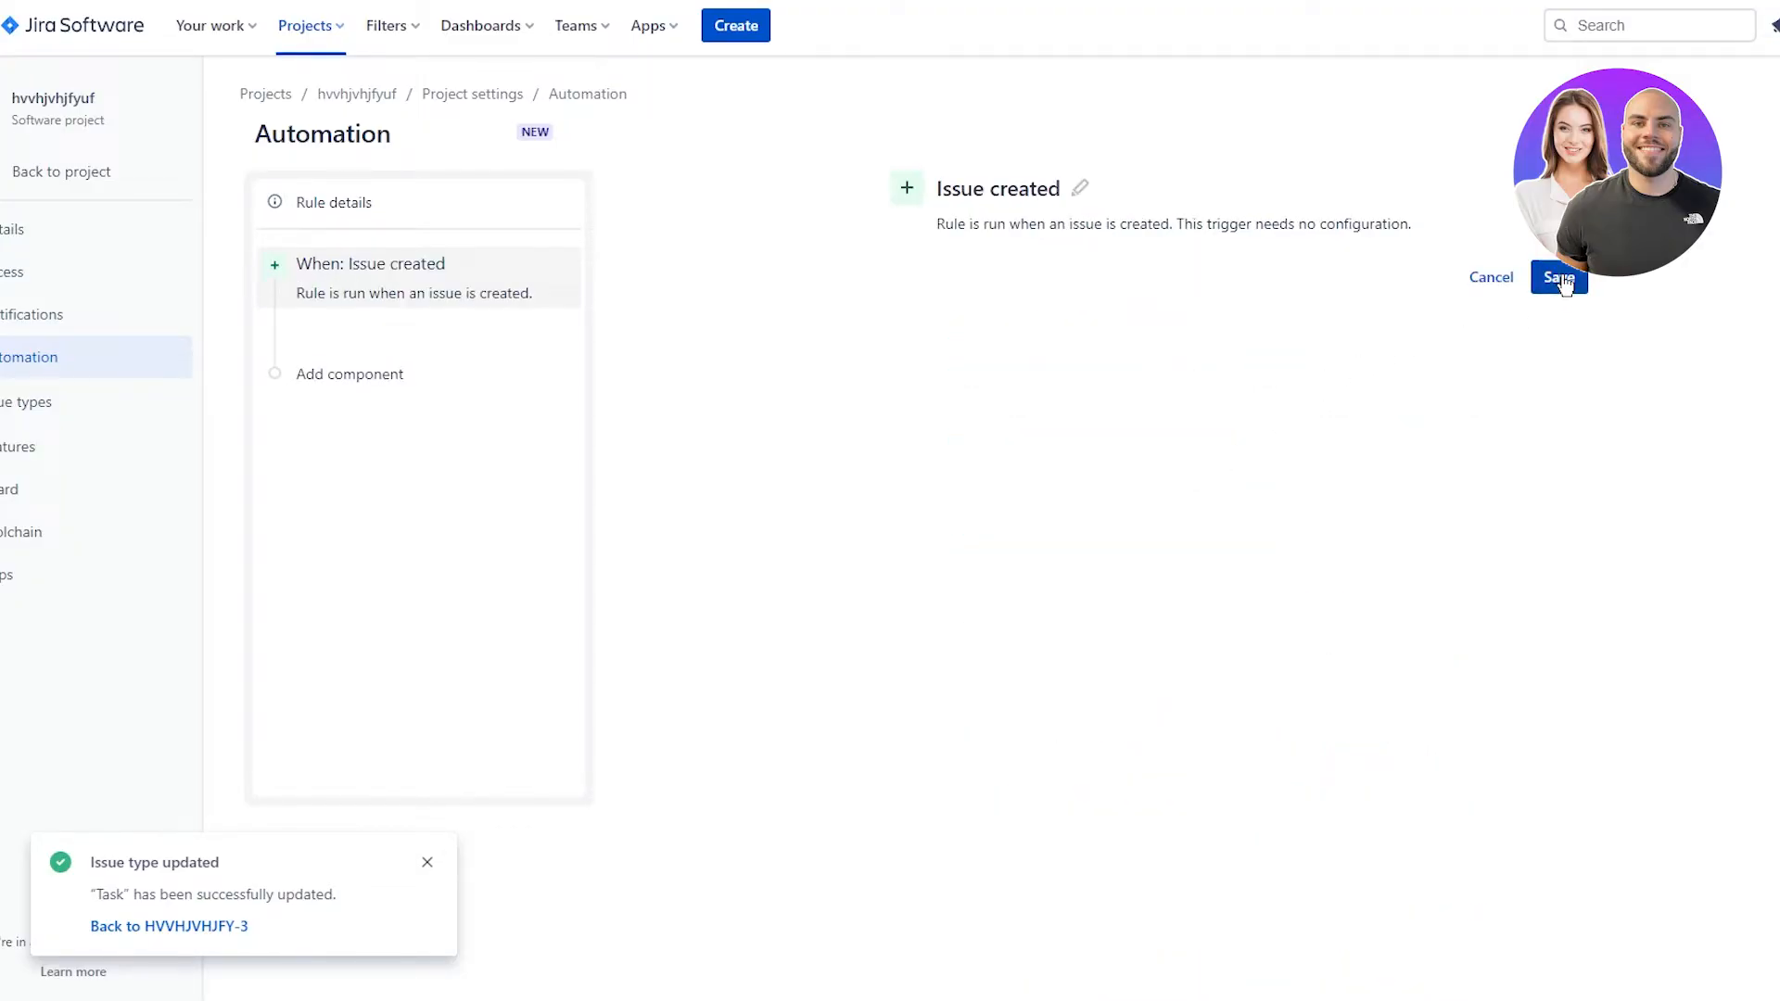
- Add an action to the rule that creates a Task in the same project with the summary "automation testing", and save it
click(281, 367)
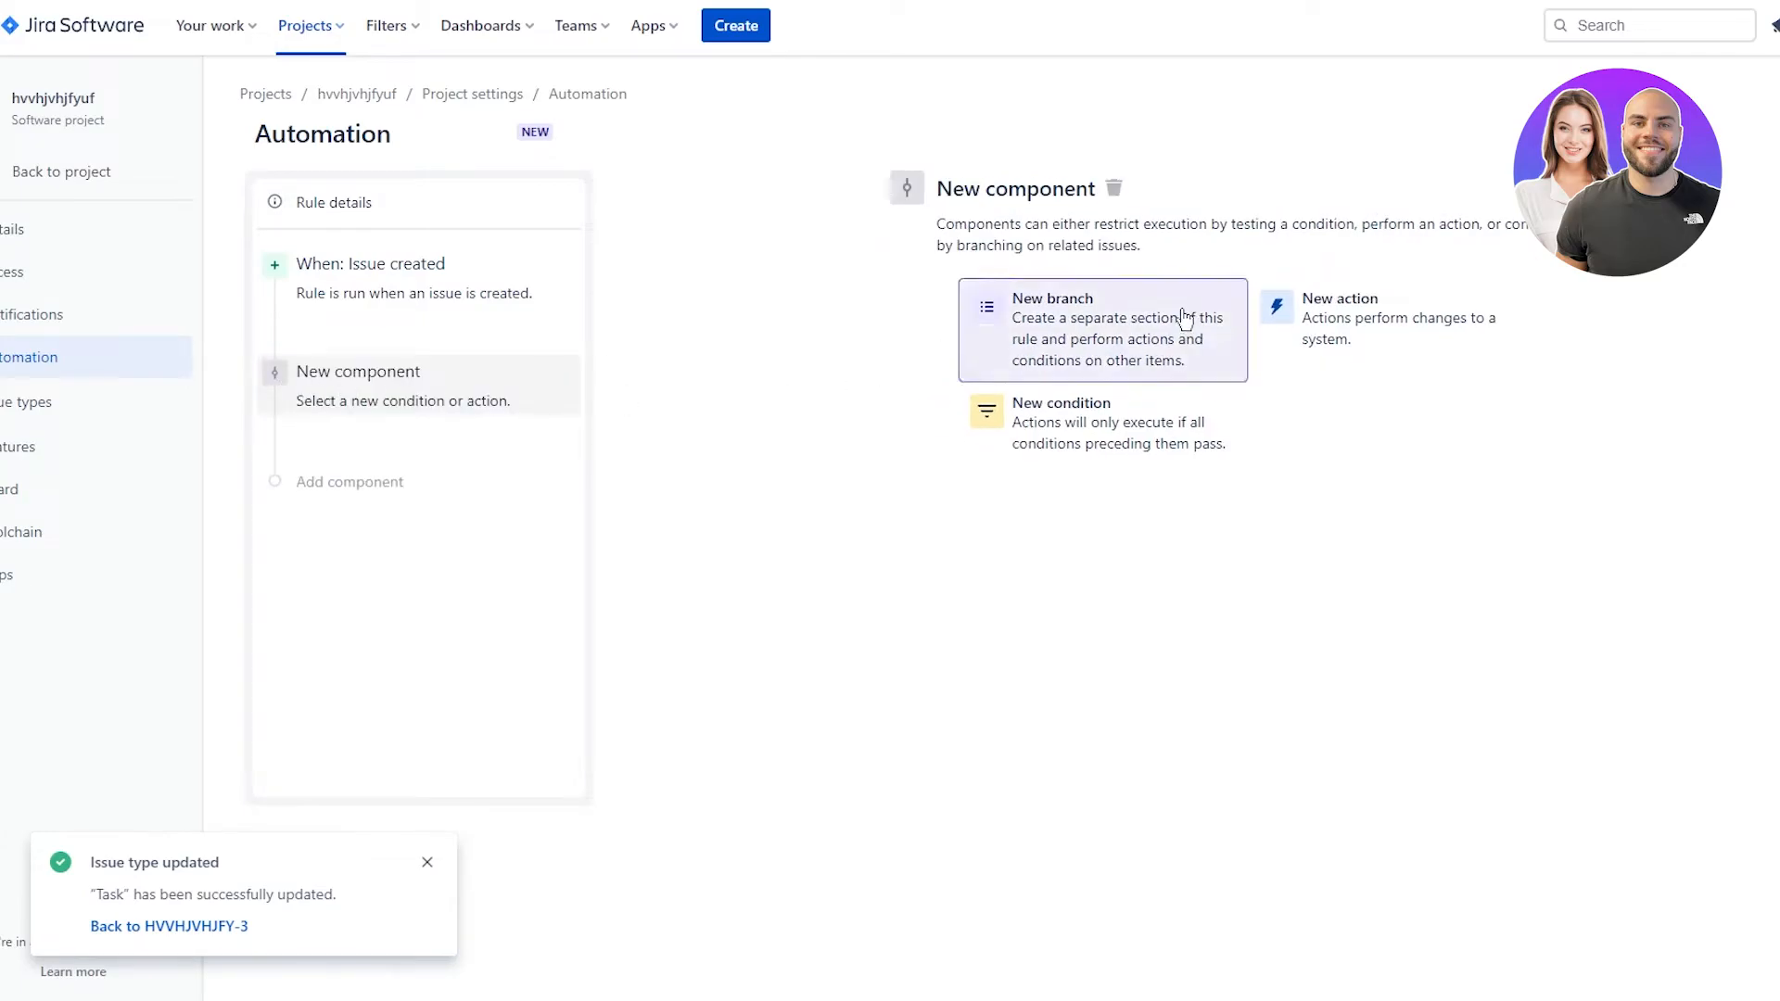
click(1350, 325)
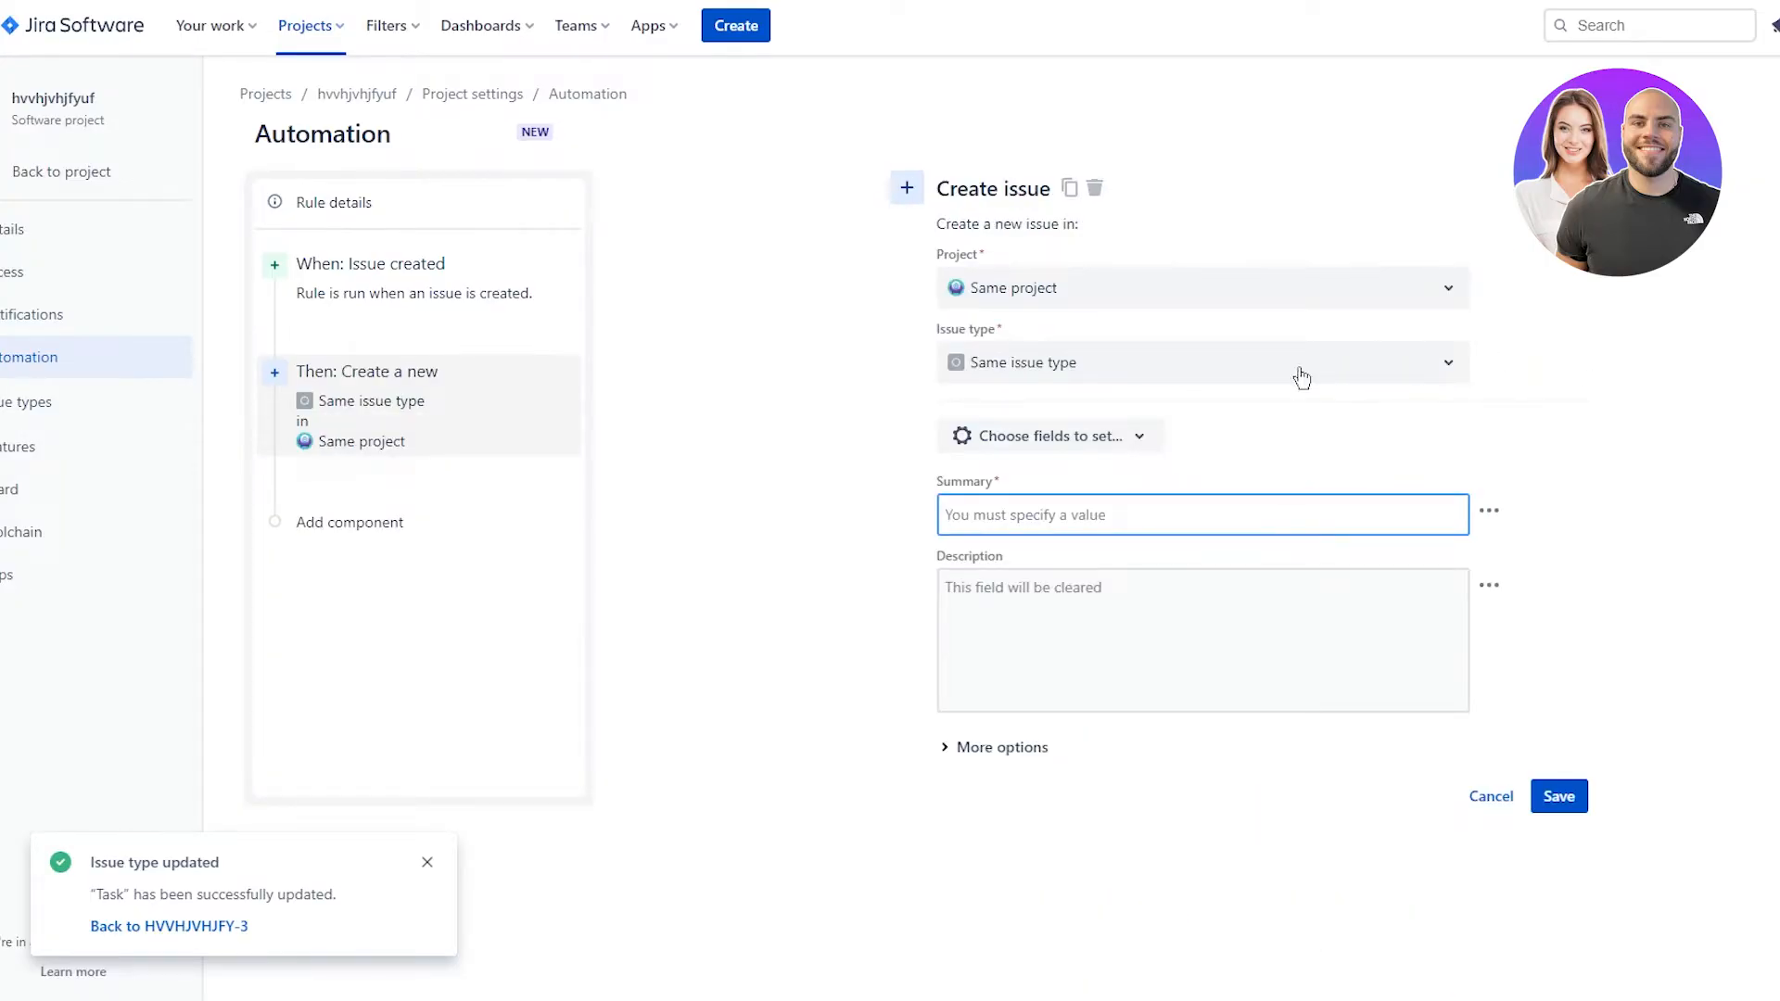
click(1194, 376)
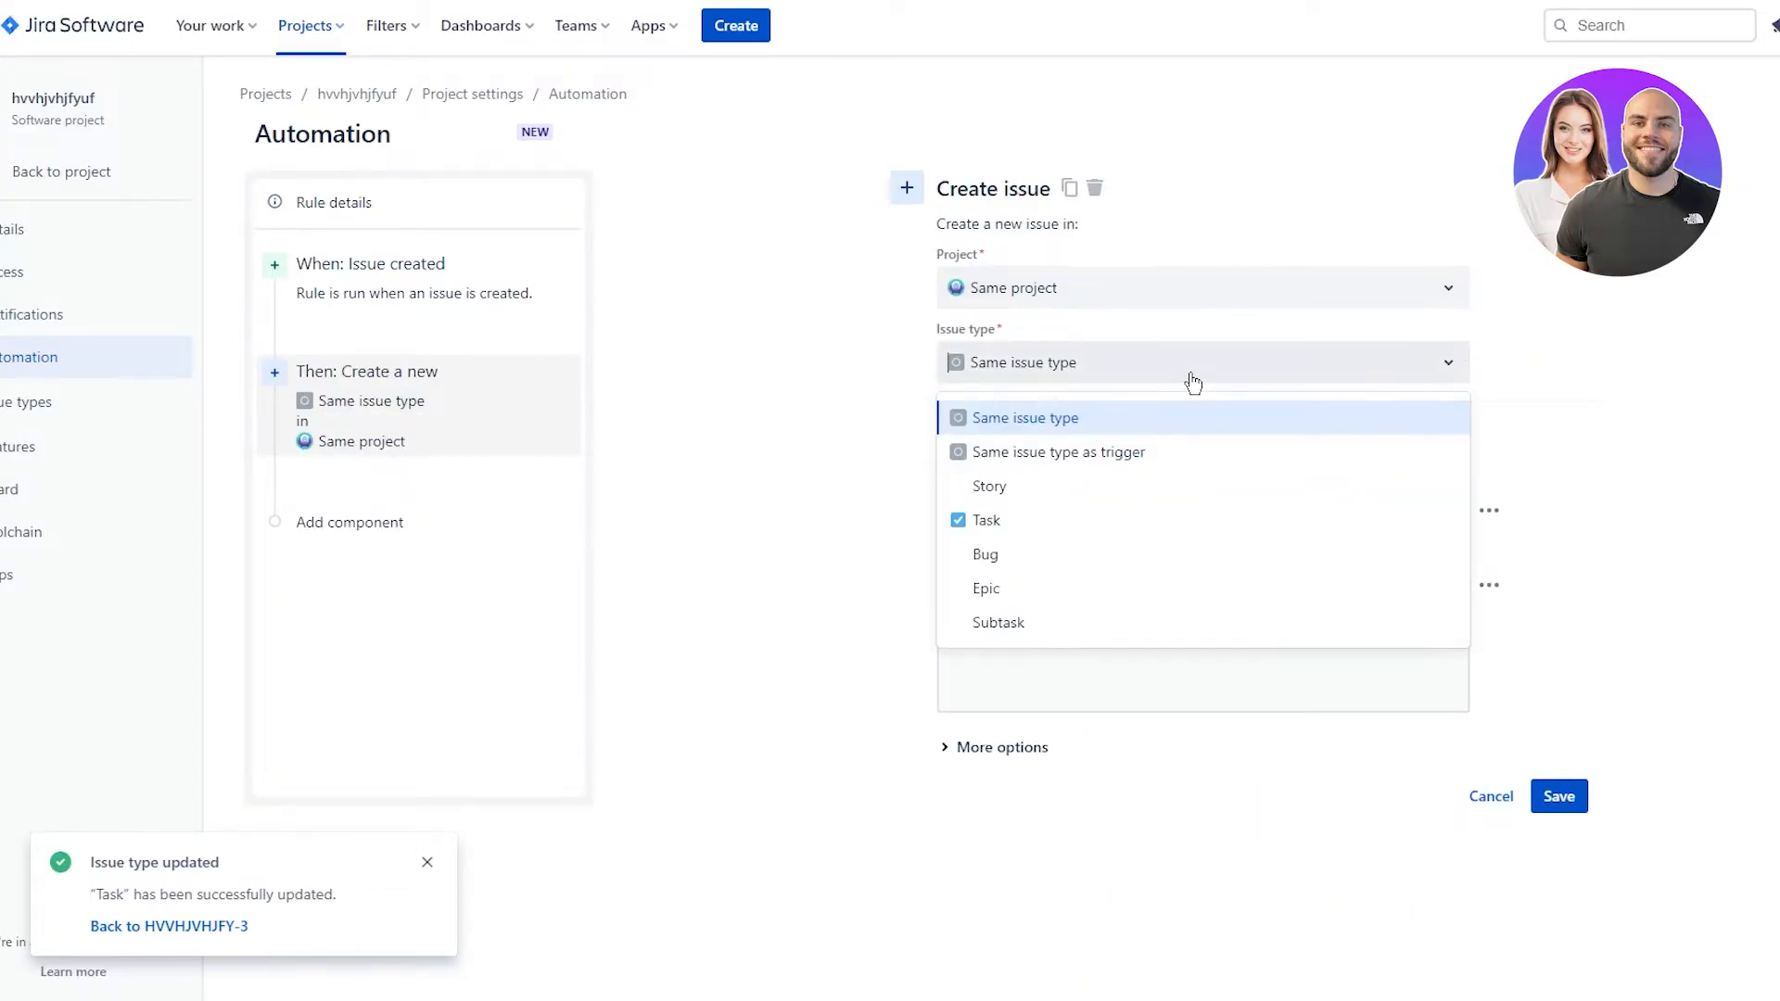
click(1037, 521)
click(1182, 513)
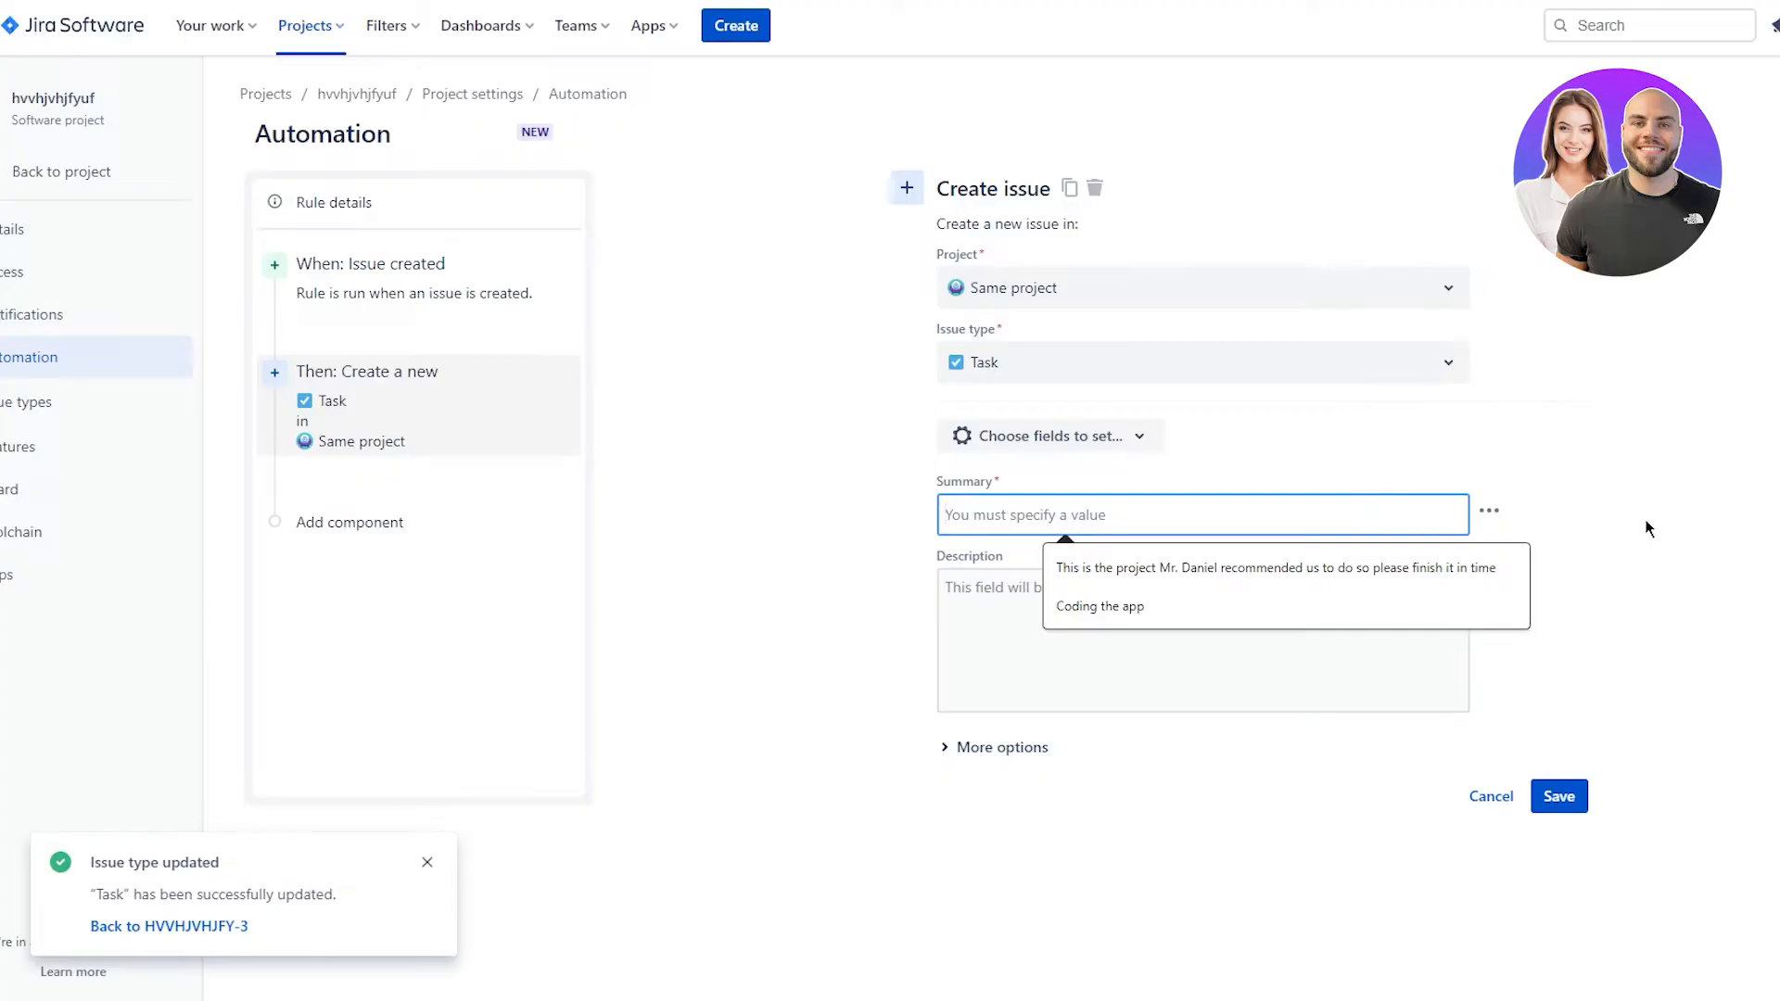
text(auto)
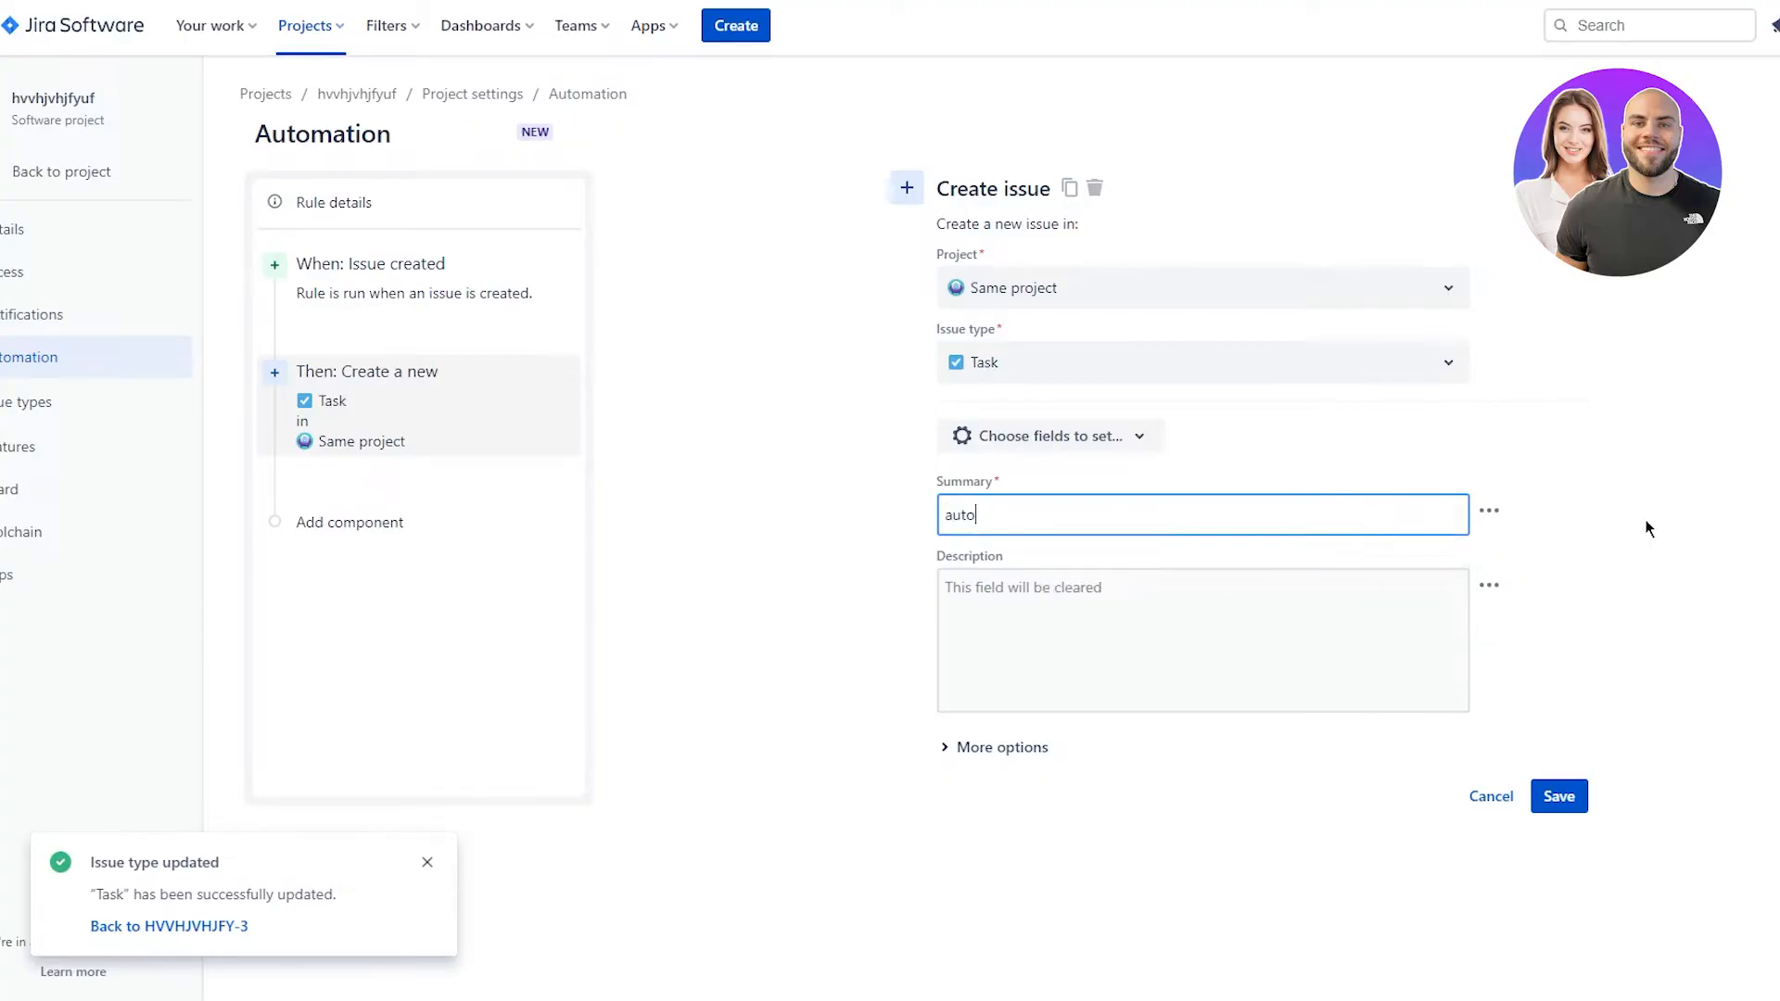
text(mation testing)
click(1592, 790)
click(1575, 796)
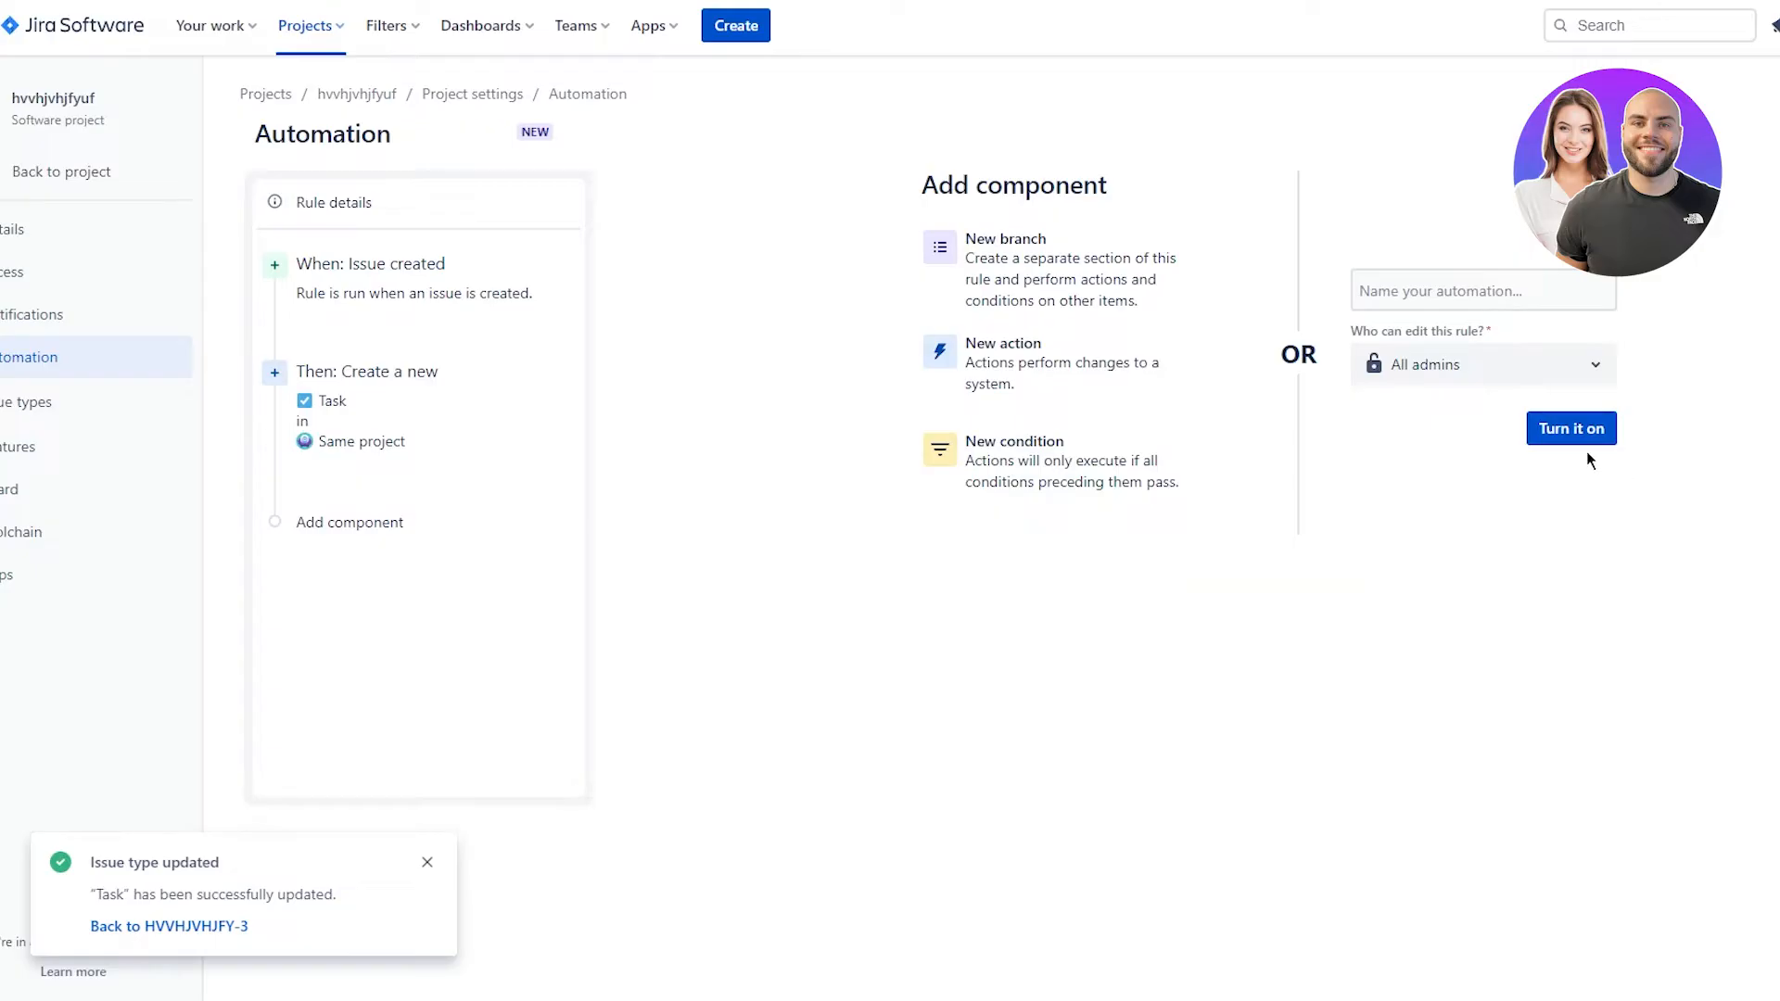
- Name the automation rule "sad" and turn it on for all admins to edit
click(1573, 428)
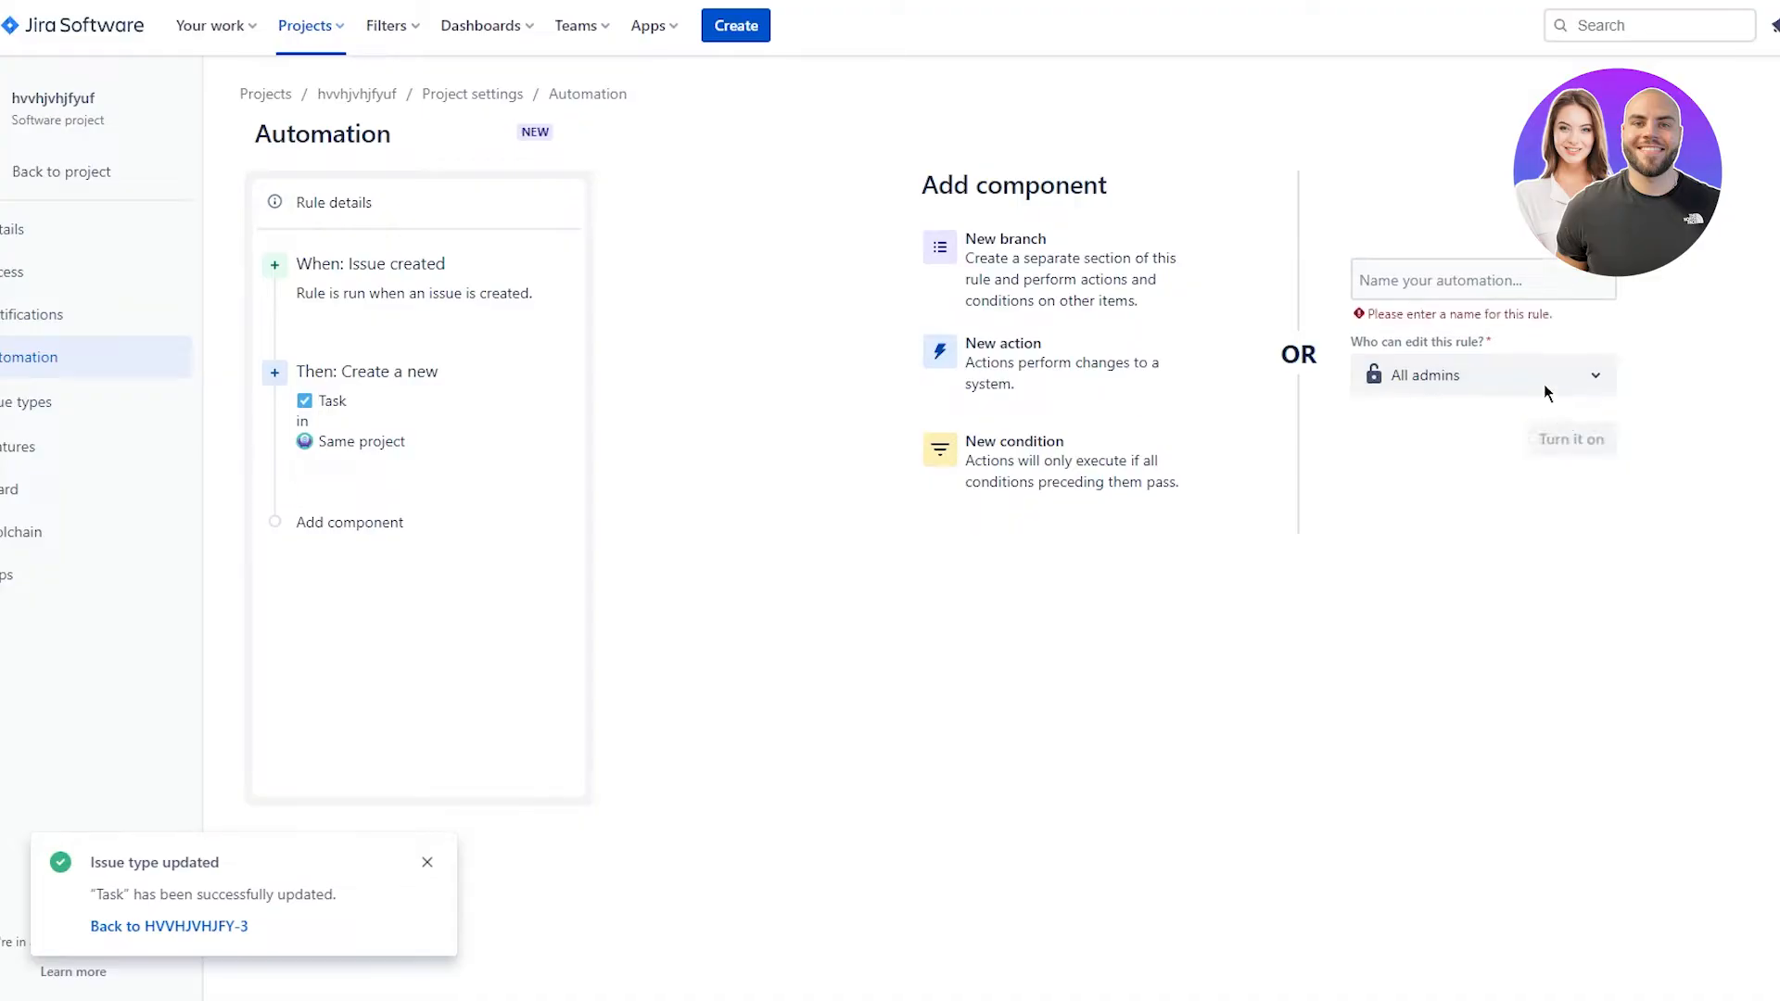
text(sad)
click(1581, 427)
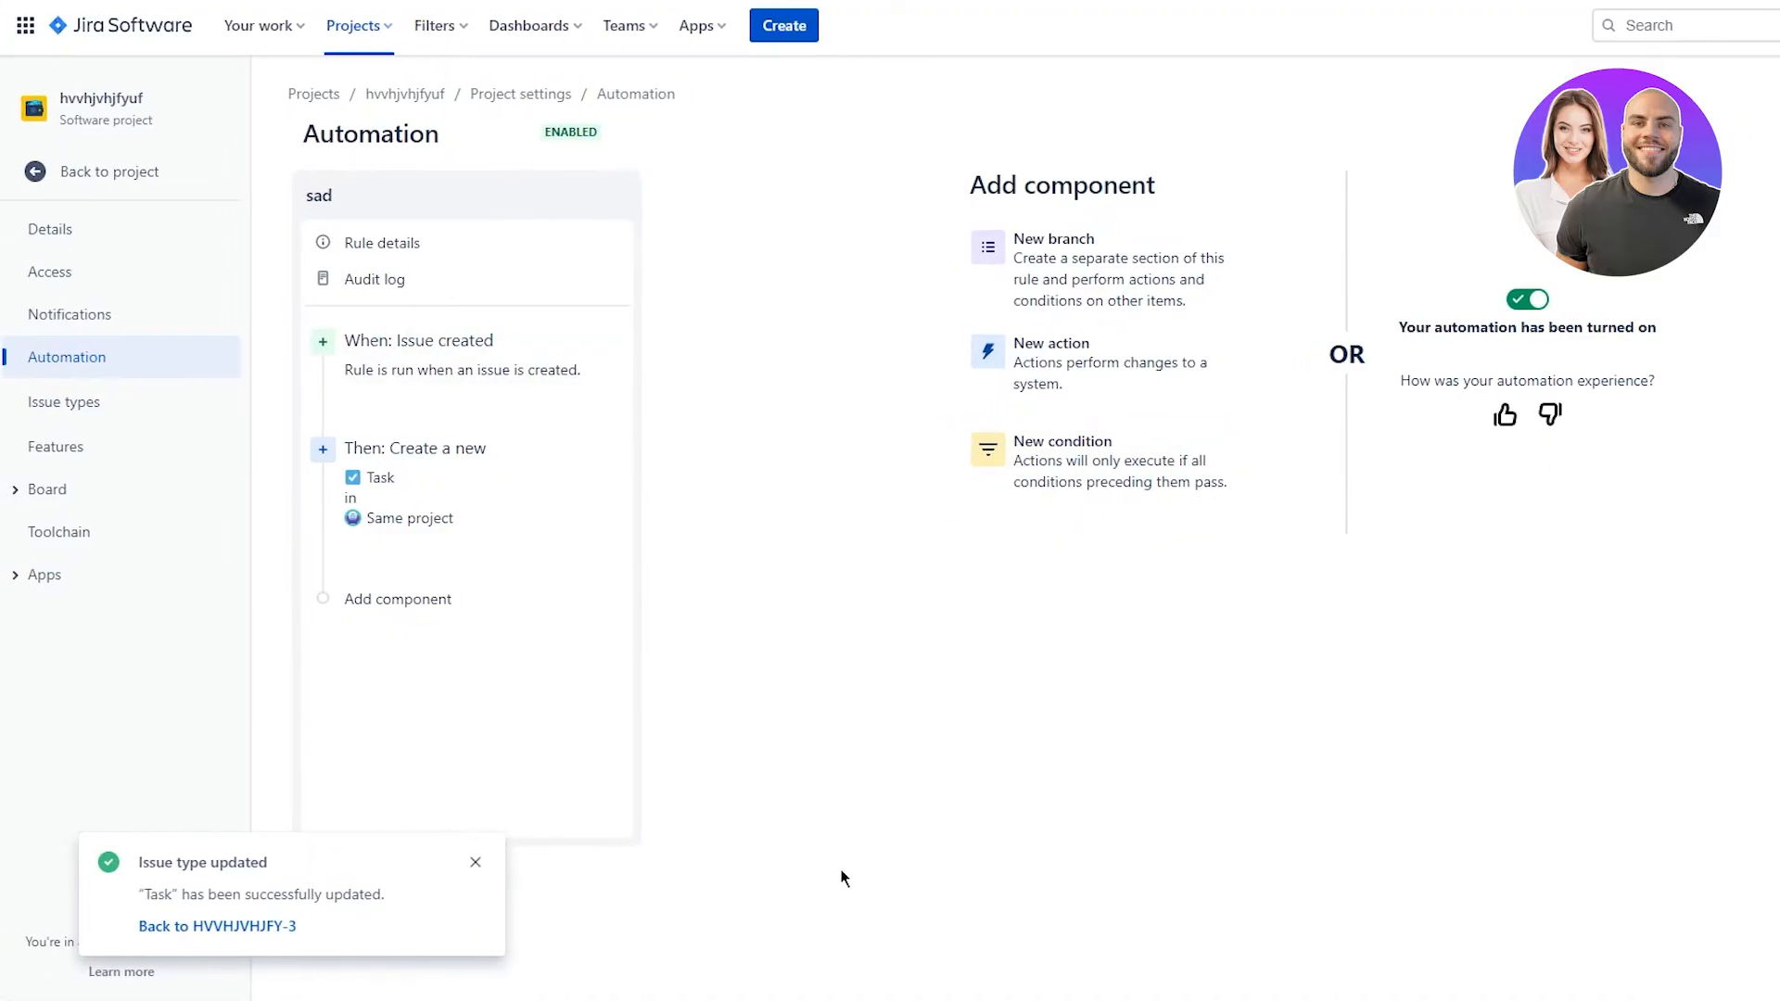
- Return to the hvvhjvhjfyuf project's backlog and dismiss the issue type notification
click(130, 26)
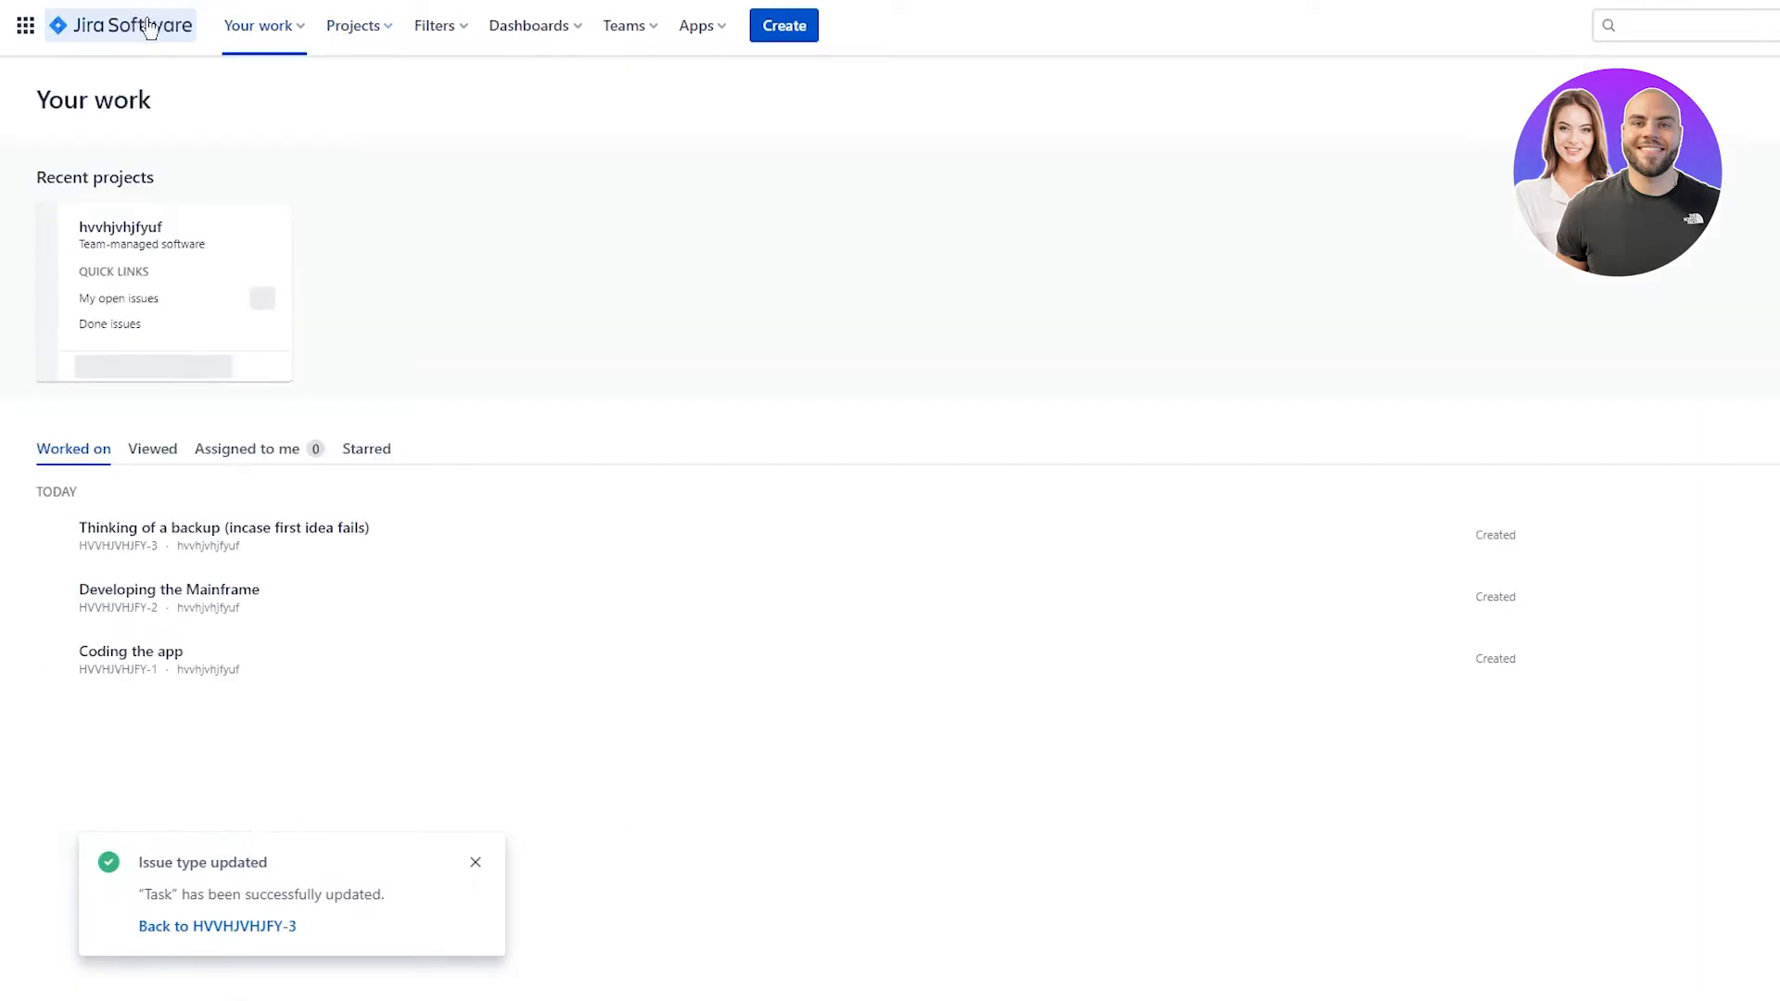
click(355, 25)
click(399, 133)
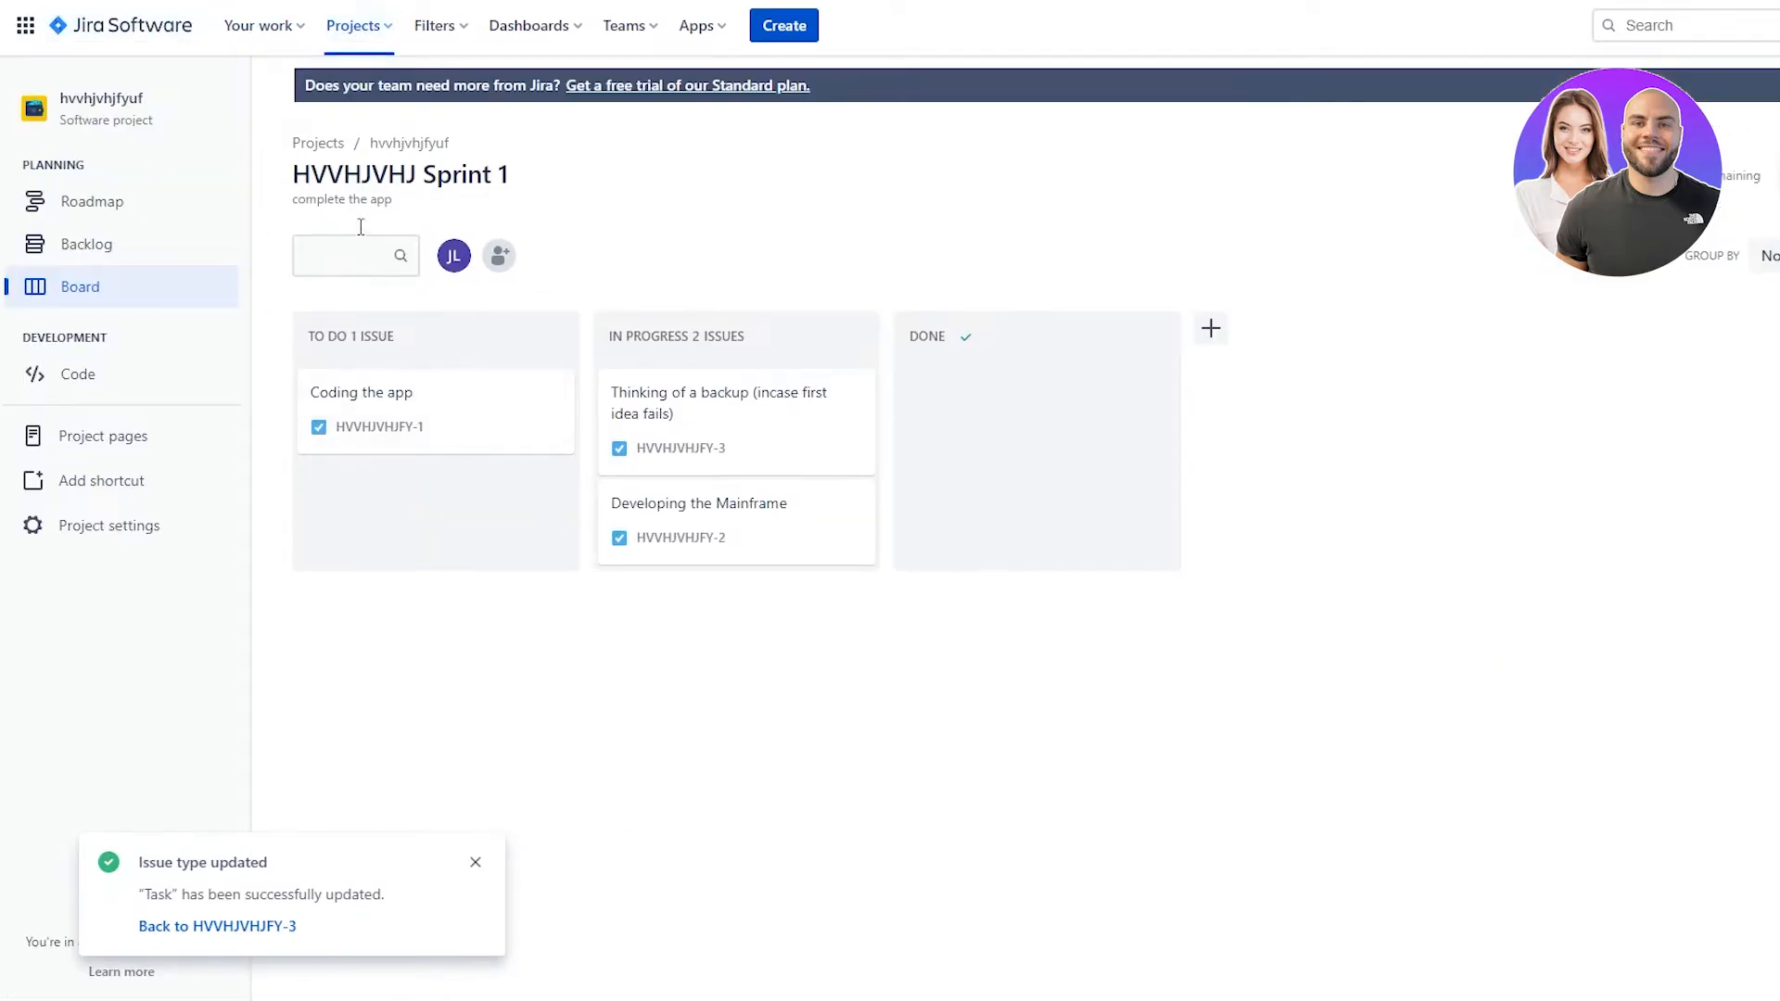
click(167, 260)
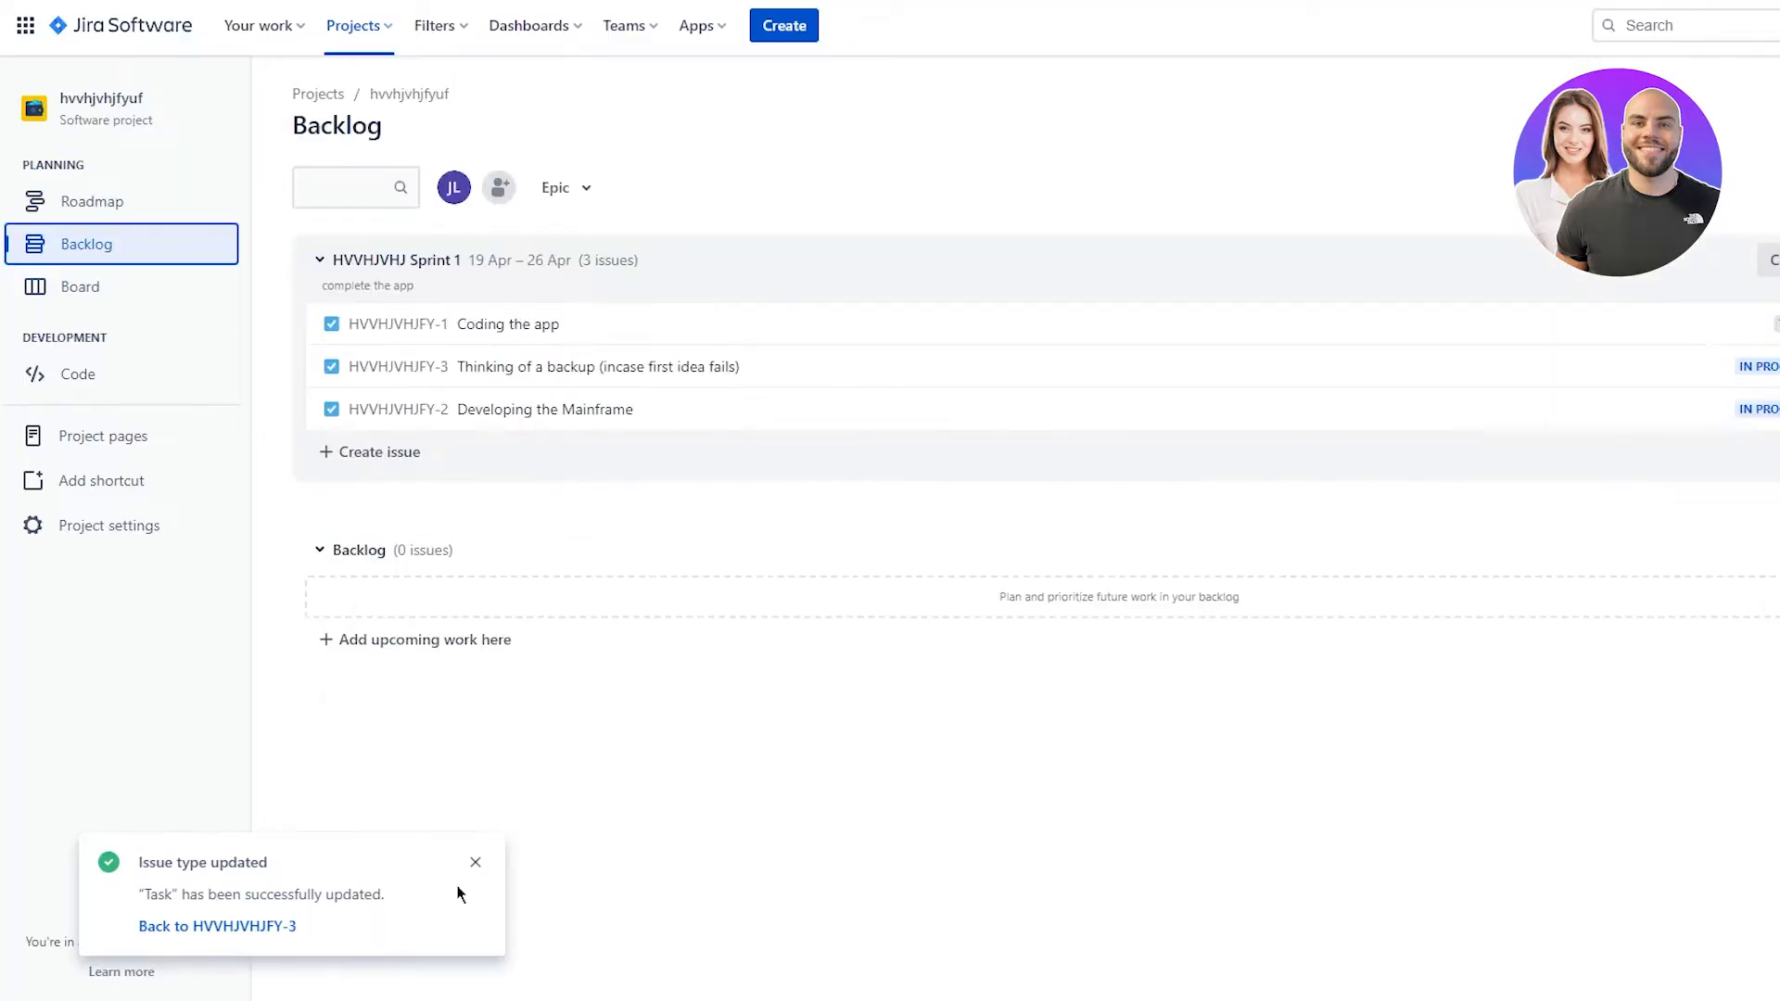
click(478, 869)
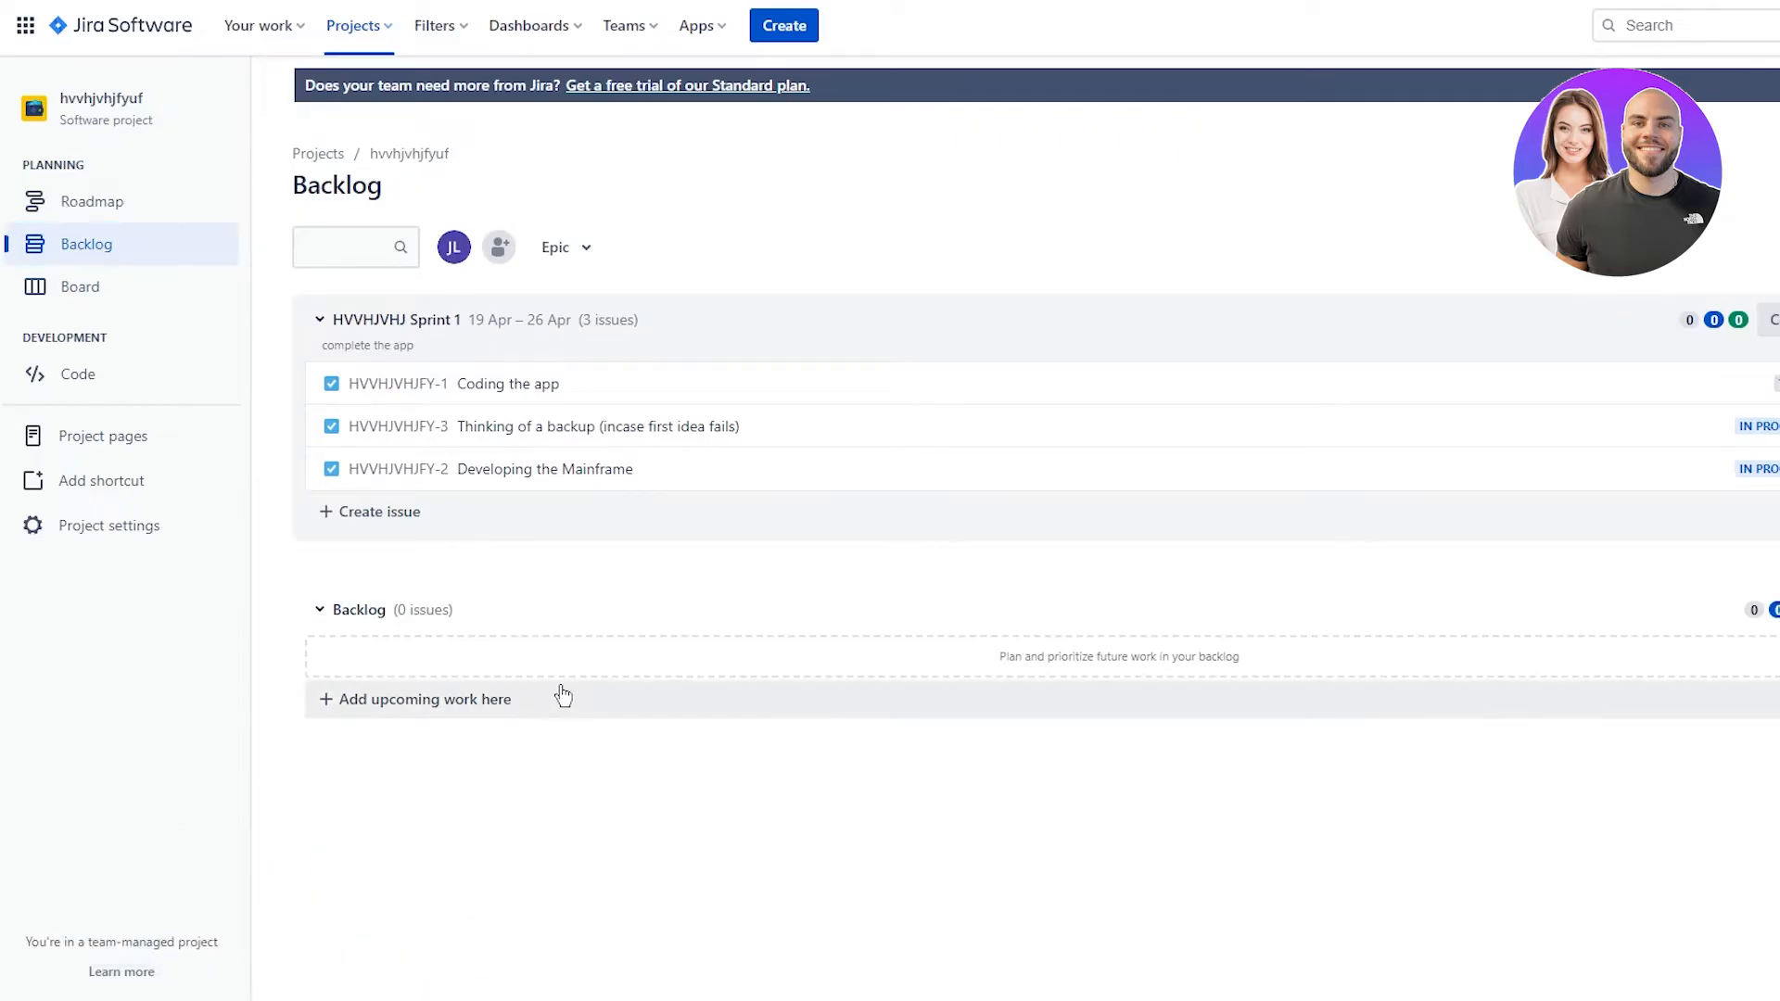
- Create the issue "asdasd" in HVVHJVHJ Sprint 1, and check the details of the "automation testing" issue in the backlog
click(560, 511)
text(asdasd)
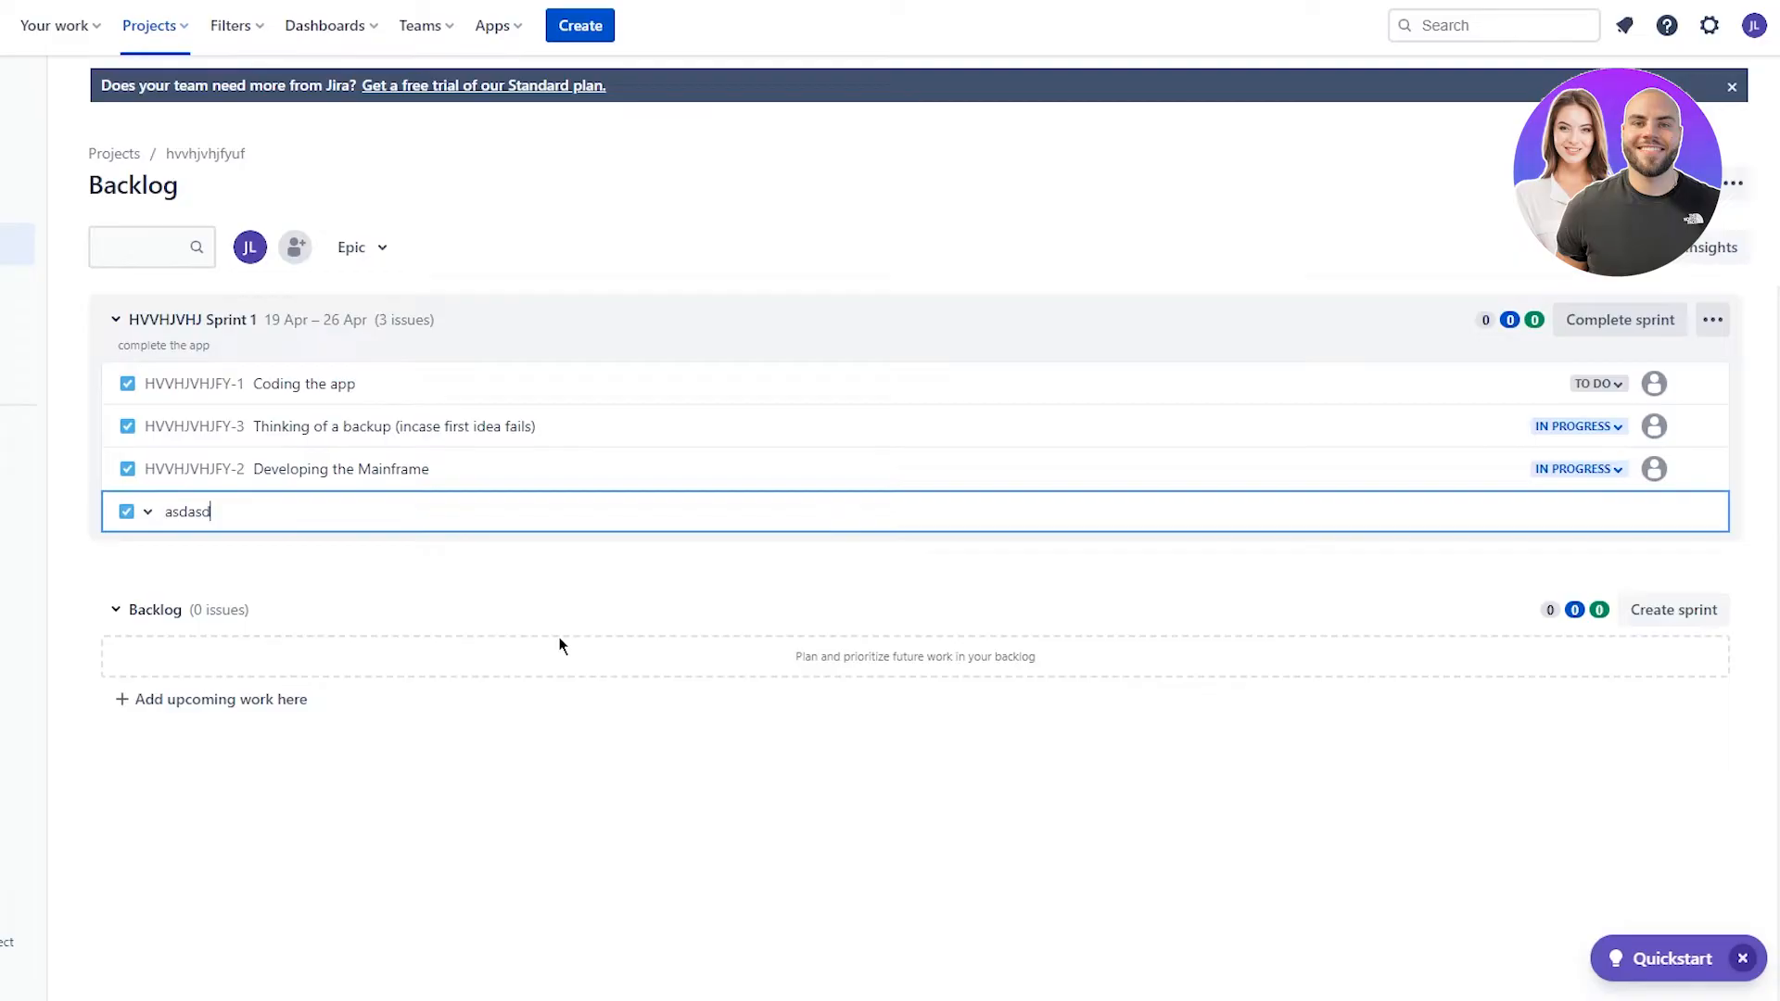
key(Return)
click(560, 639)
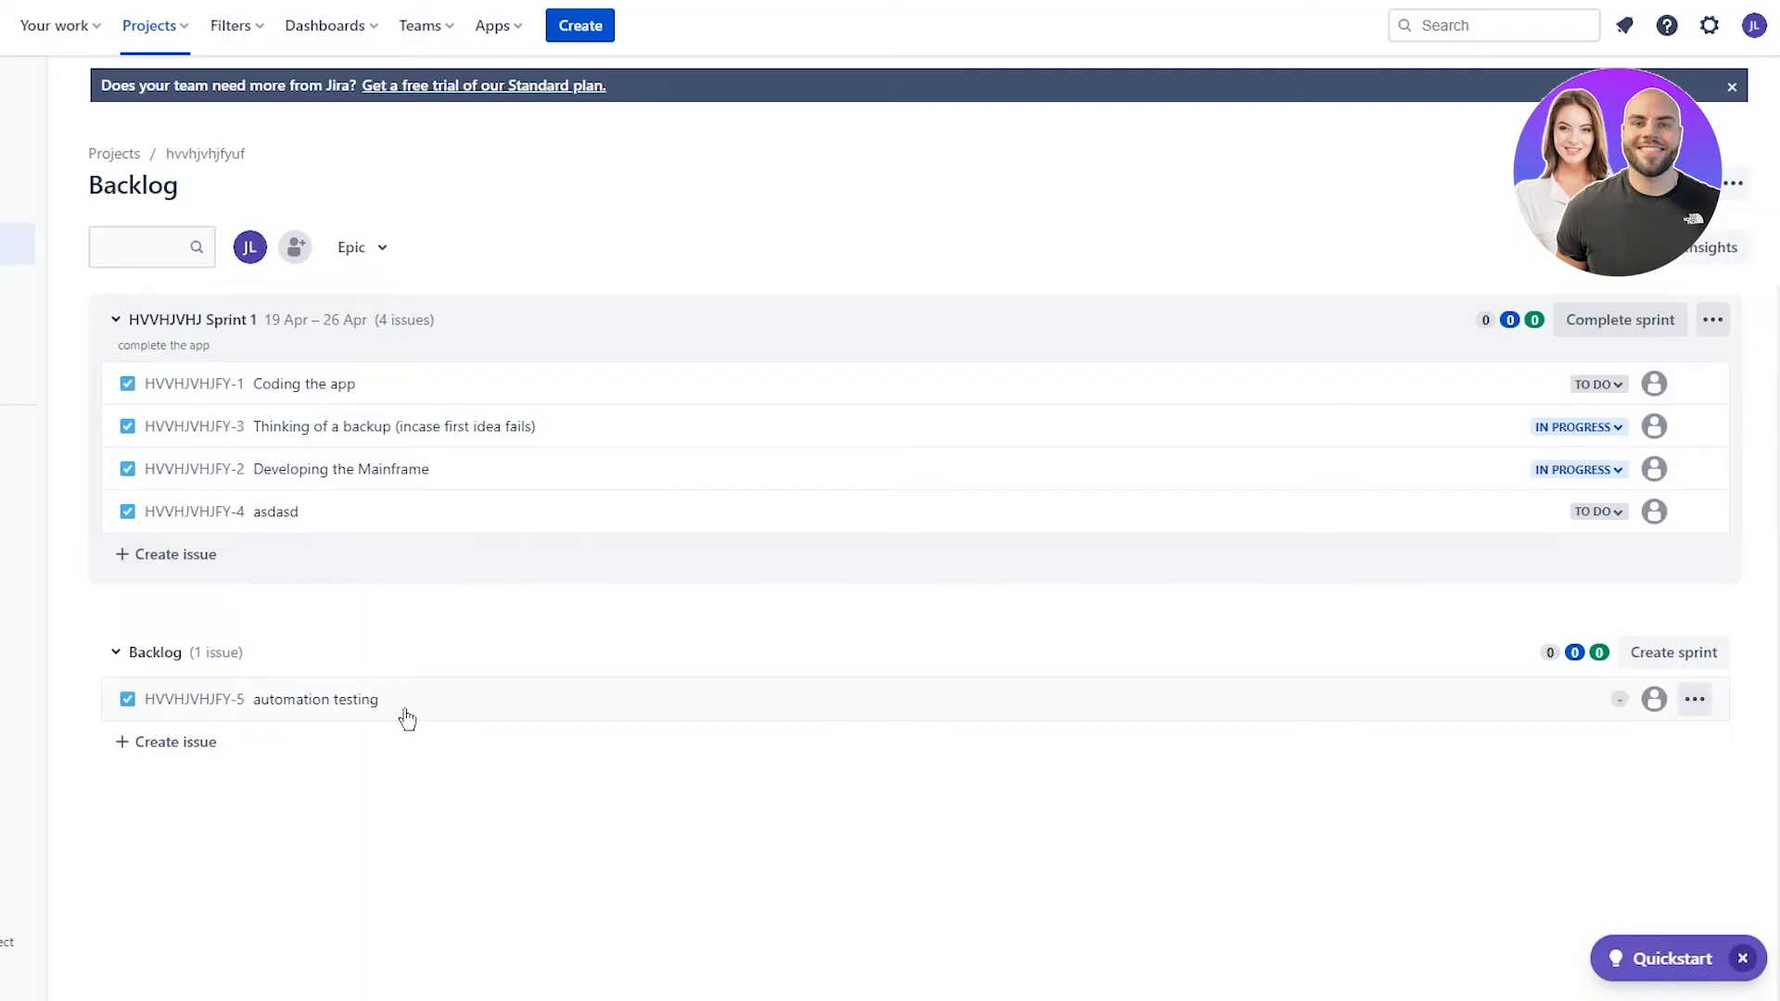
click(489, 706)
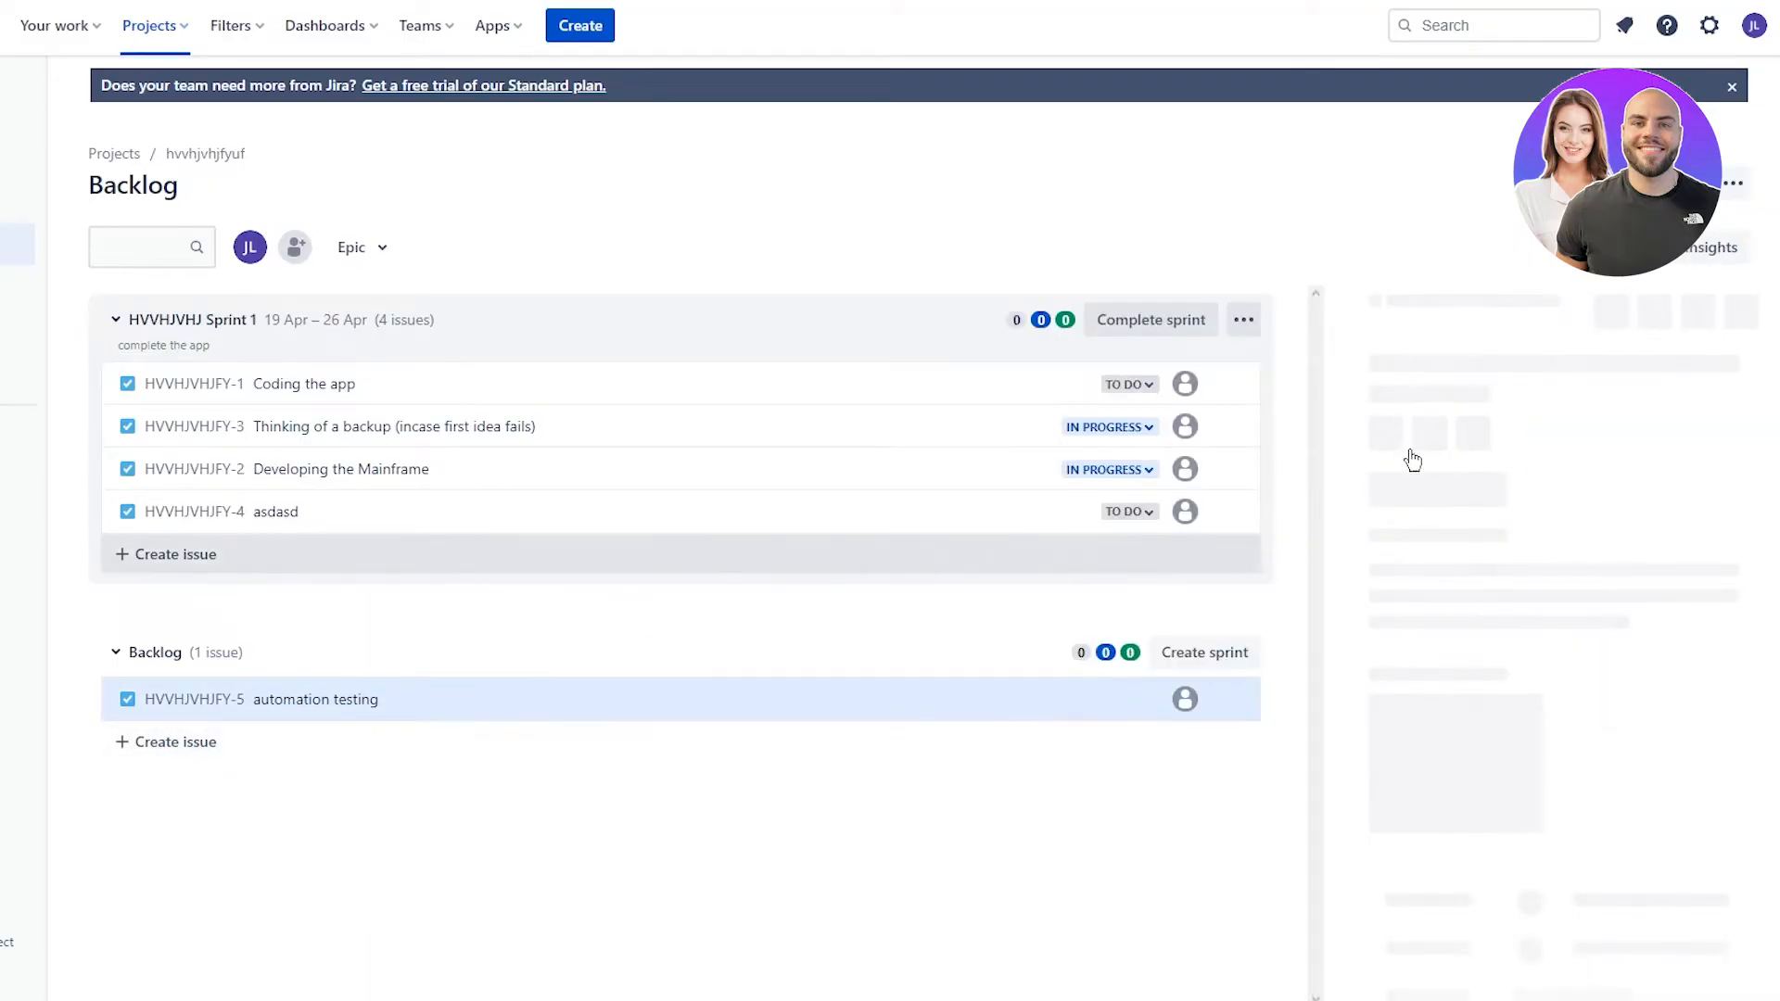
click(1759, 309)
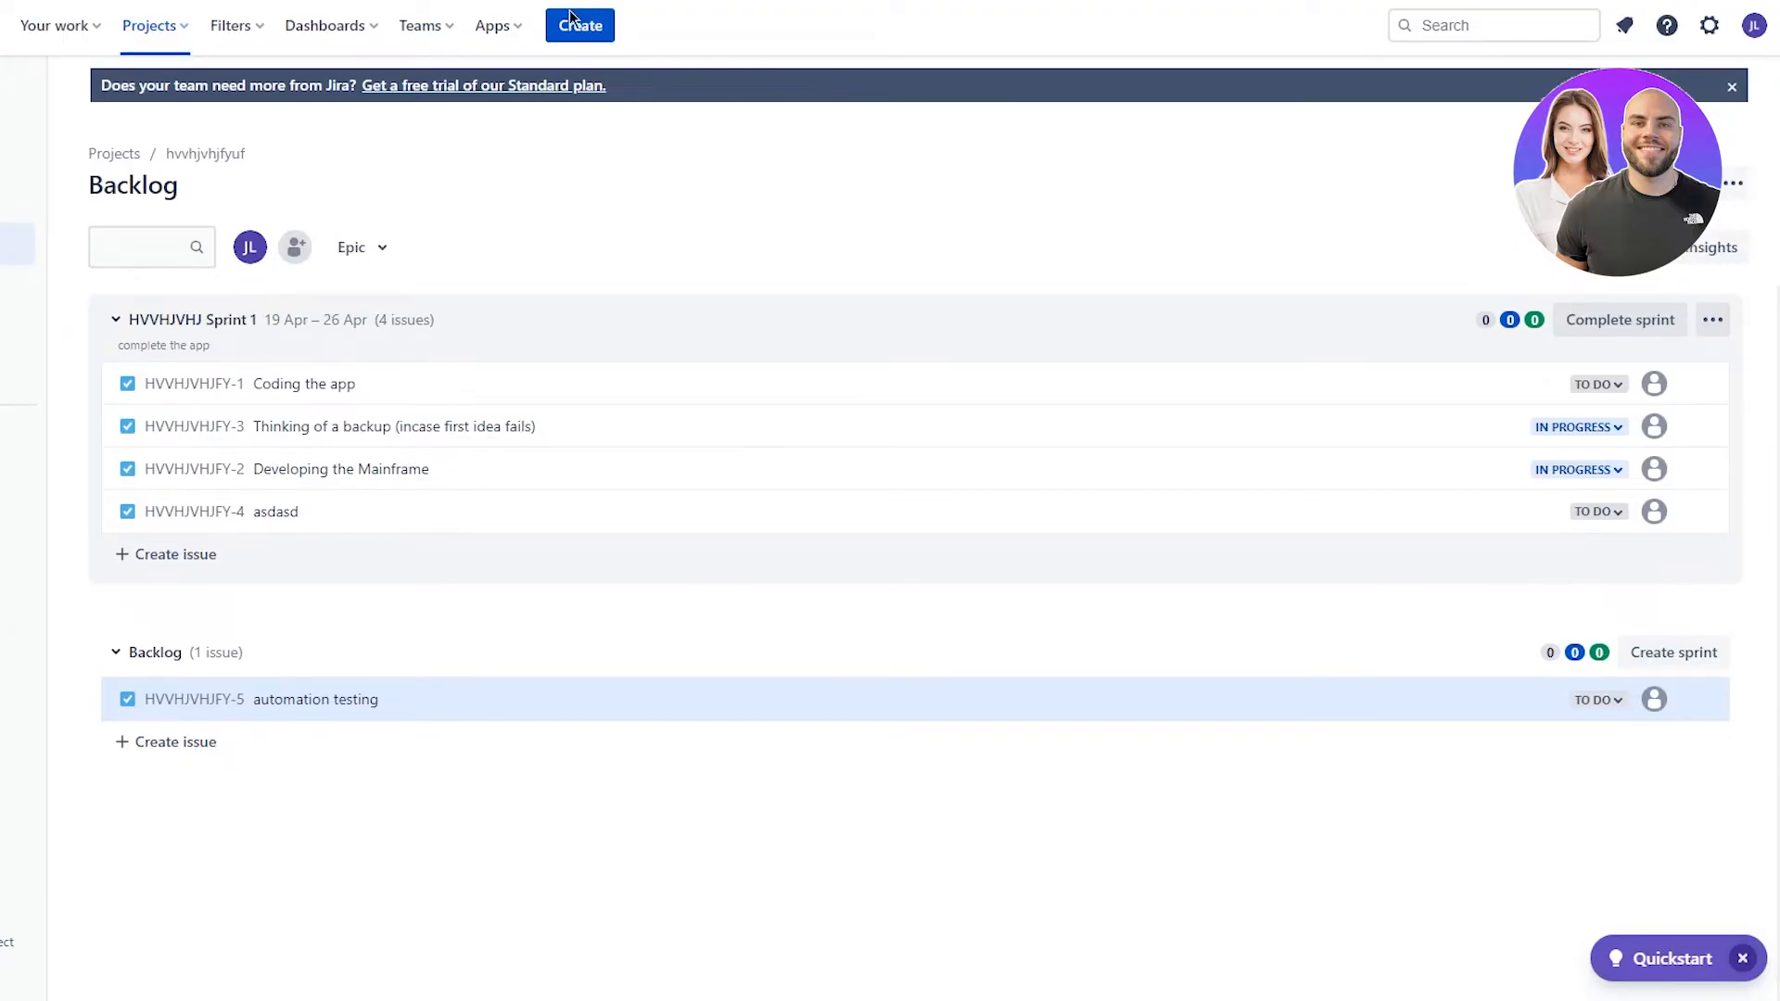
- Browse the Jira marketplace and examine the available apps and integrations
click(500, 28)
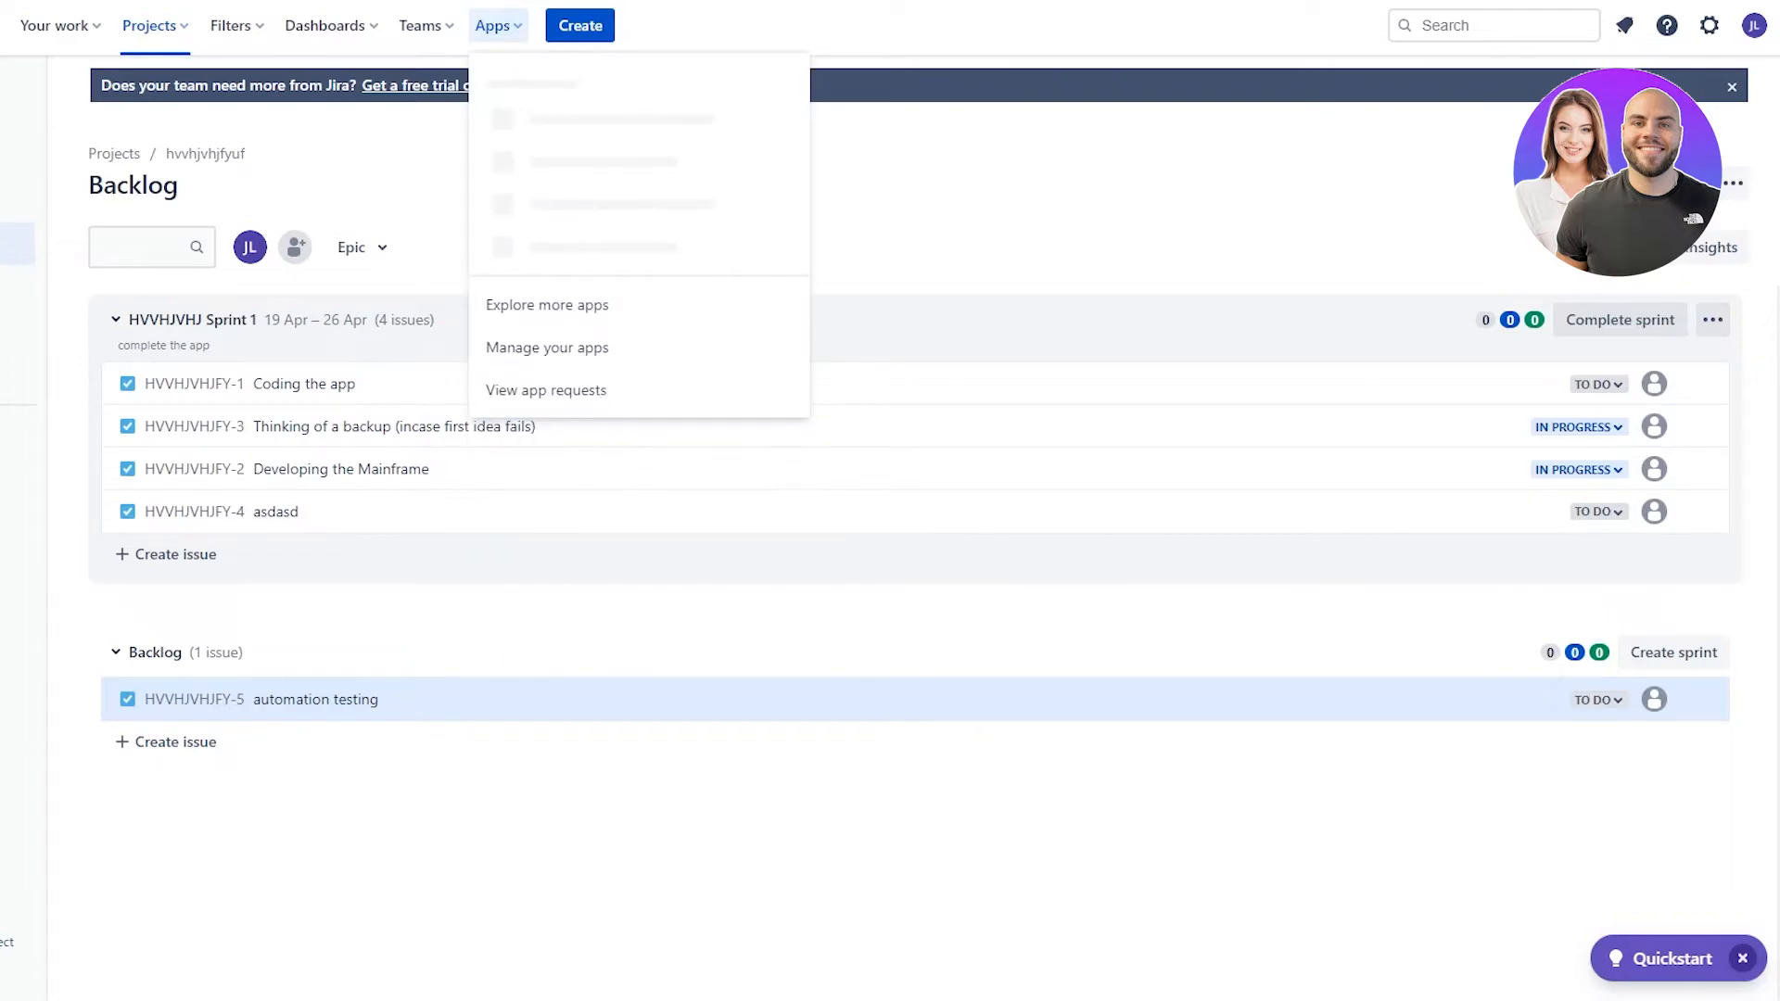
click(651, 306)
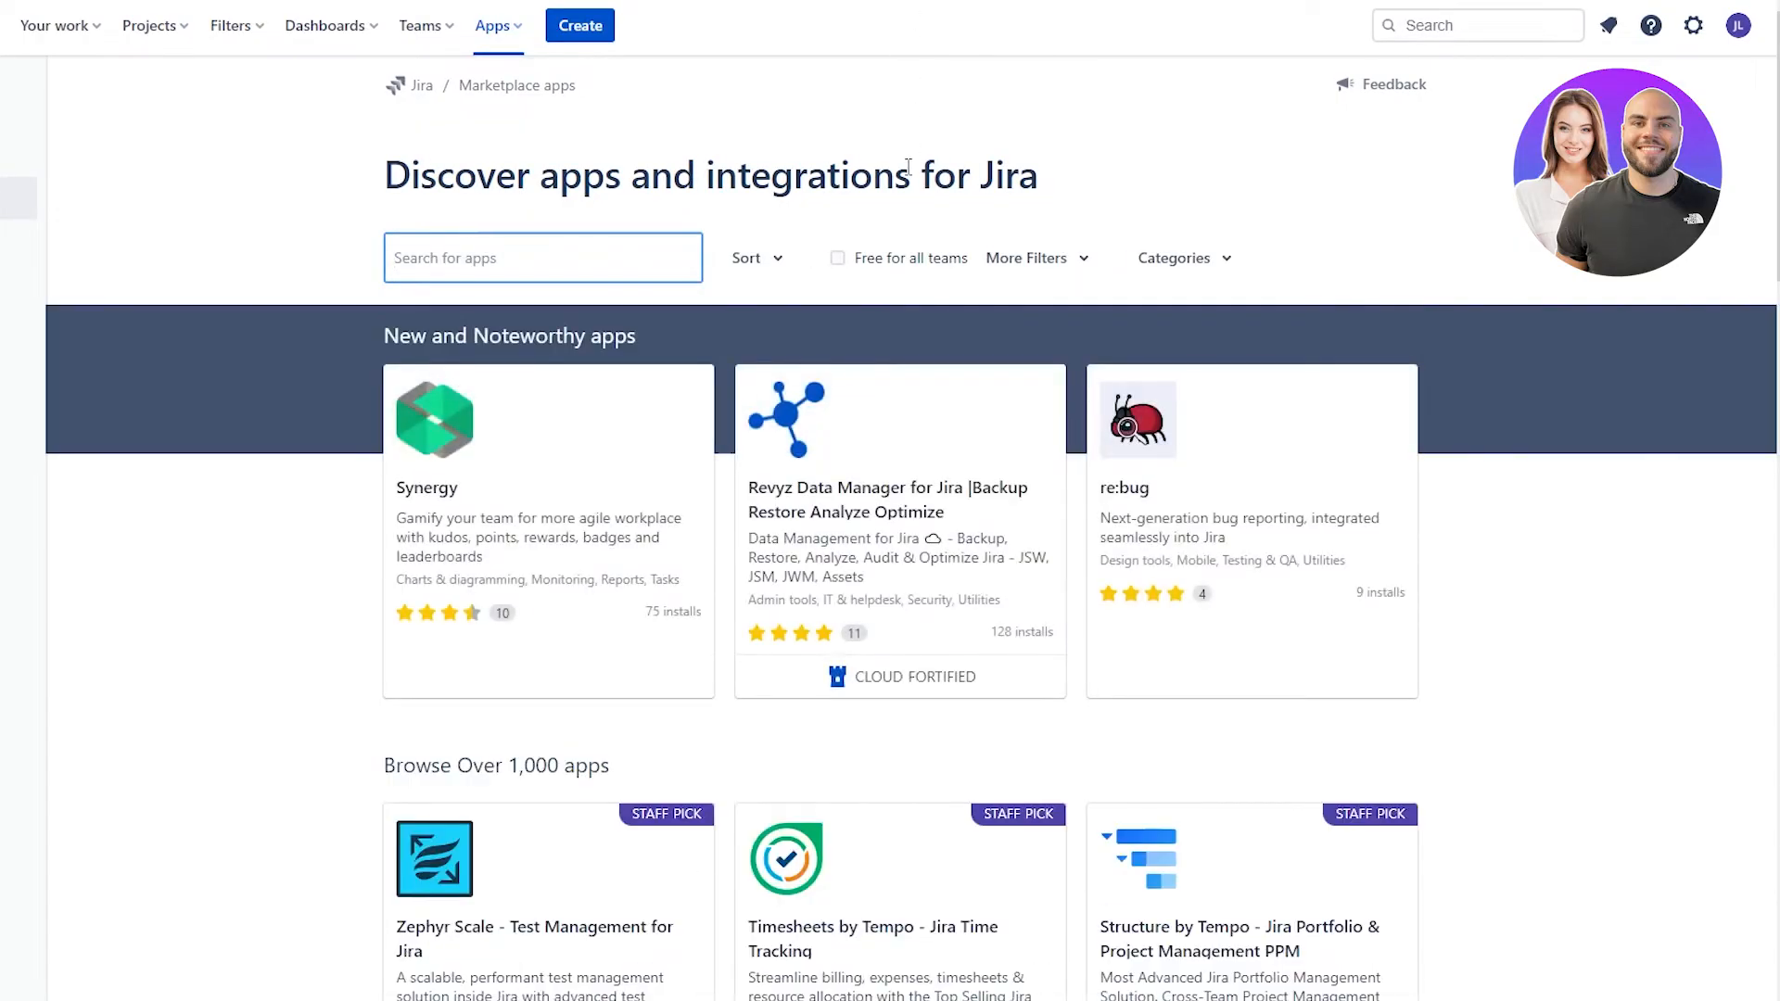
scroll(730, 238, down, 10)
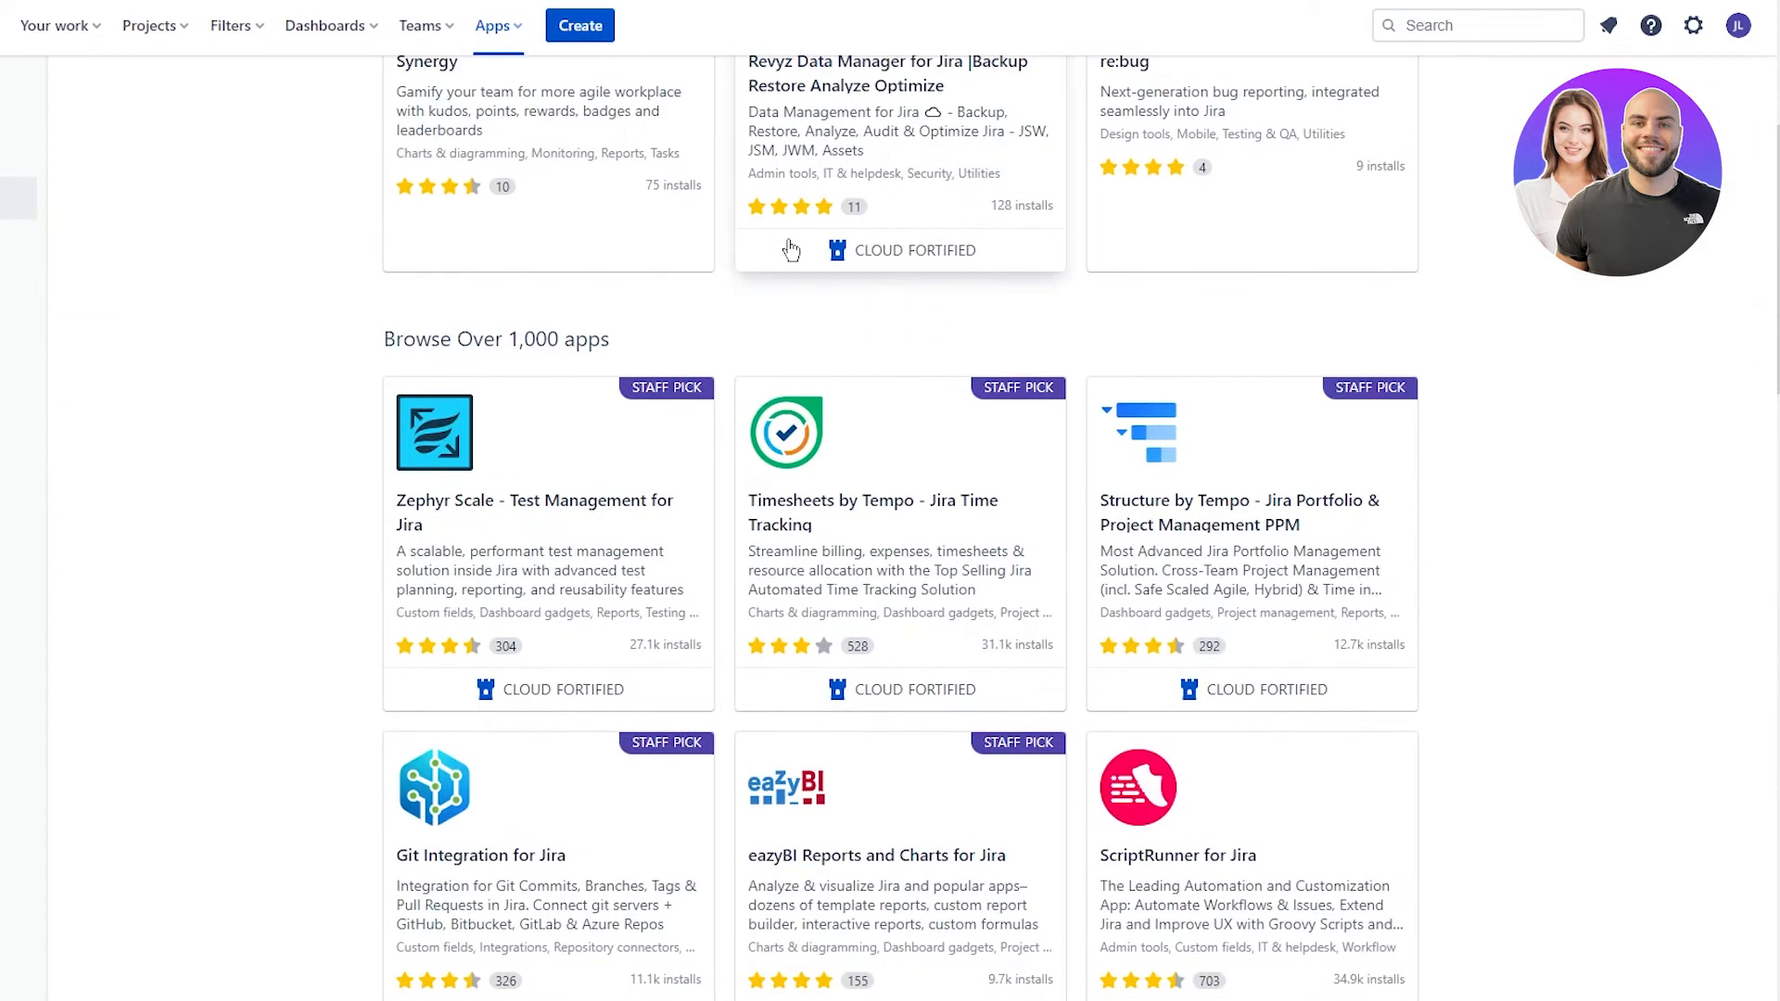
scroll(1339, 238, down, 5)
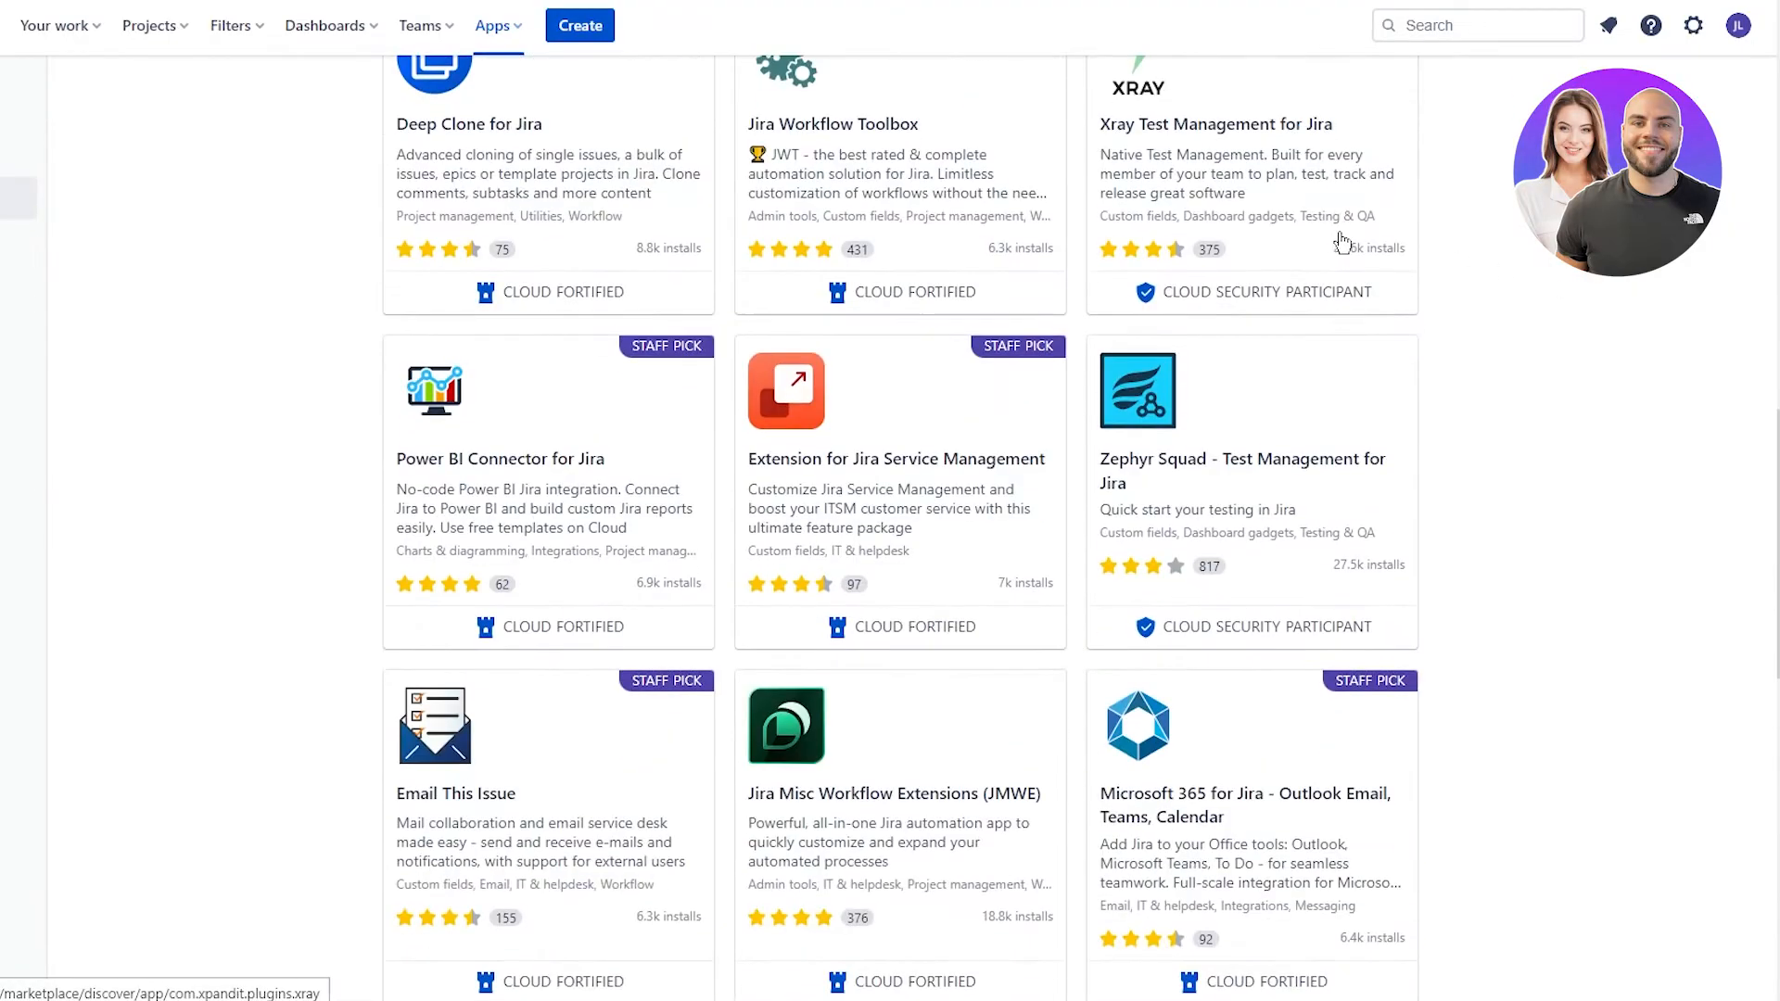
scroll(1344, 239, down, 5)
scroll(1345, 241, down, 7)
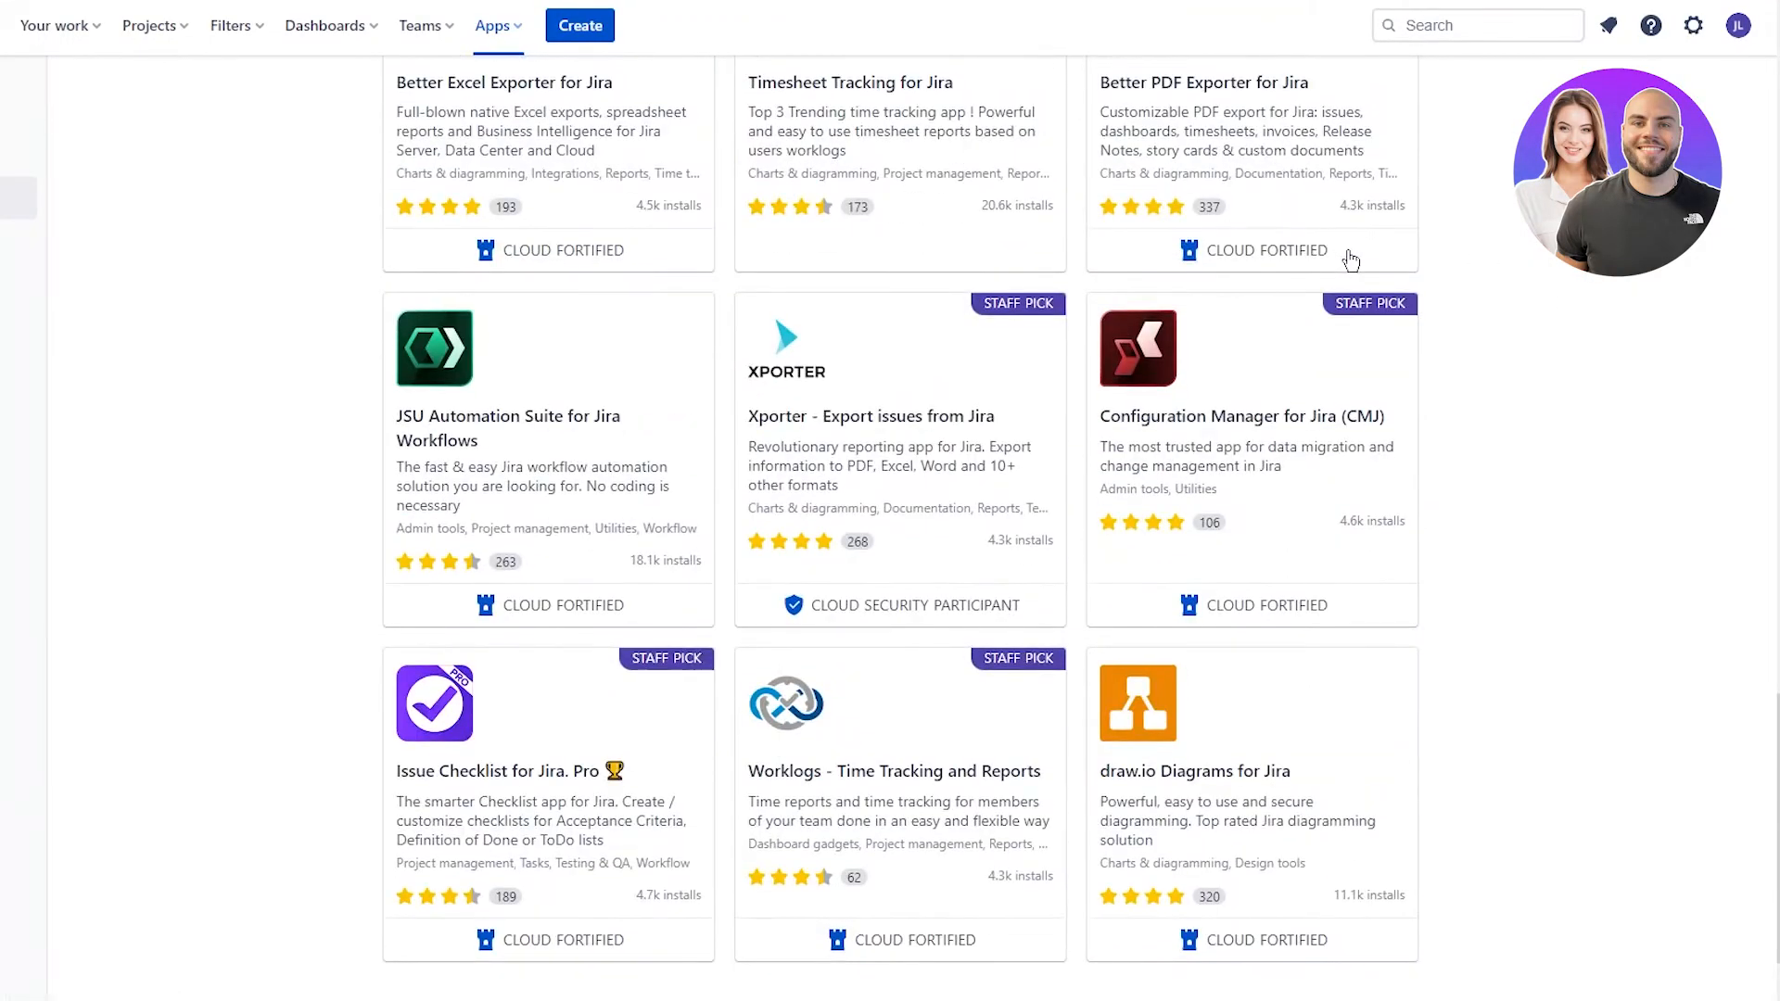
scroll(1356, 249, down, 1)
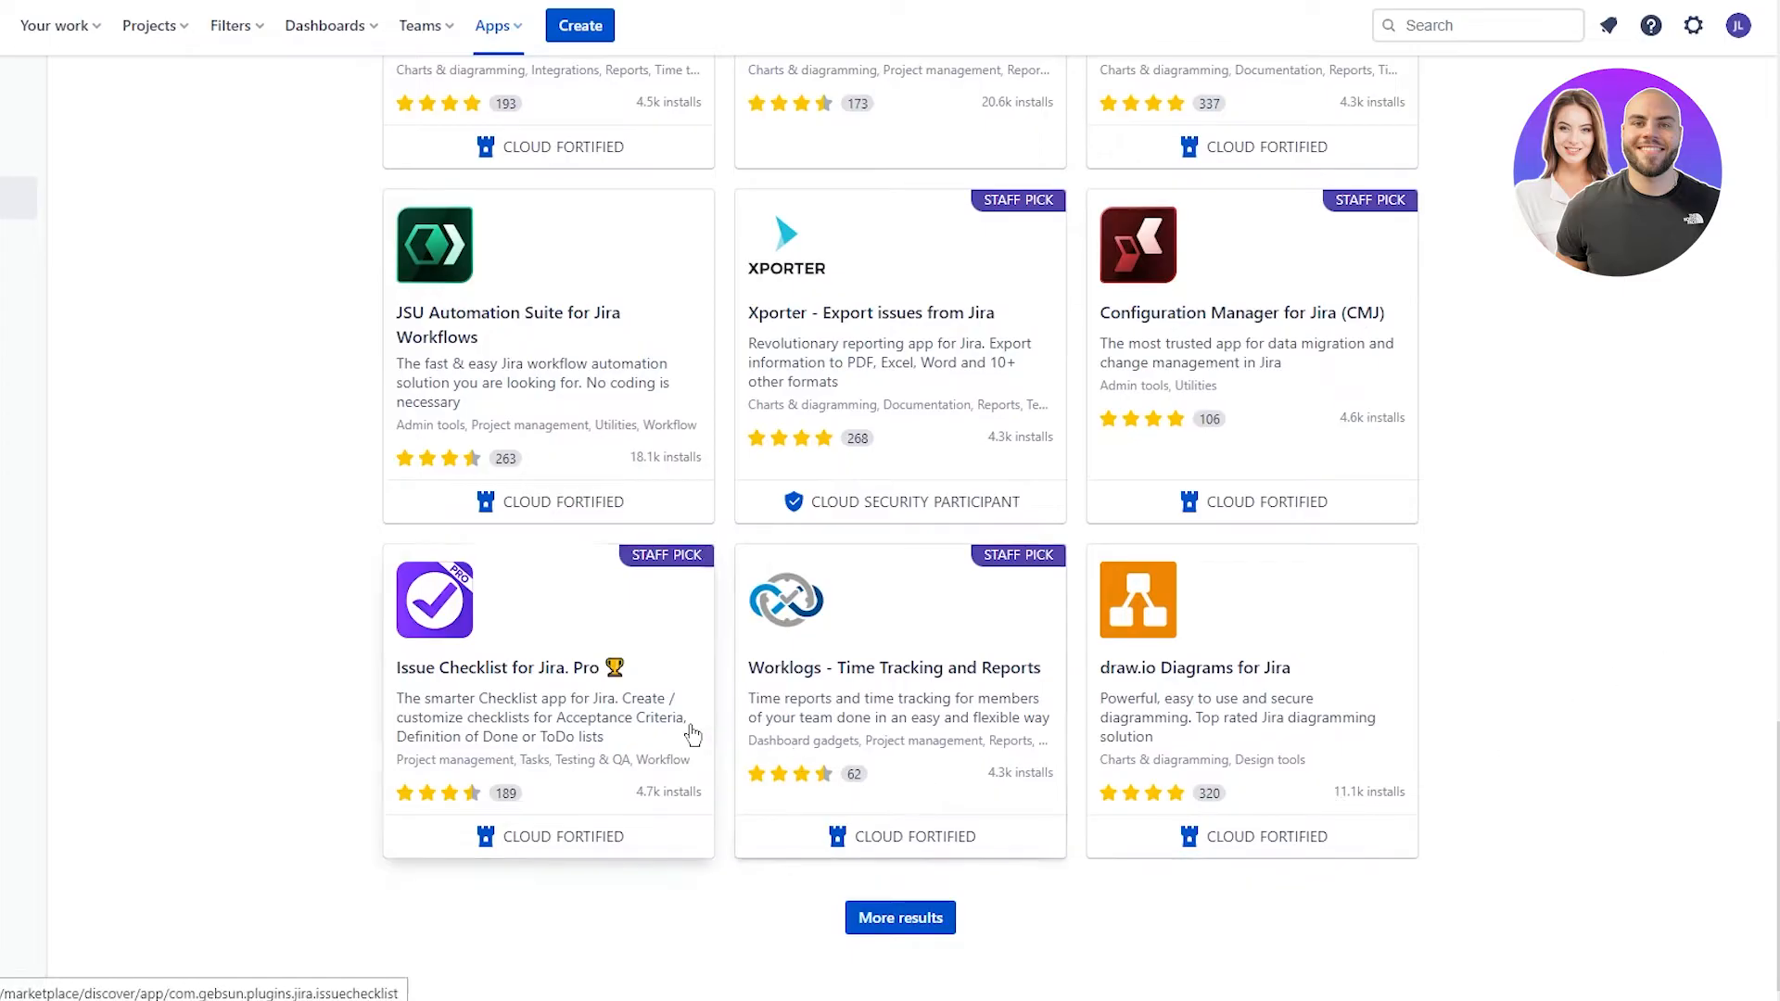
scroll(739, 738, up, 6)
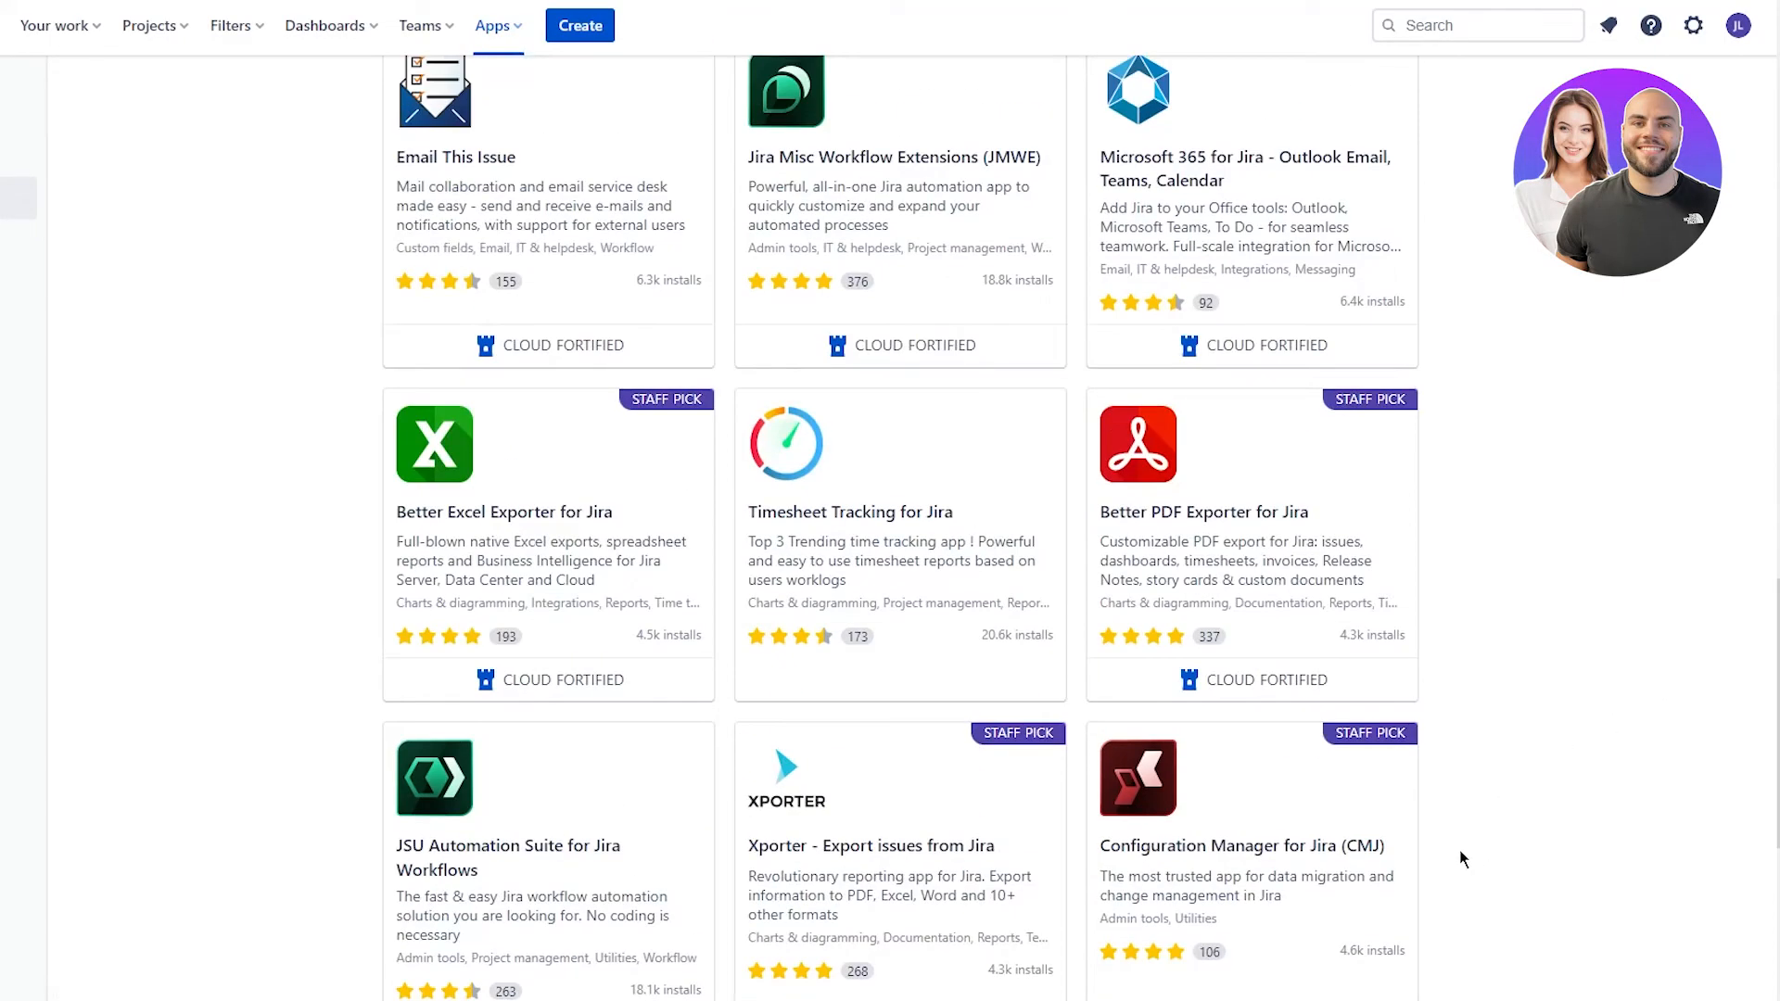
scroll(626, 498, up, 7)
scroll(630, 500, up, 10)
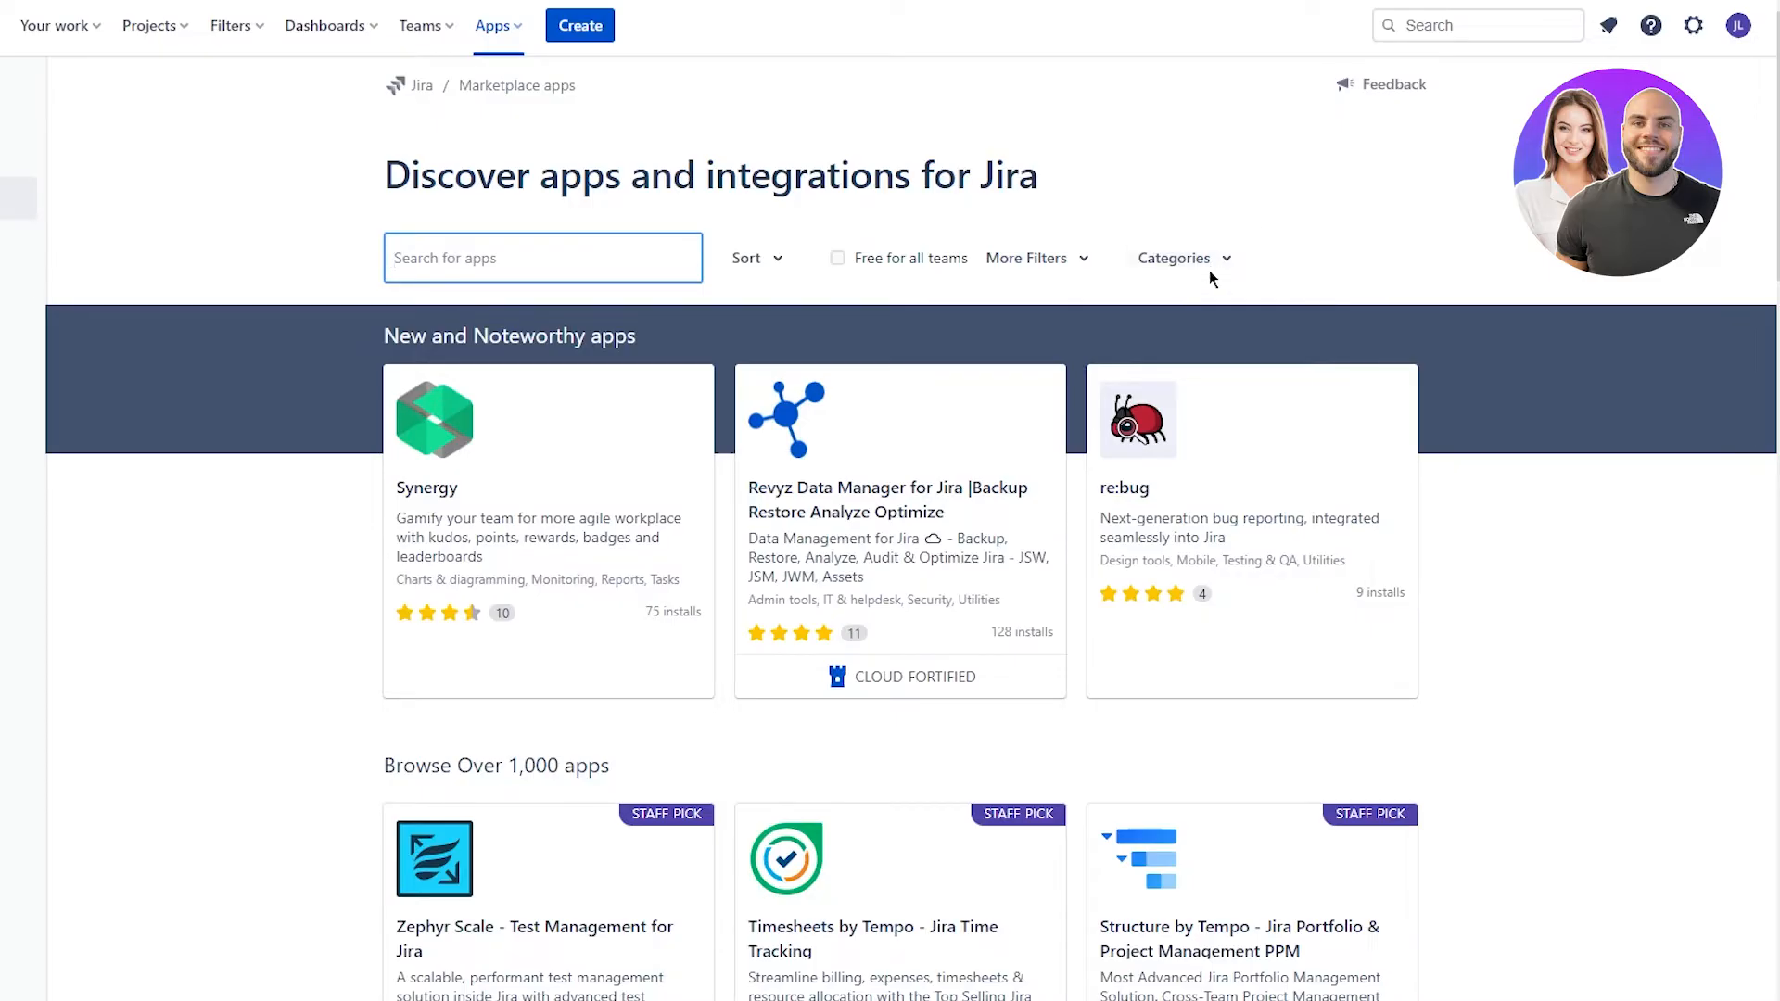
scroll(1186, 285, down, 7)
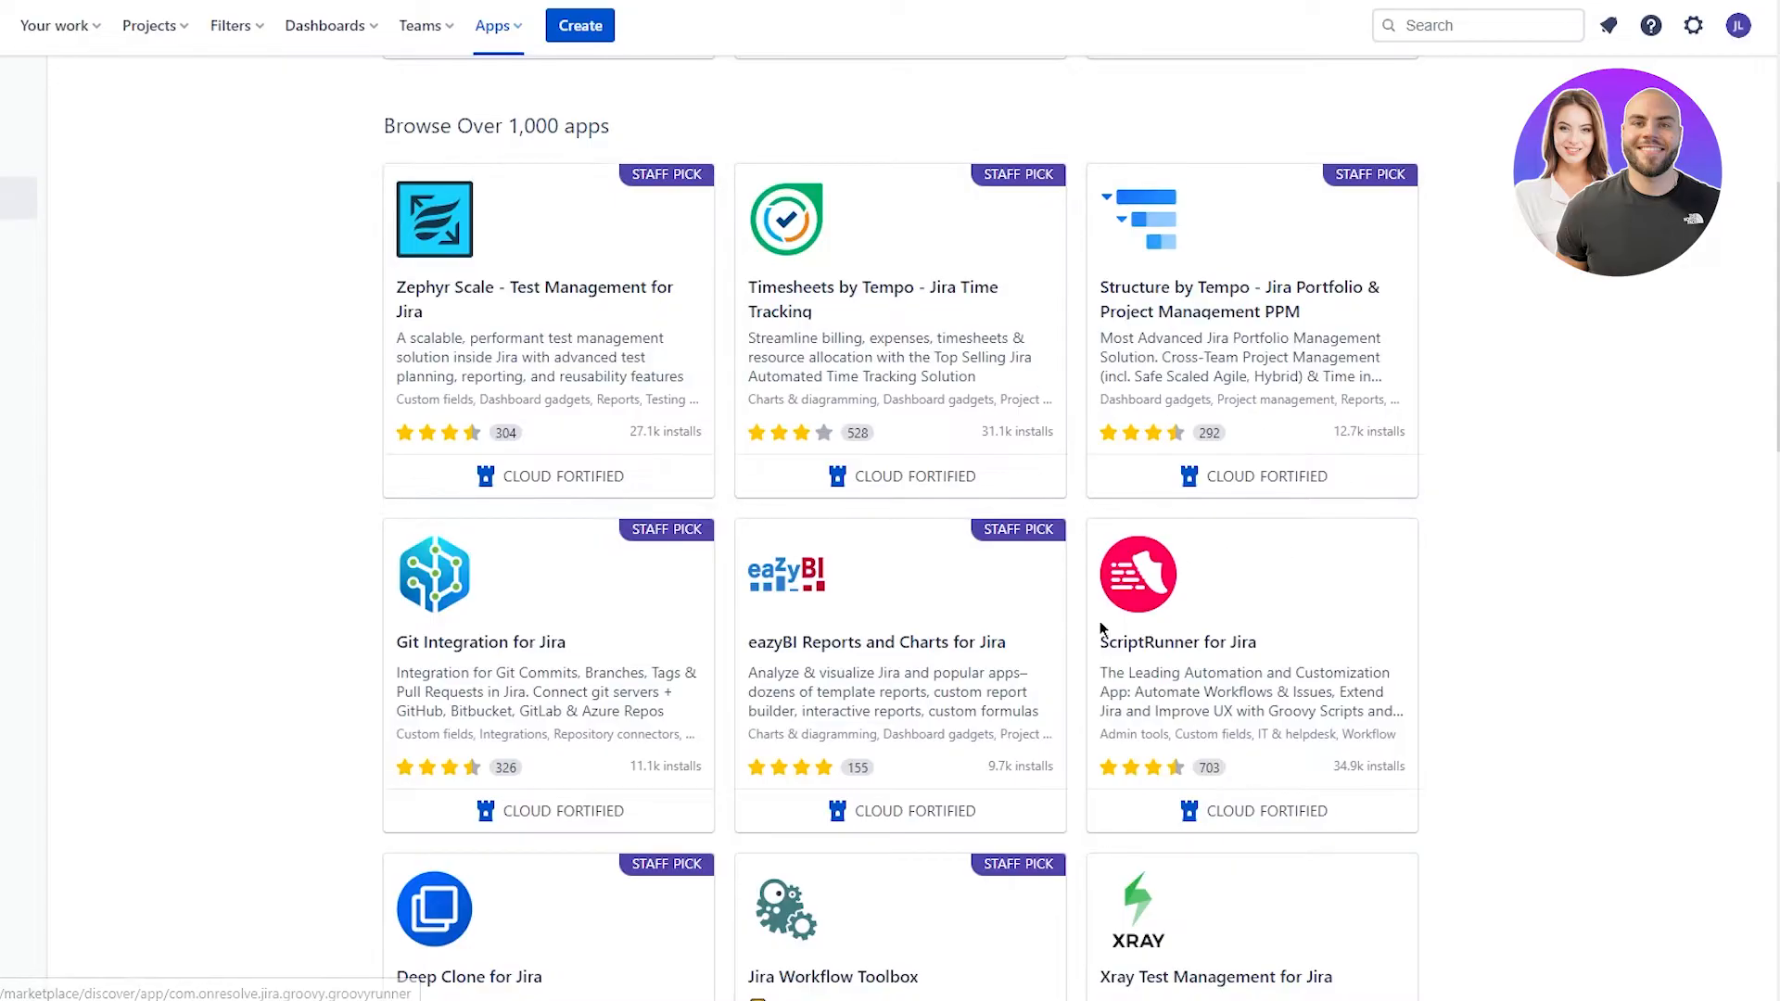
- Examine the ScriptRunner for Jira app and its free trial terms without starting the trial, and go back to the hvvhjvhjfyuf project
click(1321, 600)
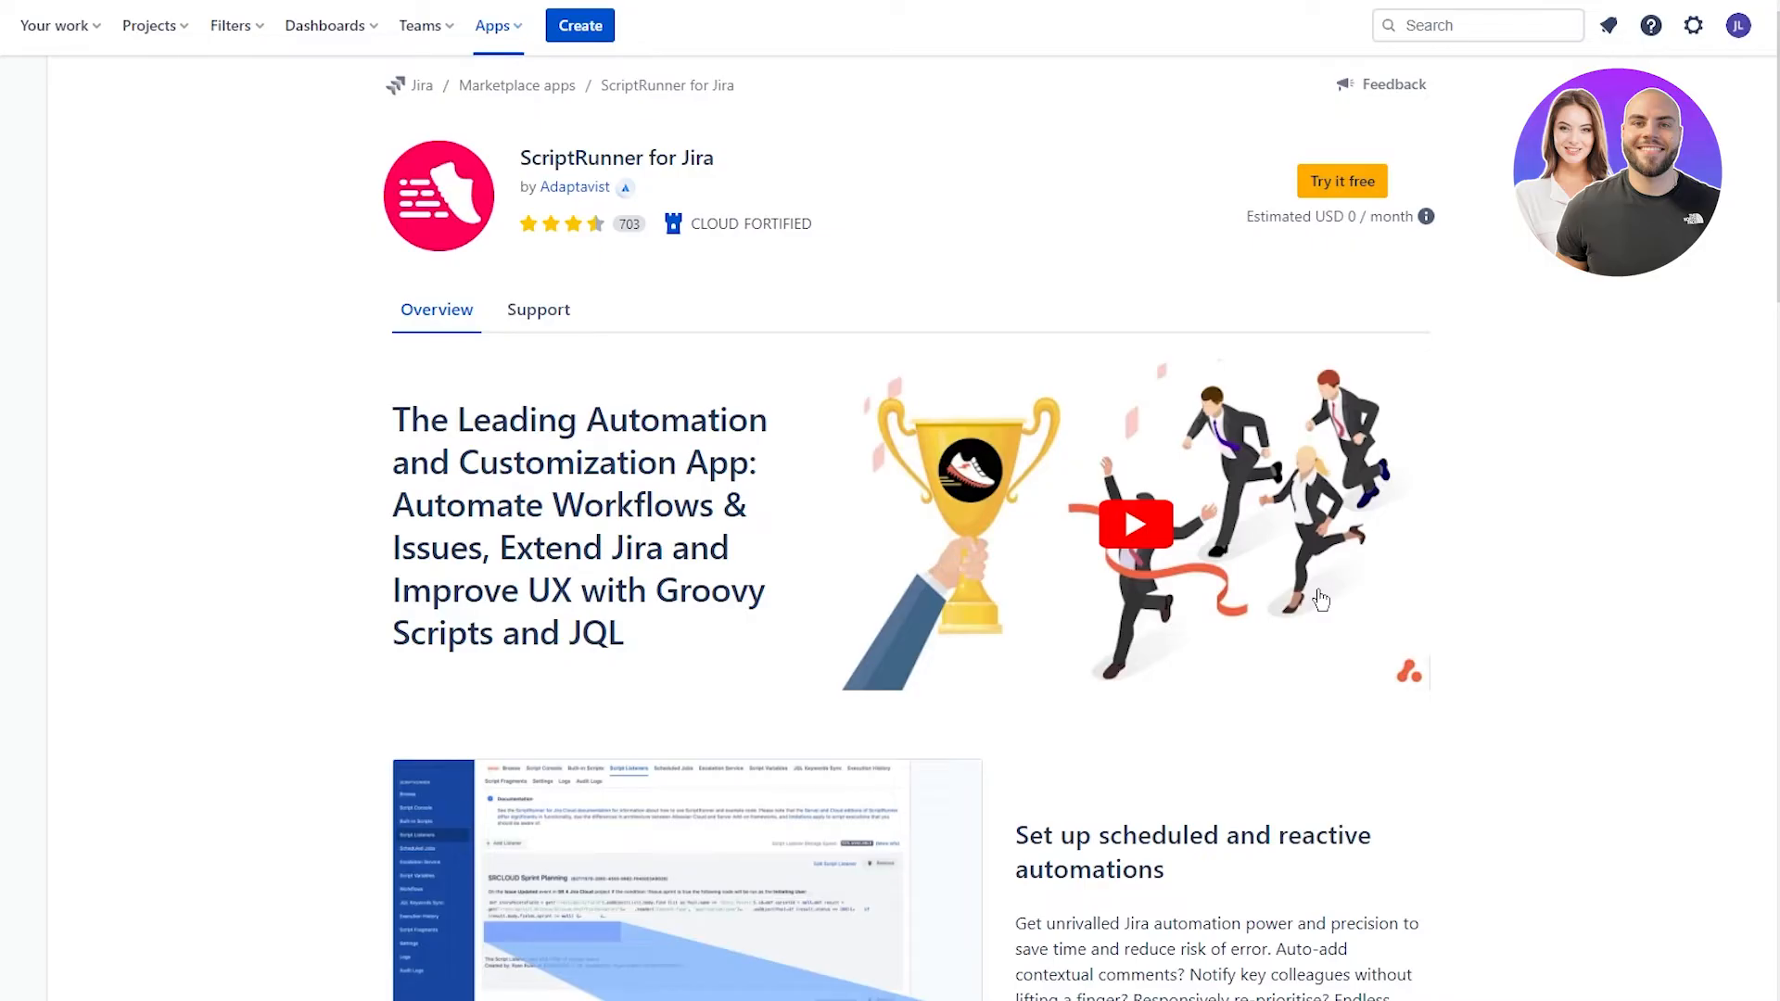
click(1342, 181)
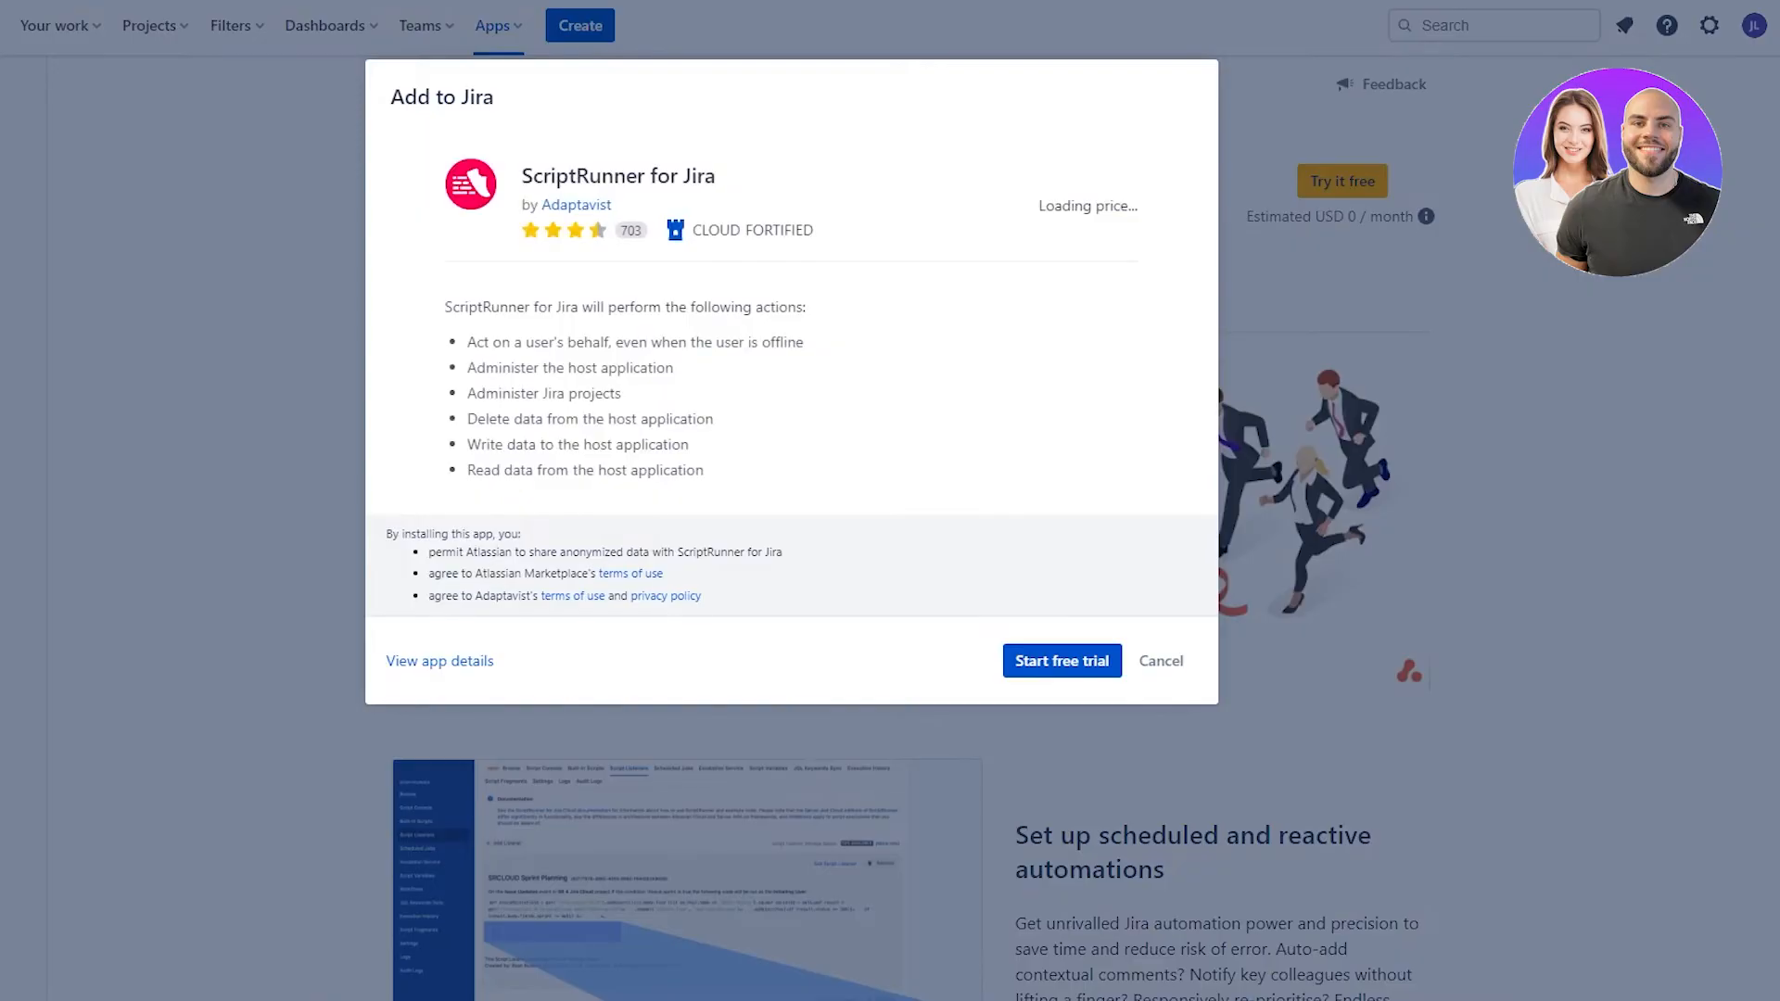
click(1157, 670)
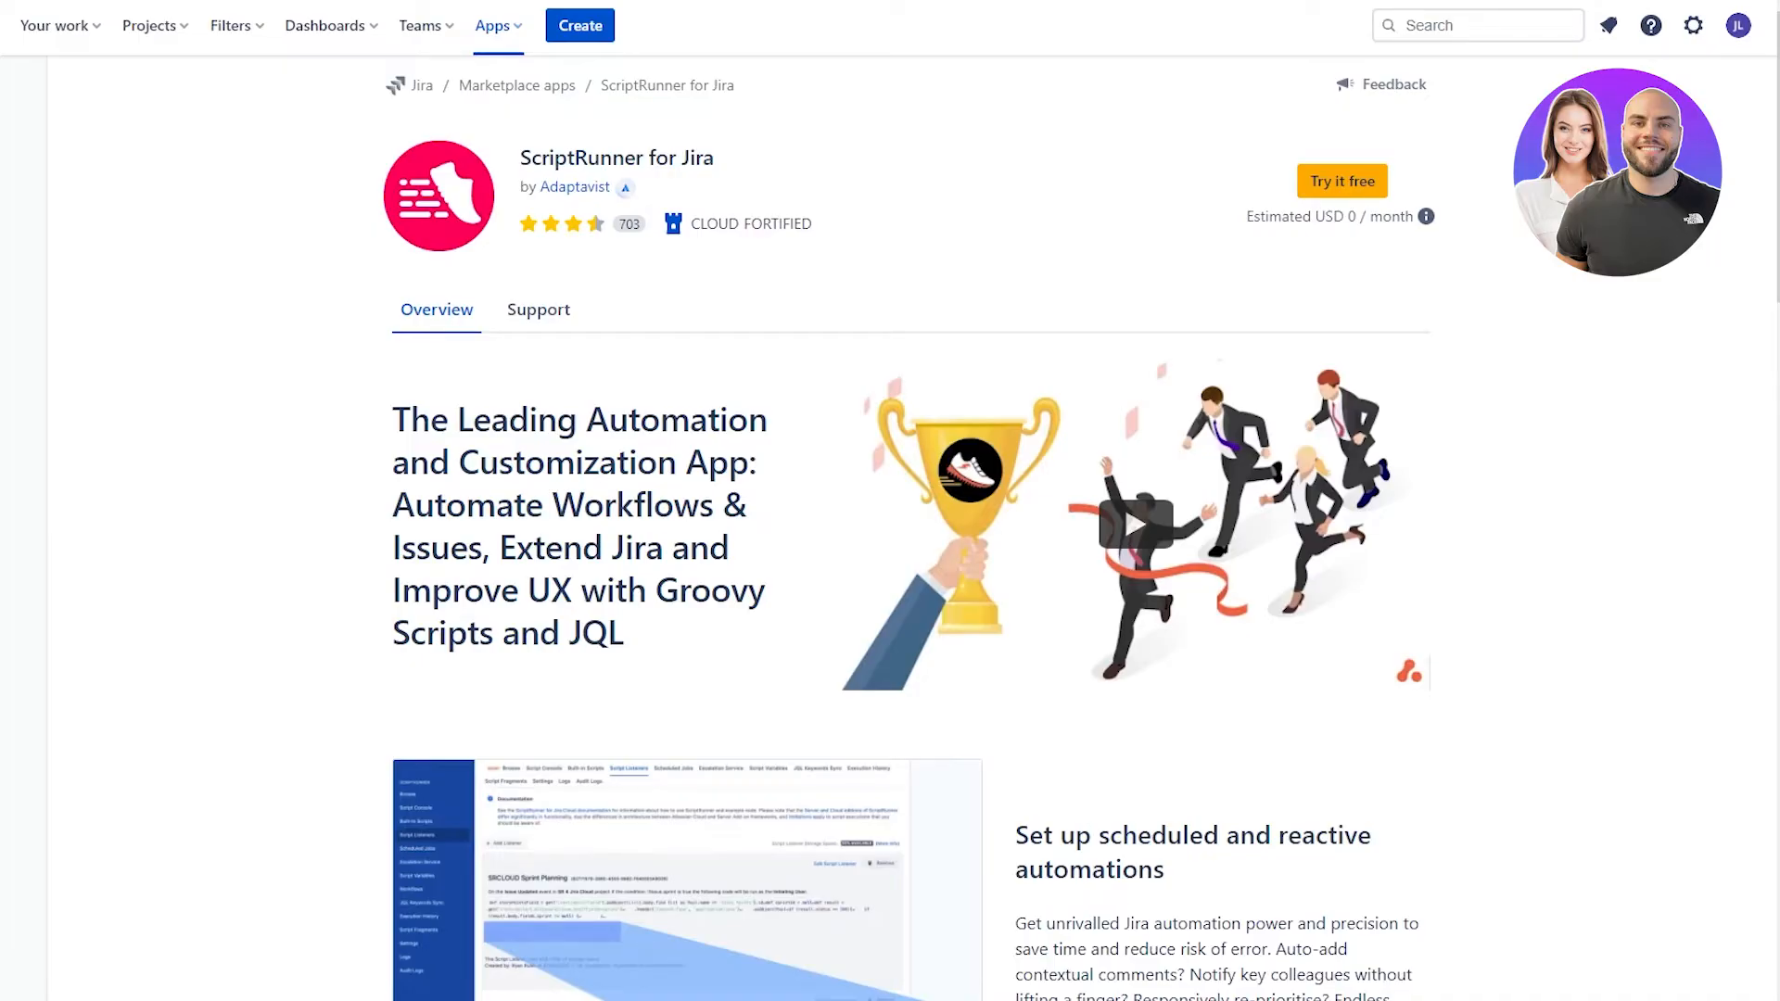
click(151, 28)
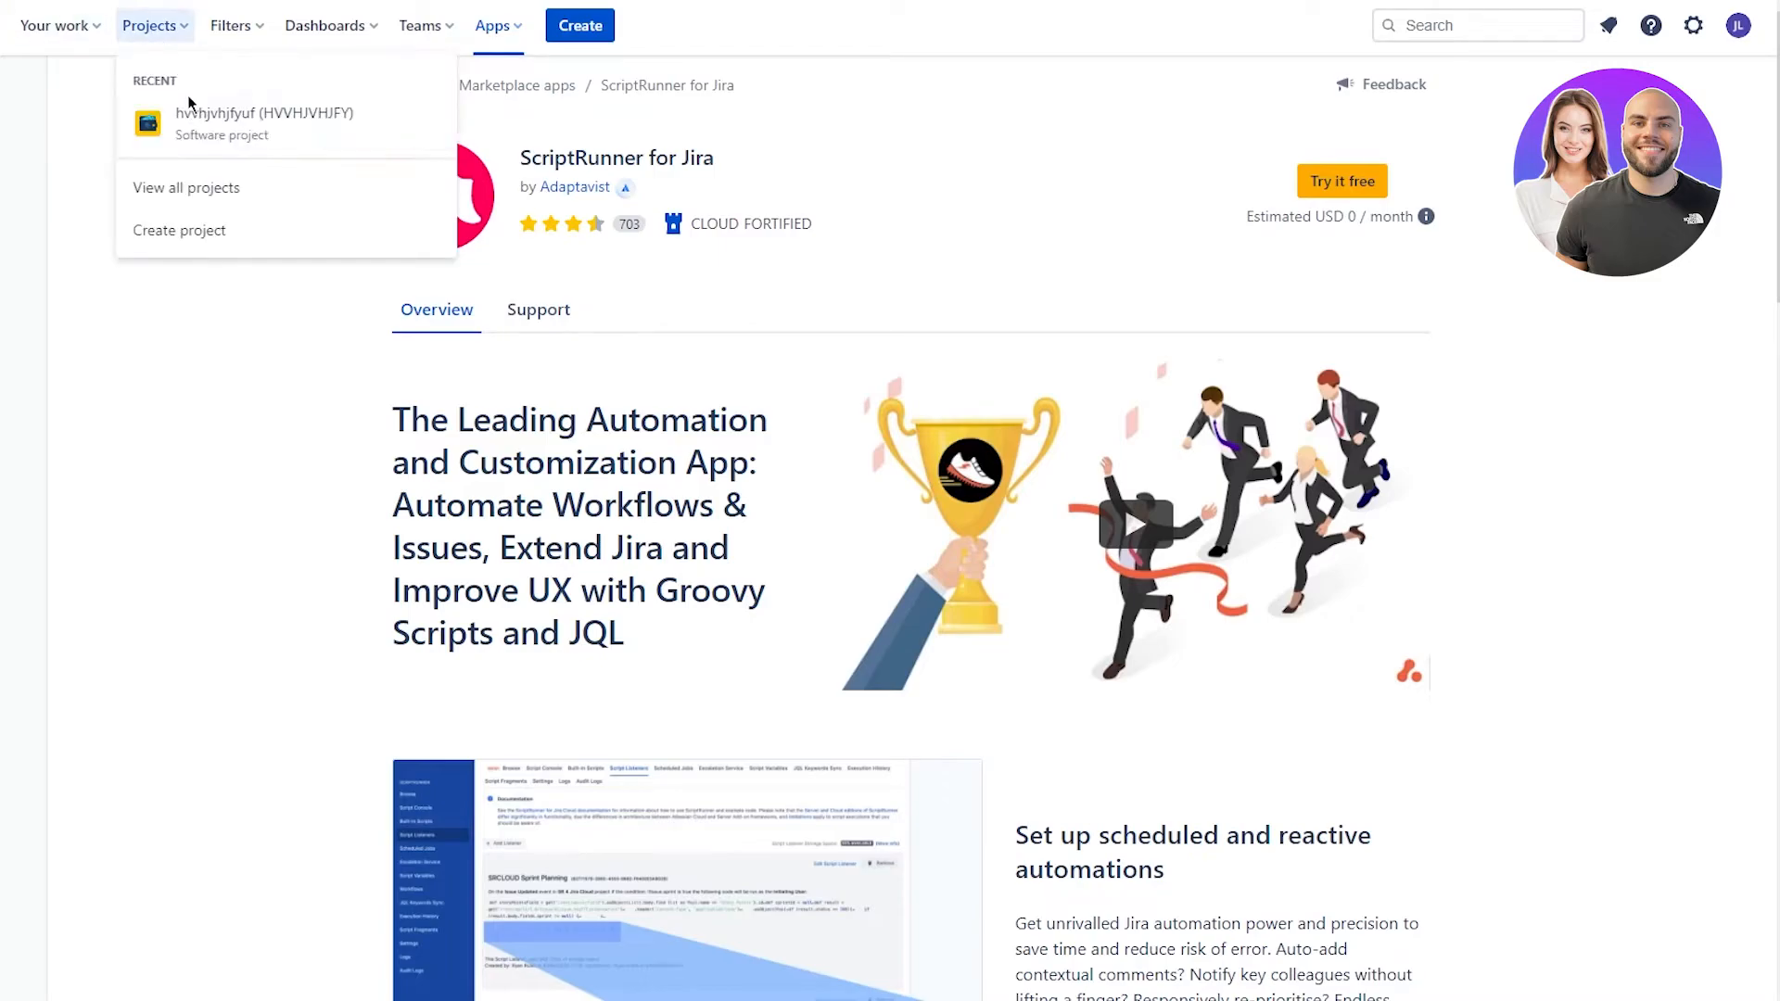
click(186, 115)
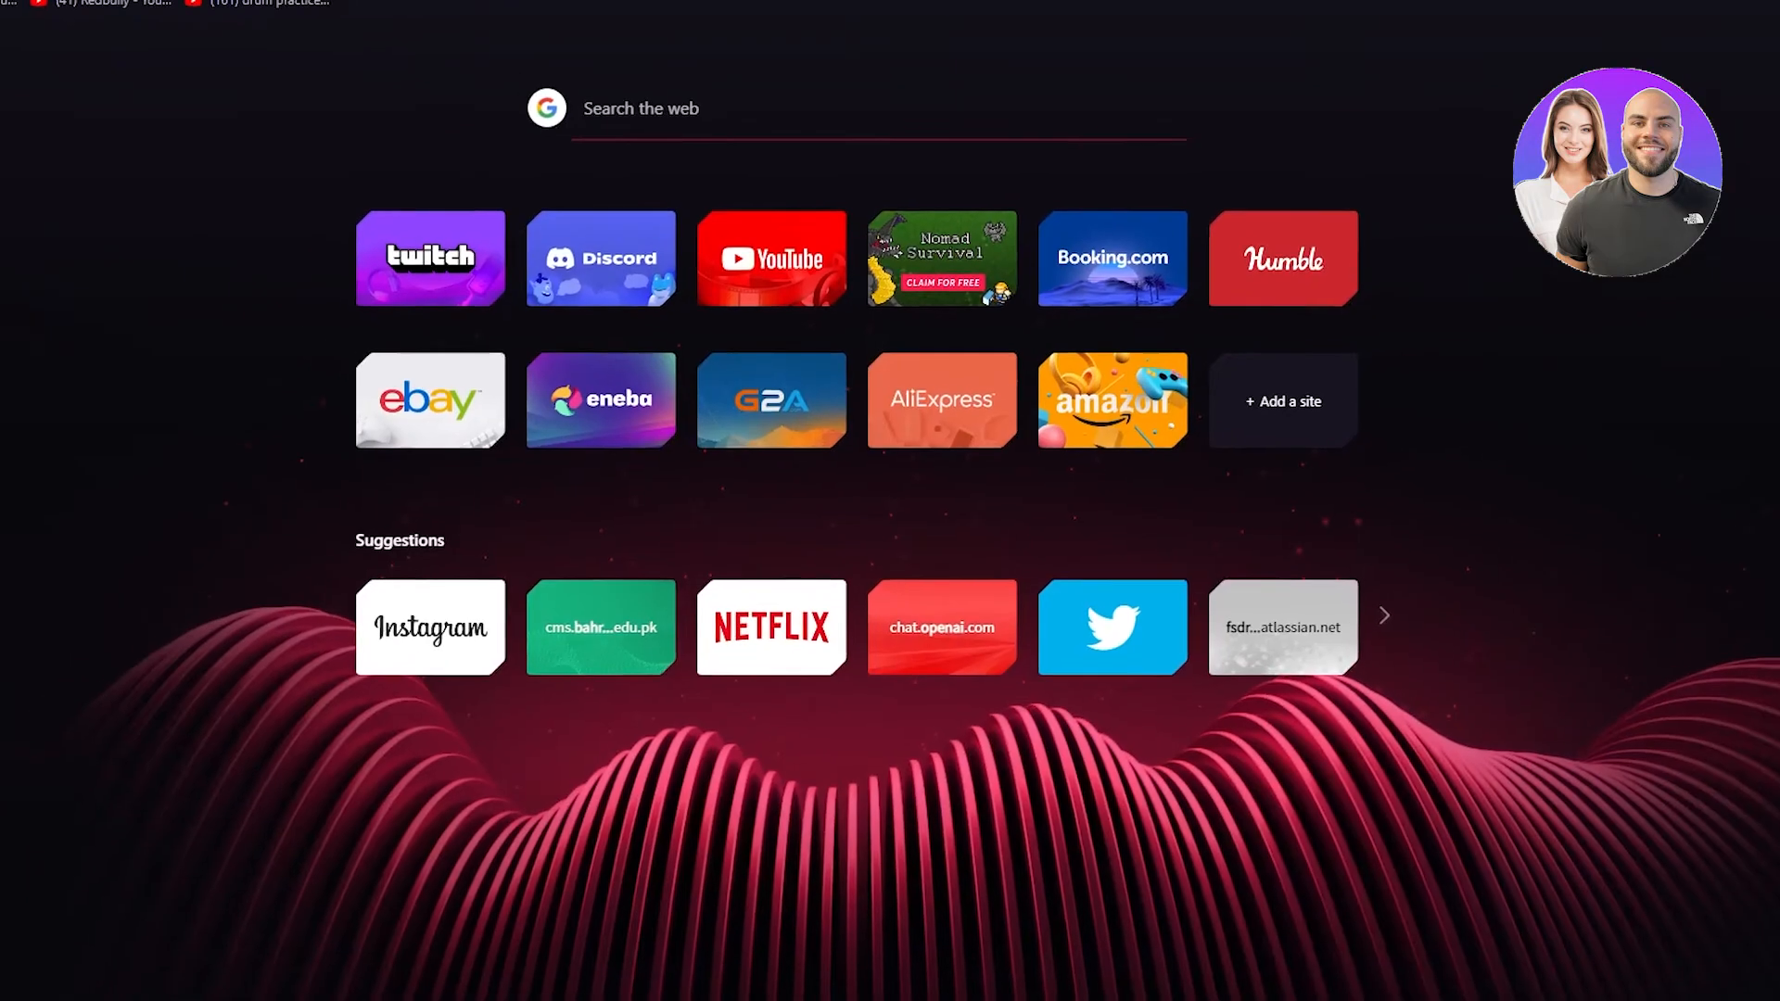
- Search the web for "jira query language" and open Atlassian's article on advanced search with JQL
text(jira)
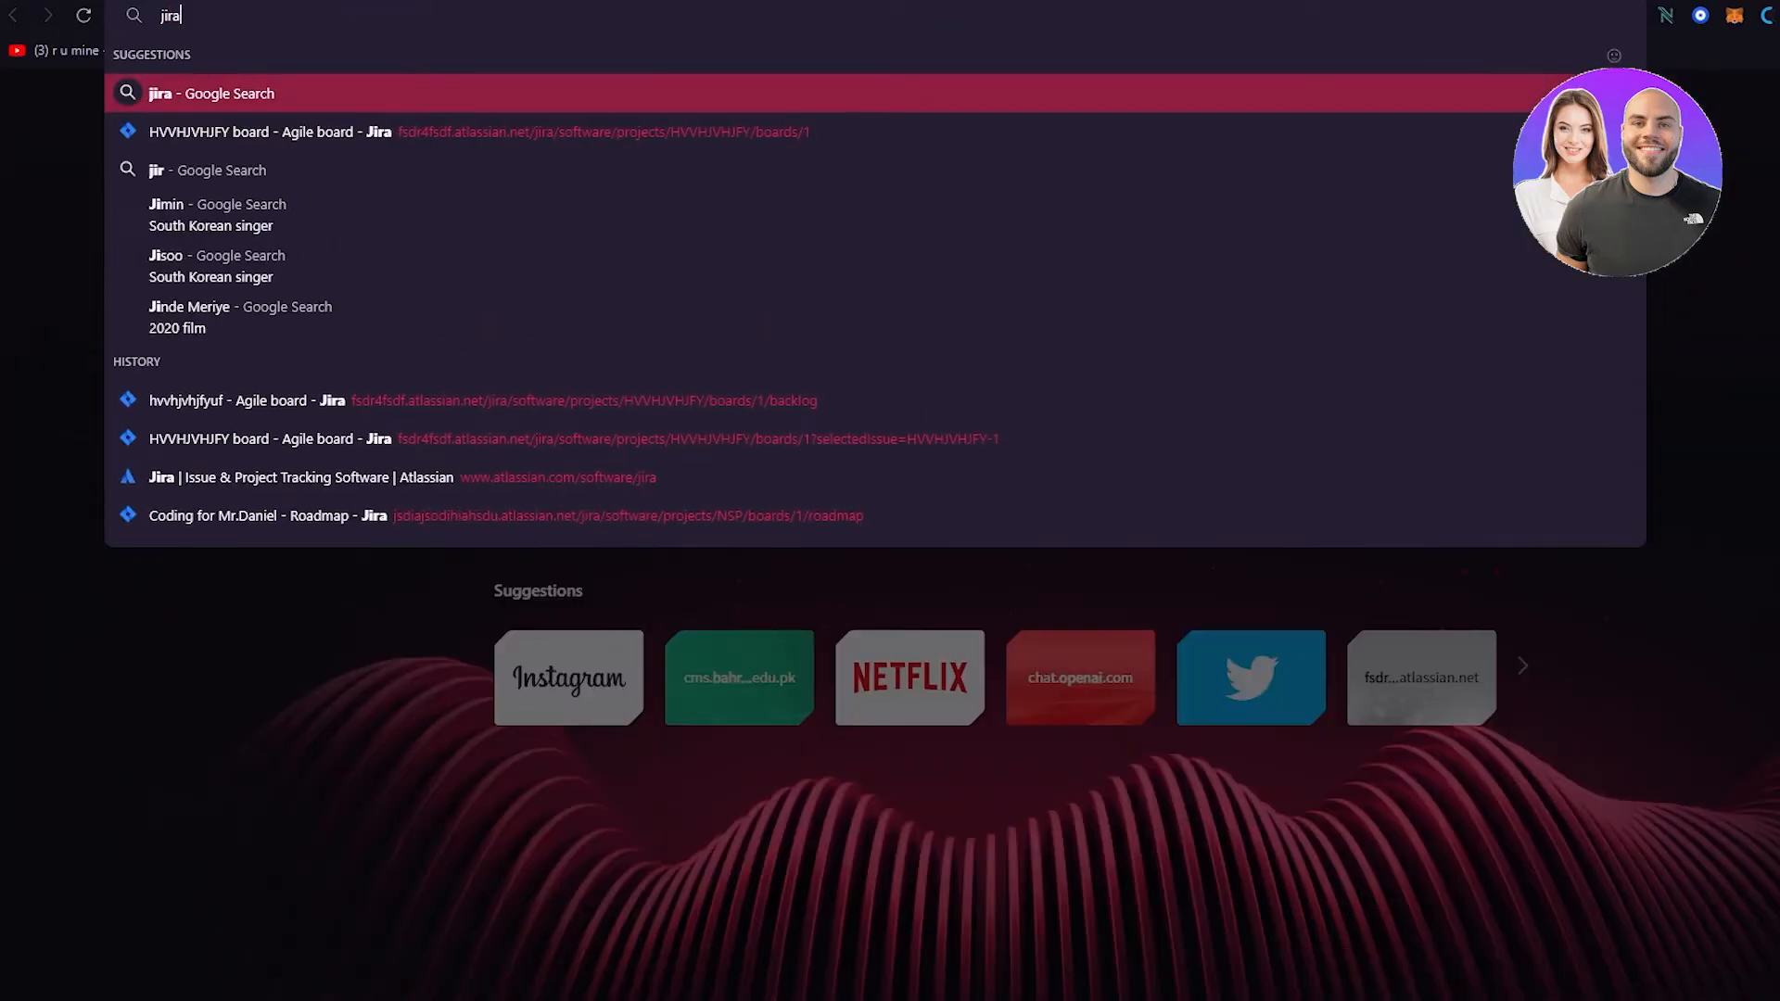
text( query la)
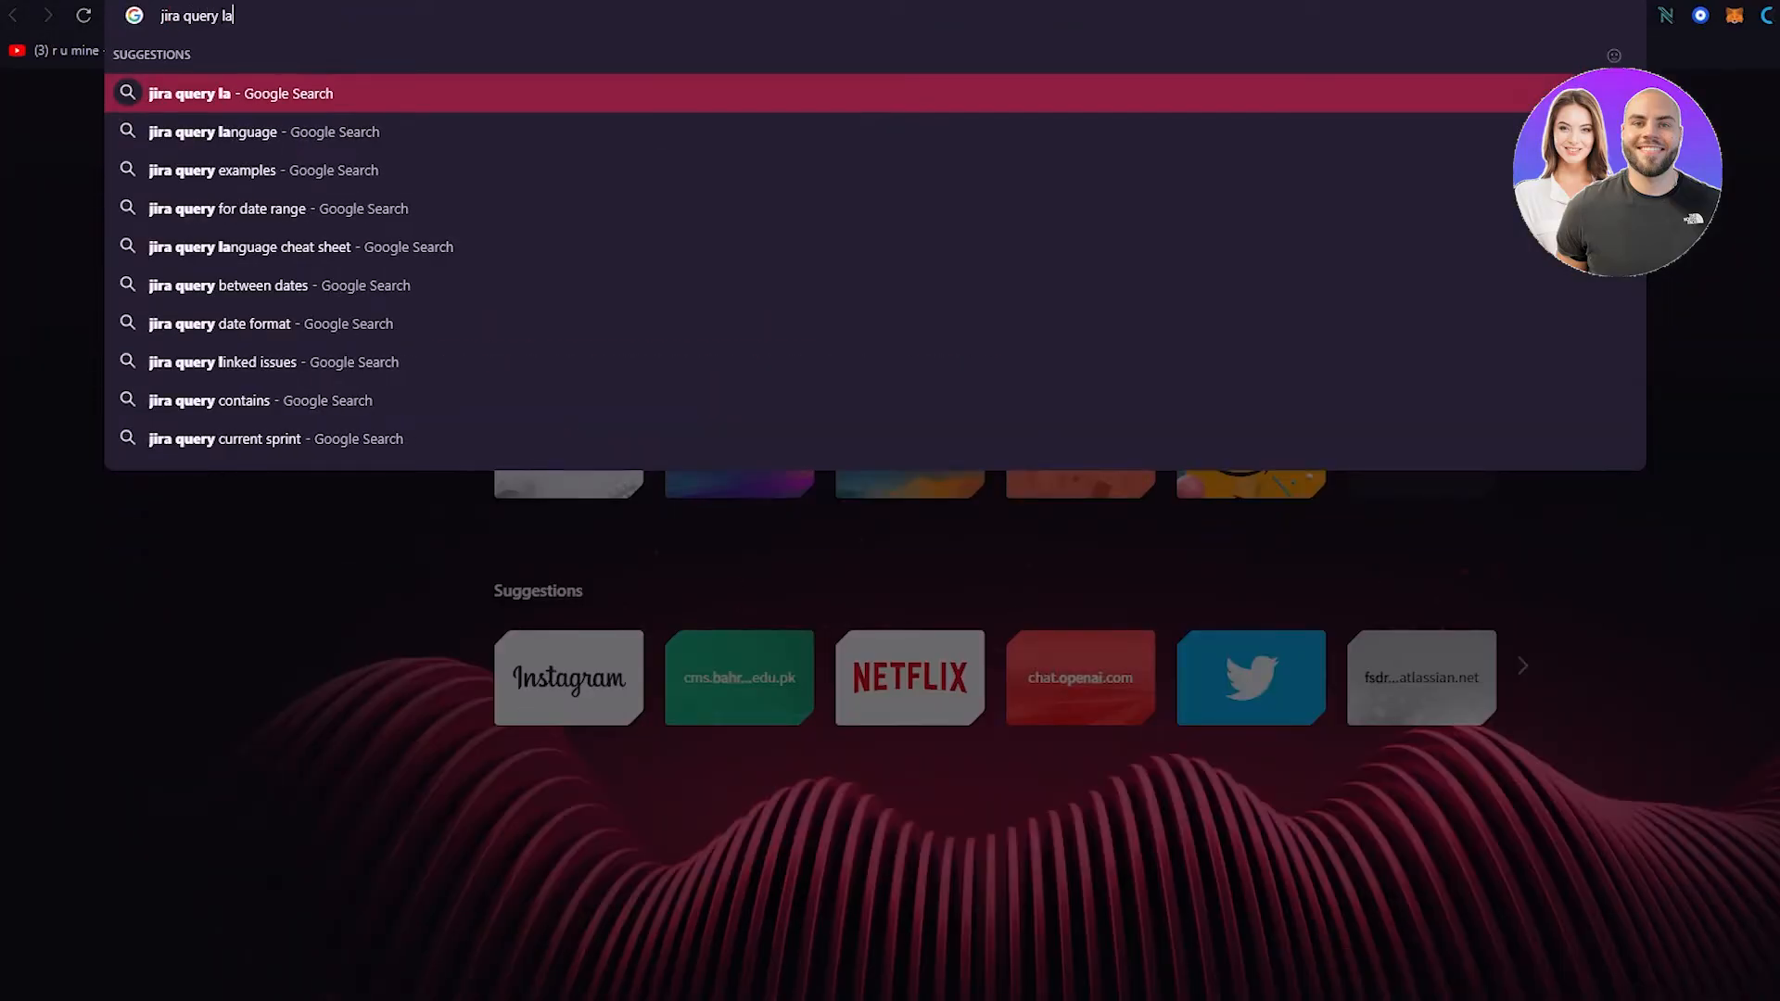
key(Down)
key(Return)
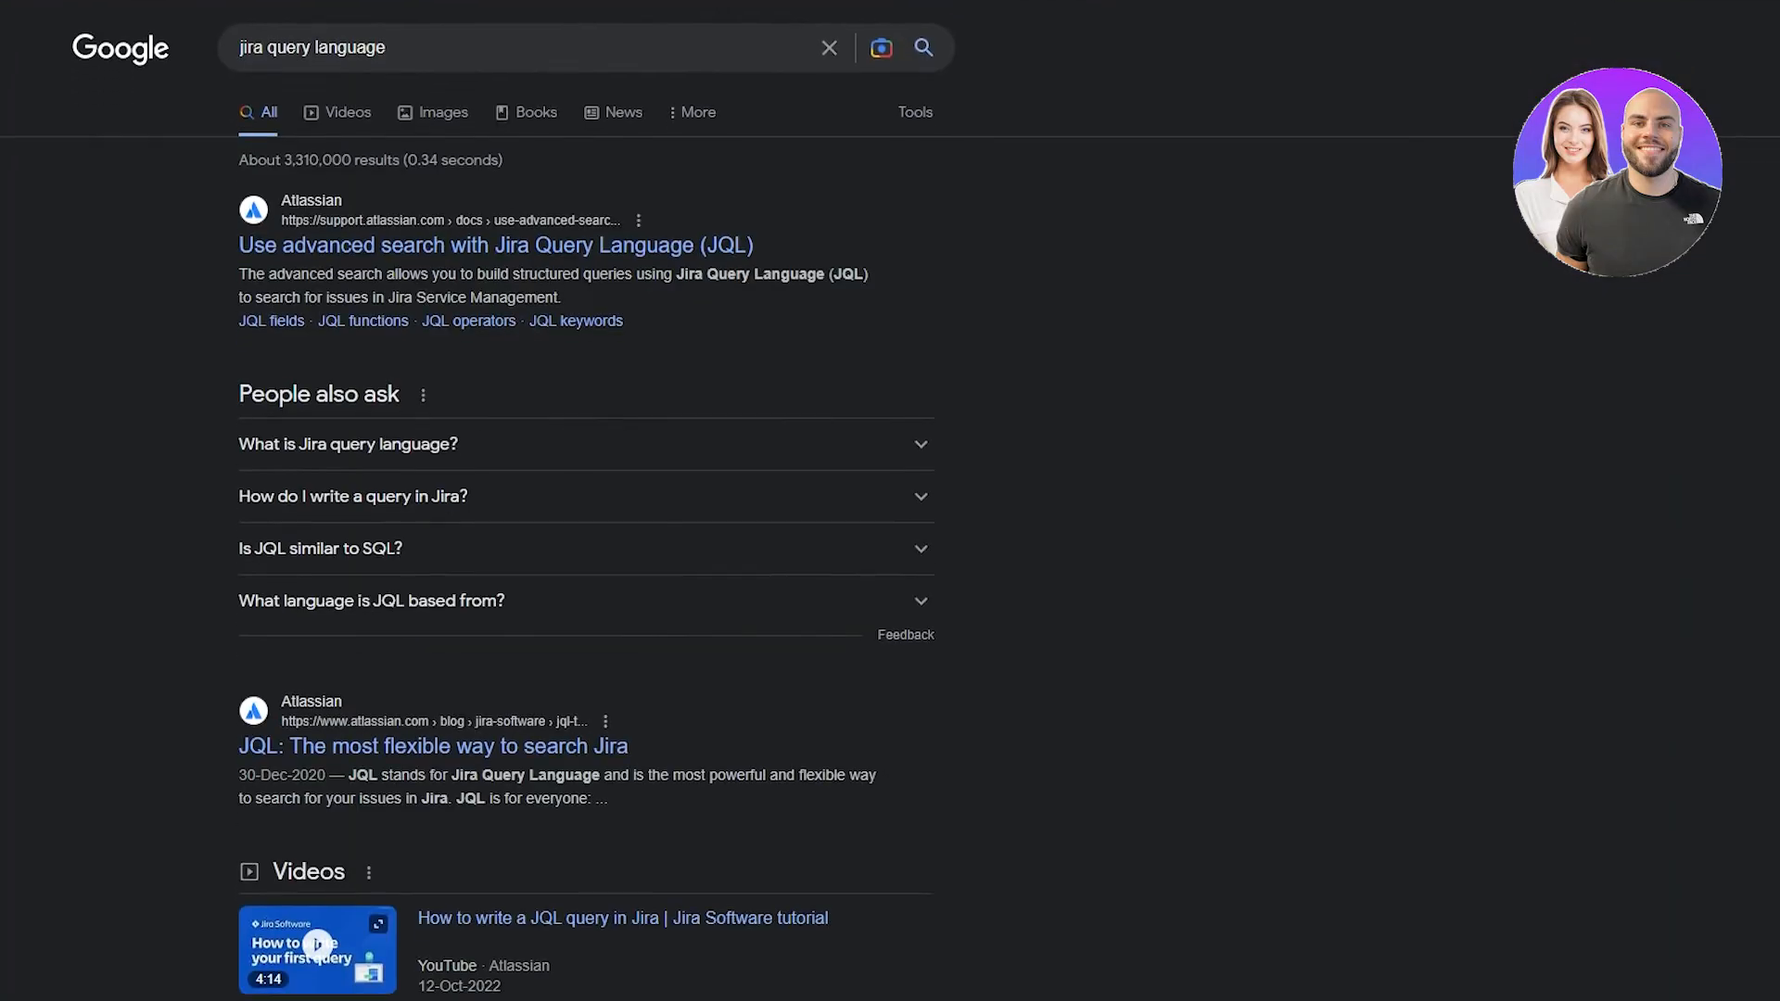
click(549, 253)
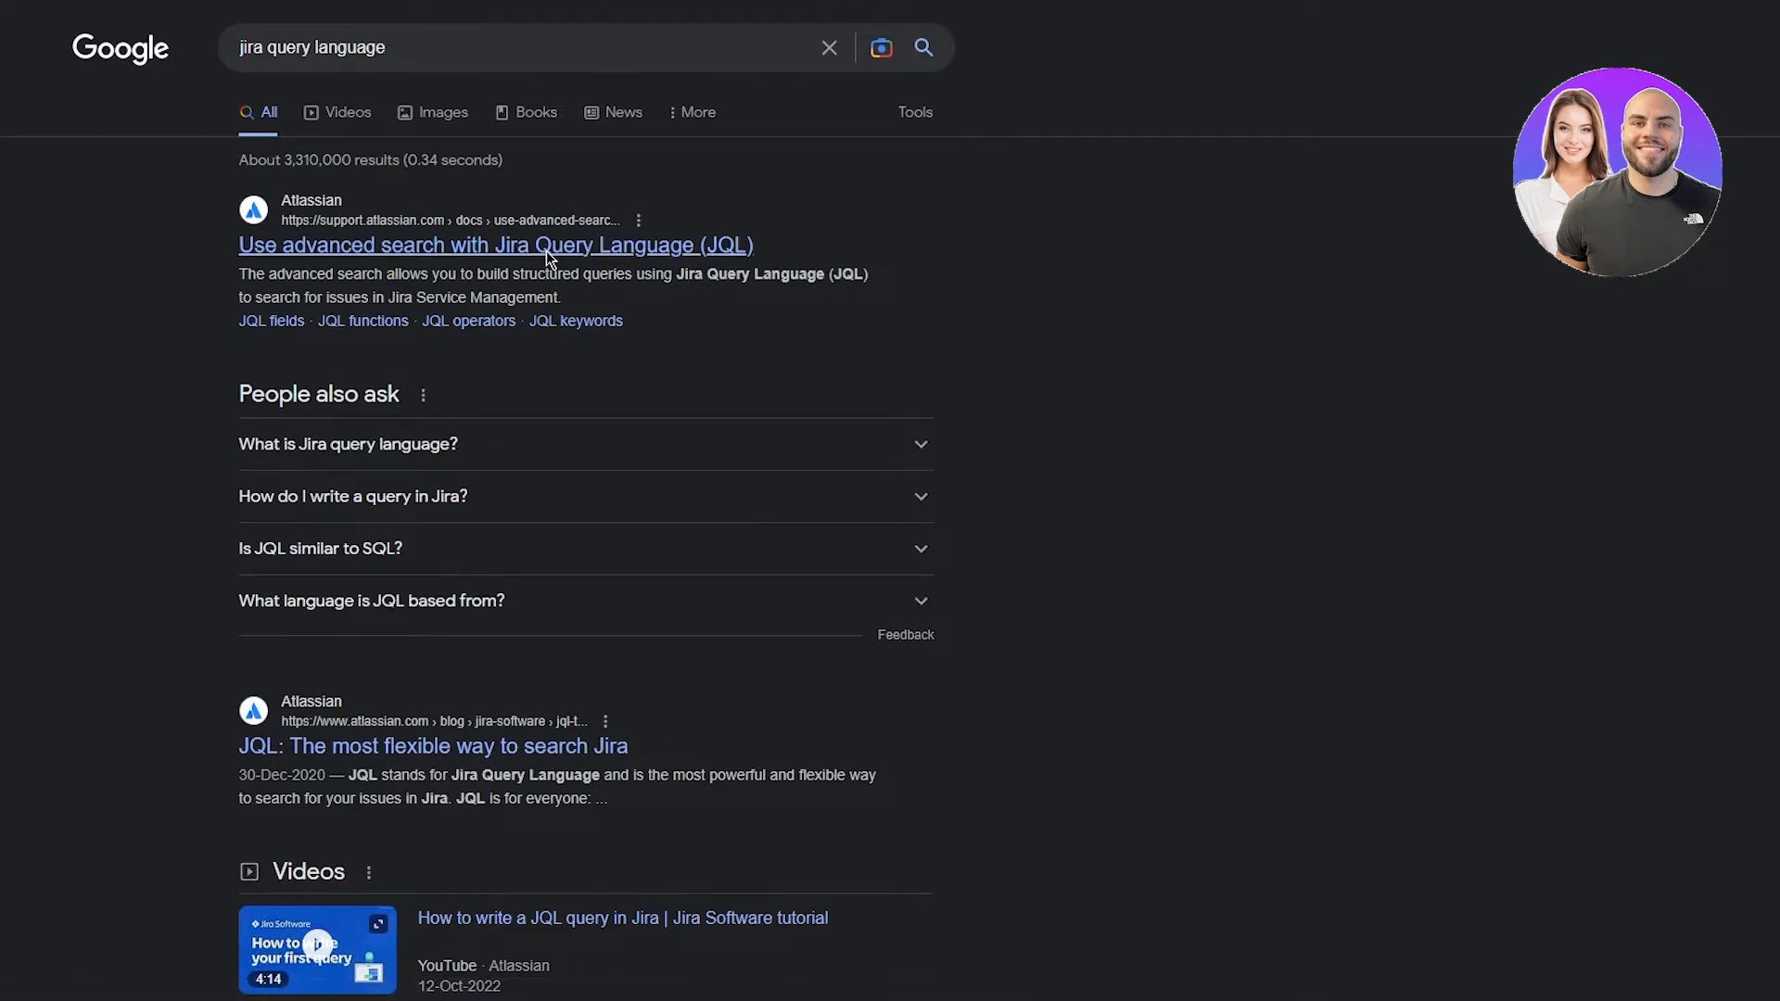
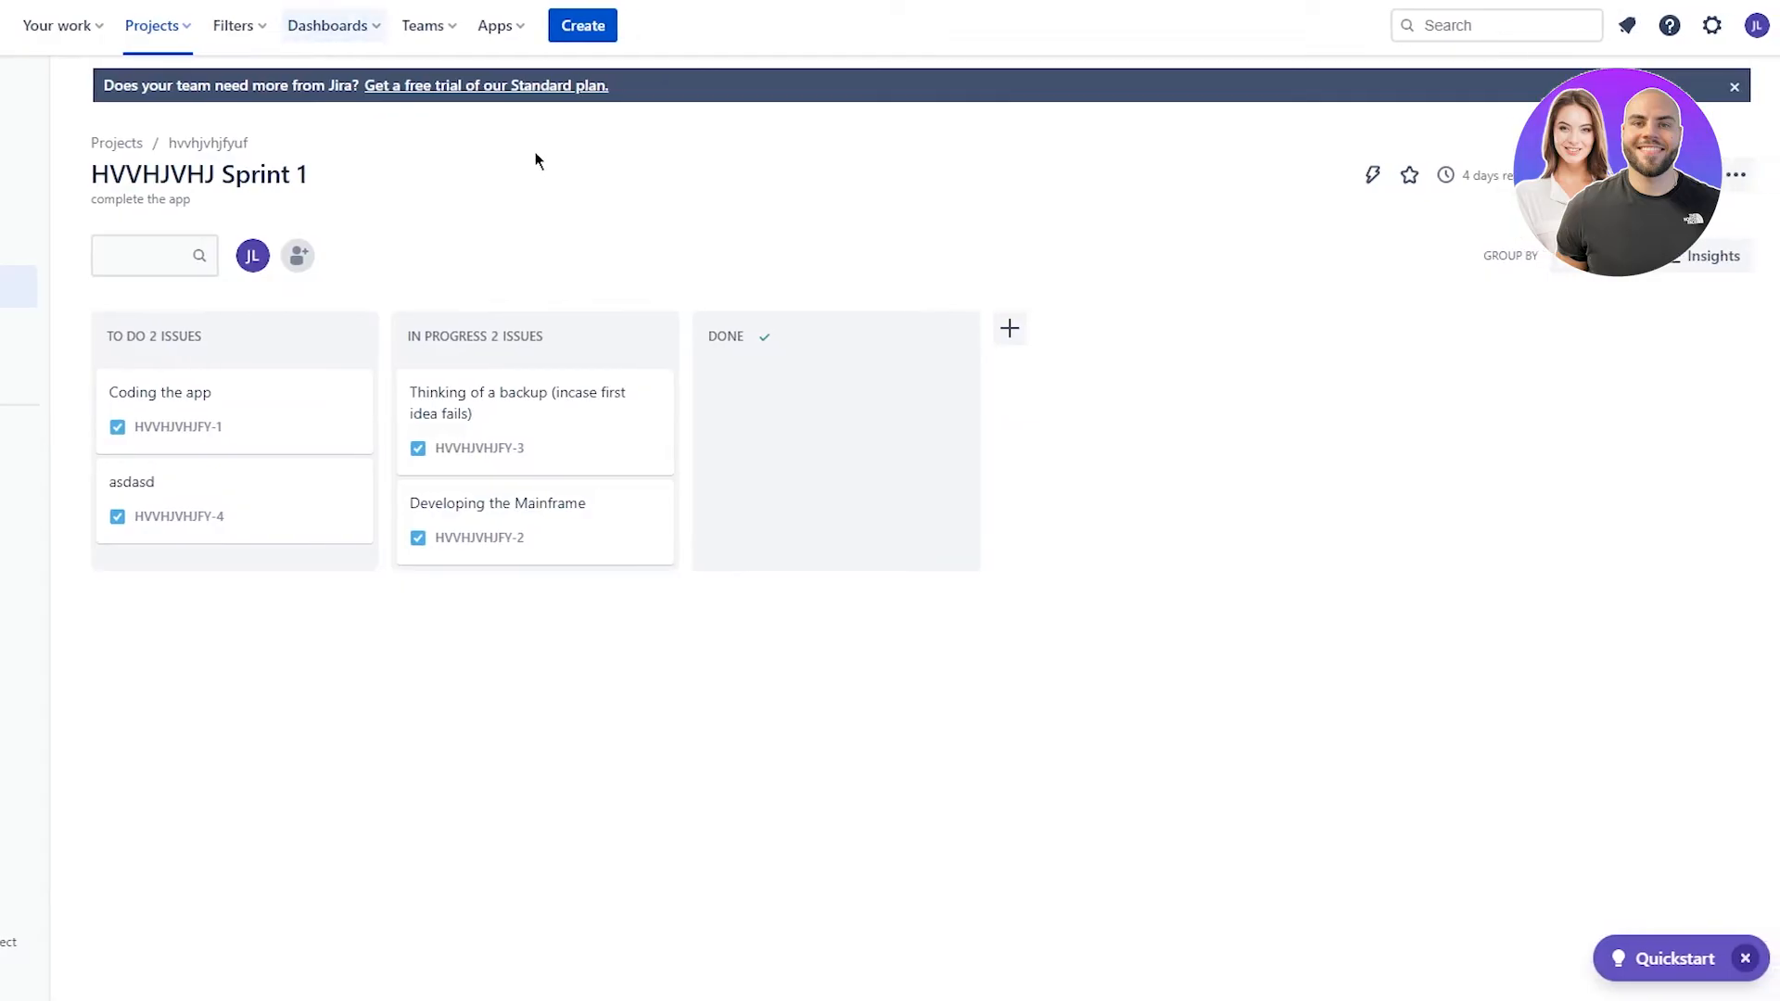
click(1460, 19)
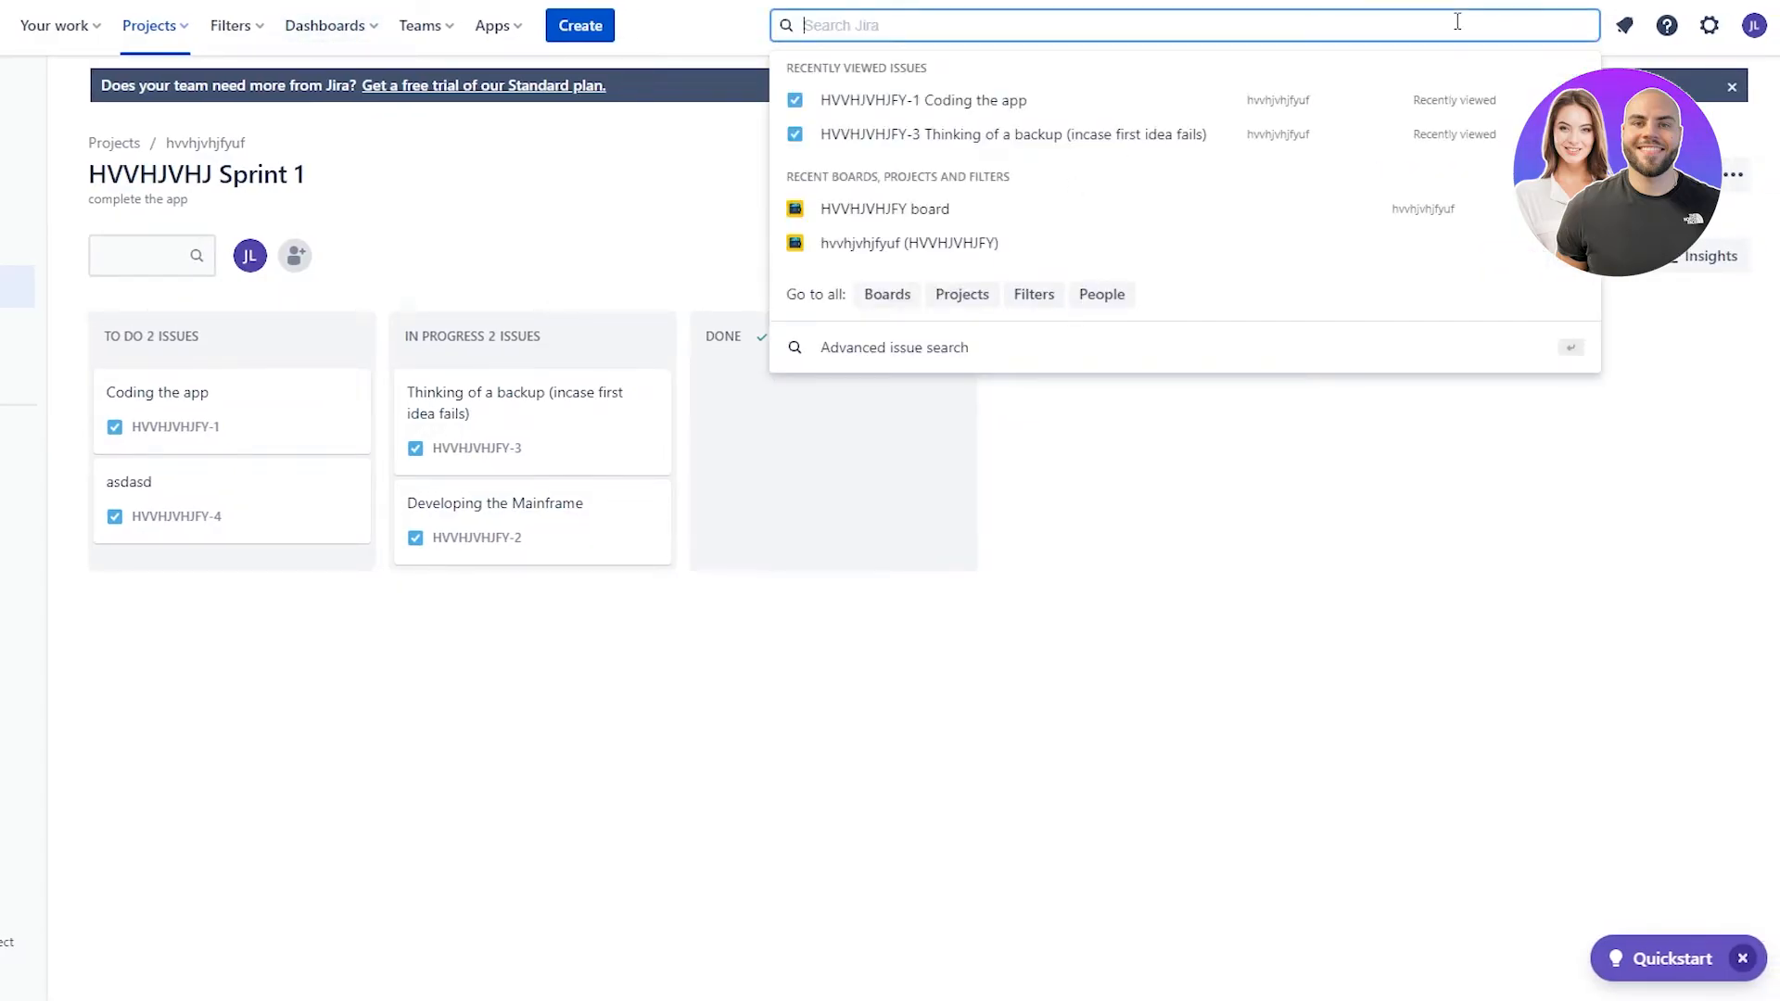
click(1375, 586)
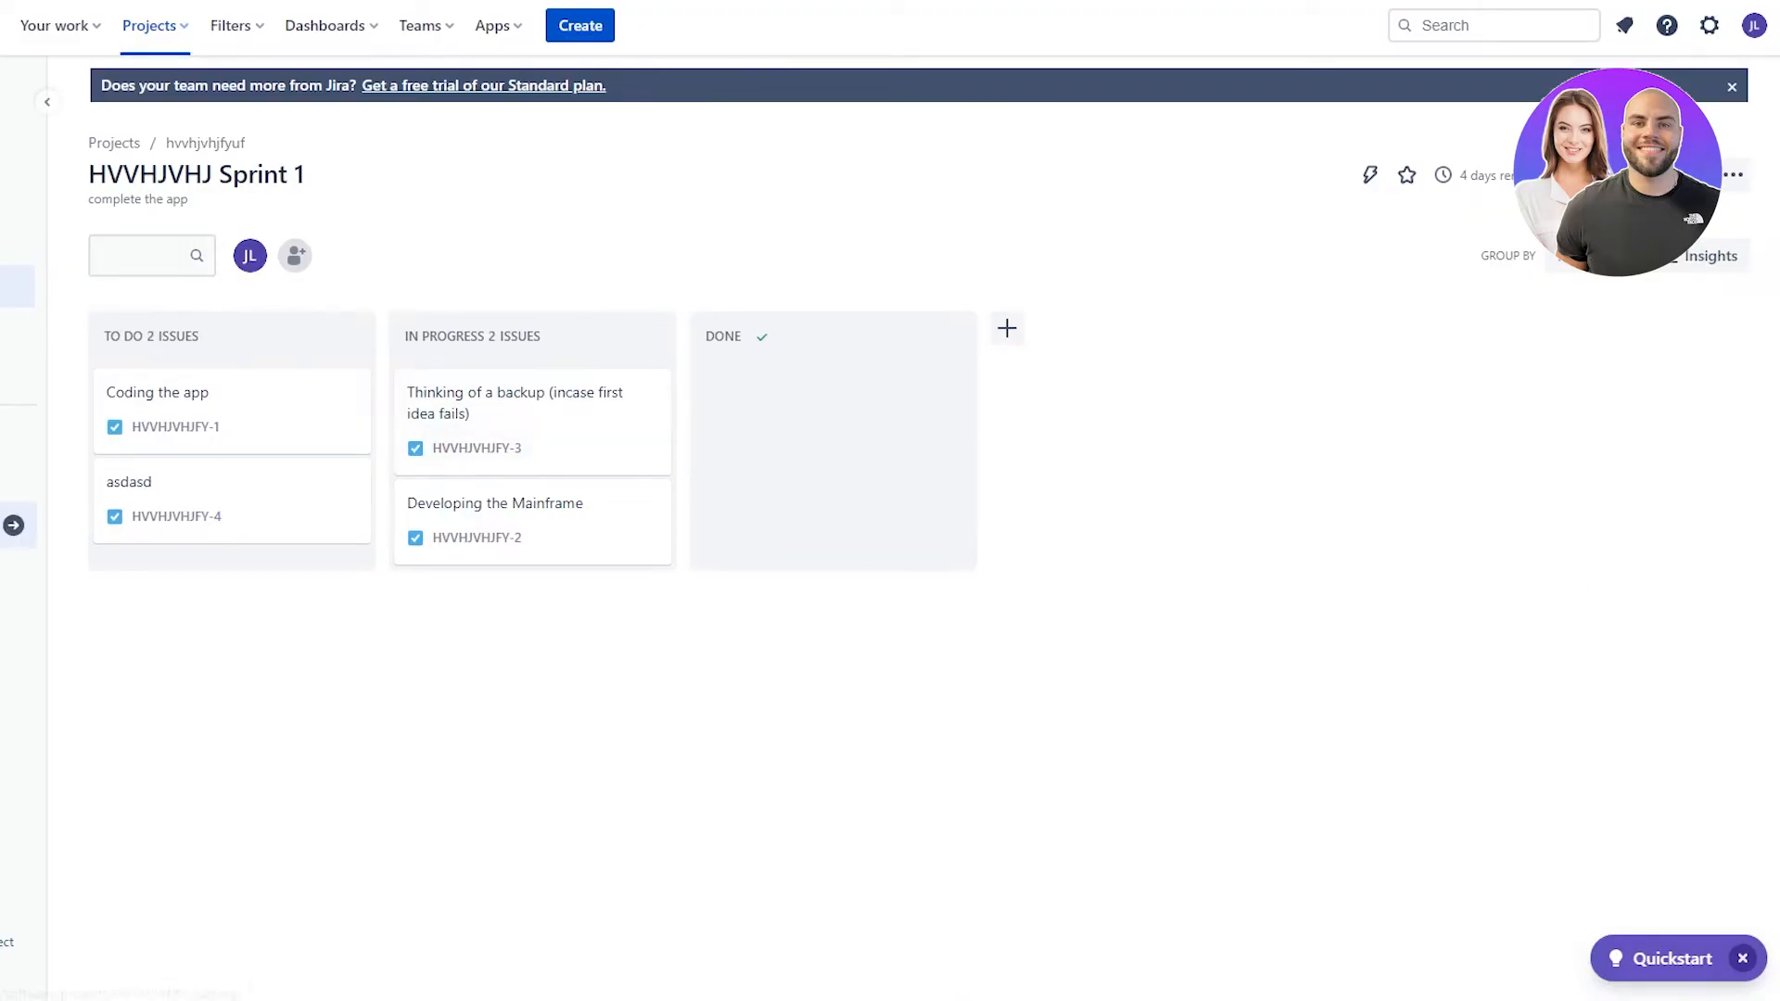
click(1711, 26)
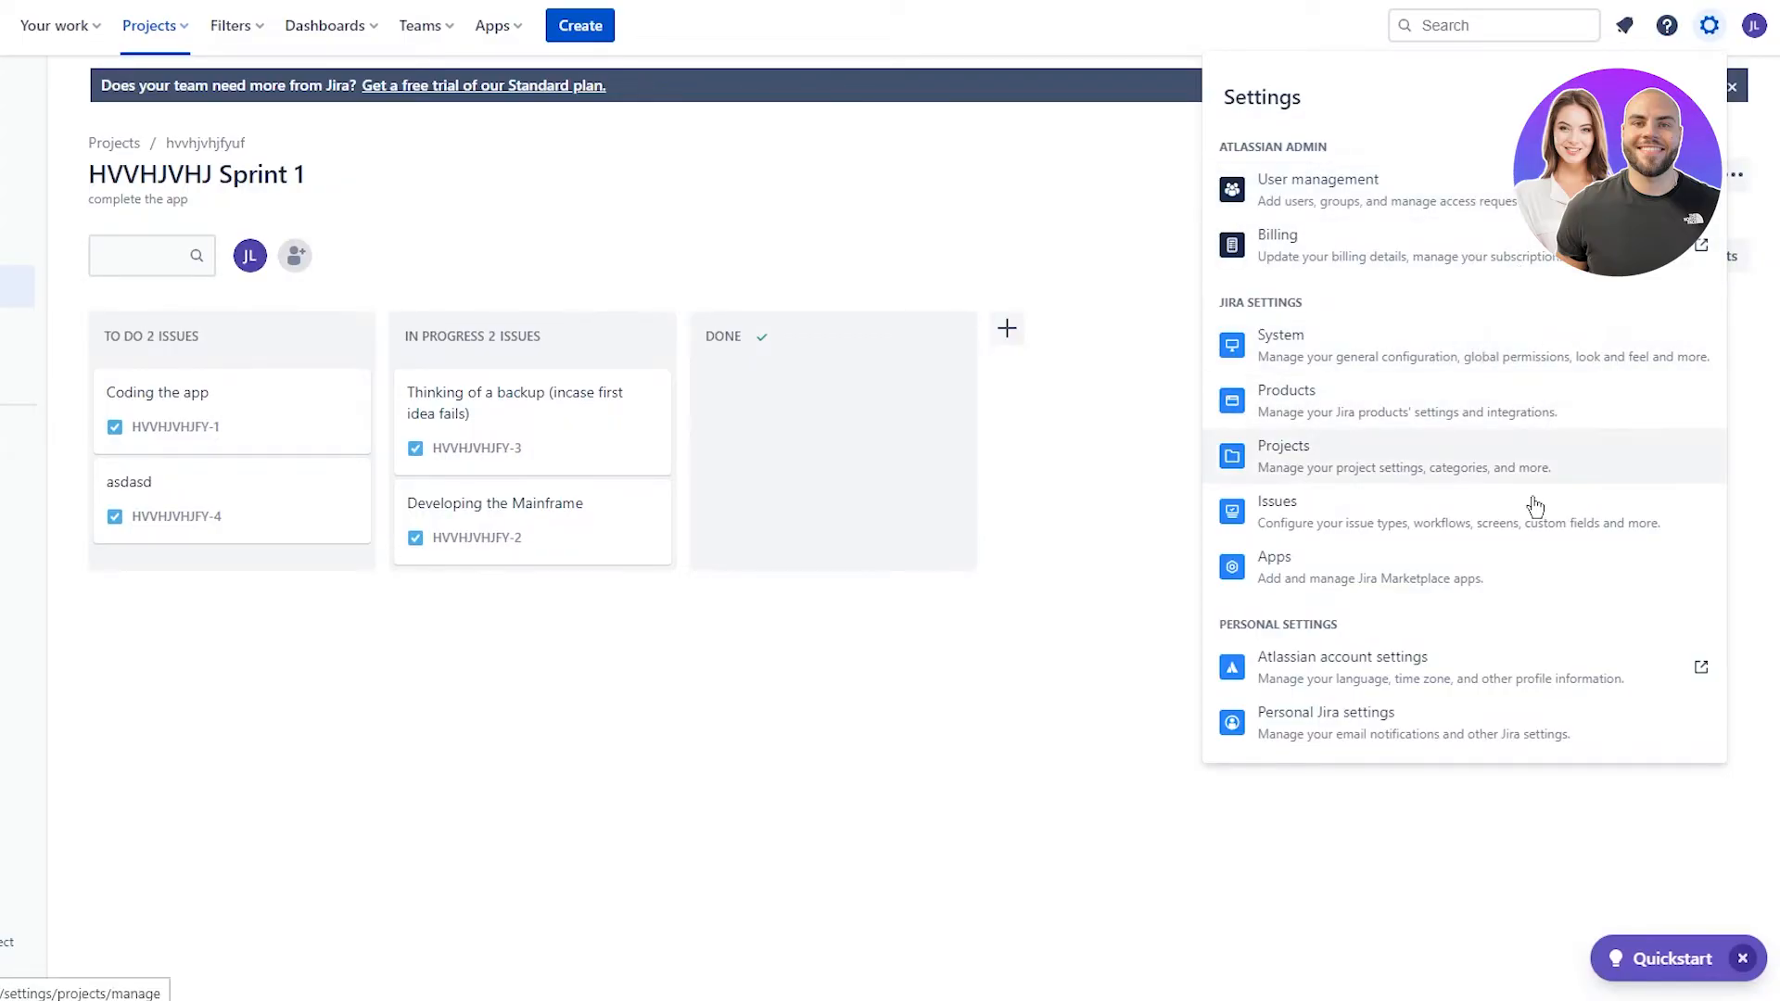
click(1144, 831)
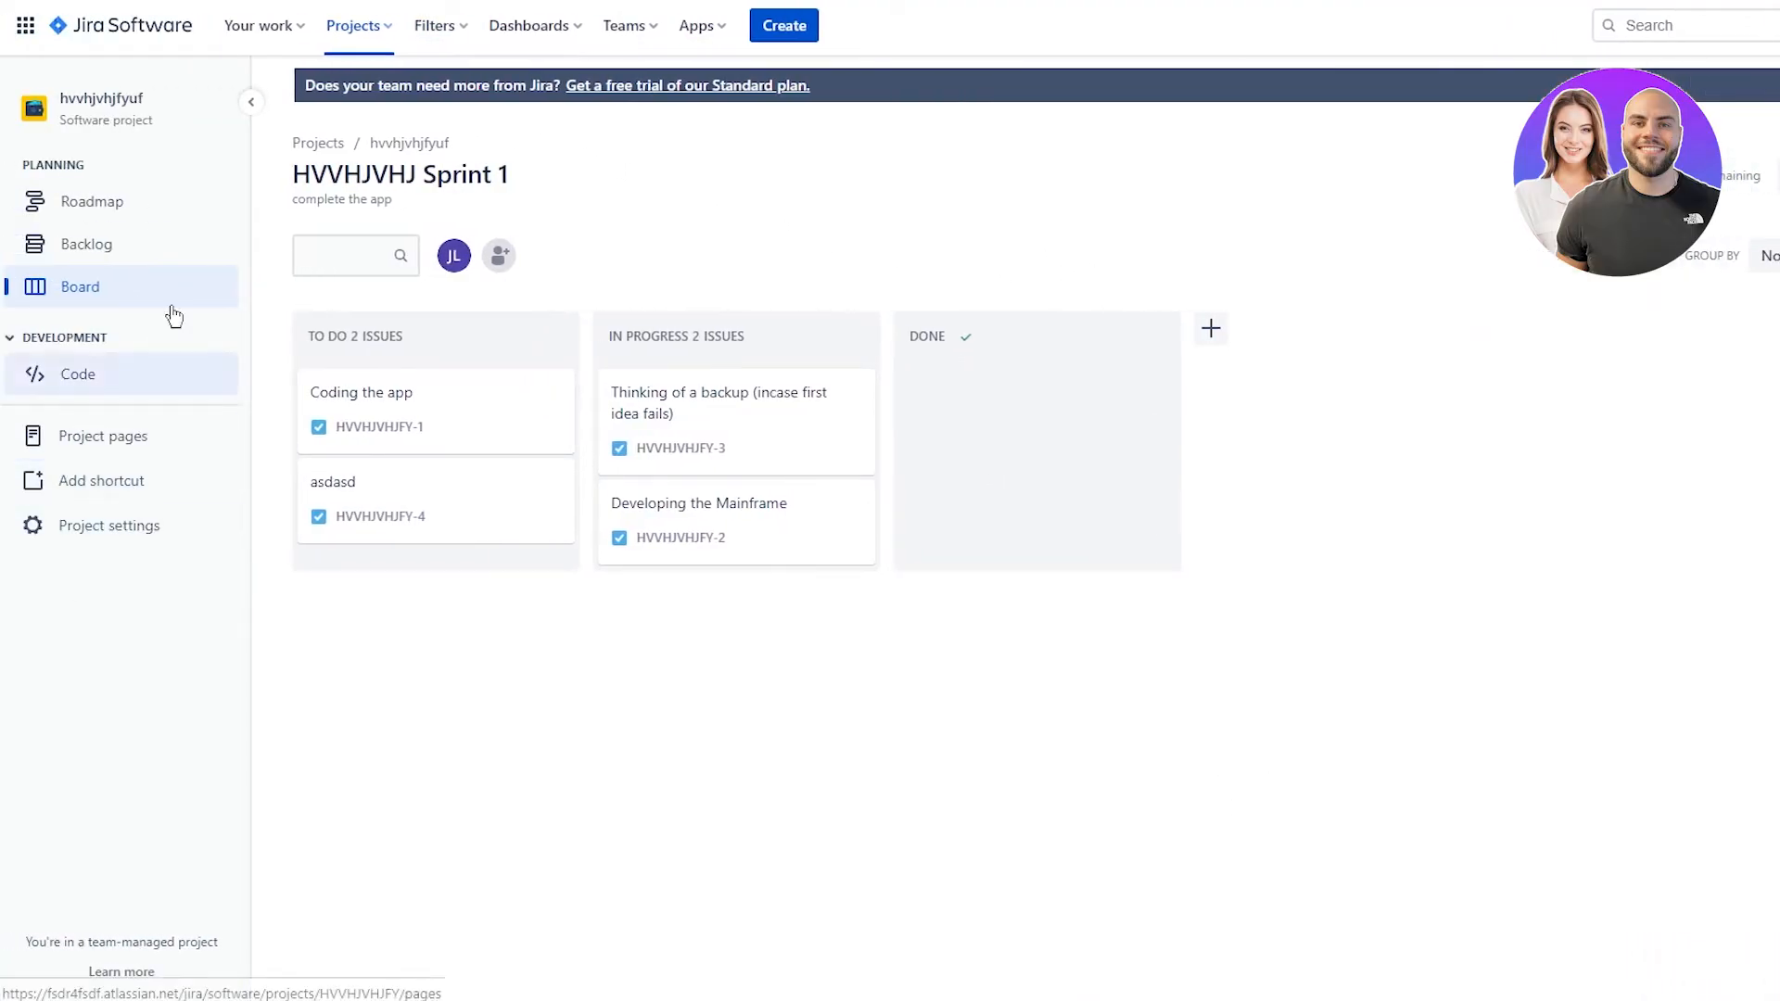
- Look through the project's roadmap, backlog, board, code, project pages, shortcut and settings sections, plus the options for projects and filters
click(81, 192)
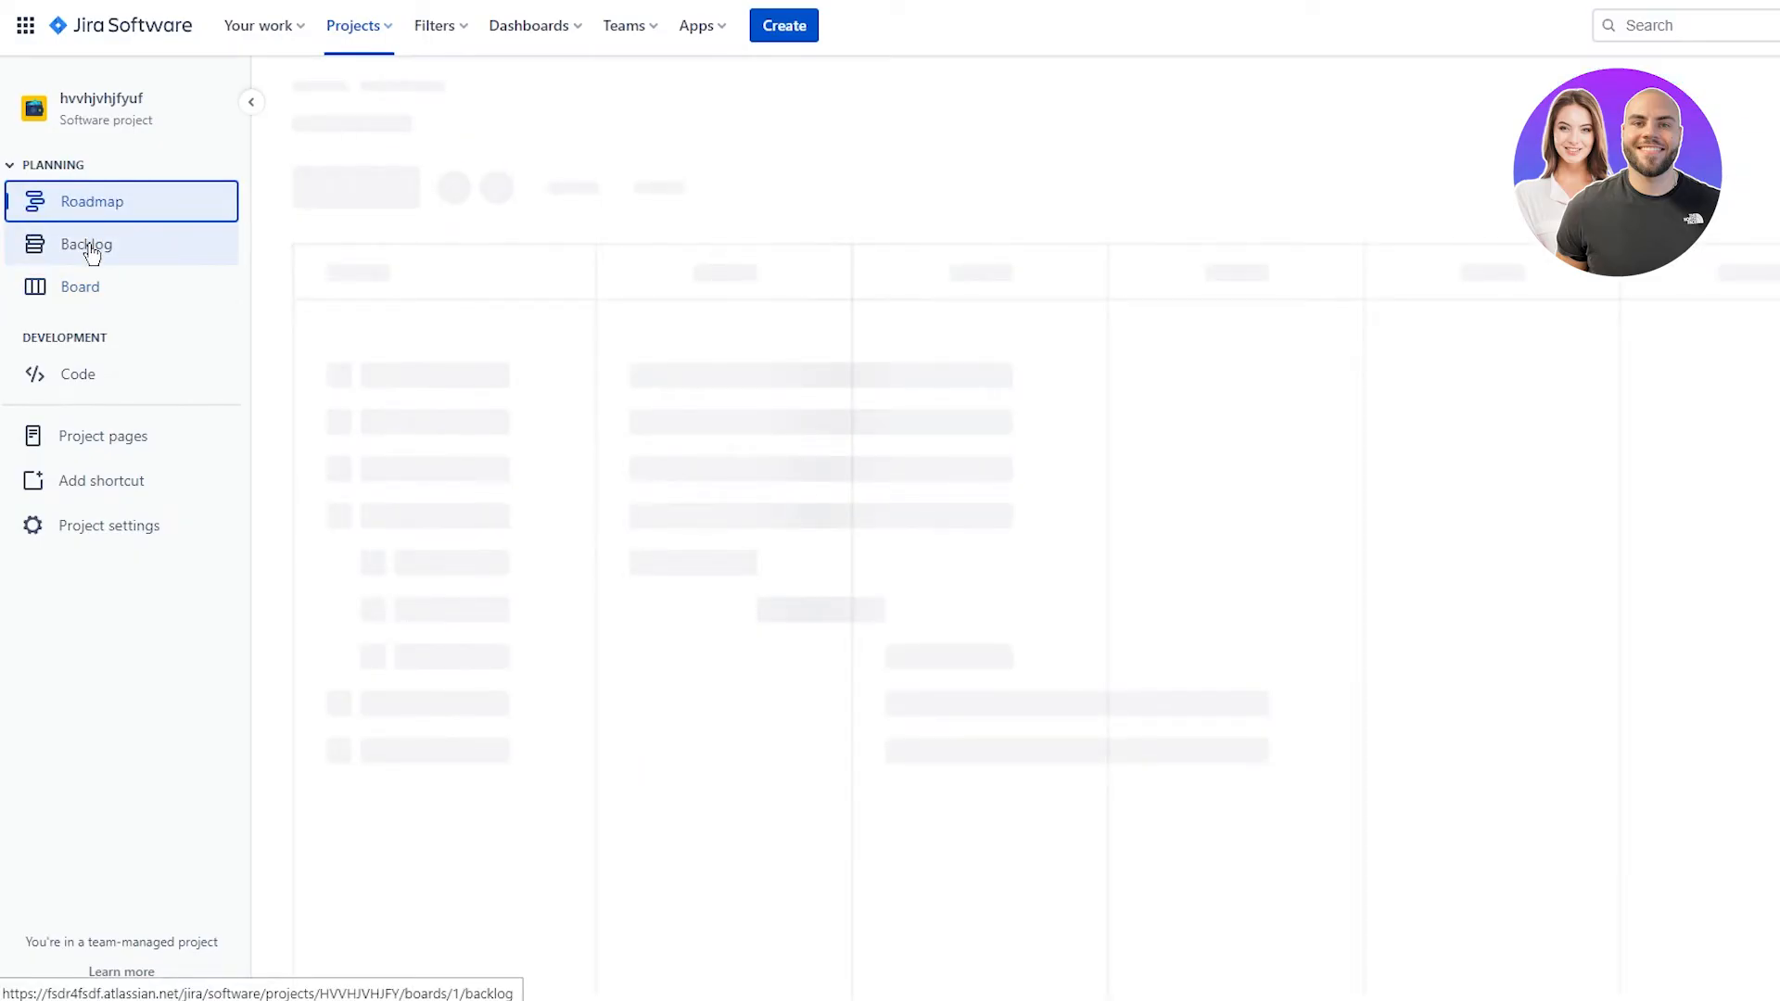
click(110, 239)
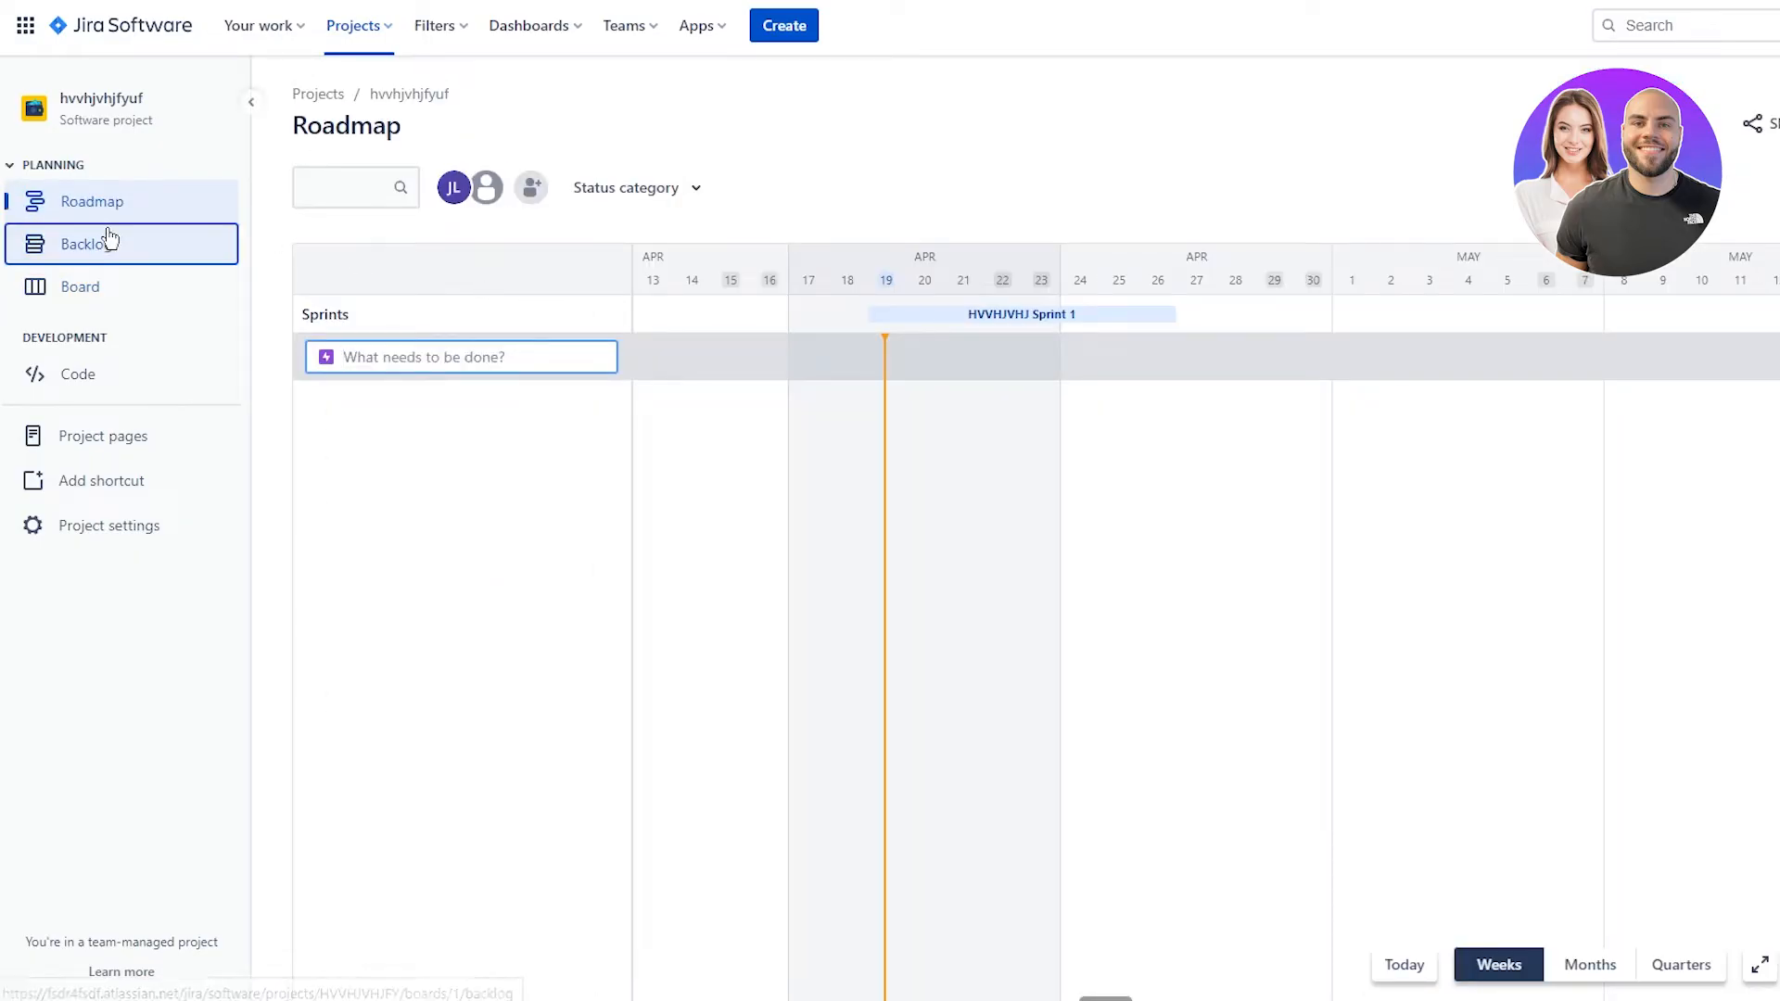
click(104, 284)
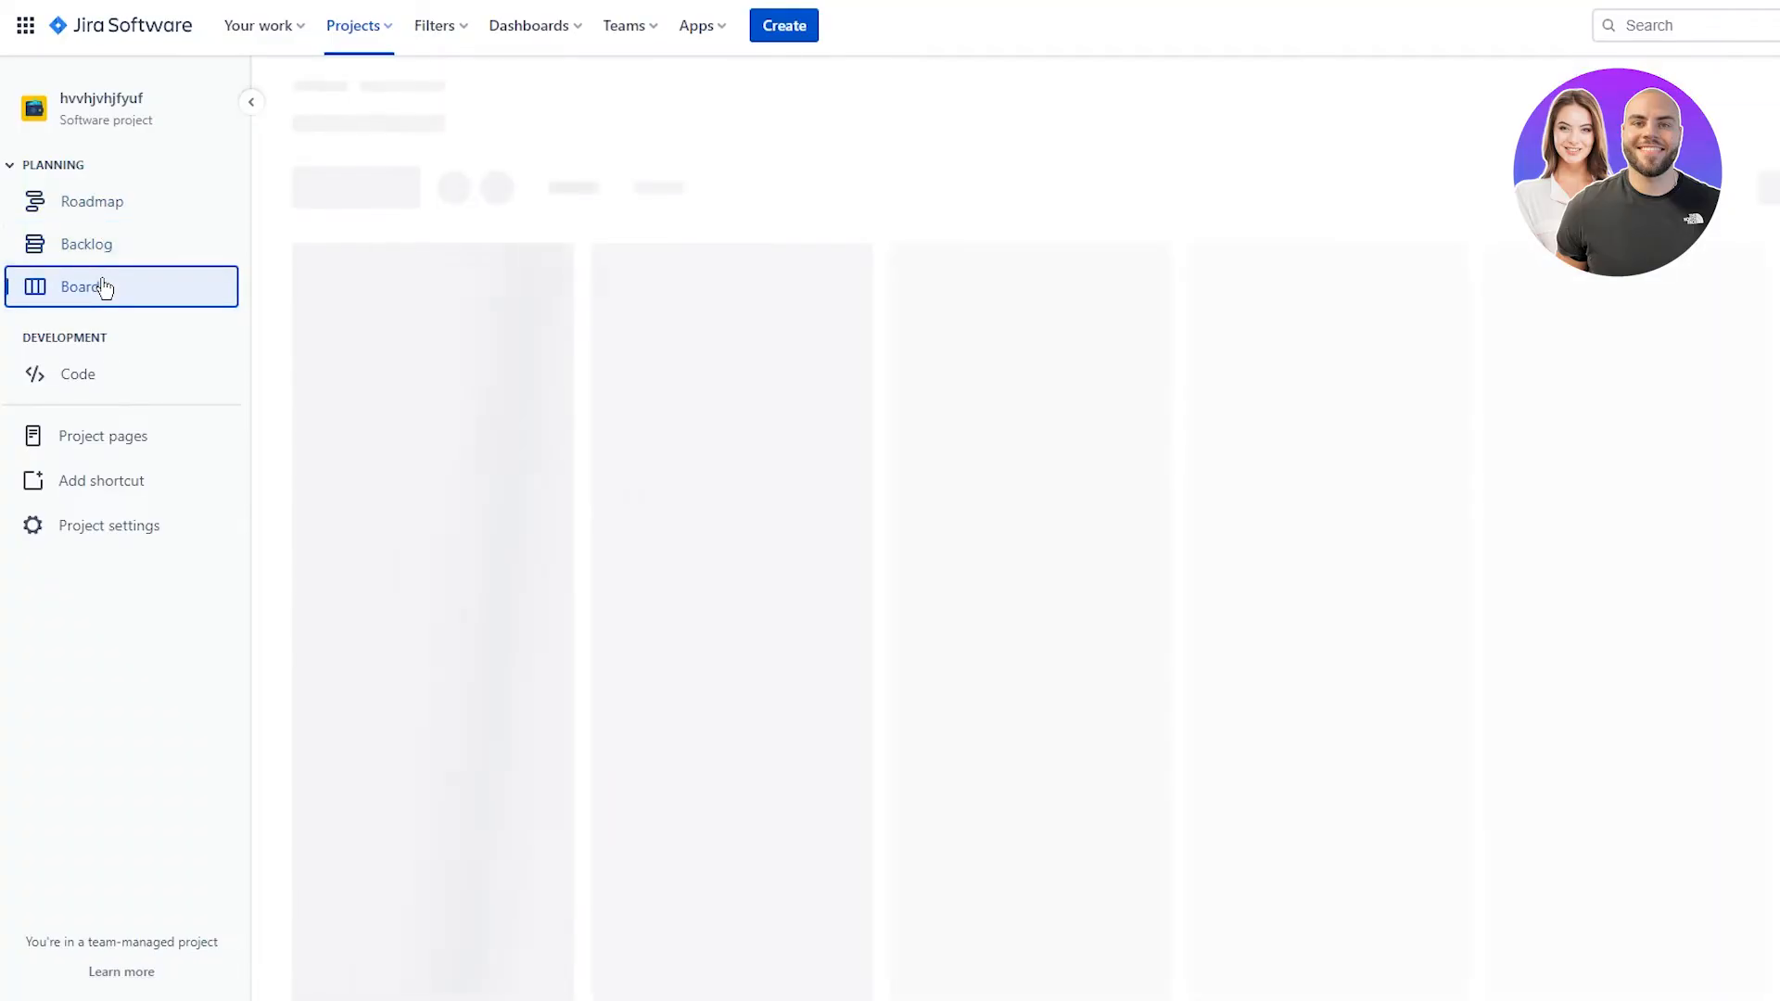
click(122, 375)
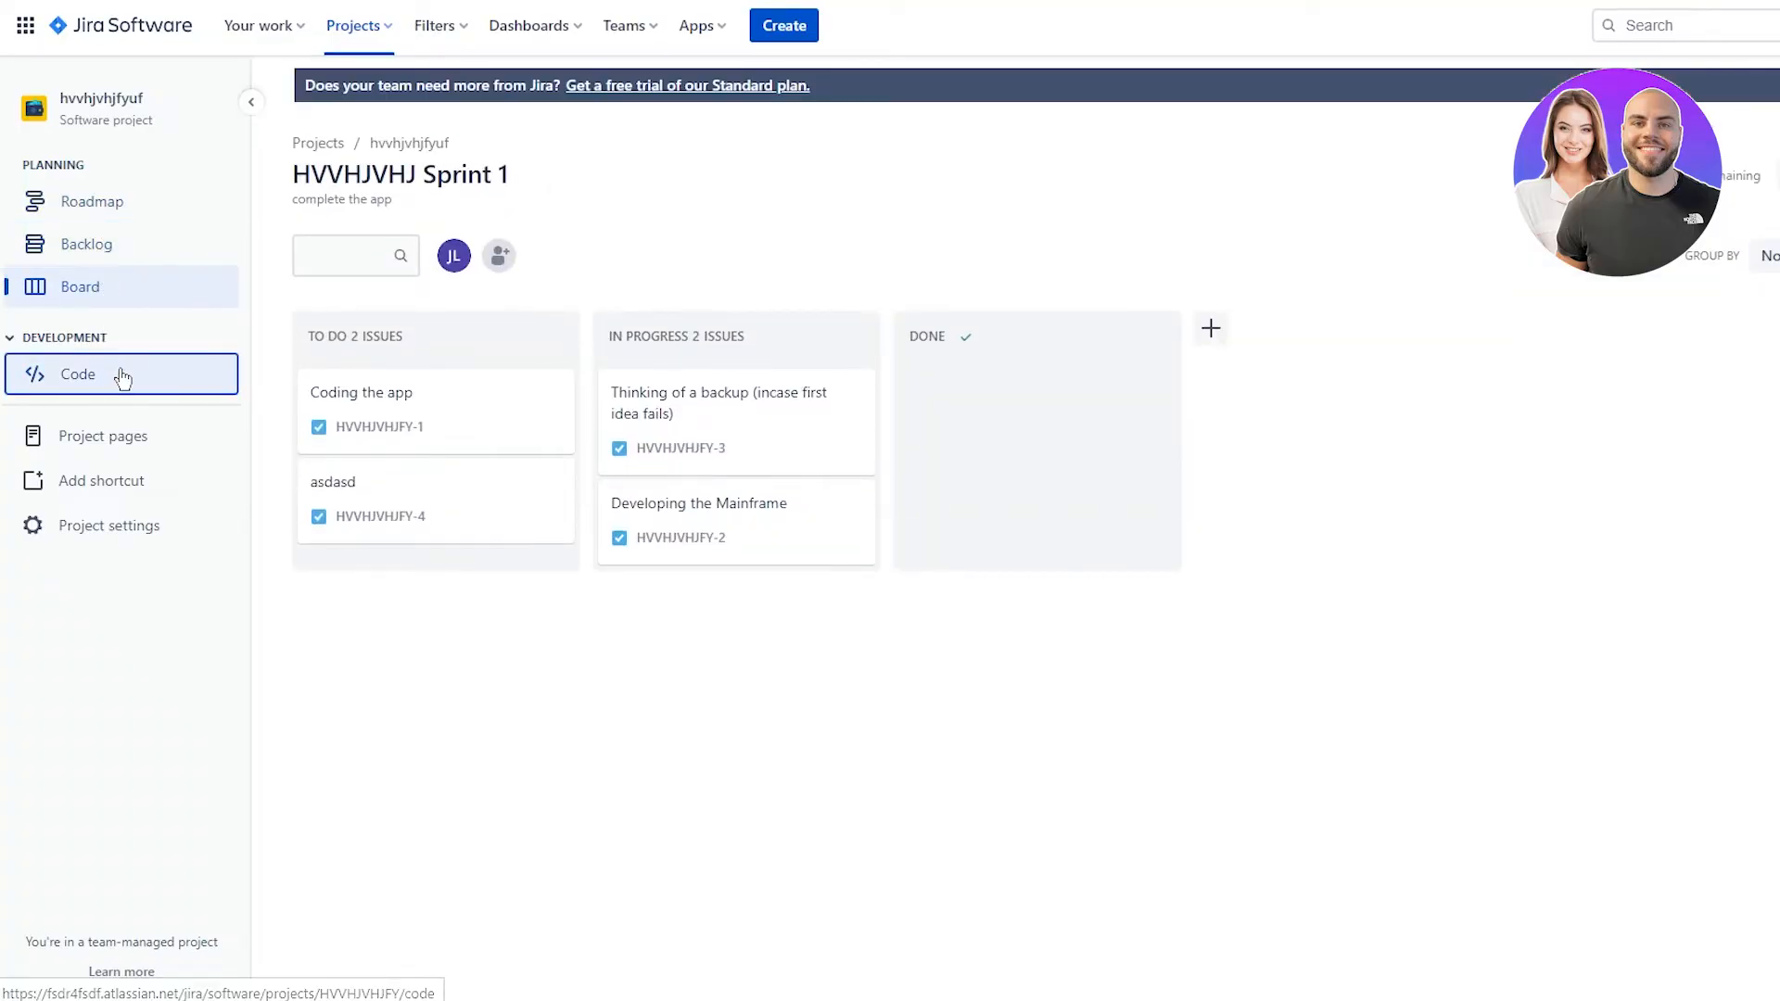
click(108, 435)
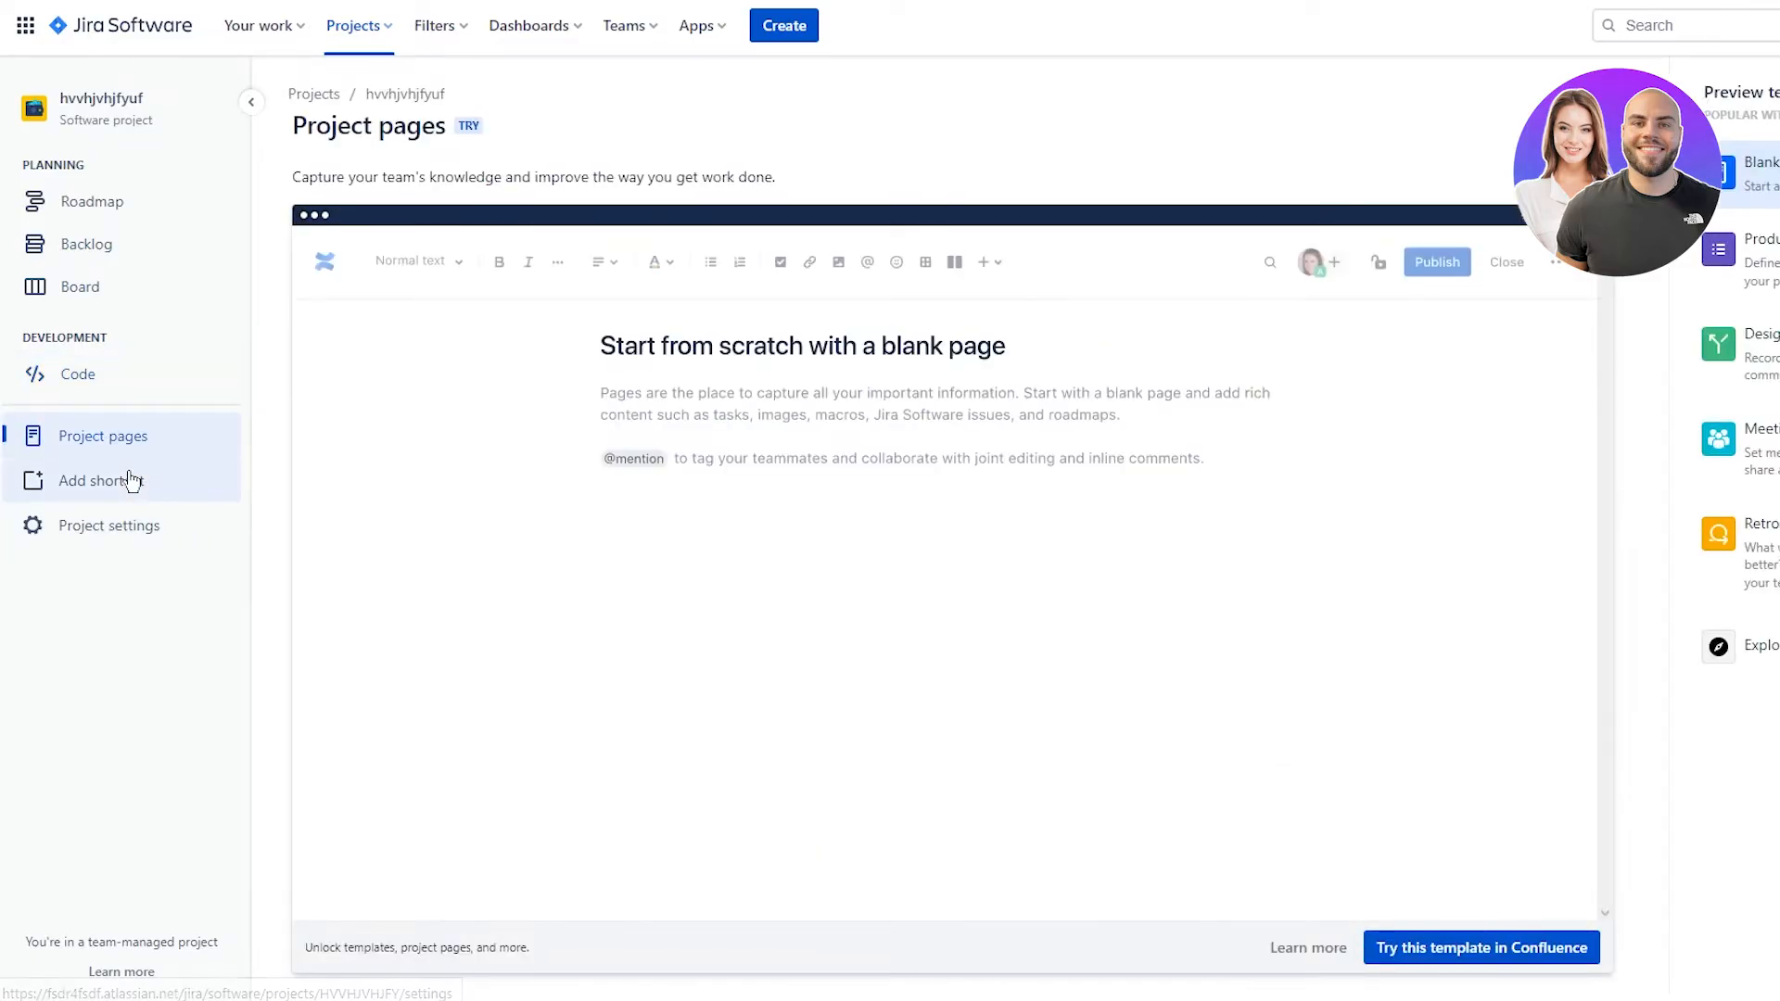
click(127, 477)
click(1261, 407)
click(139, 525)
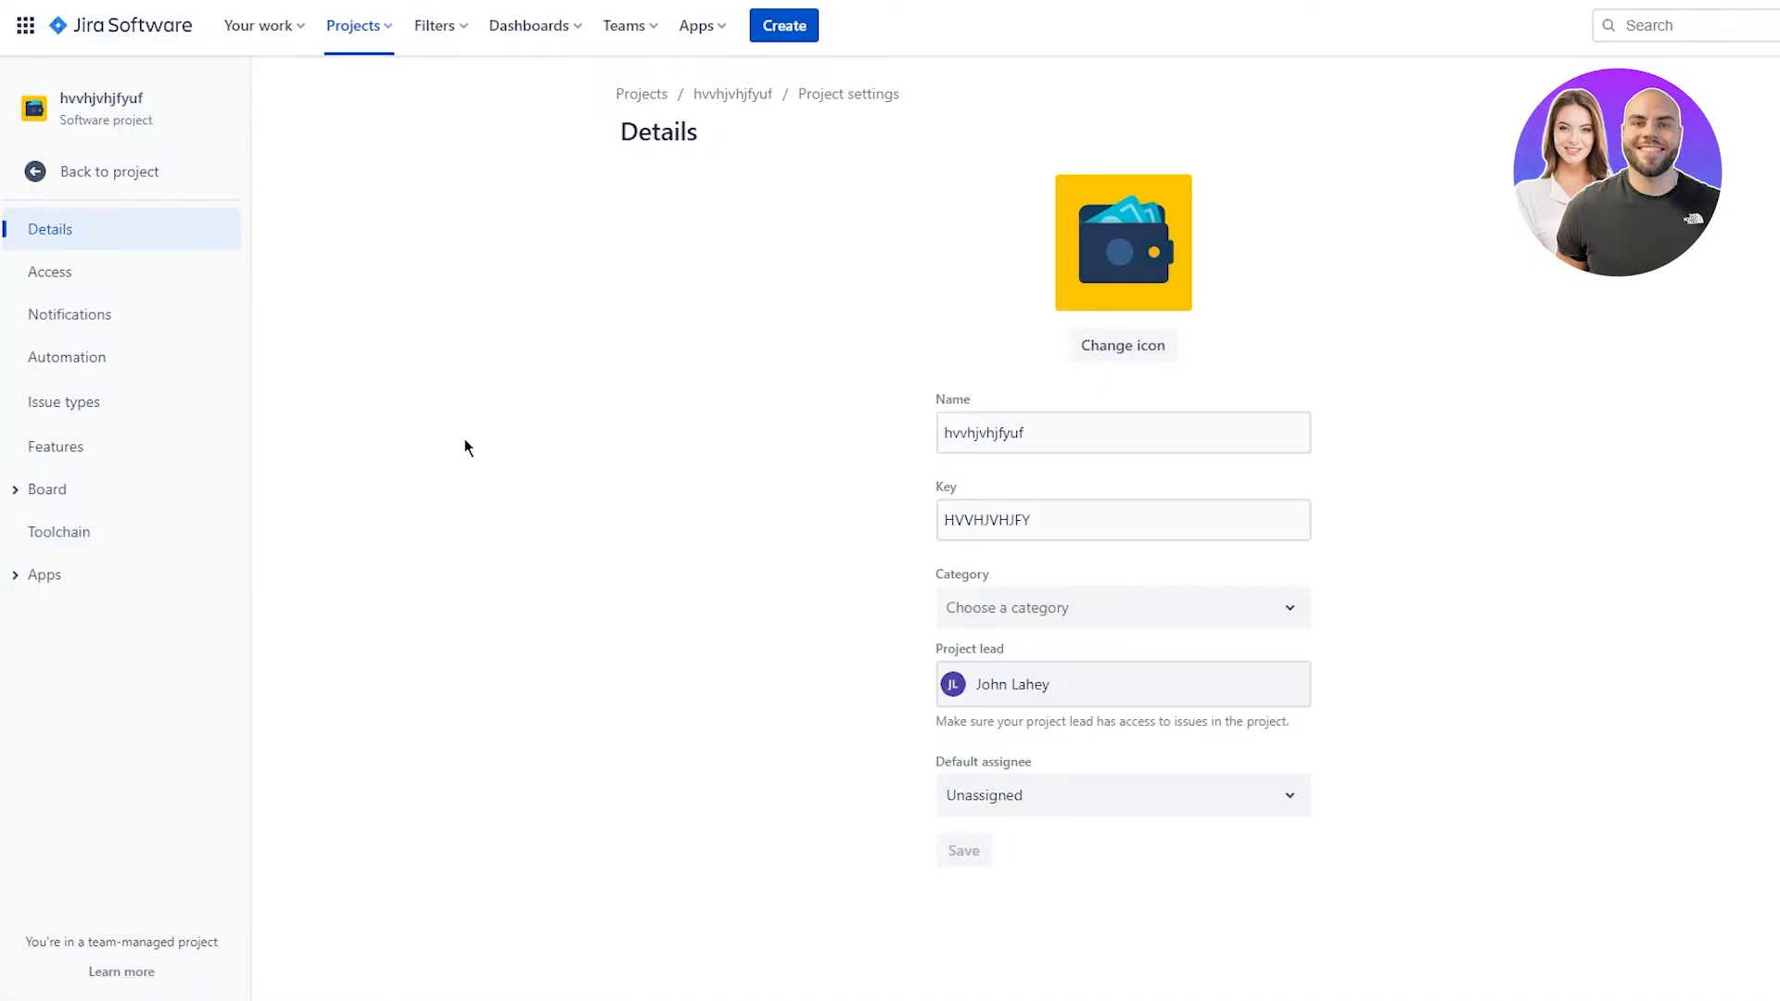
click(371, 37)
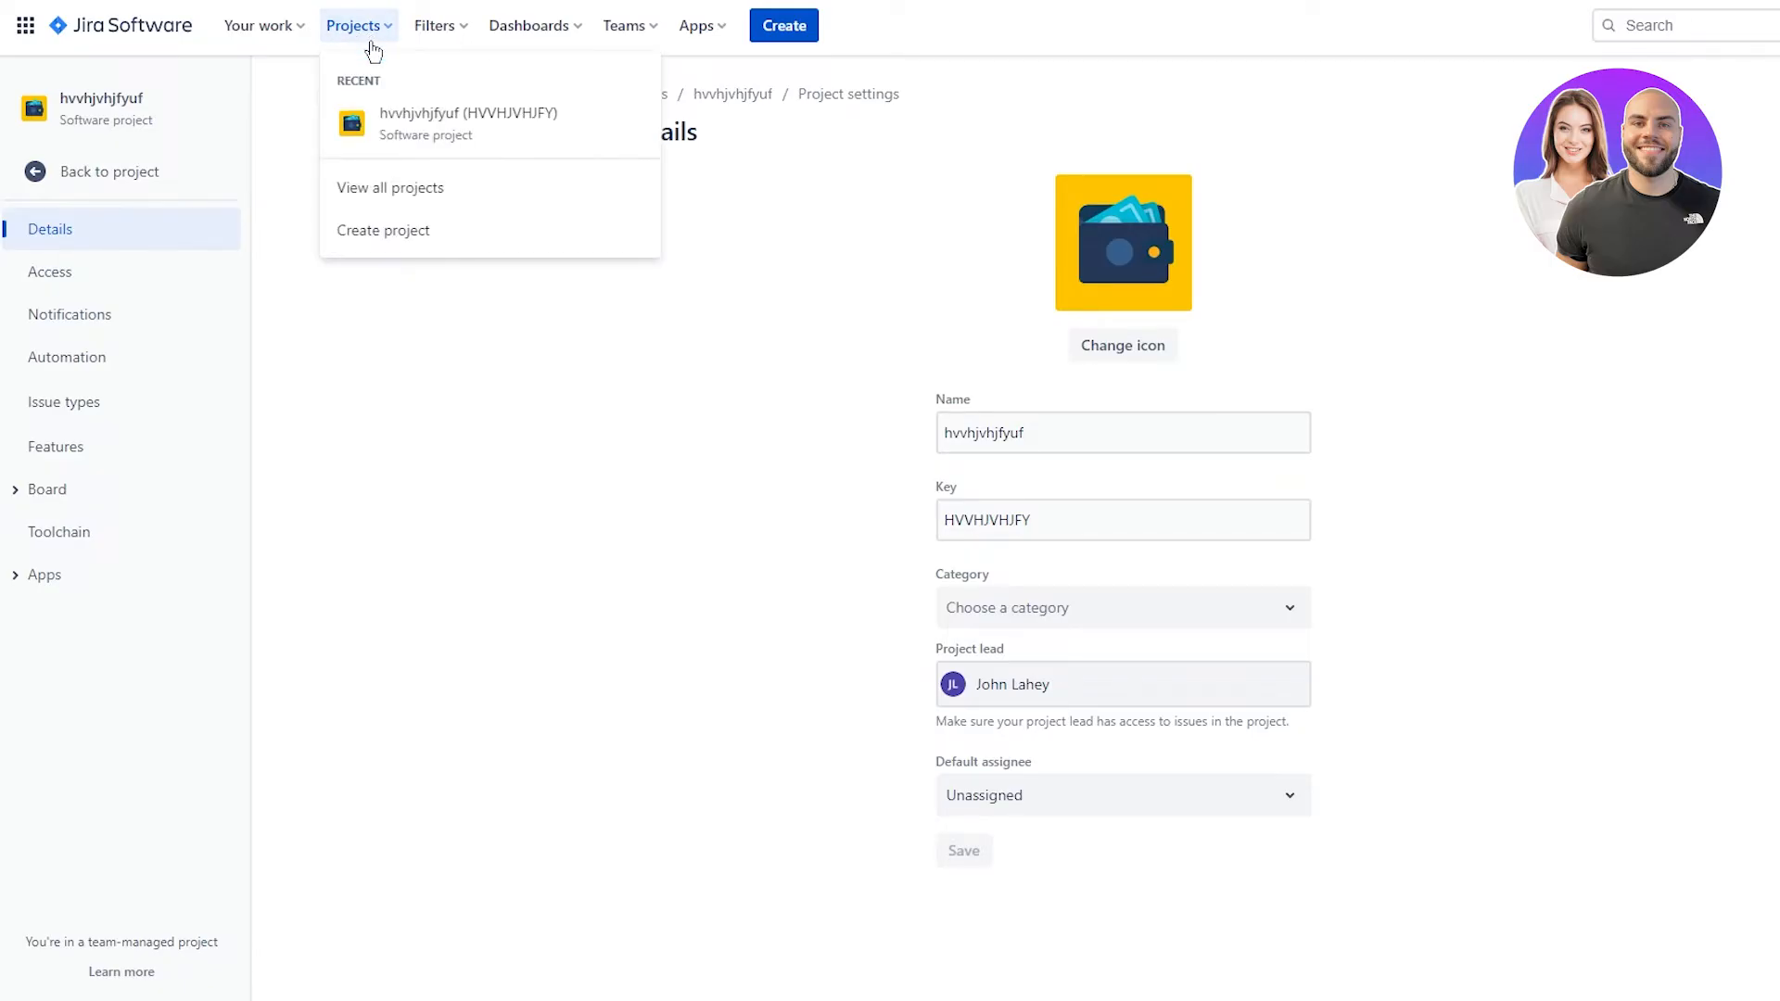
click(441, 38)
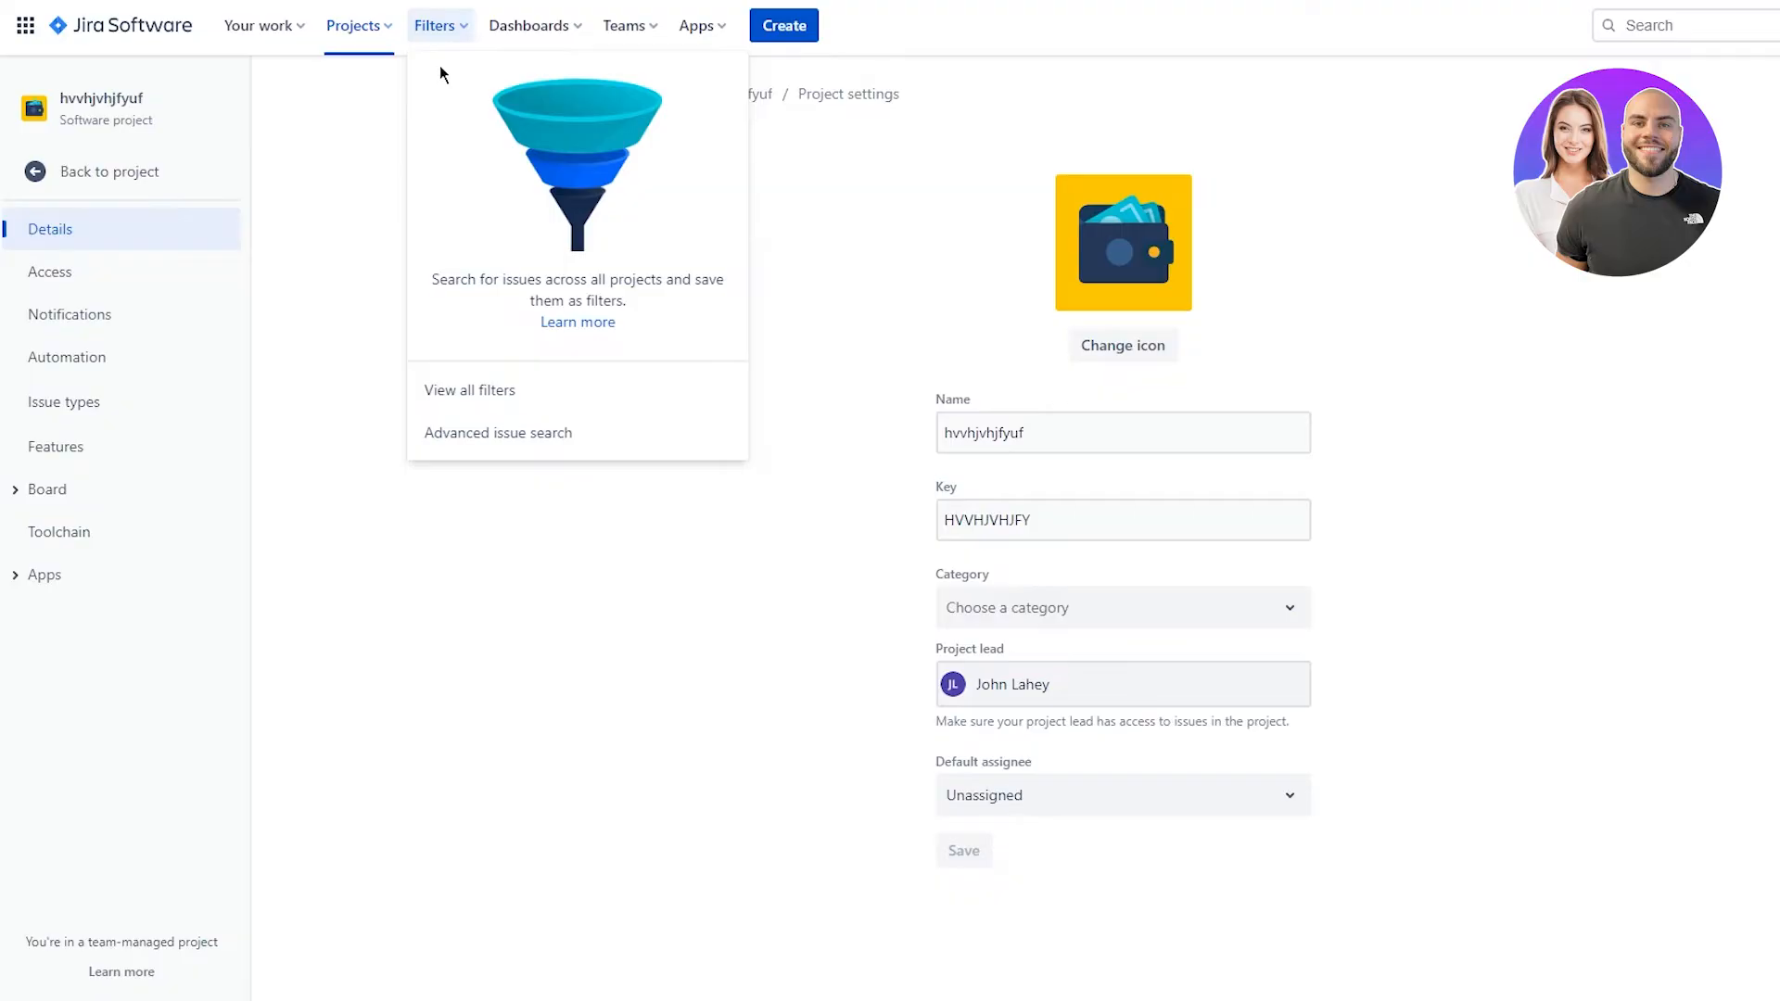
- Create a private dashboard named "track" with the description "asdasdweqwfcsd fwedf sadf aer qwe"
click(524, 37)
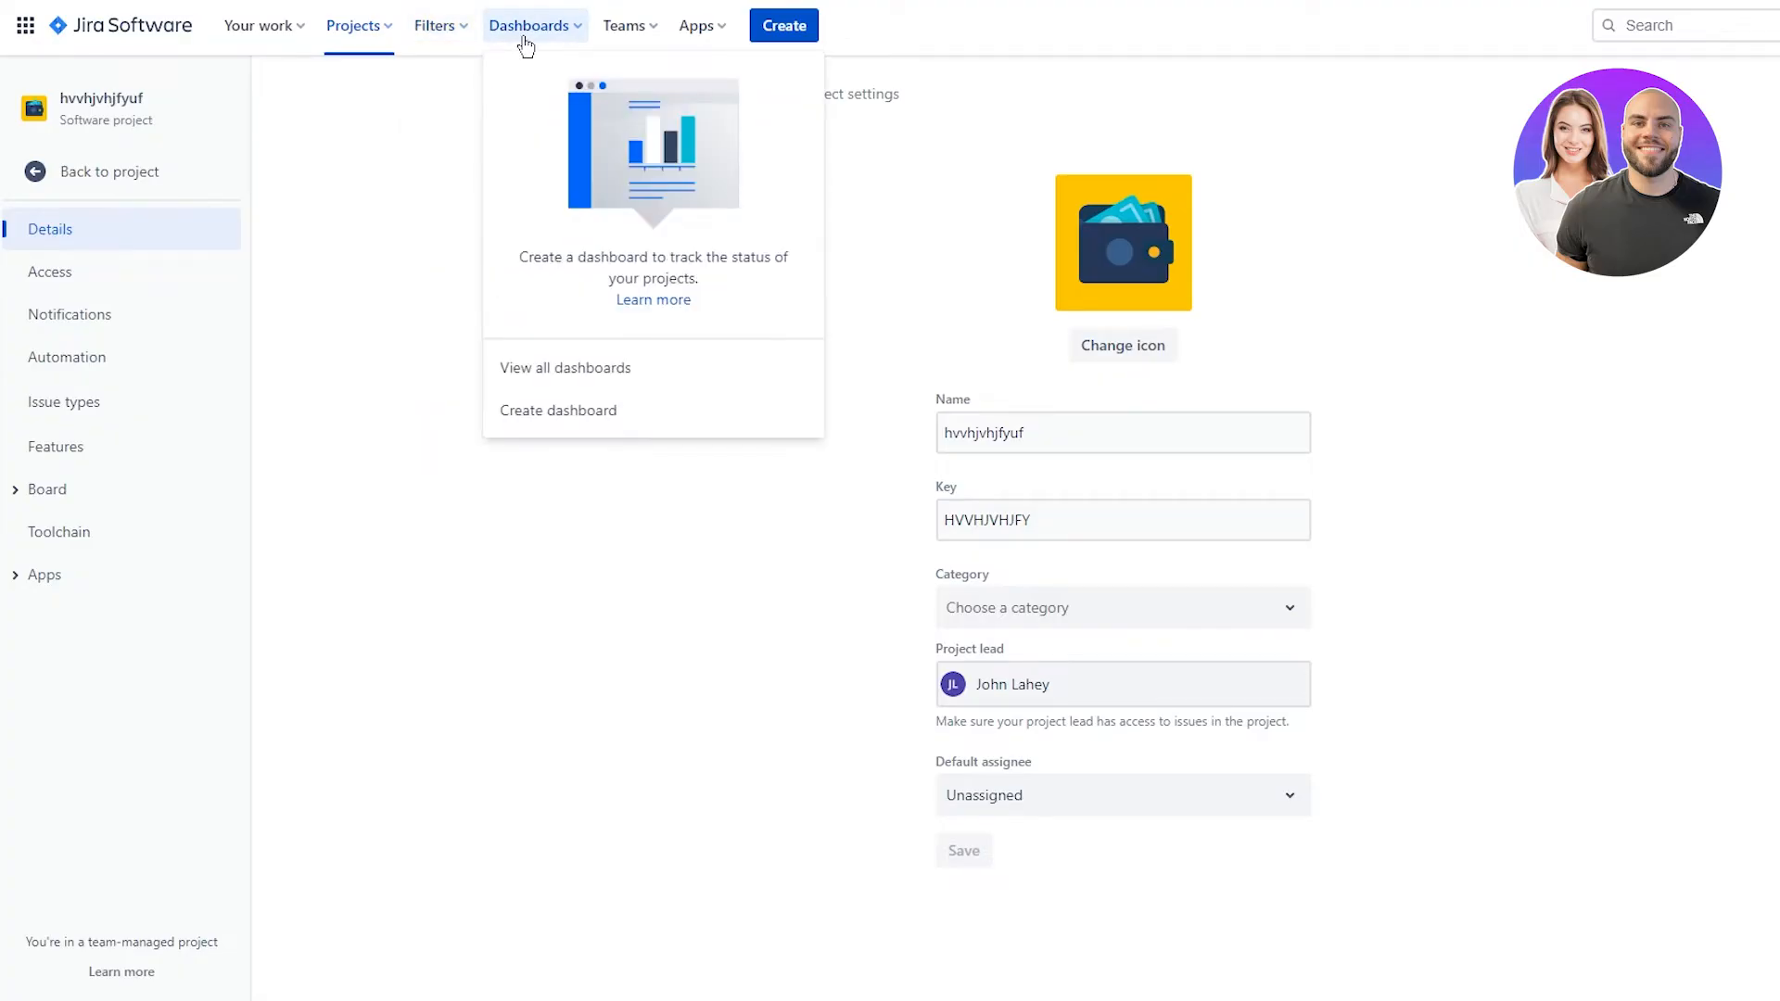
click(587, 411)
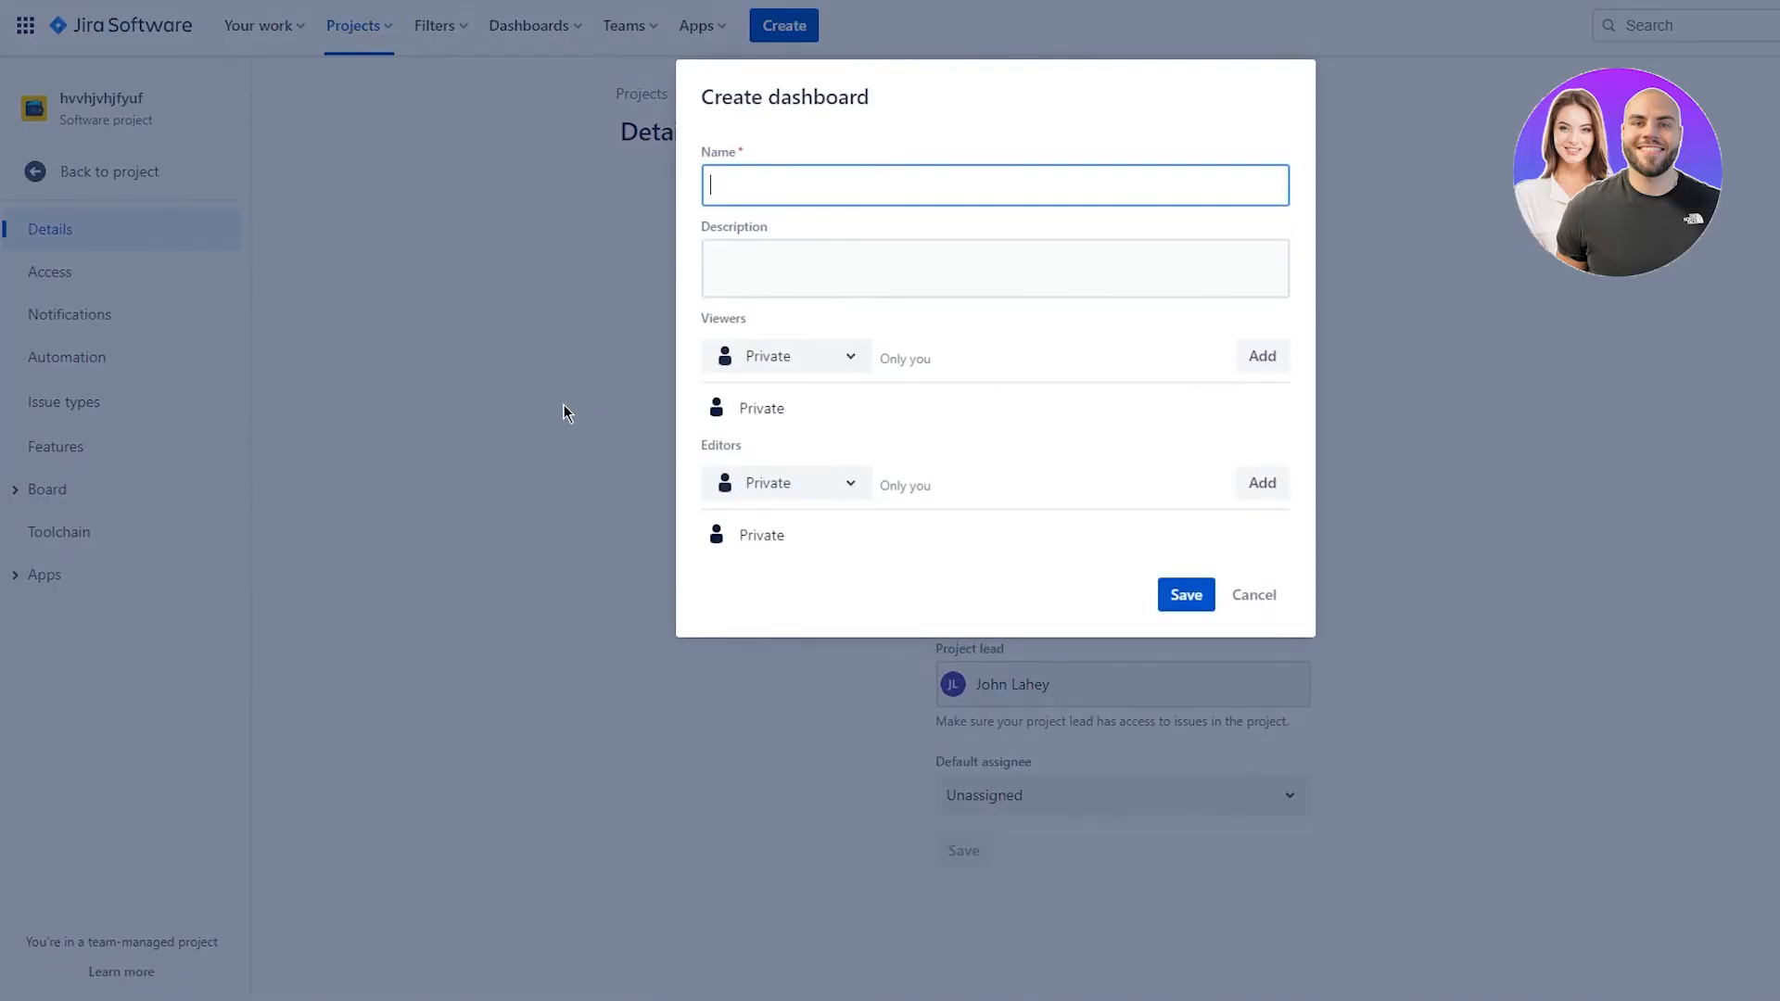
text(track)
click(786, 275)
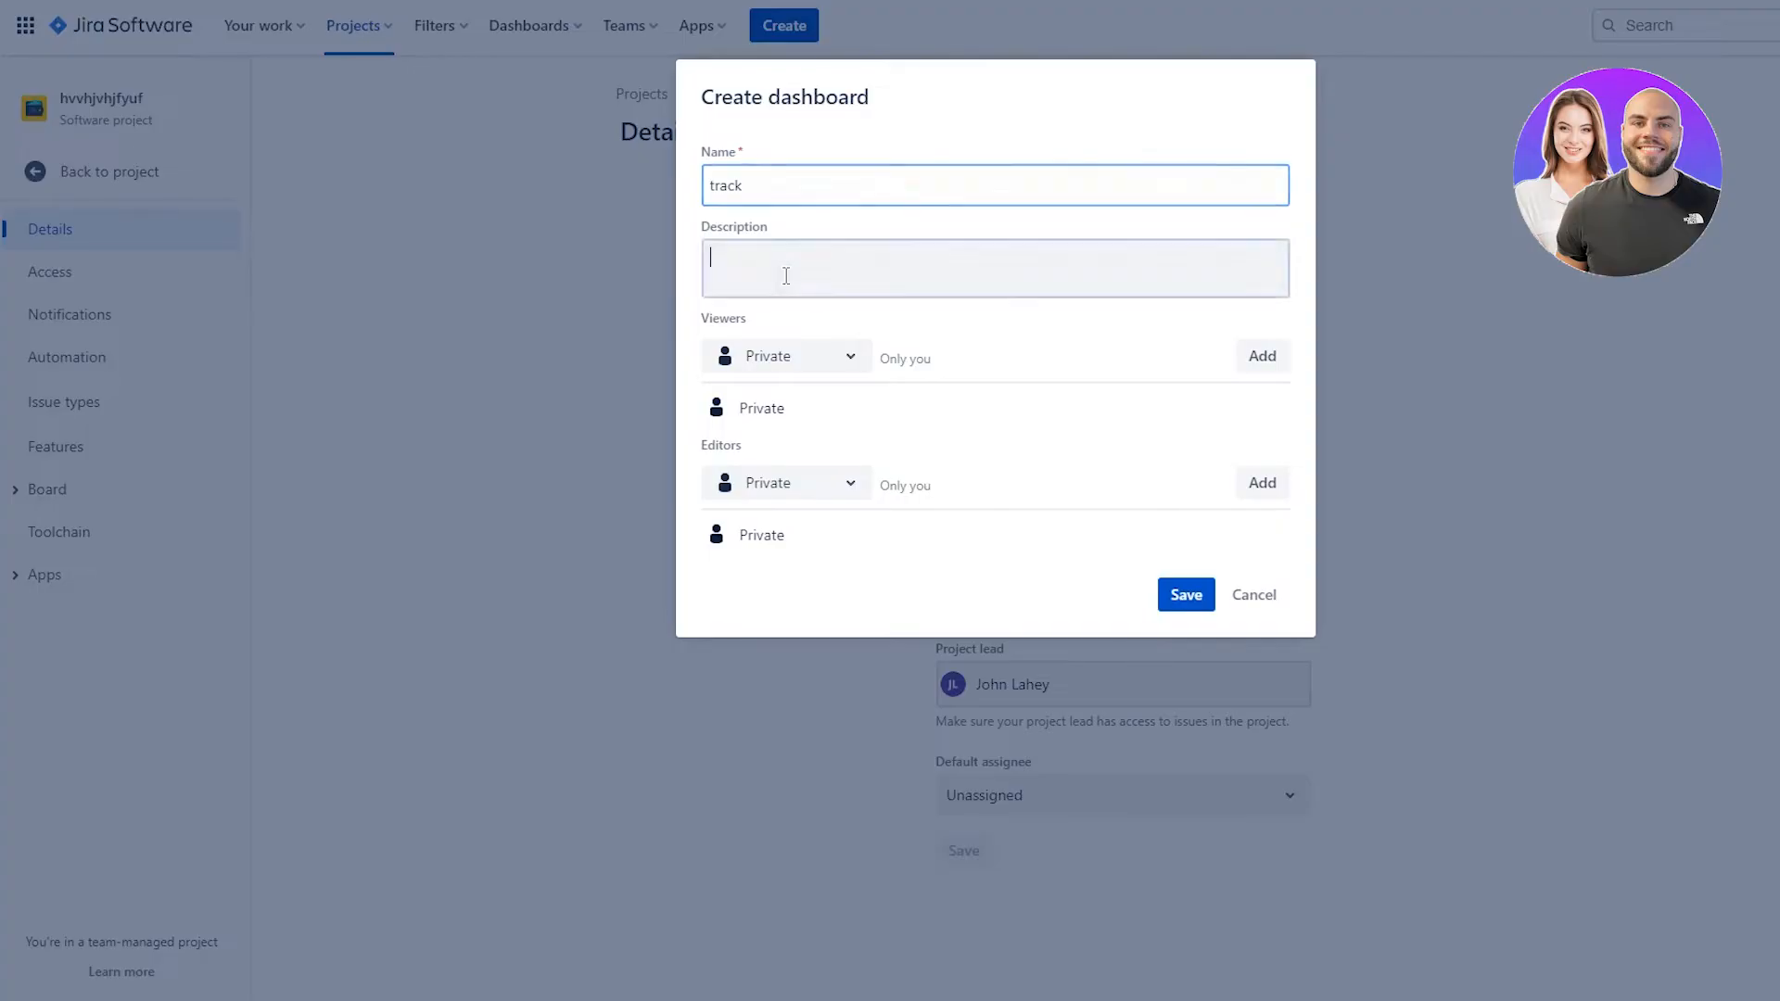
text(asdasdweqwfcsd fwedf sadf aer qwe)
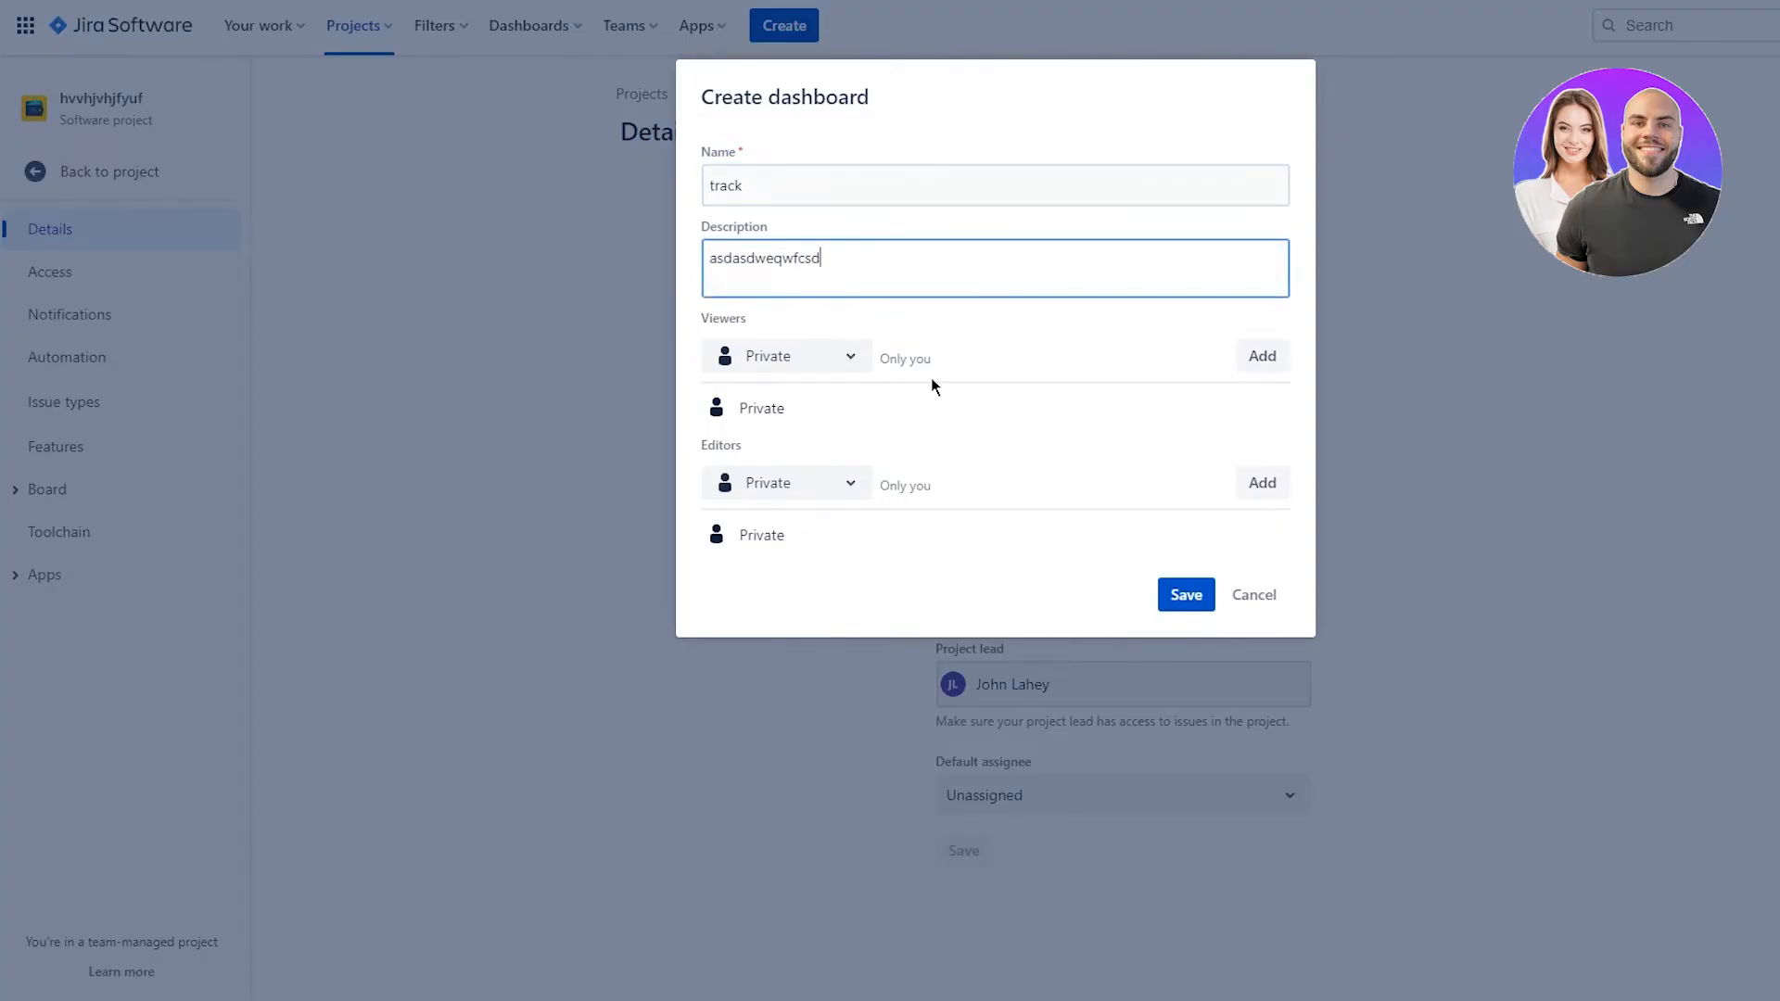
click(870, 360)
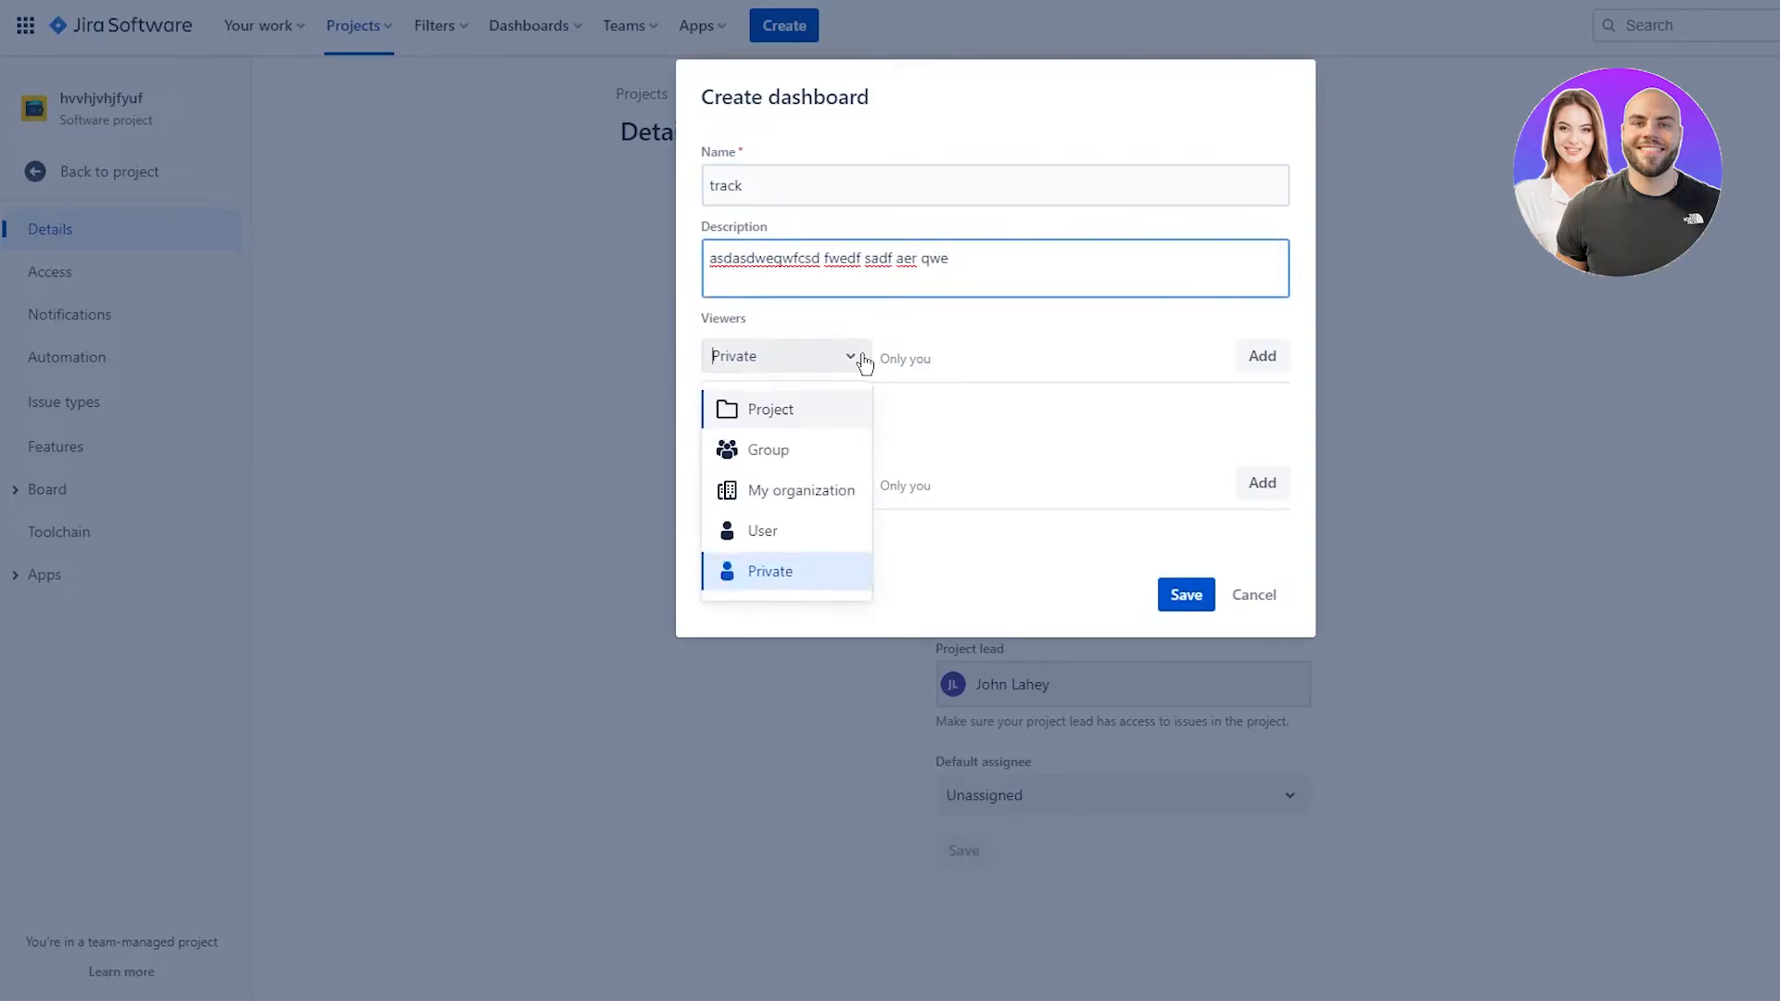
click(930, 350)
click(1170, 586)
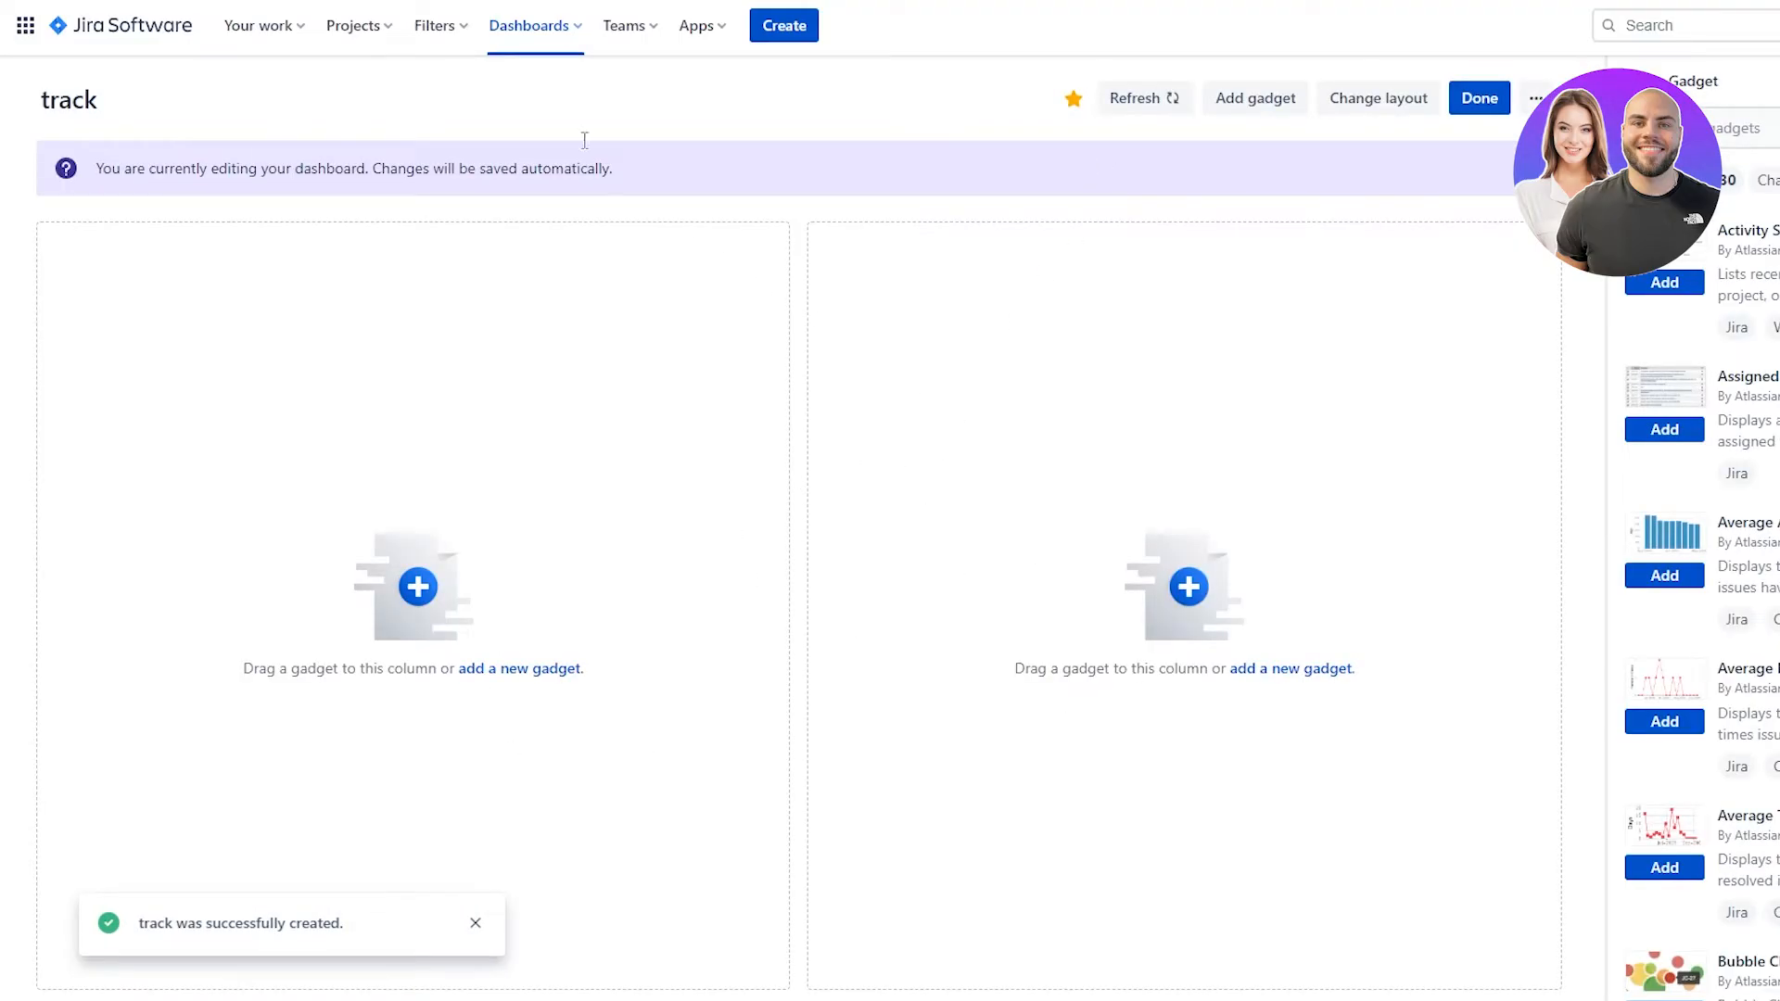
click(613, 37)
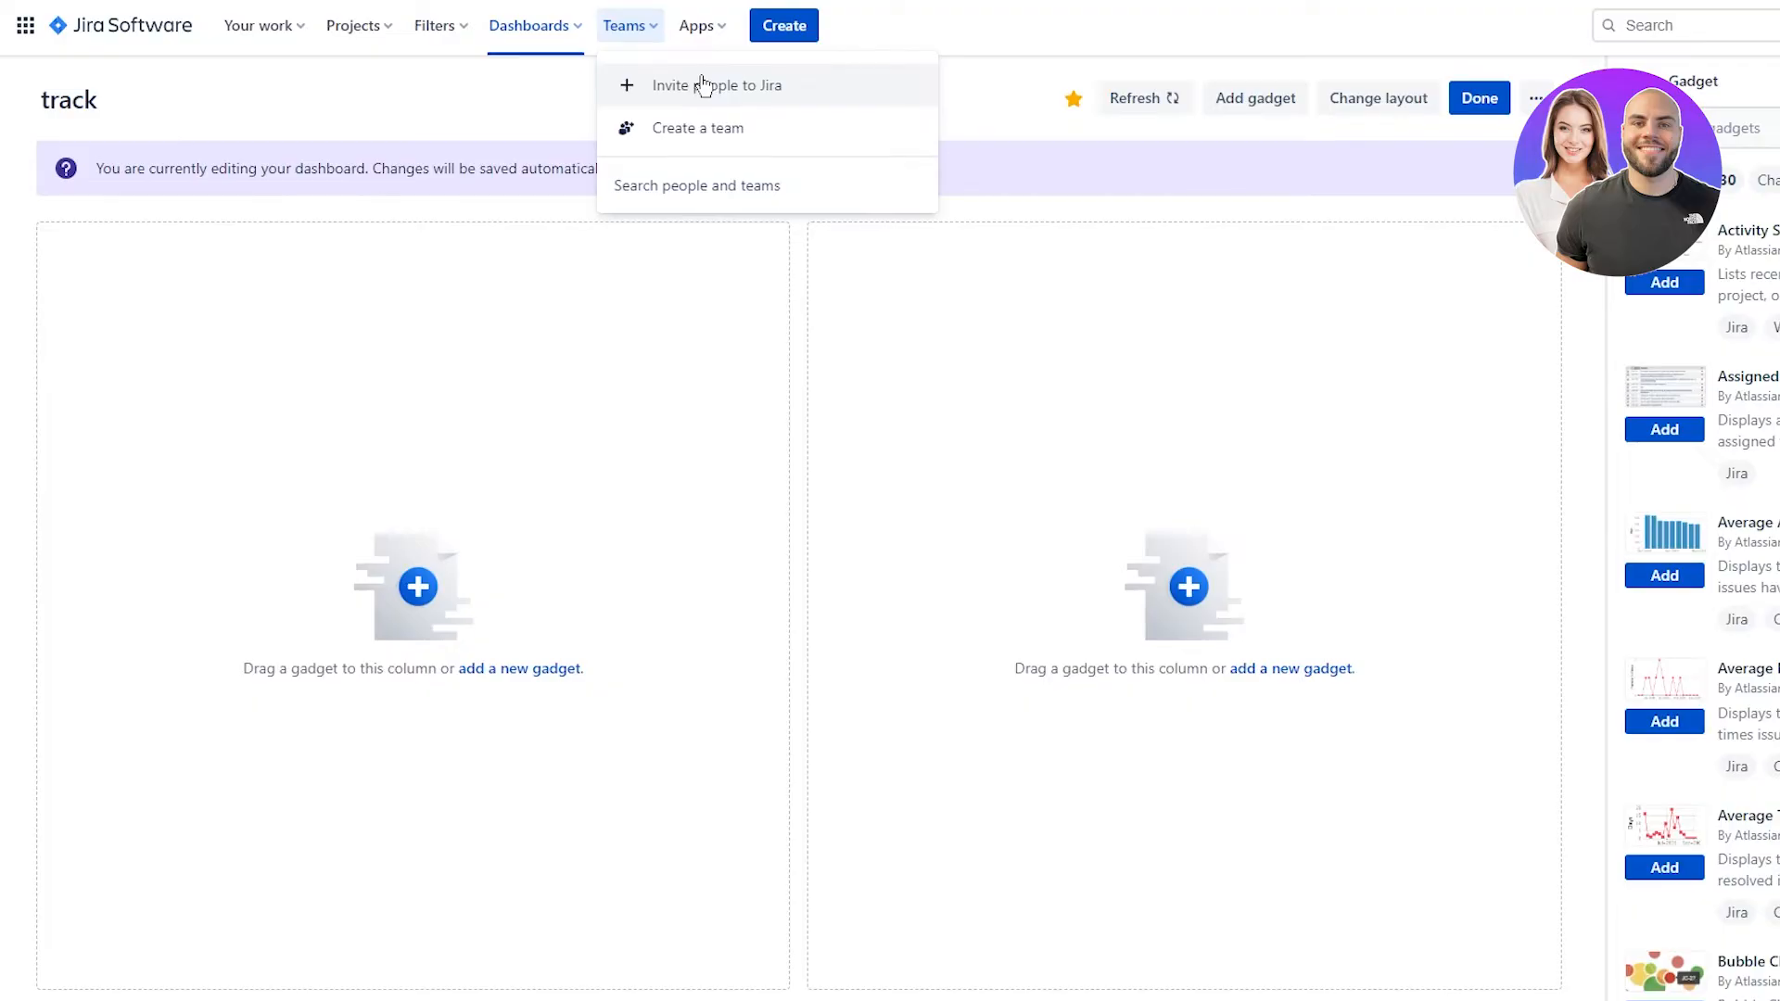
click(691, 39)
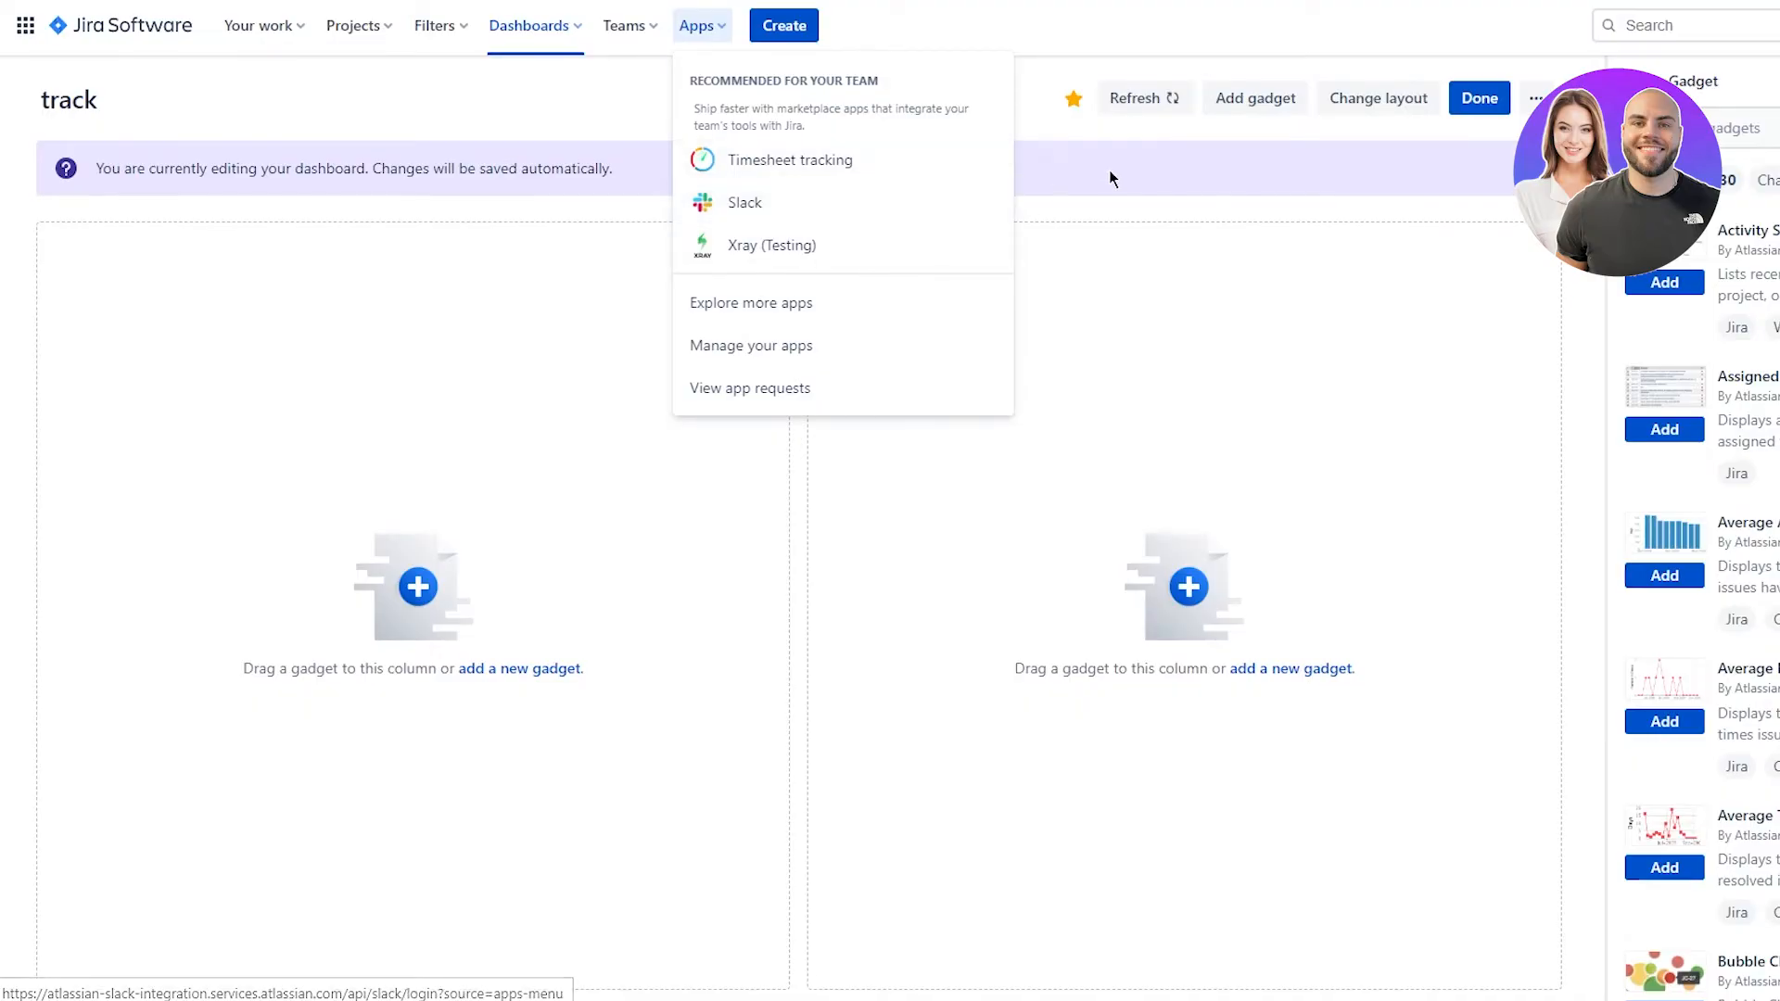
click(1143, 169)
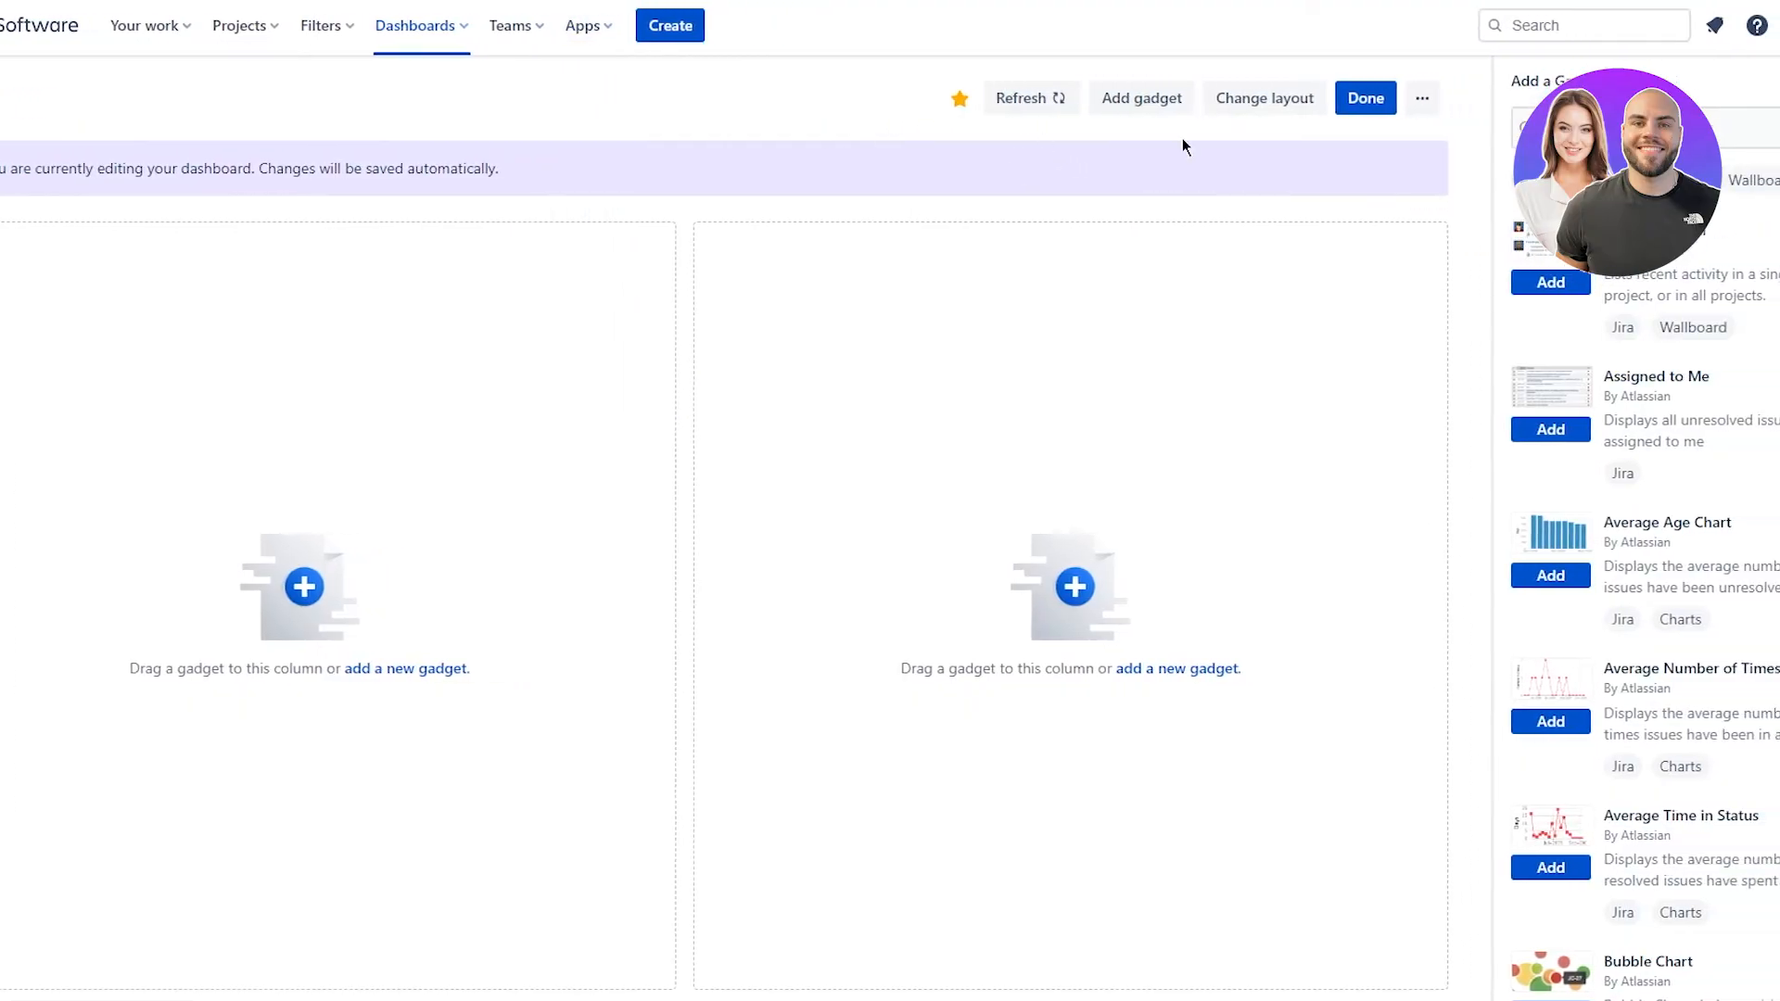
- Open Jira's system settings and examine the general configuration down to the Options section
click(1703, 28)
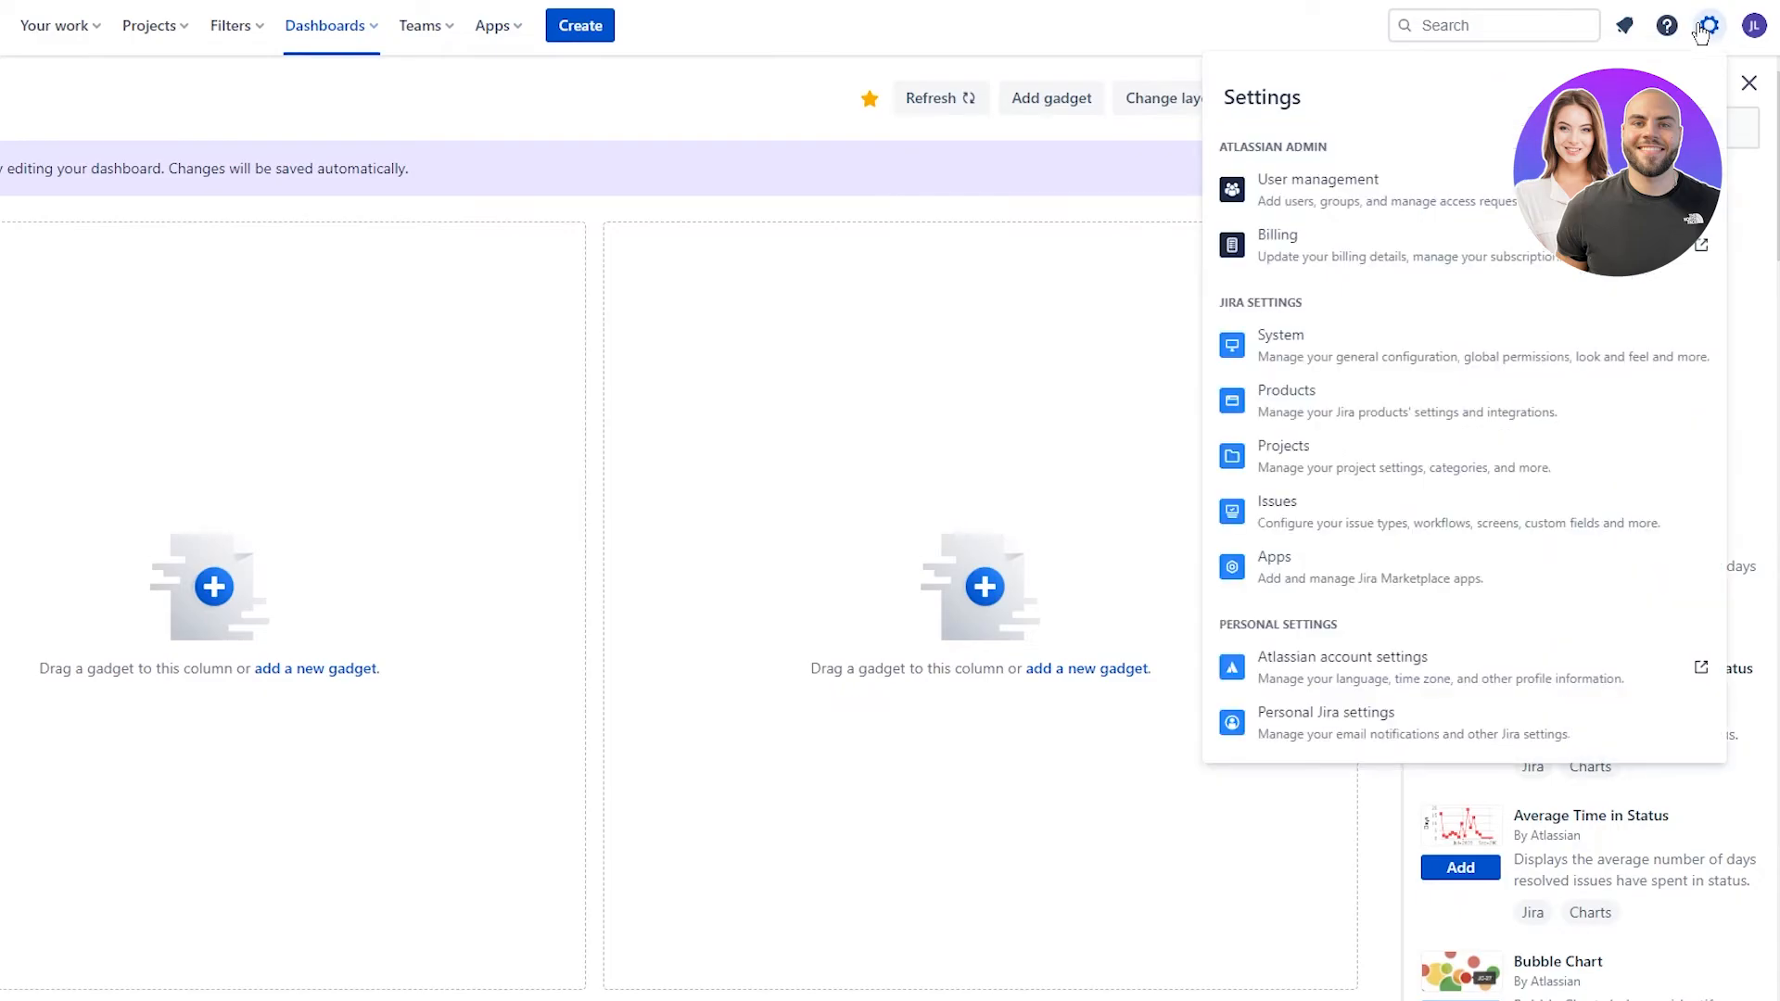
click(1439, 339)
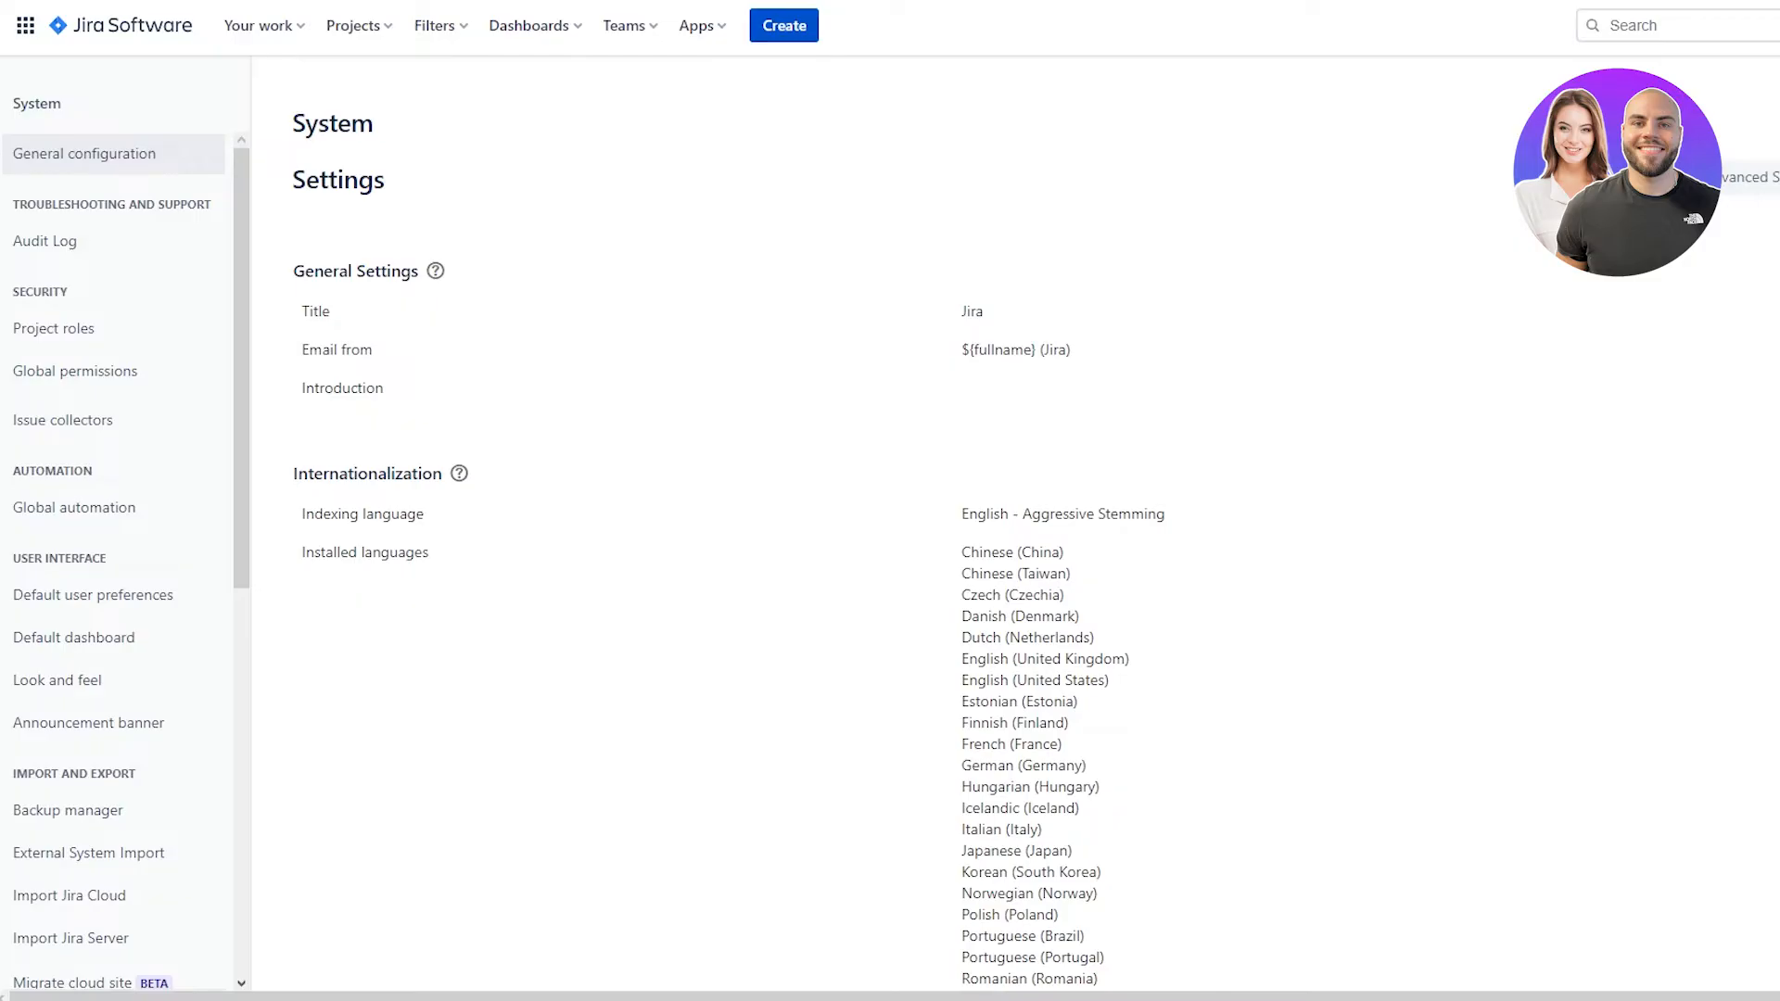
scroll(858, 549, down, 10)
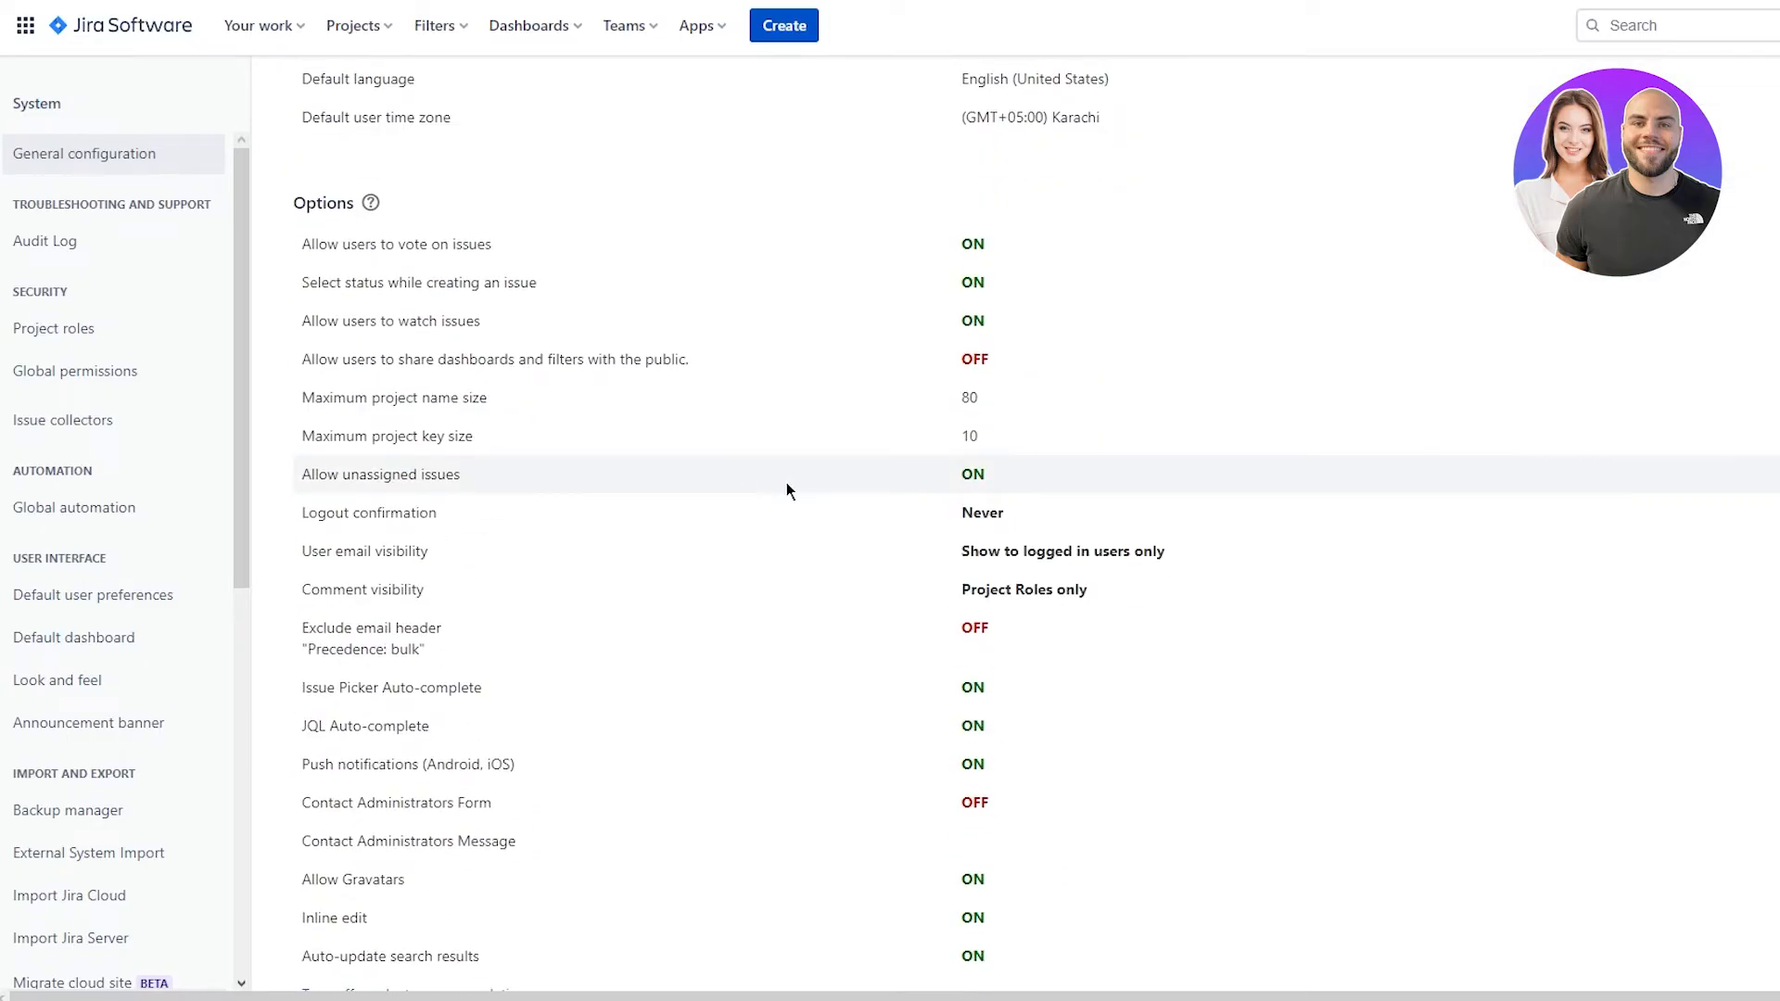
scroll(786, 490, down, 1)
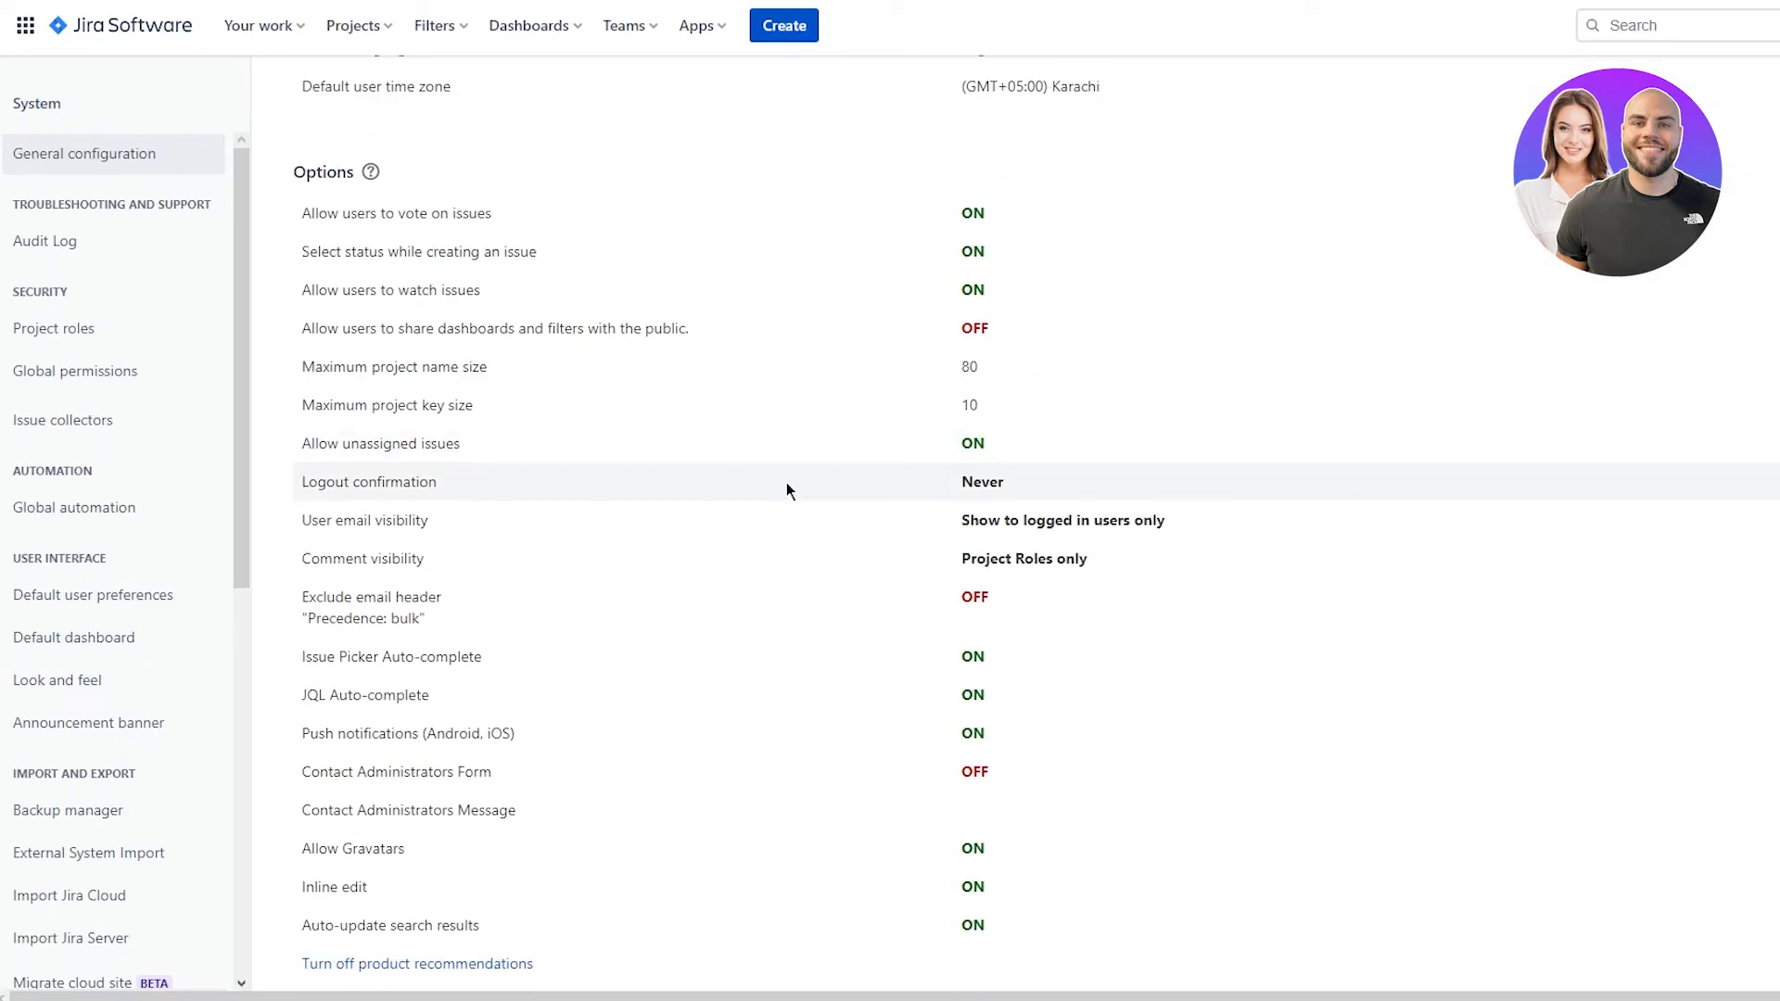
- Examine the project roles and the global permissions, including which groups hold each Jira permission
click(143, 346)
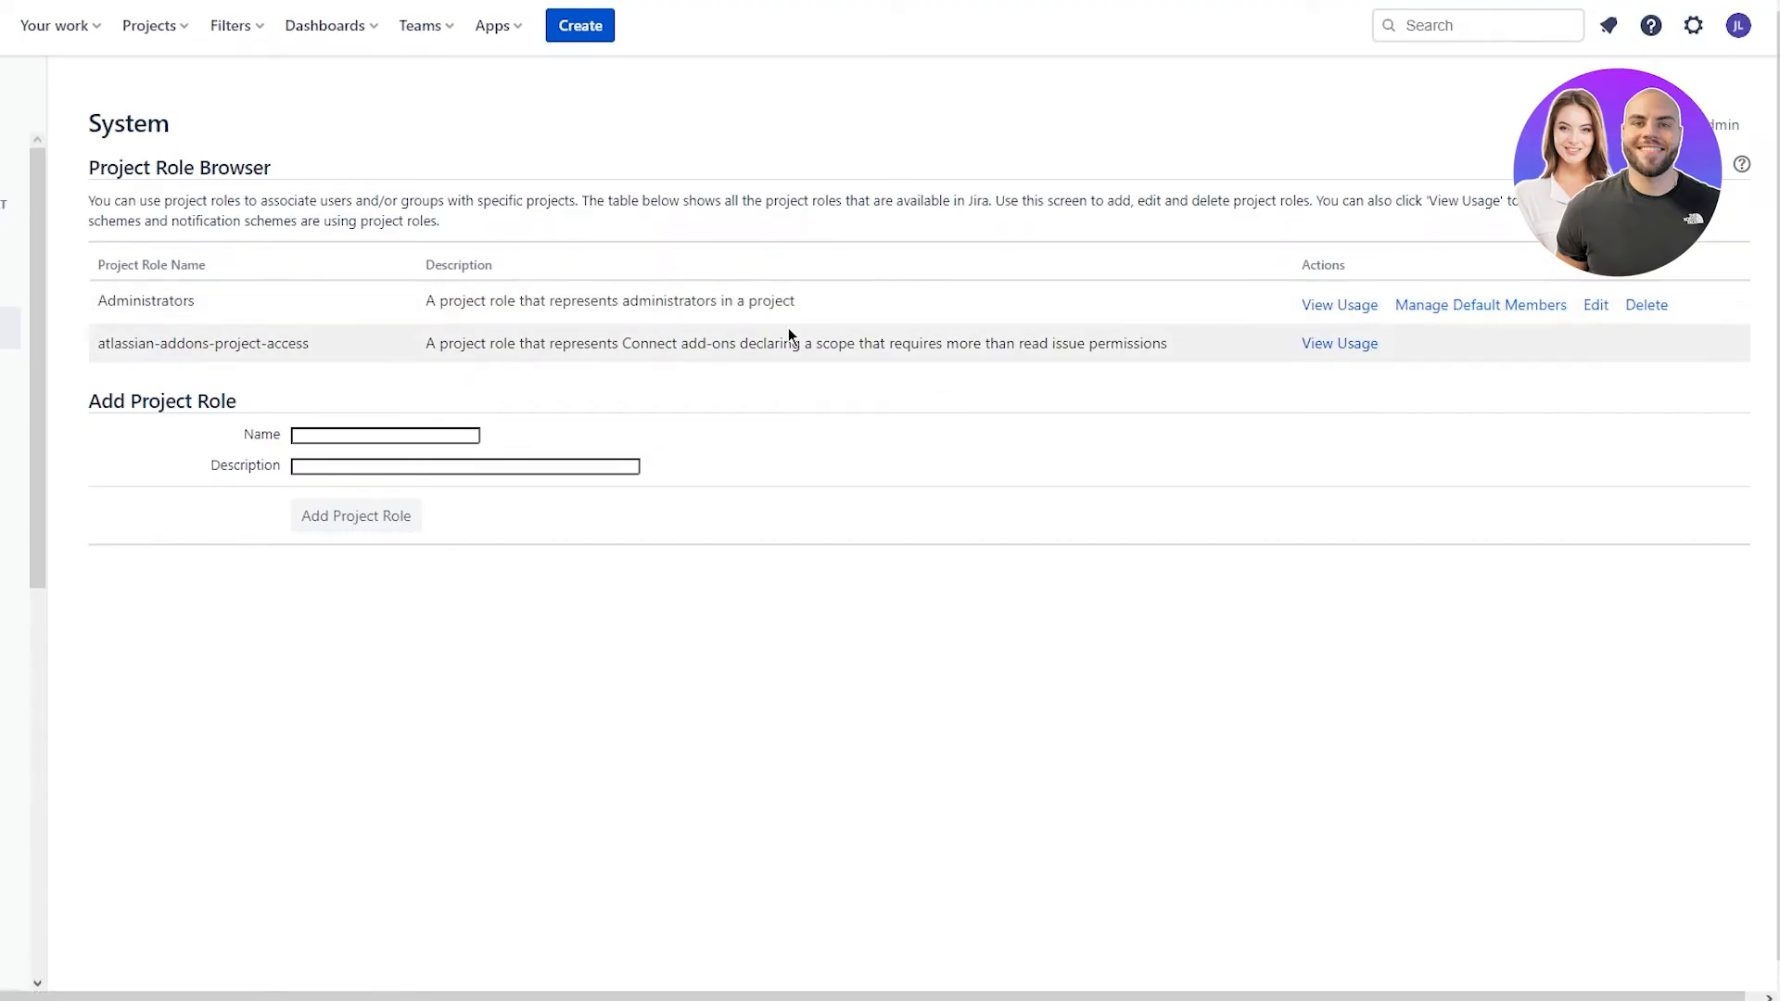
click(151, 373)
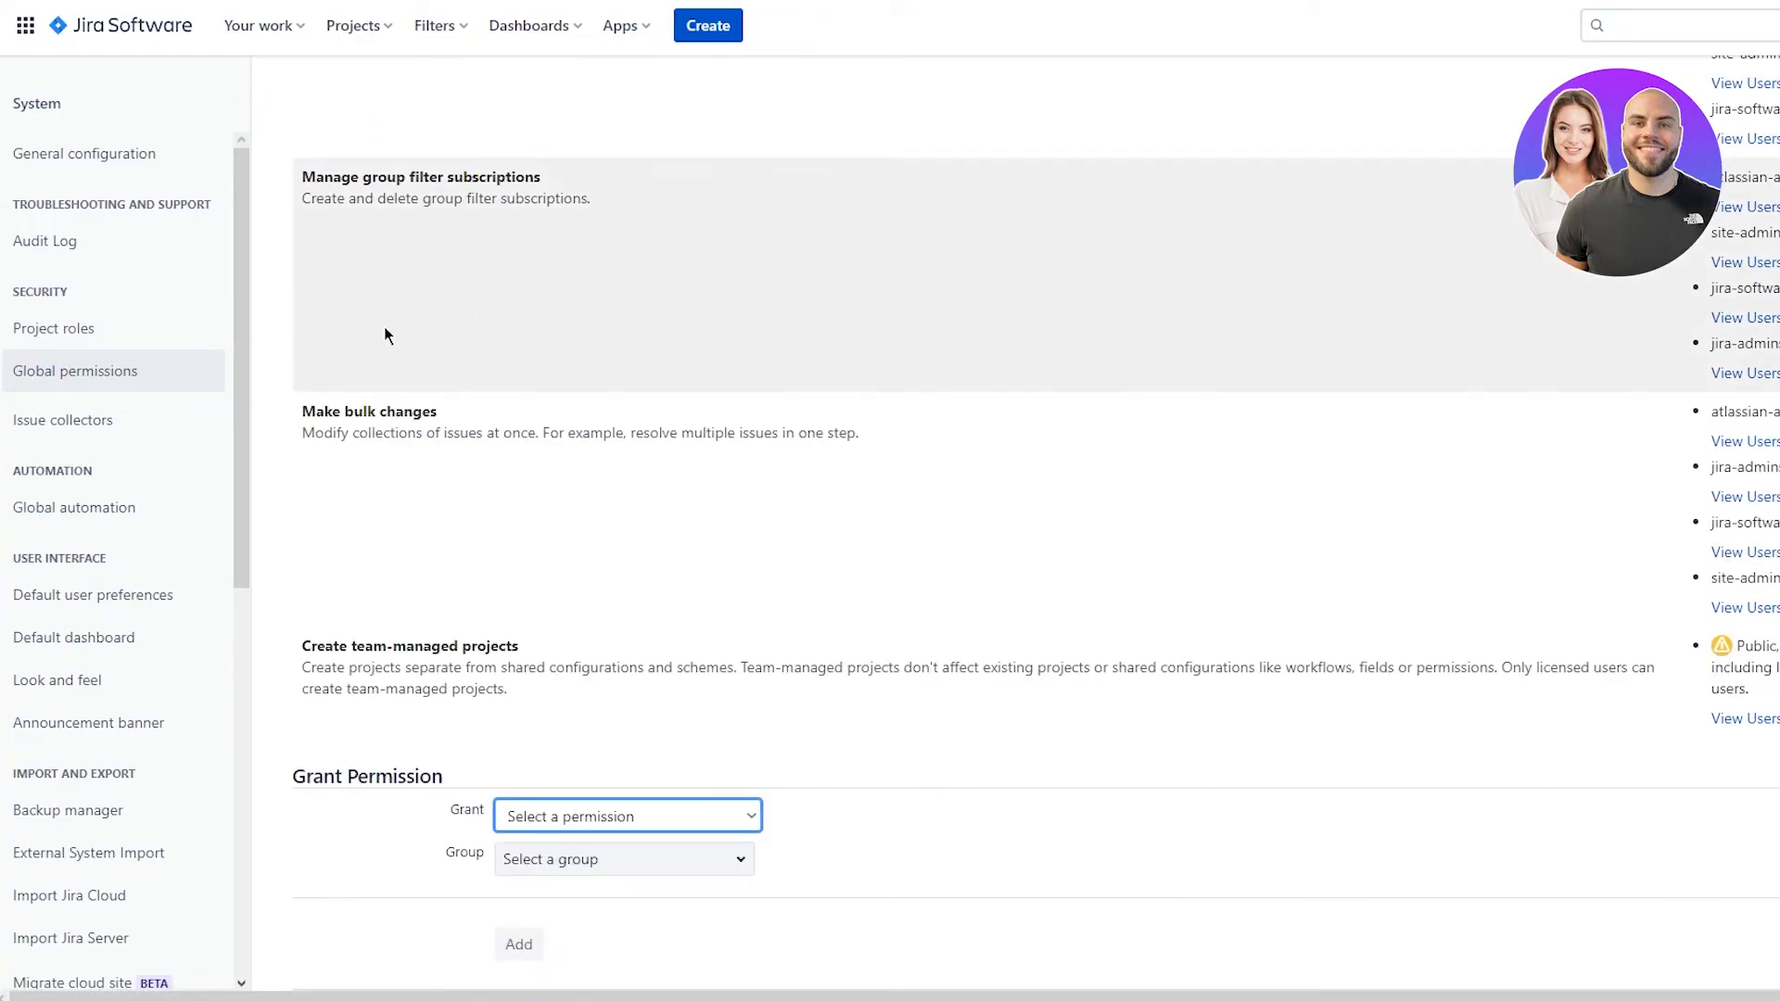
scroll(395, 321, up, 10)
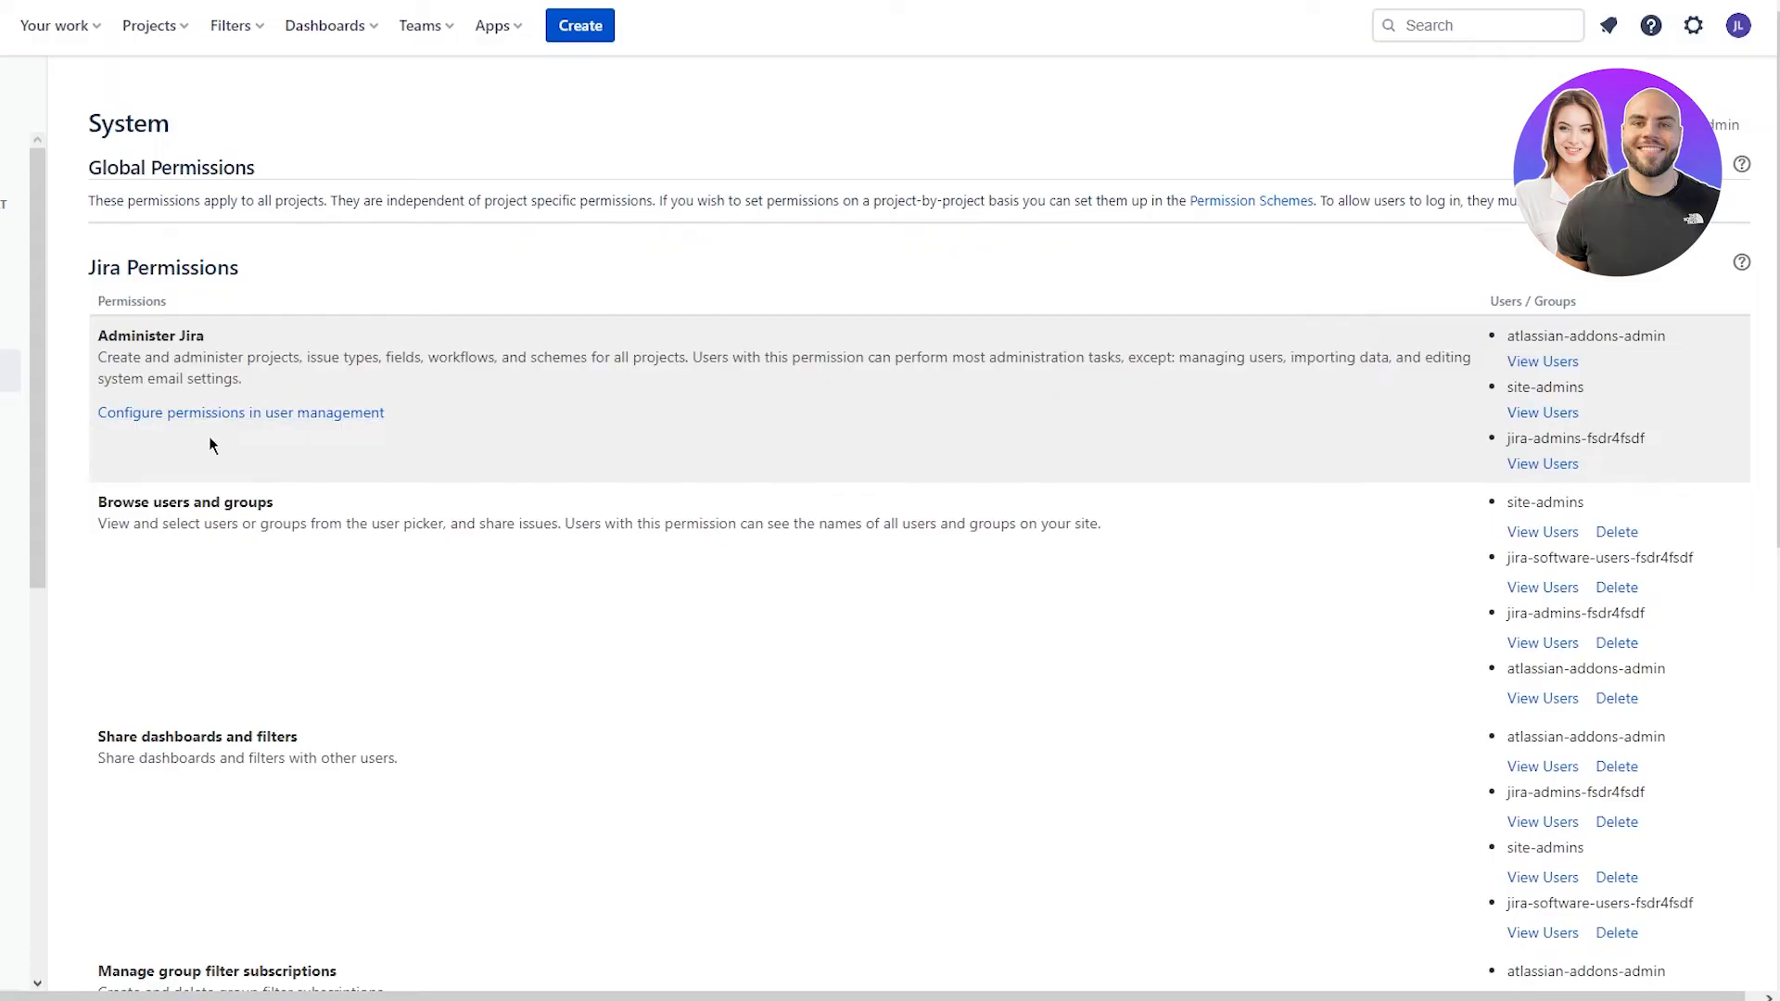
scroll(938, 492, down, 8)
scroll(949, 486, up, 6)
scroll(720, 436, down, 5)
scroll(257, 242, up, 5)
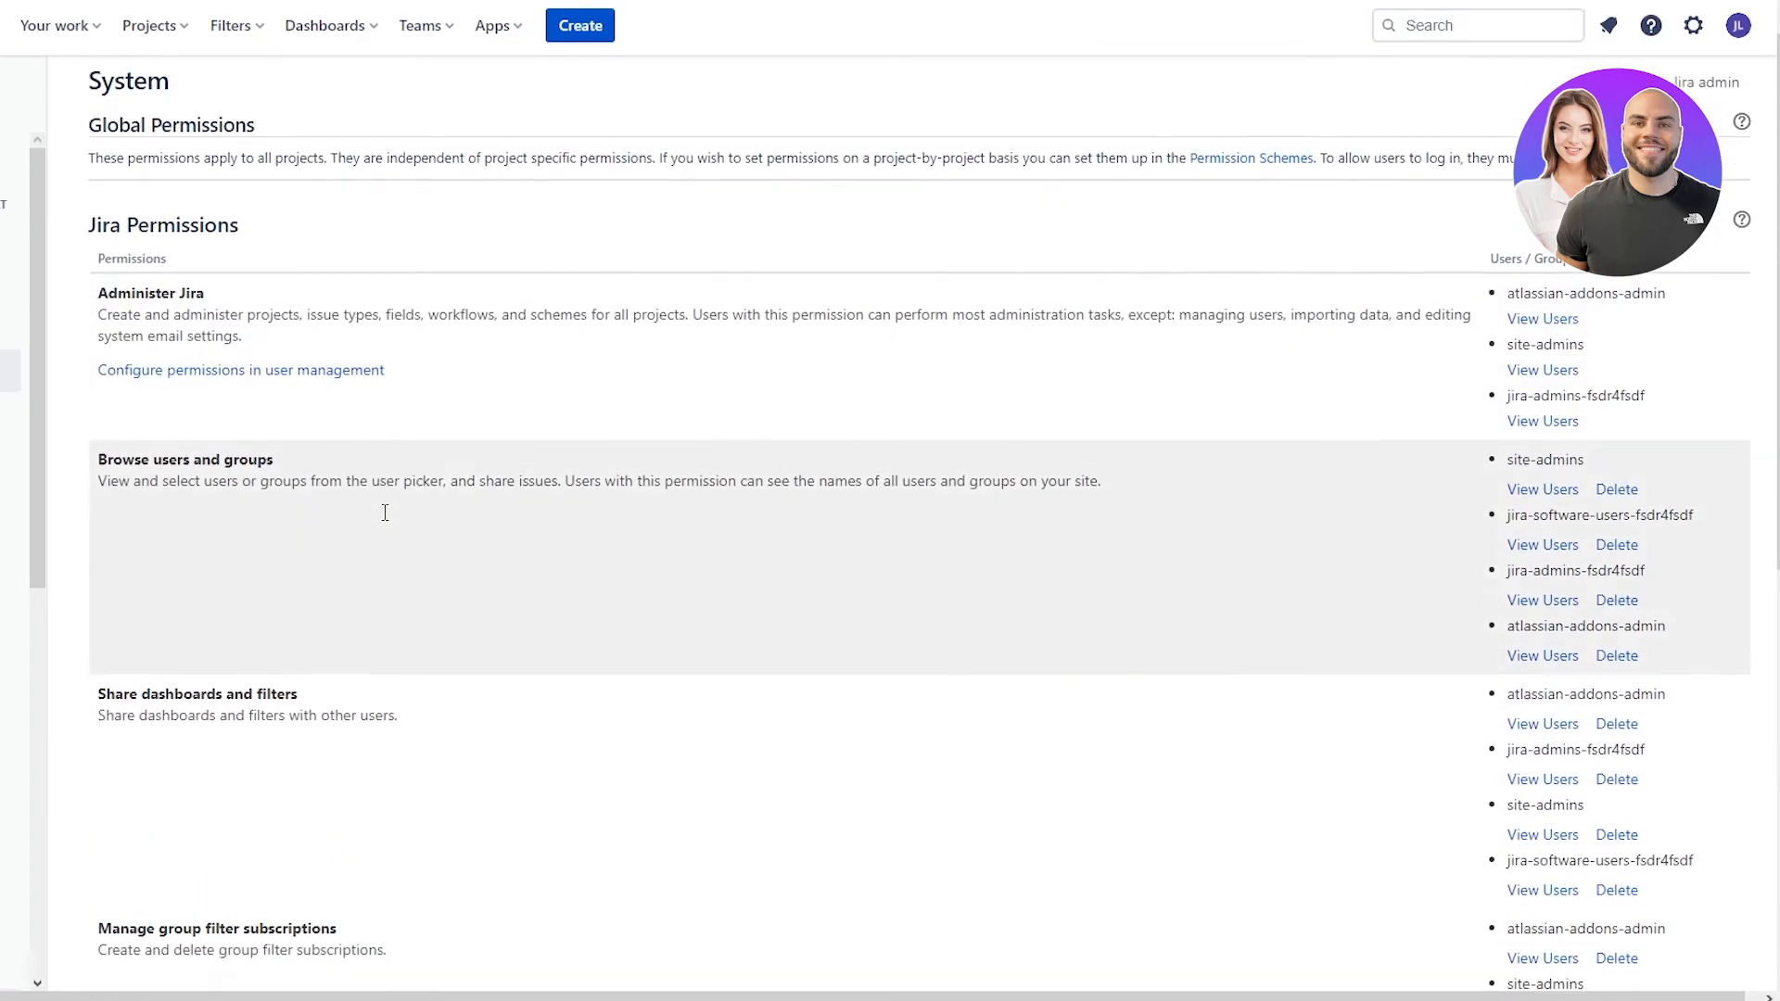
scroll(386, 509, down, 2)
scroll(278, 436, down, 3)
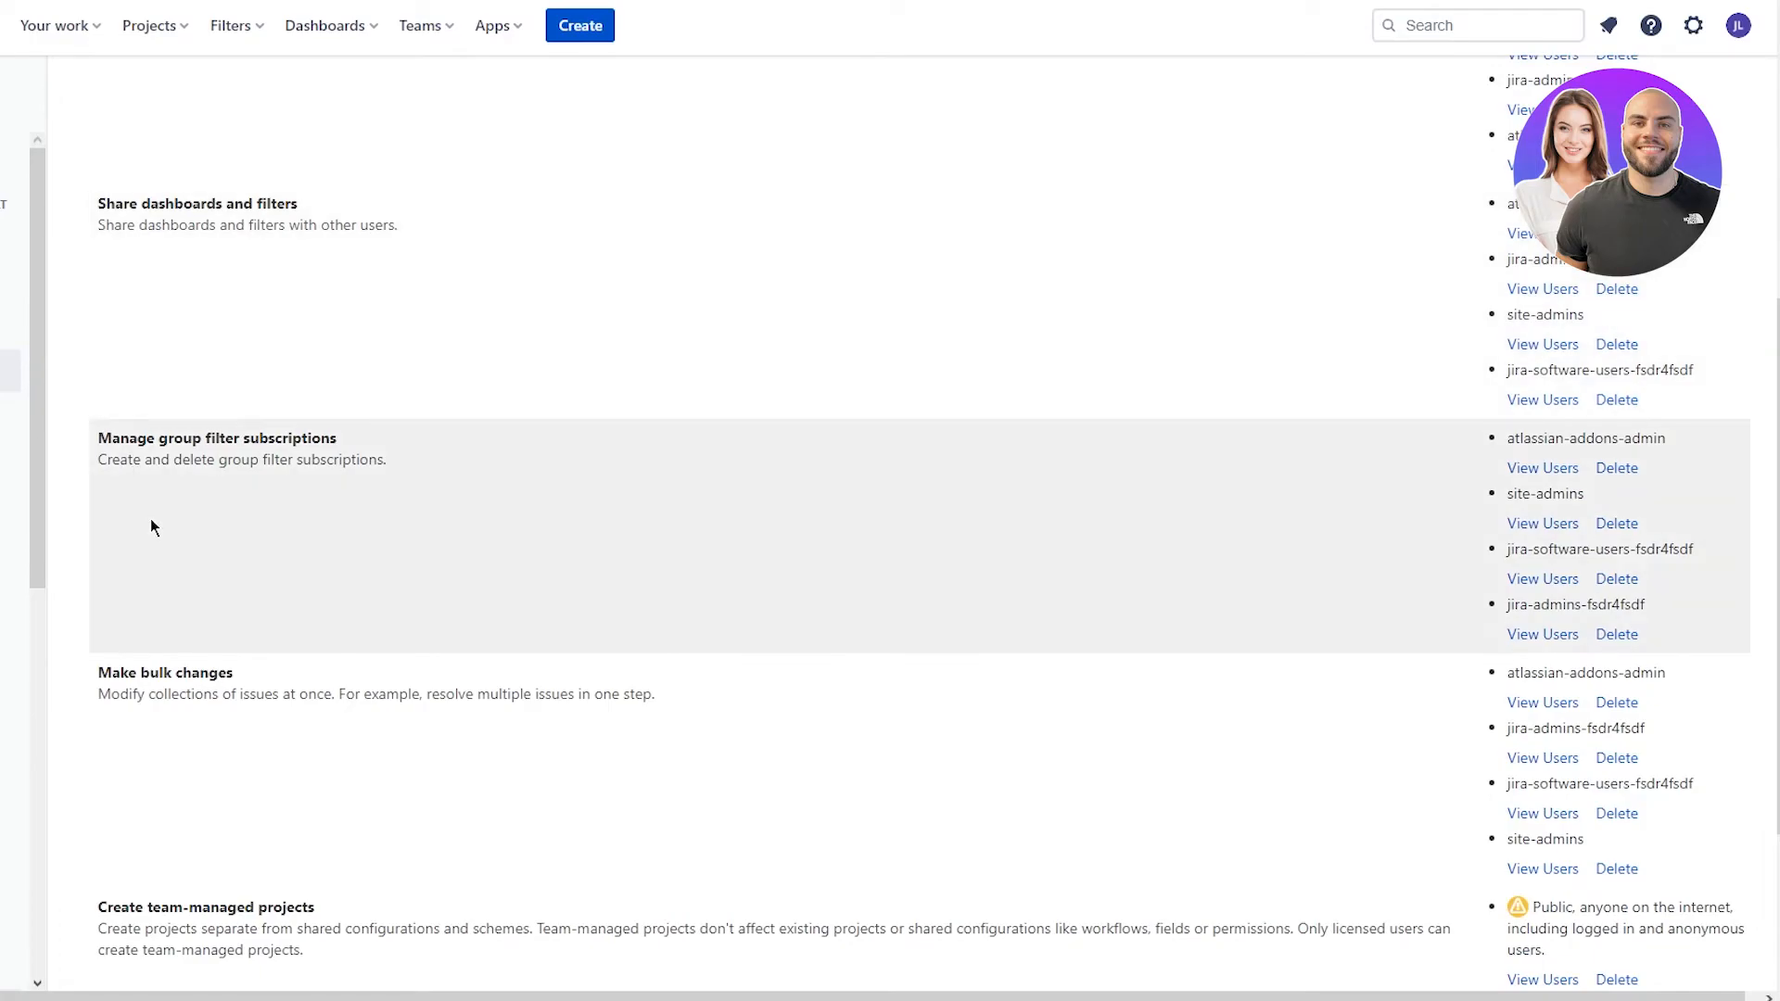
- Review the remaining global permissions down to the Grant Permission form, and open the global automation rules
scroll(151, 520, down, 2)
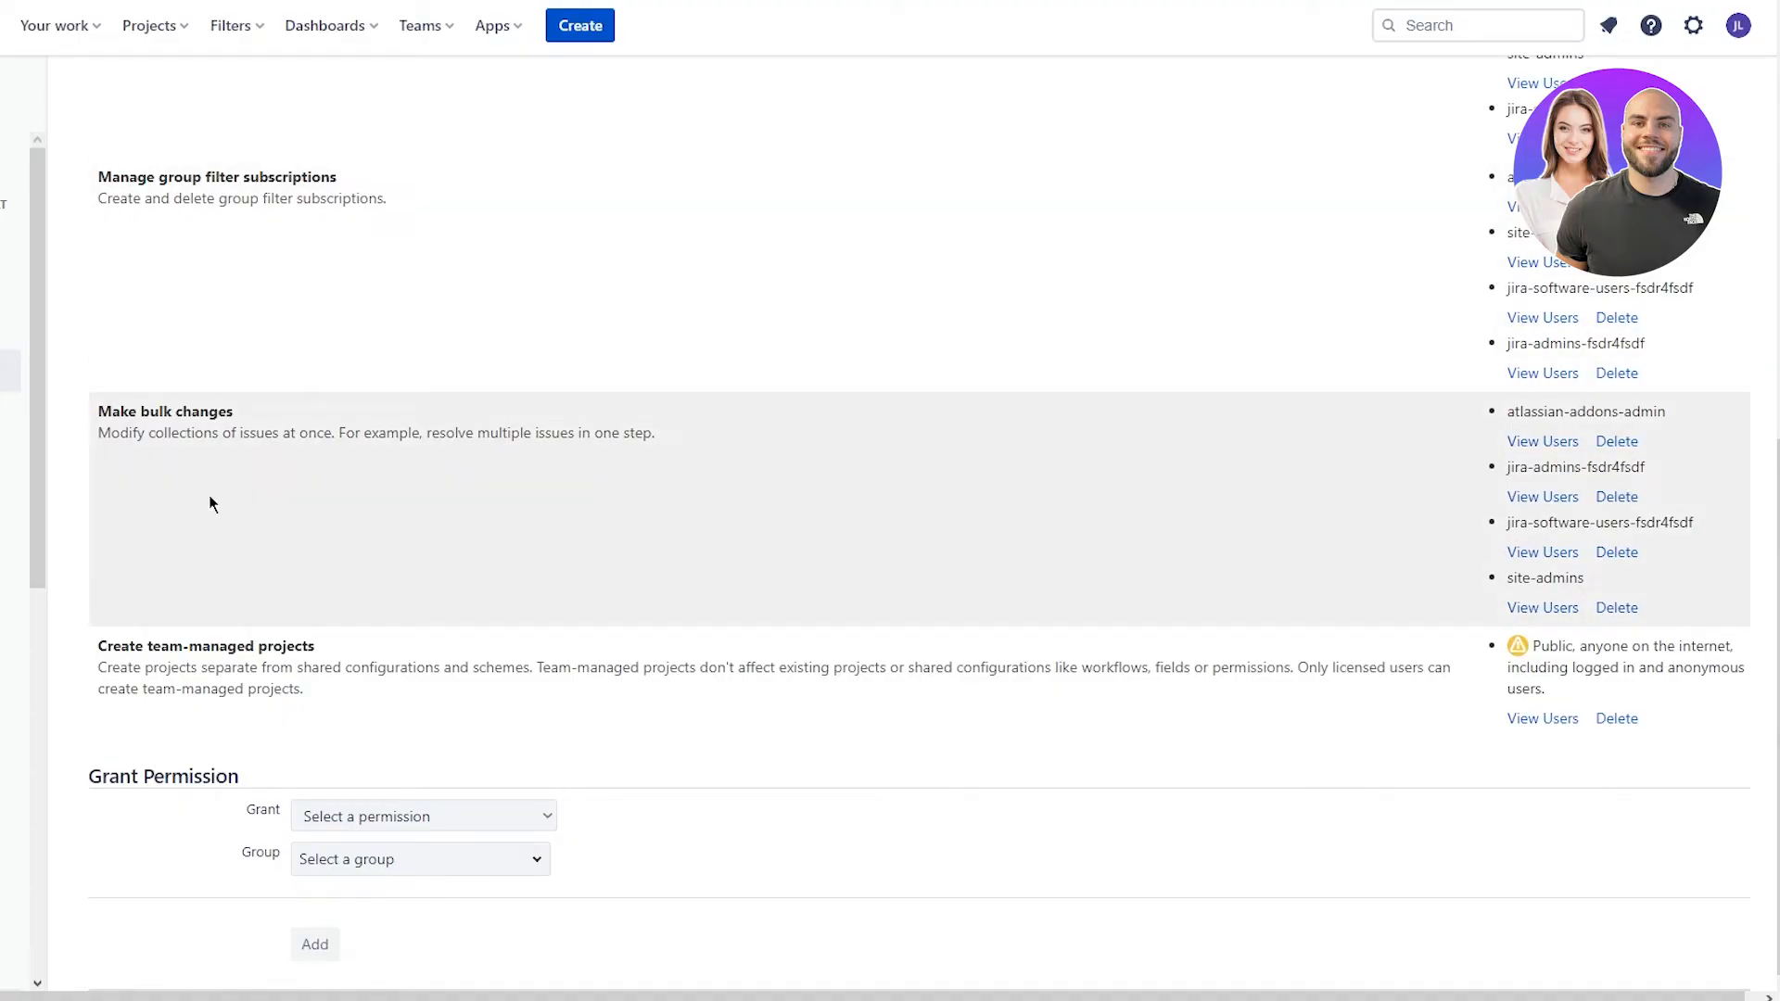
scroll(426, 504, up, 10)
scroll(202, 416, down, 5)
scroll(185, 390, up, 5)
click(121, 500)
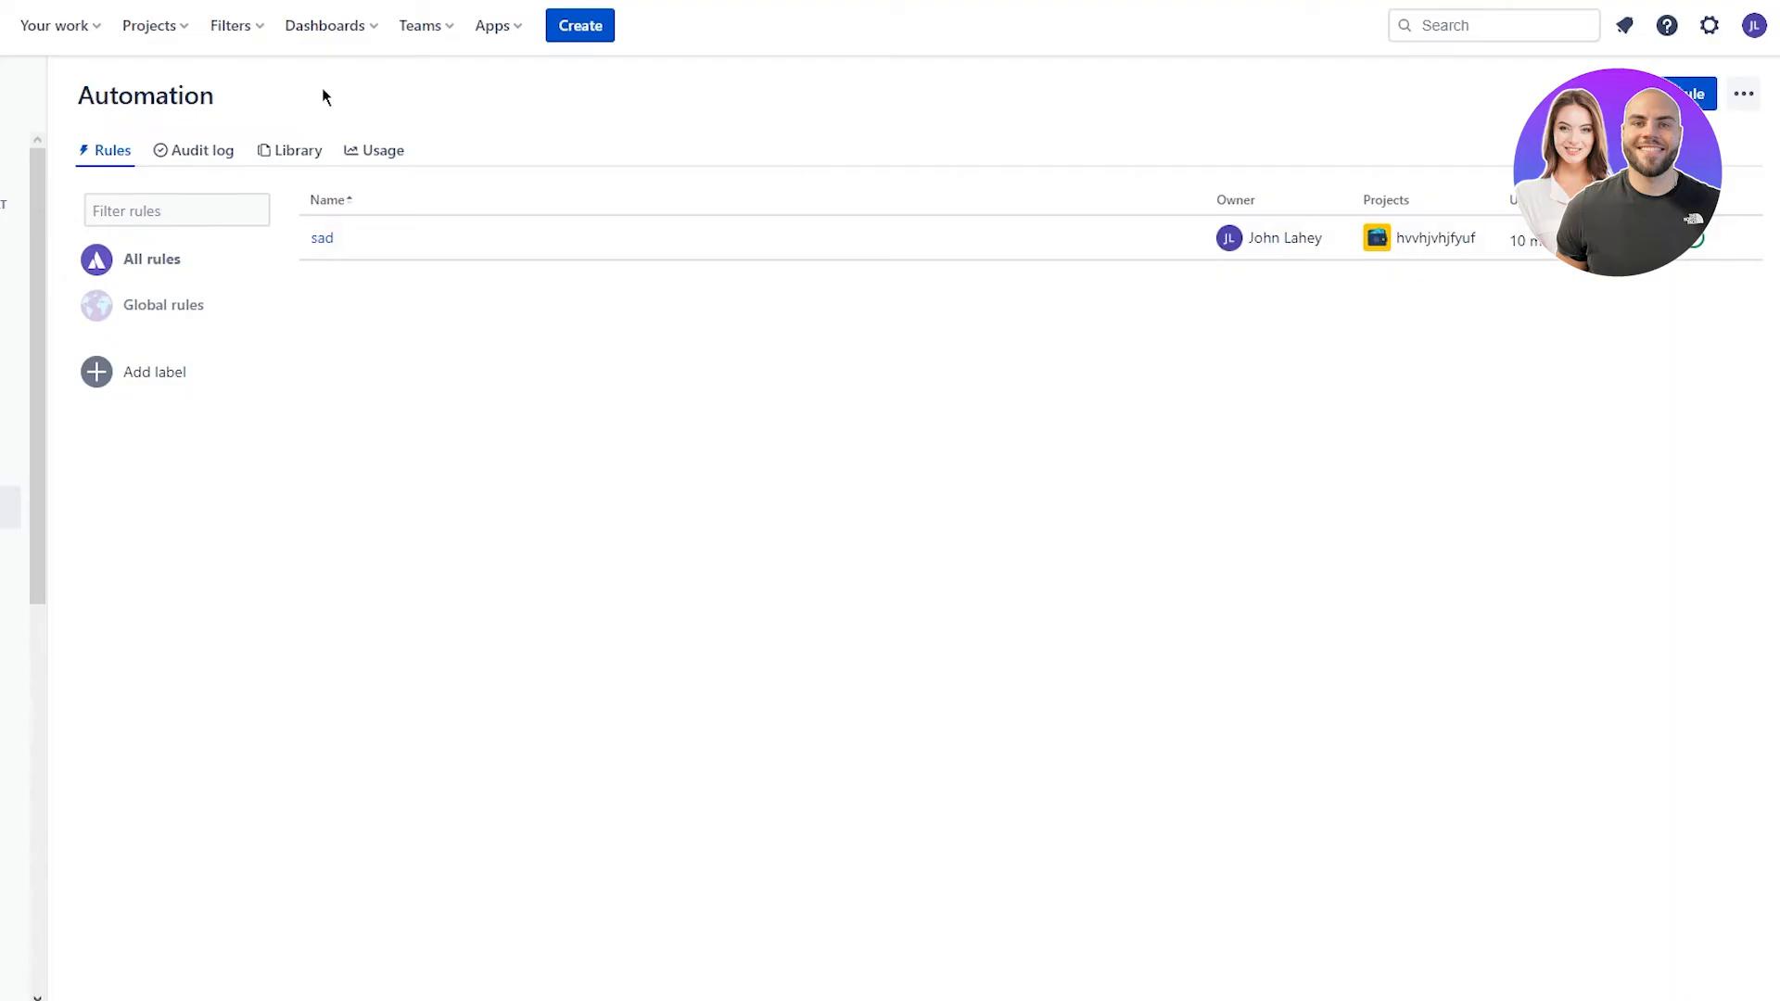
- Return to the hvvhjvhjfyuf project and look through its sprint board, backlog and roadmap
click(134, 30)
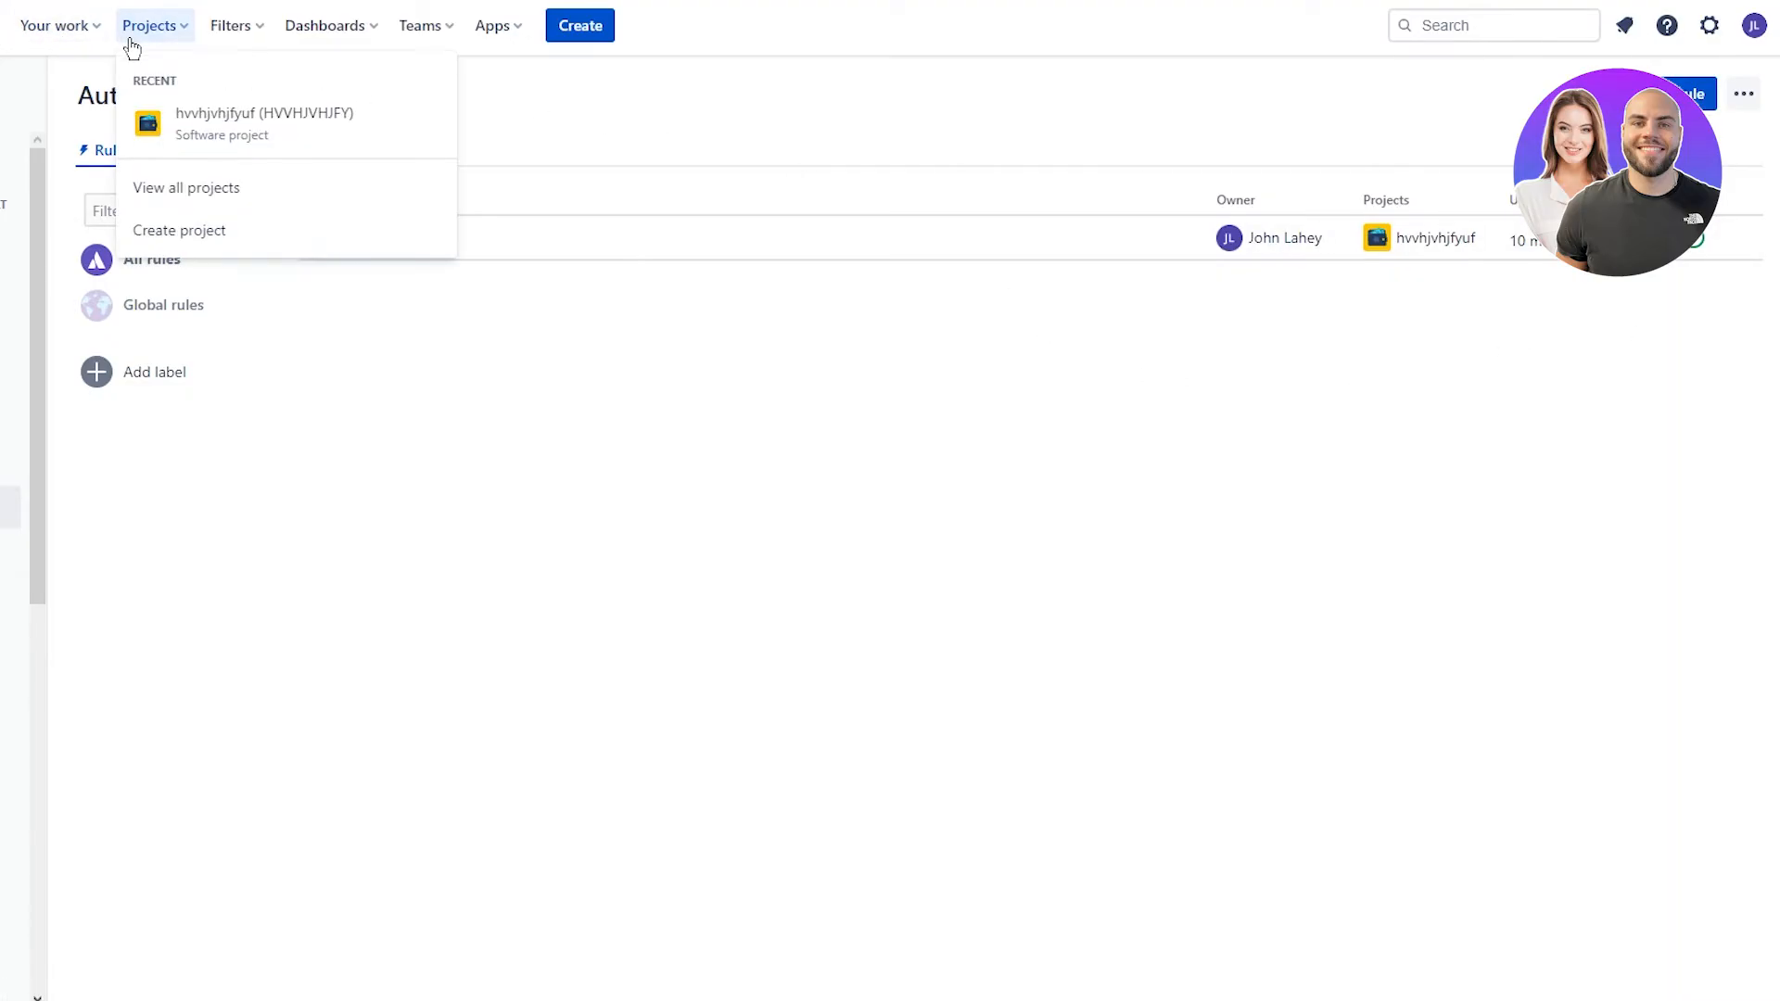
click(162, 100)
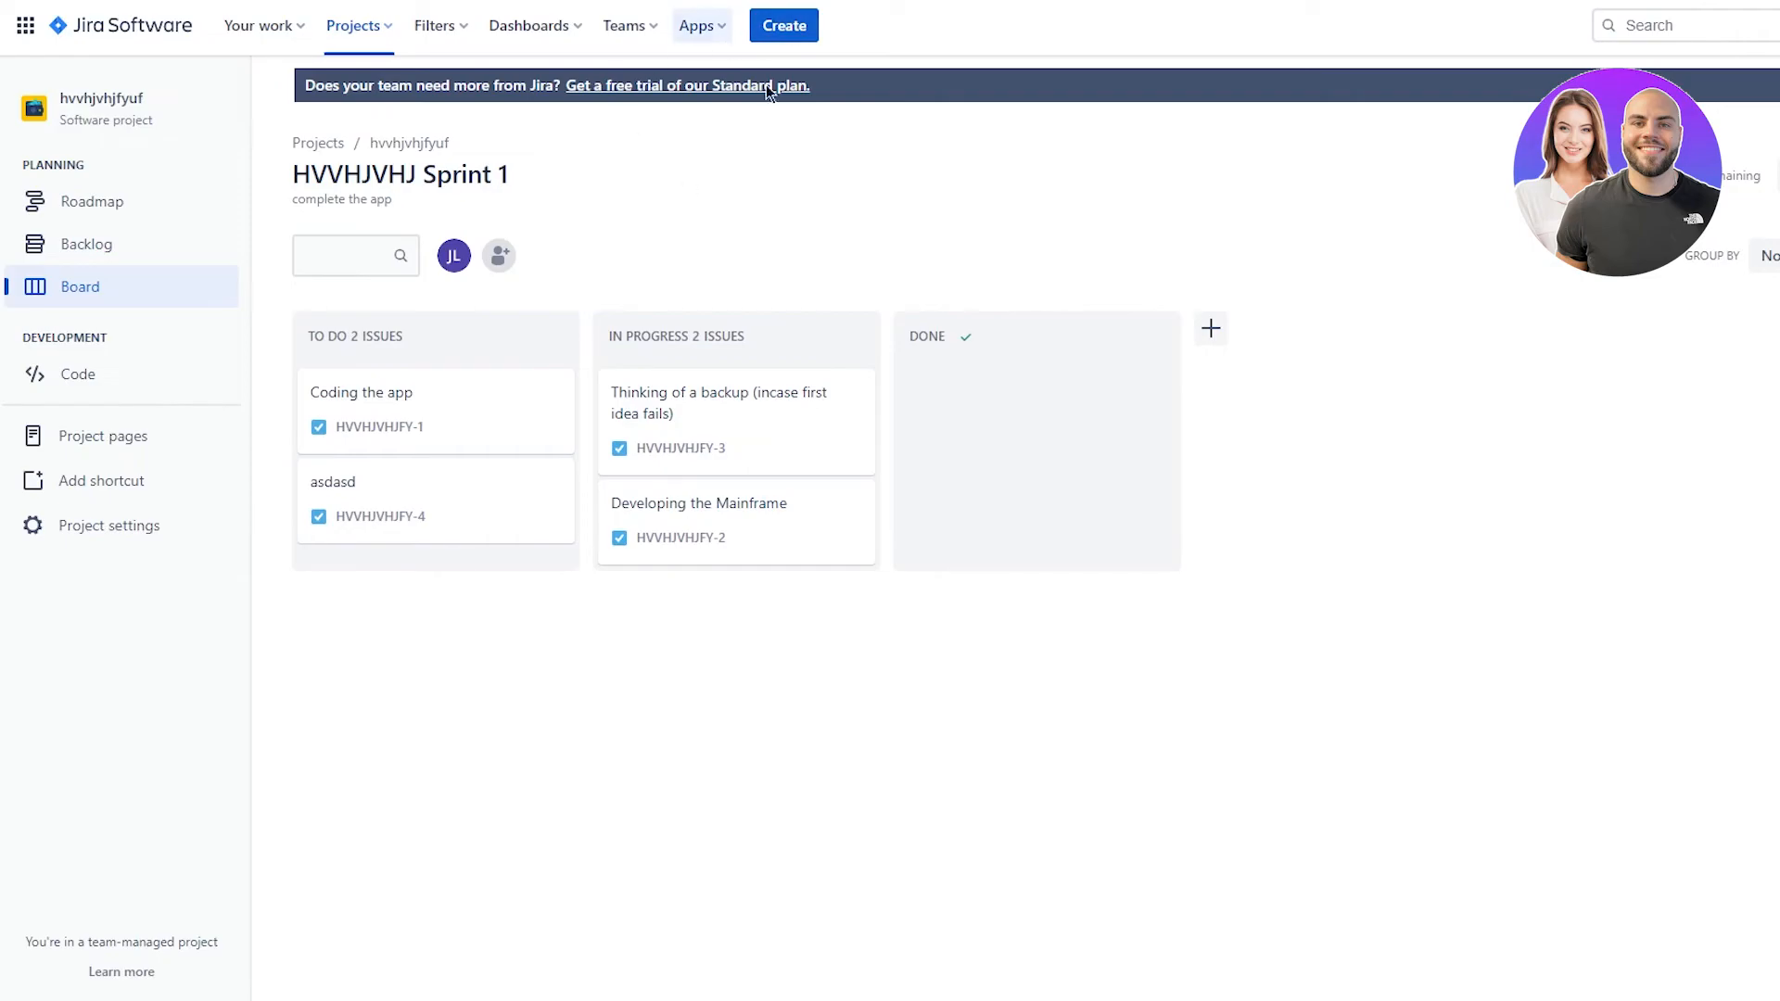
click(97, 247)
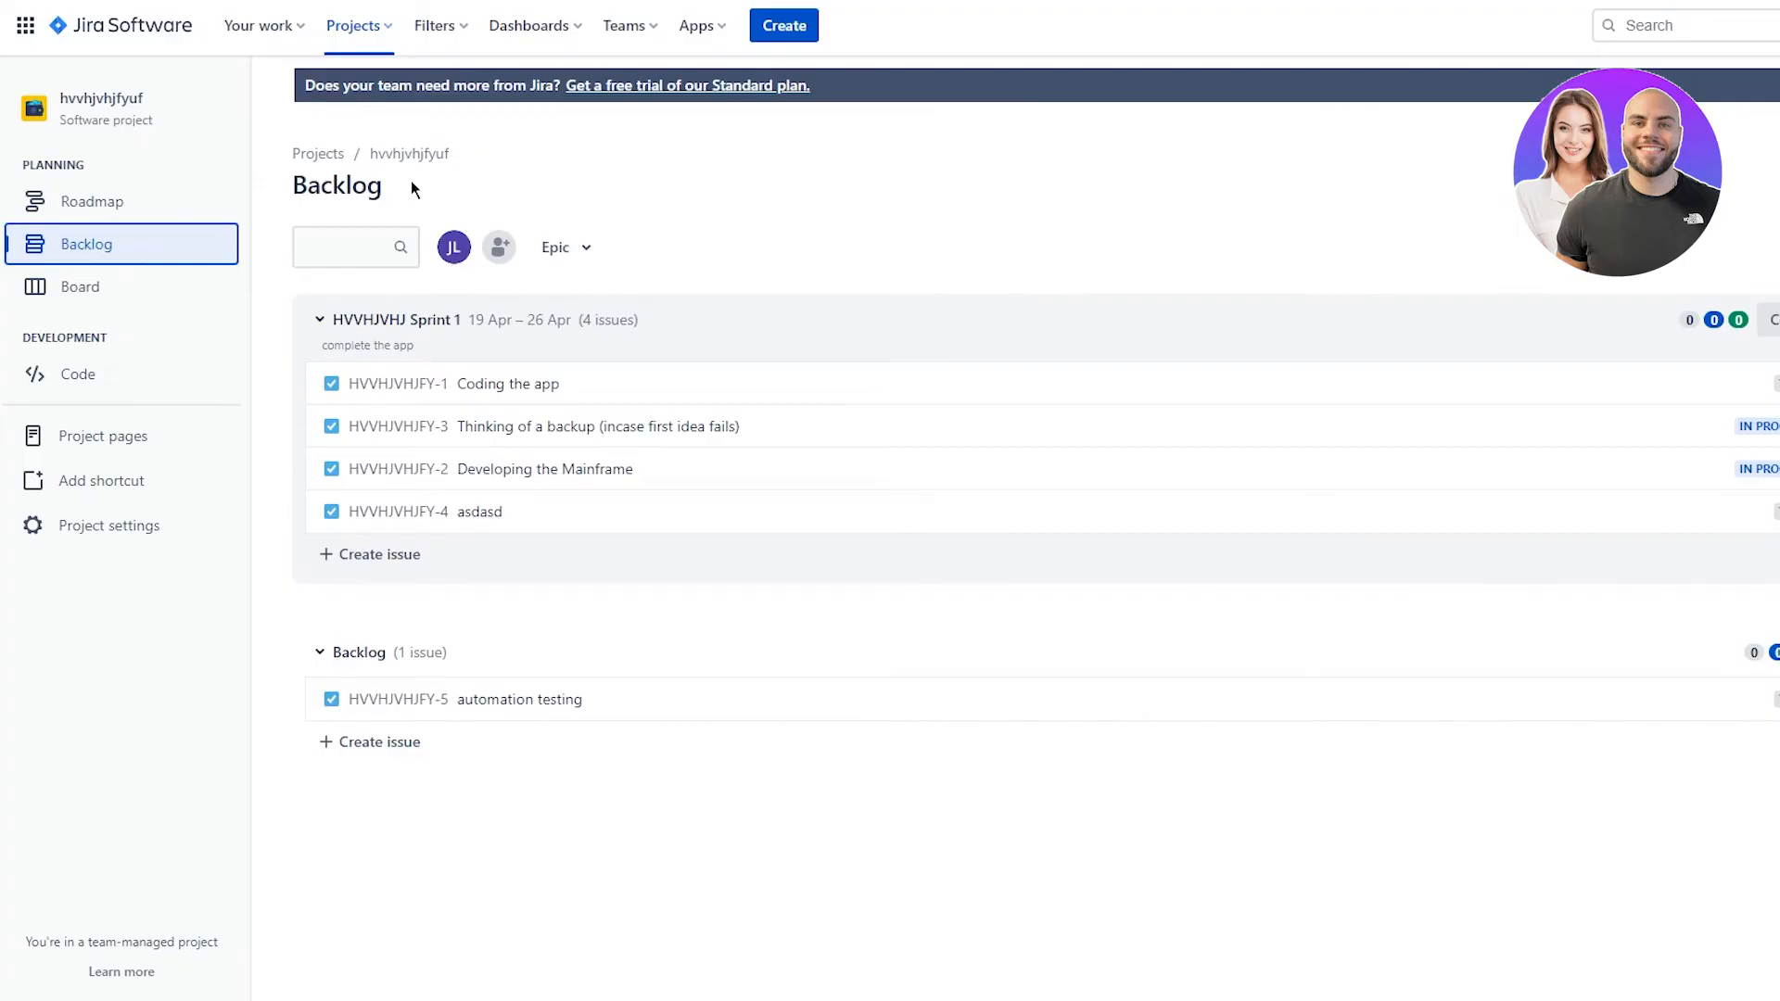
click(126, 298)
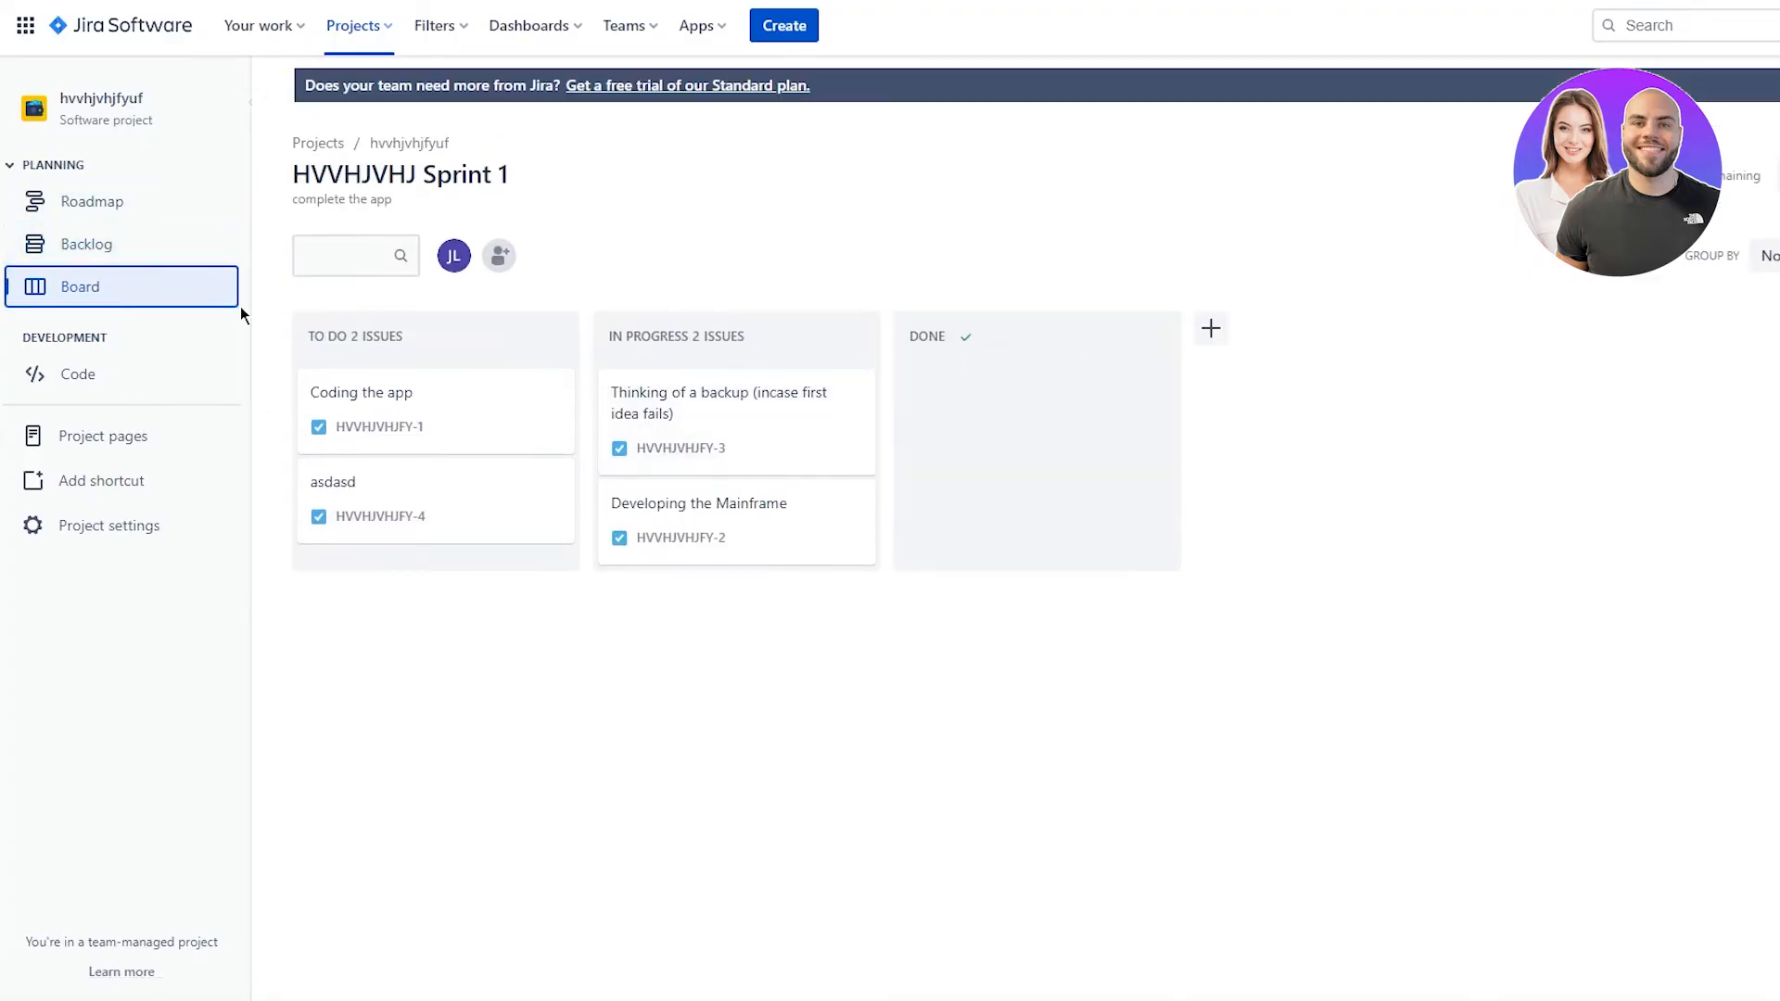
click(87, 249)
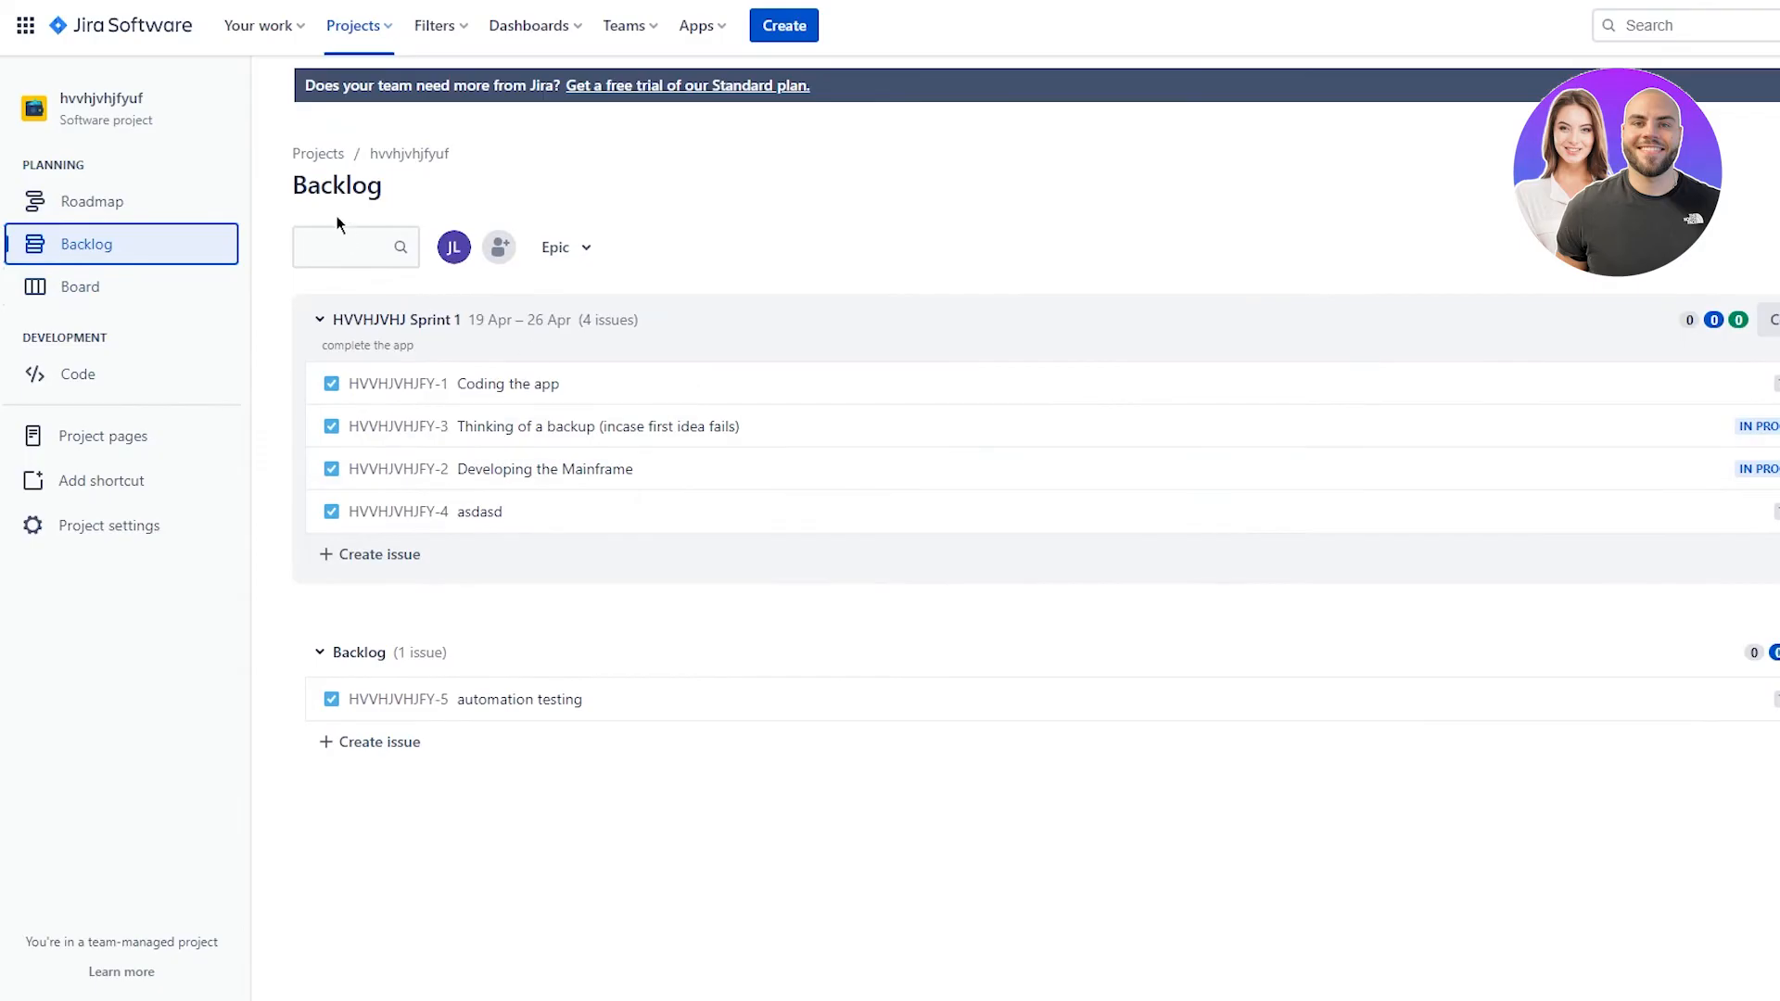
click(68, 199)
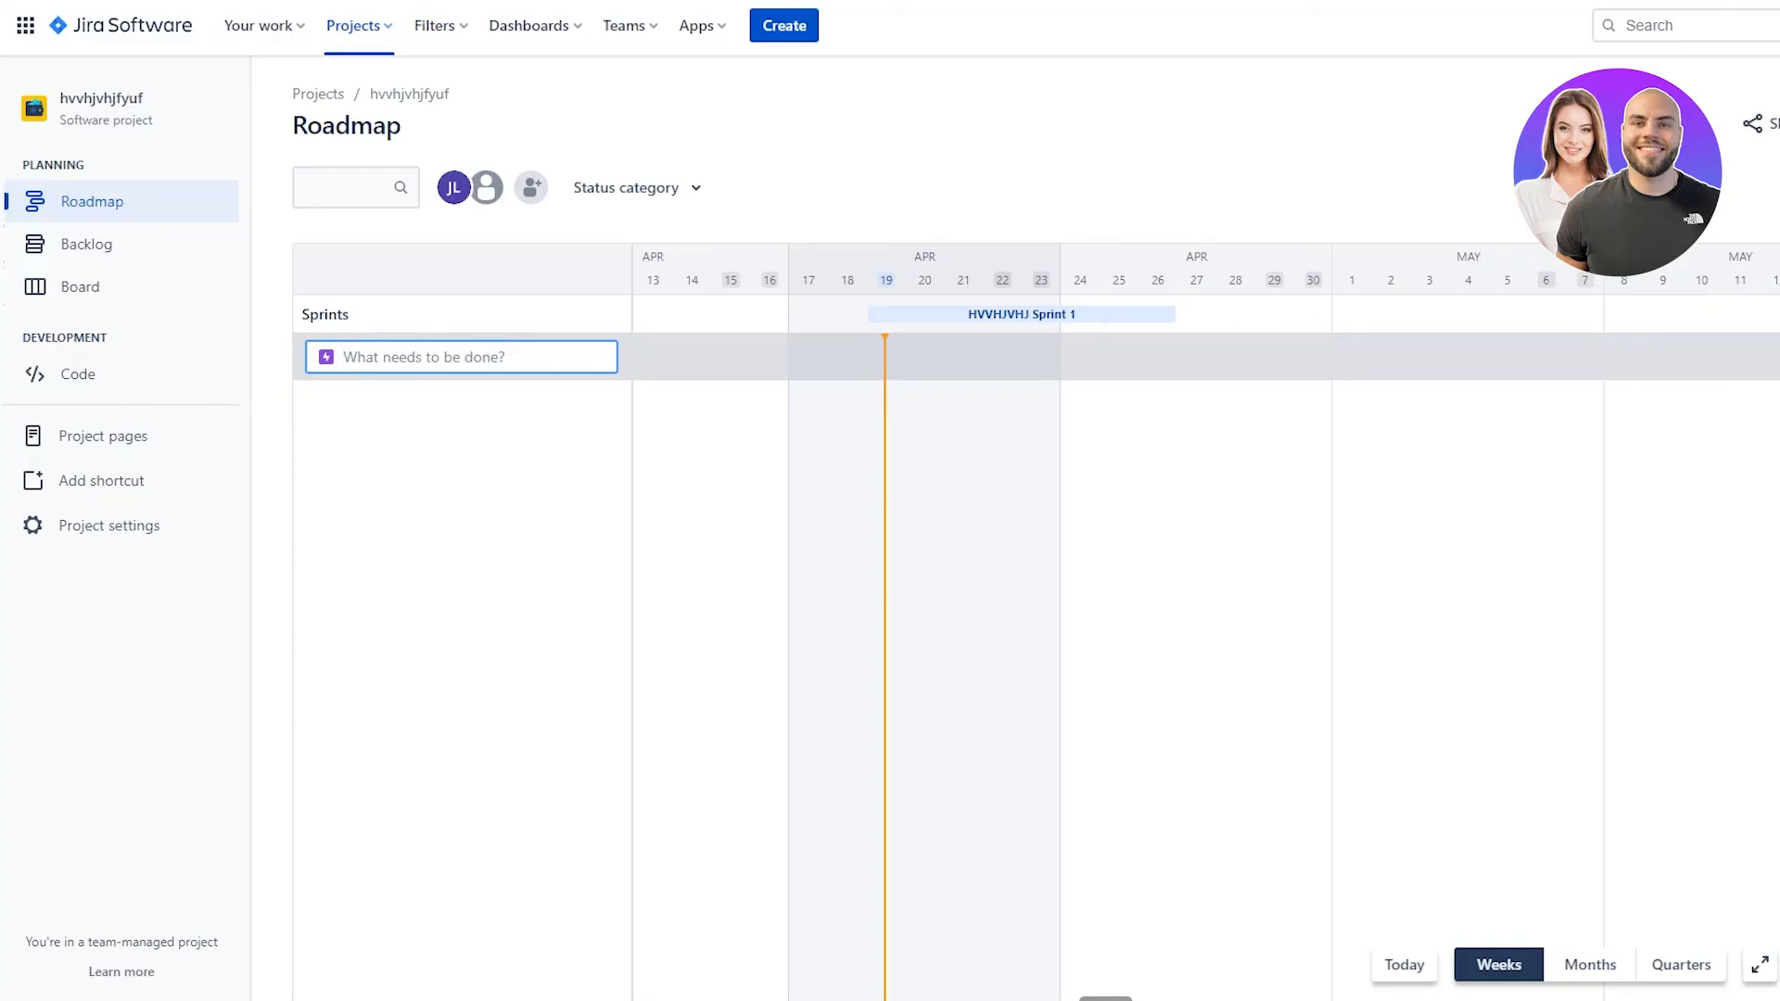
click(71, 247)
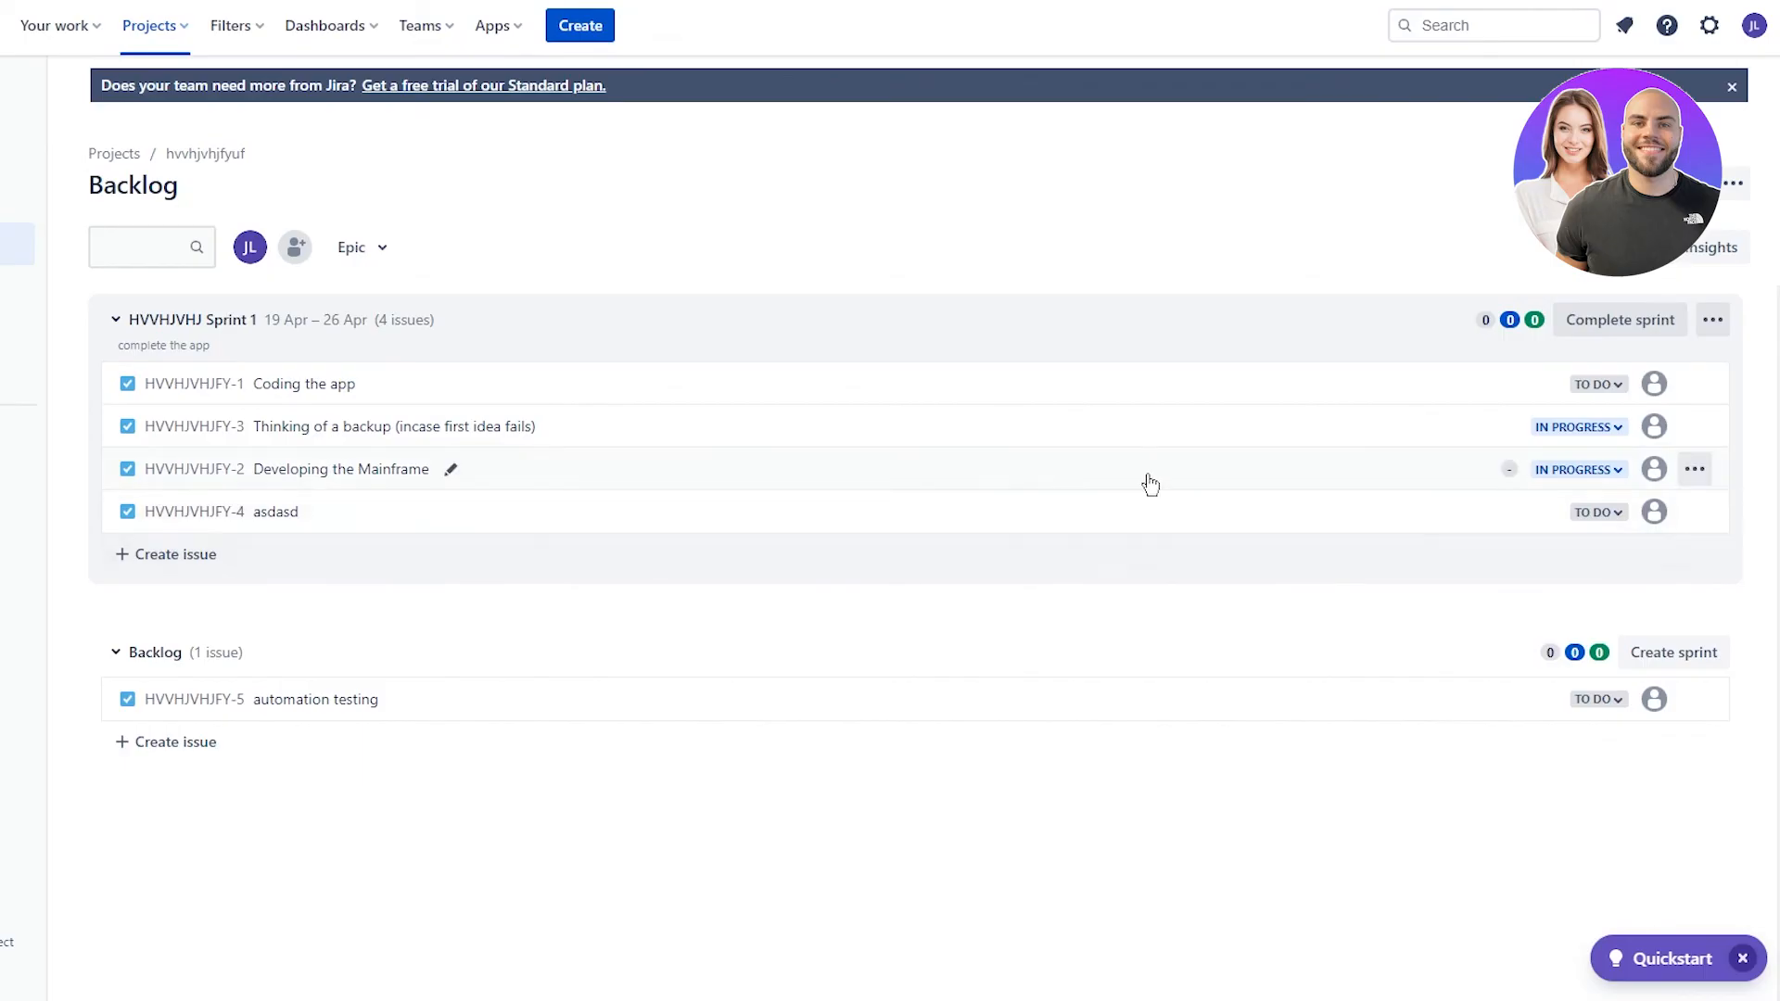
- Move the issue "Thinking of a backup (incase first idea fails)" to Done on the sprint board, and open the project pages
click(17, 287)
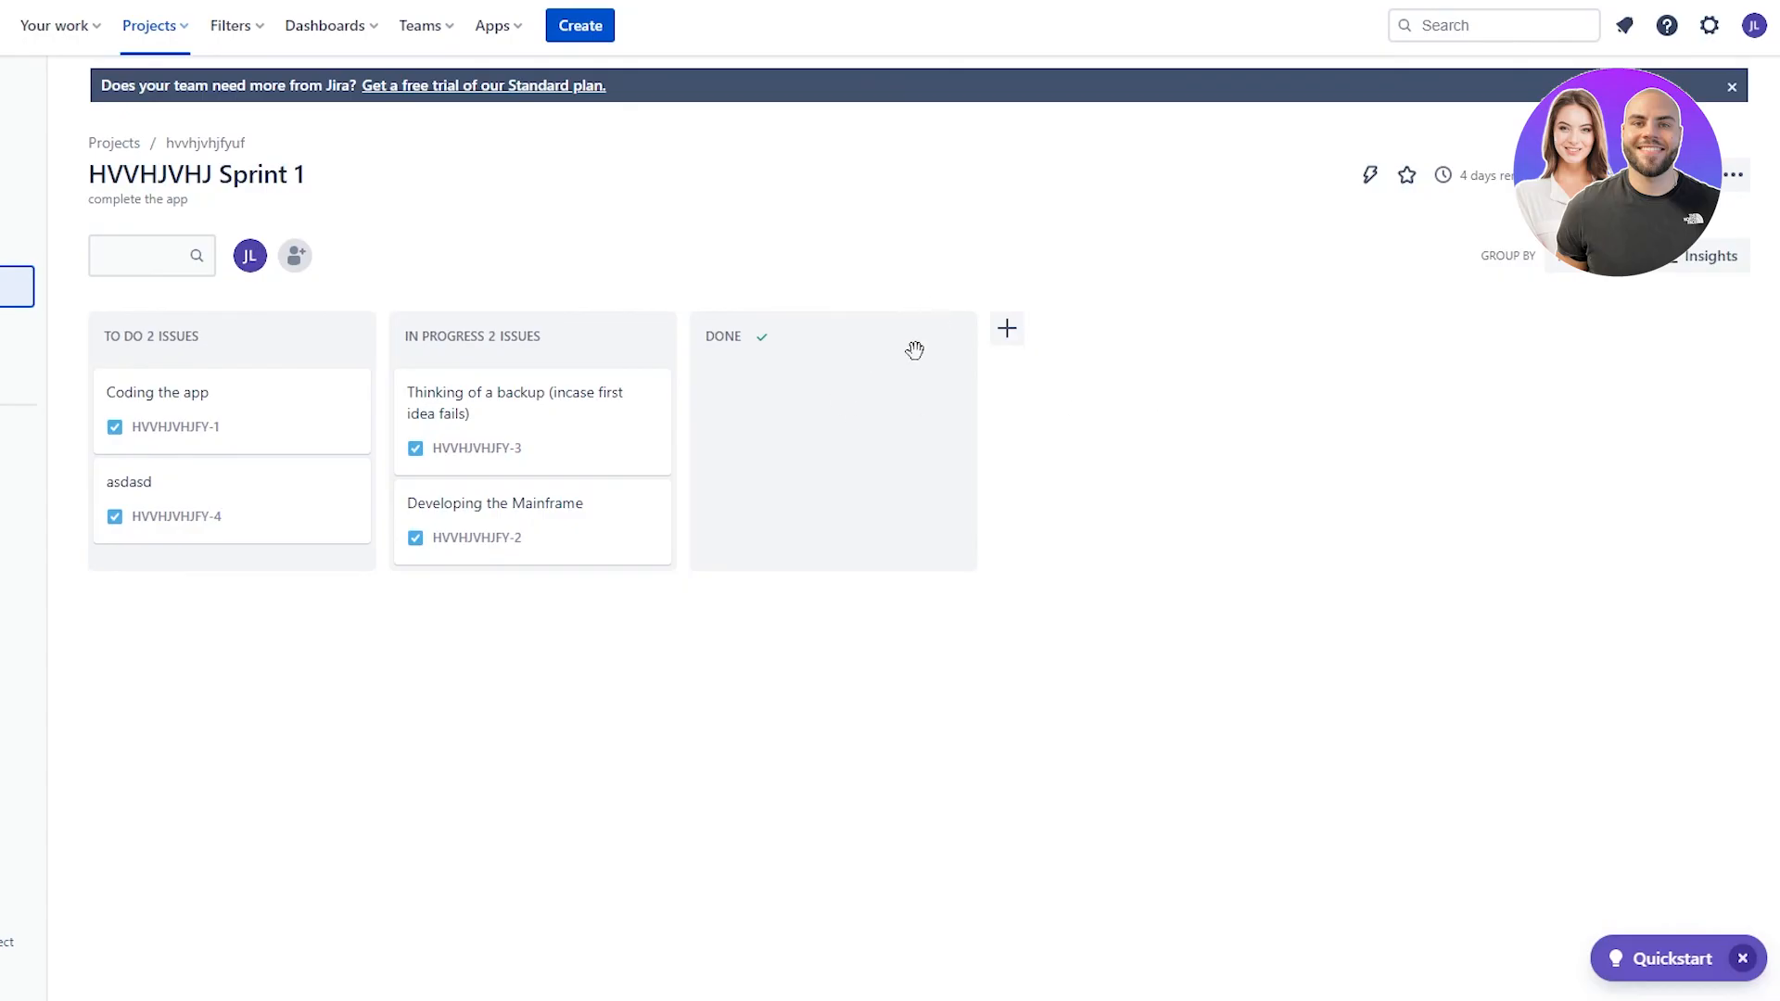
drag(537, 405, 703, 426)
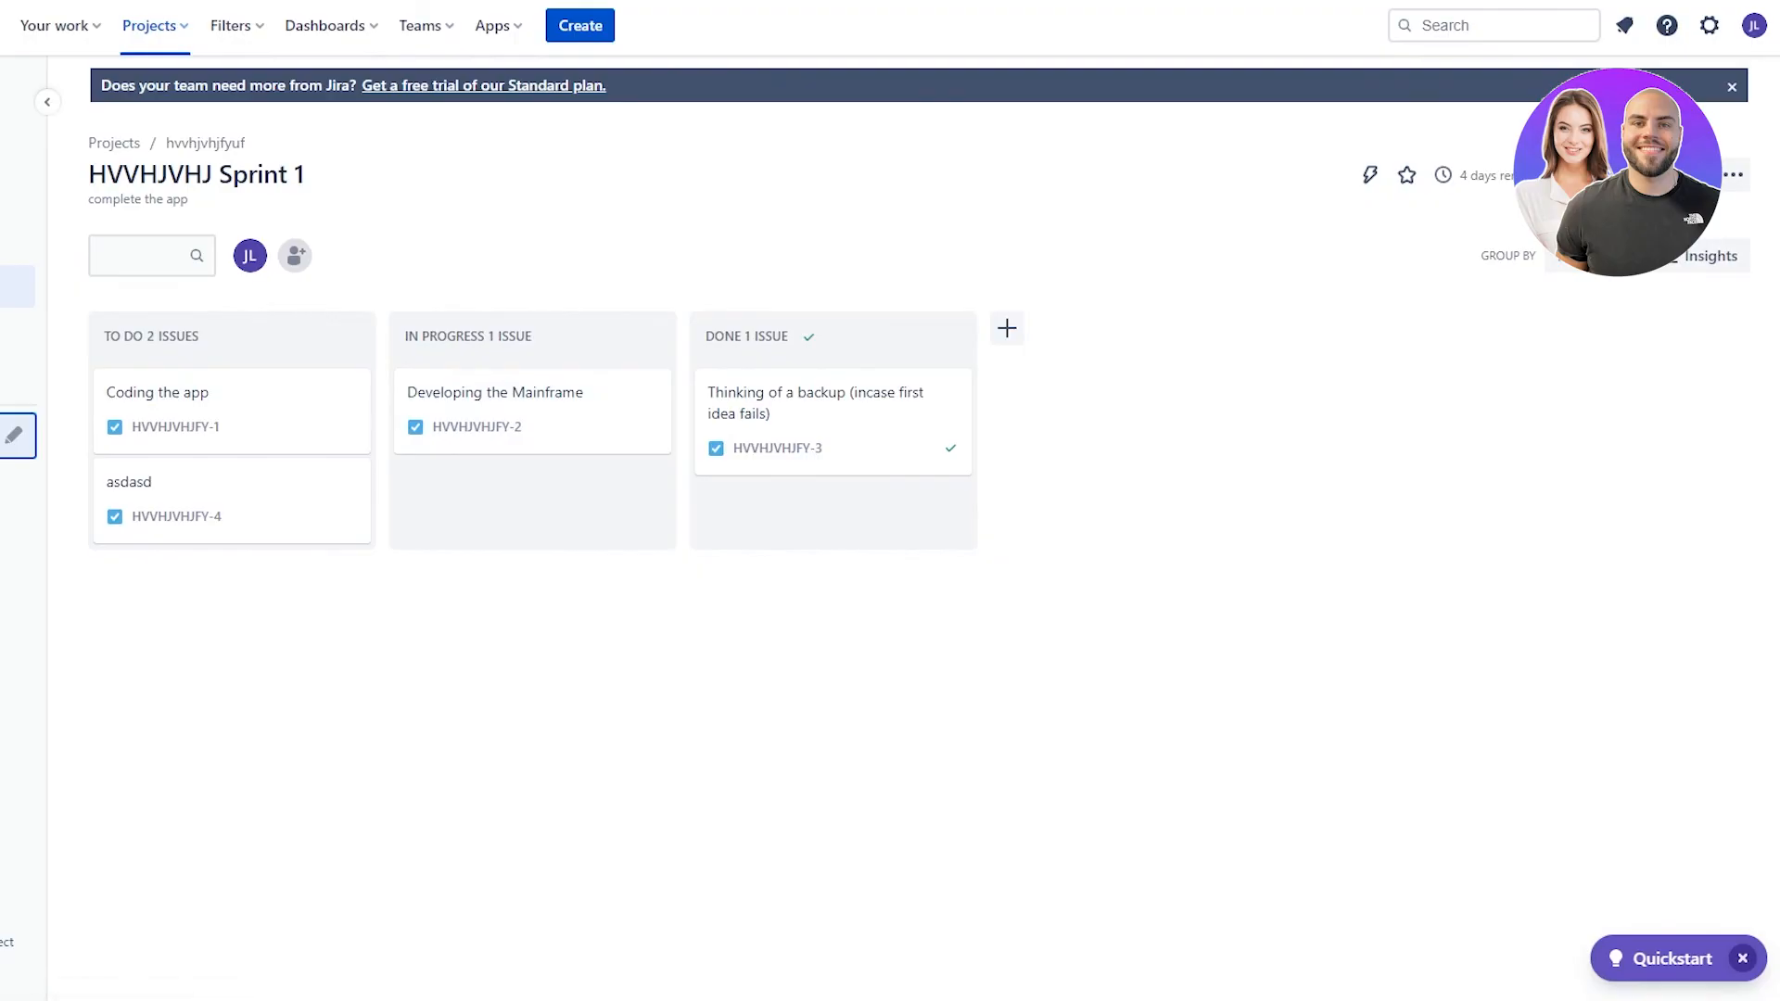
click(17, 435)
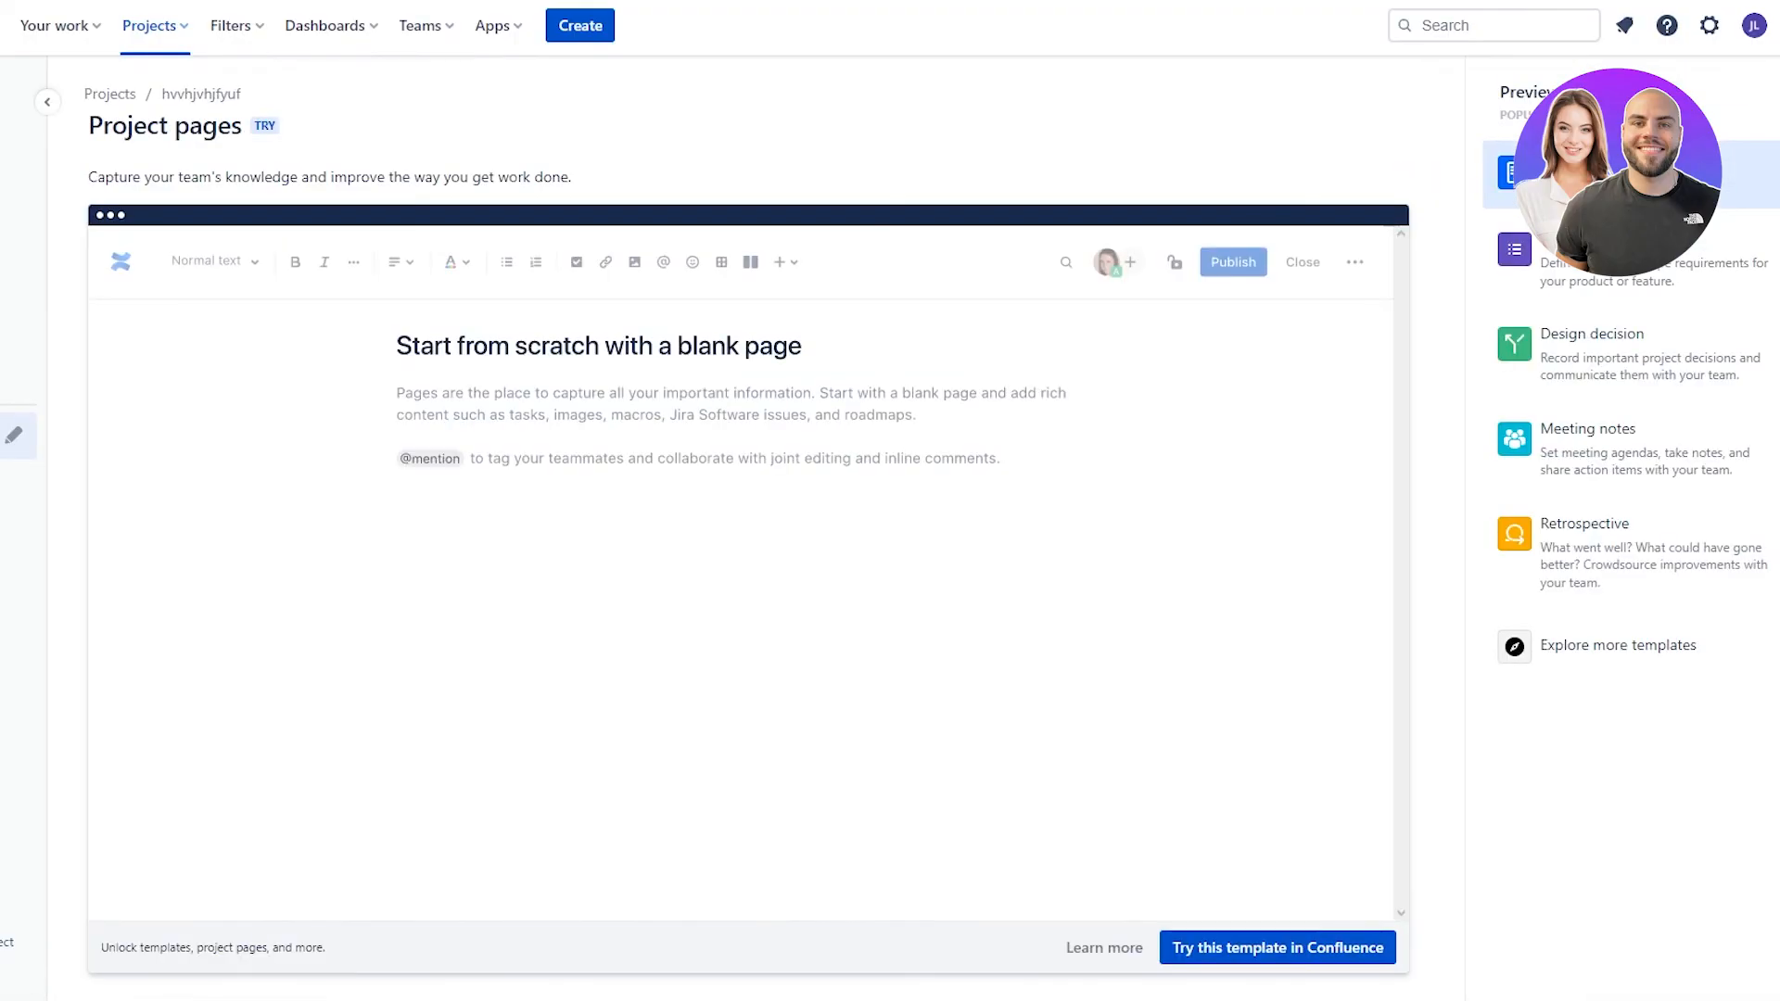